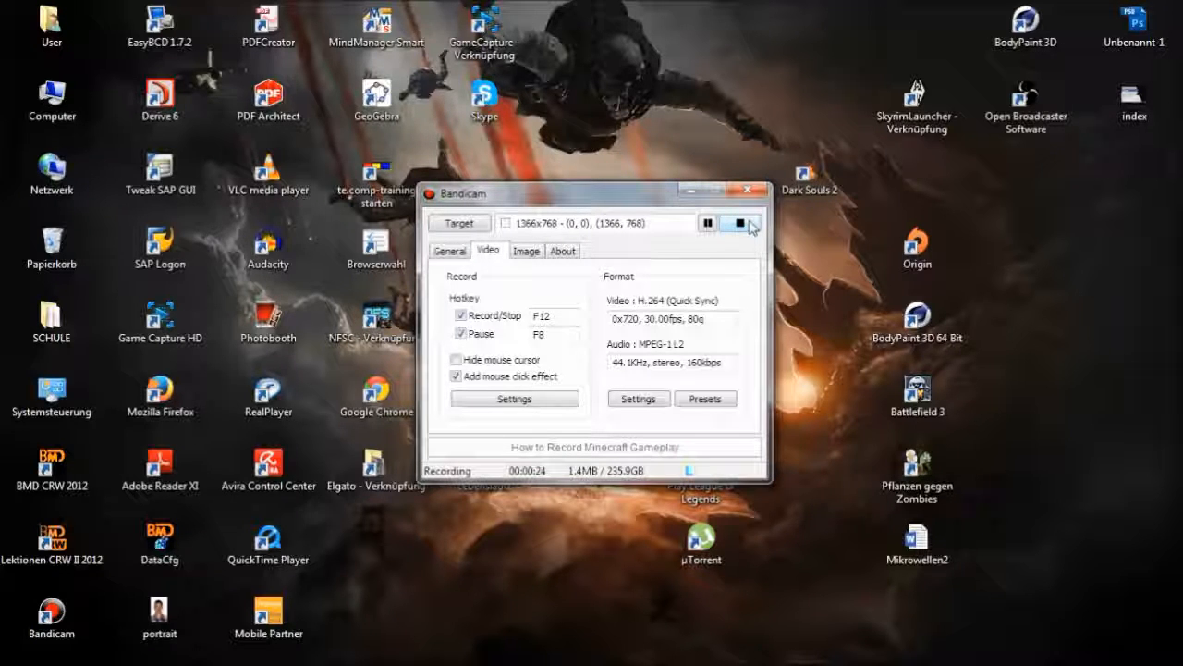
# Switch to Chrome and replay the transition in the "Ruthless V3" YouTube video, starting from about 2:51
pyautogui.moveTo(691, 191); pyautogui.dragTo(629, 141)
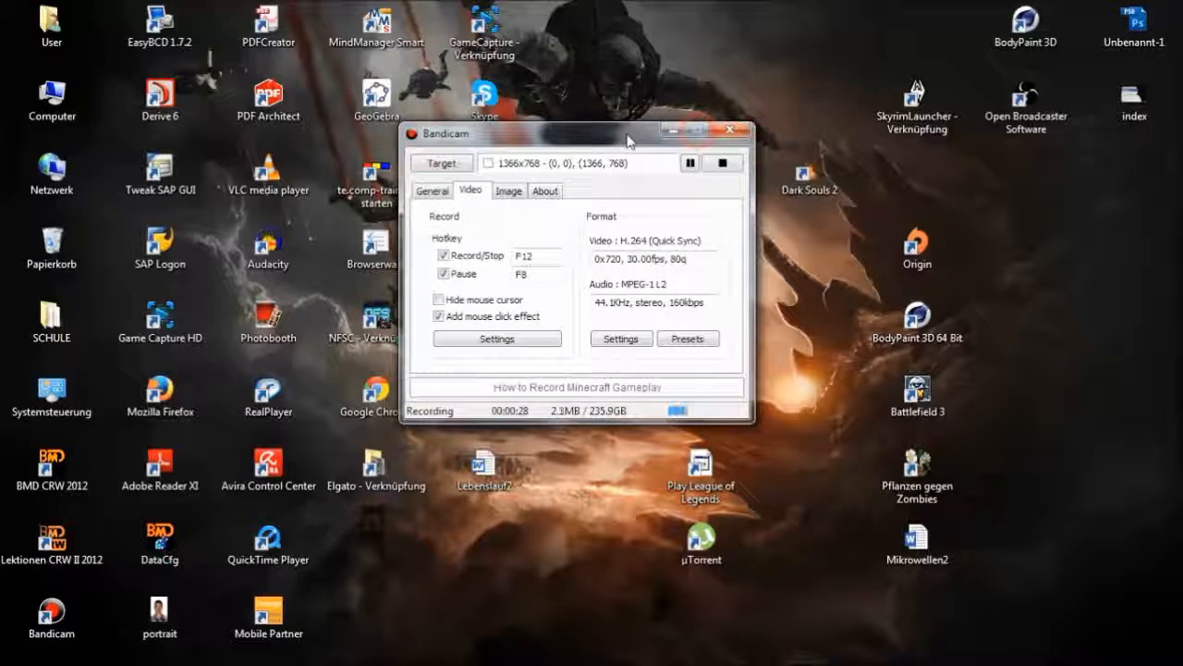
pyautogui.click(671, 135)
pyautogui.moveTo(182, 650)
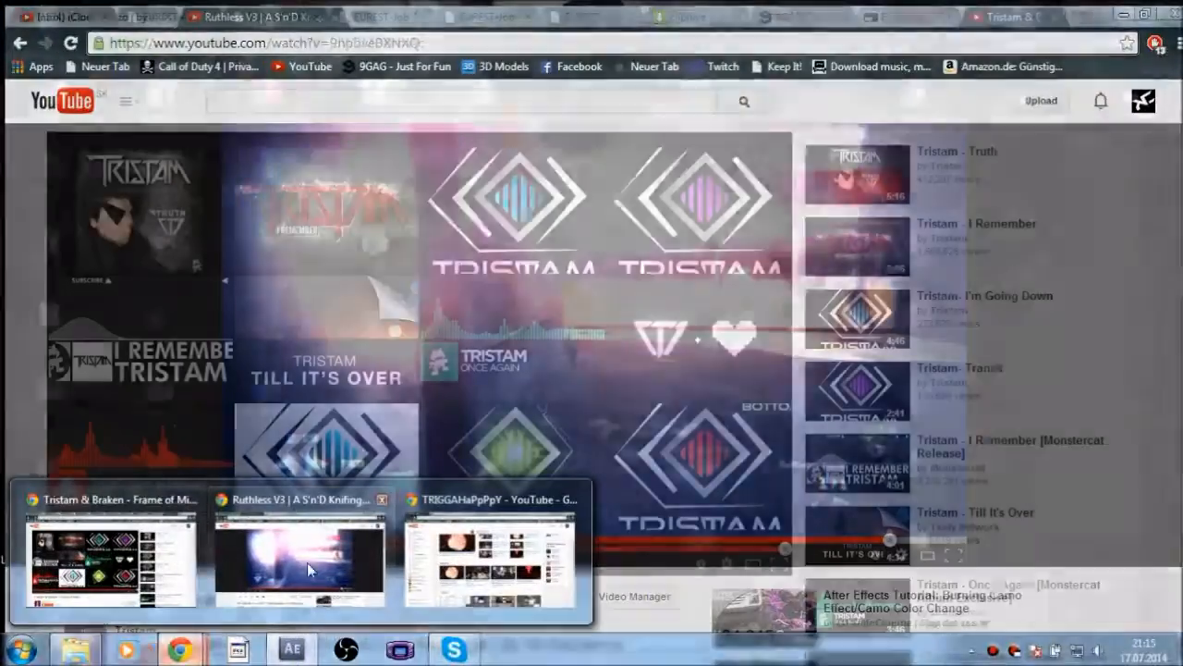
pyautogui.click(307, 562)
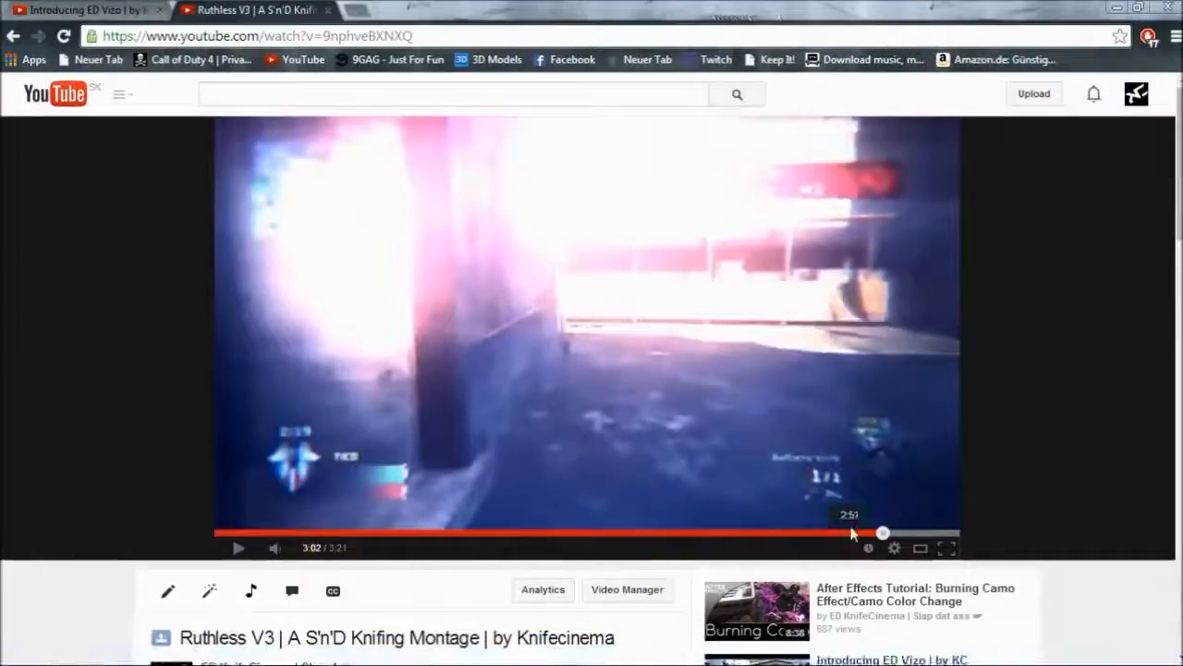
pyautogui.click(852, 534)
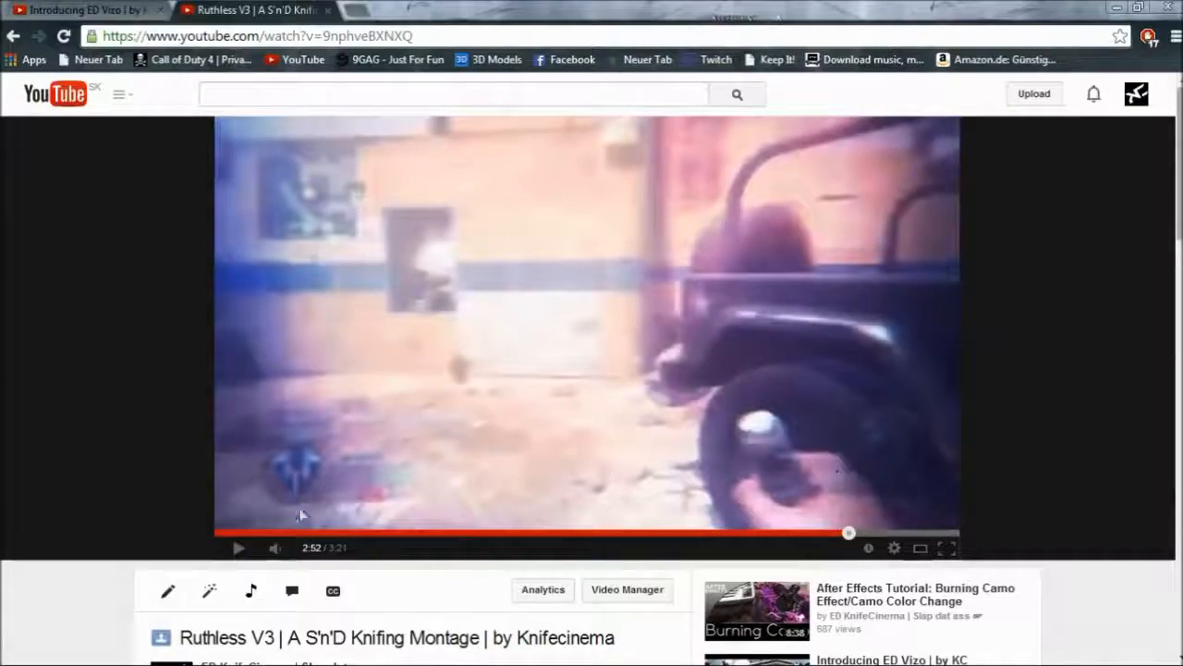
pyautogui.click(650, 400)
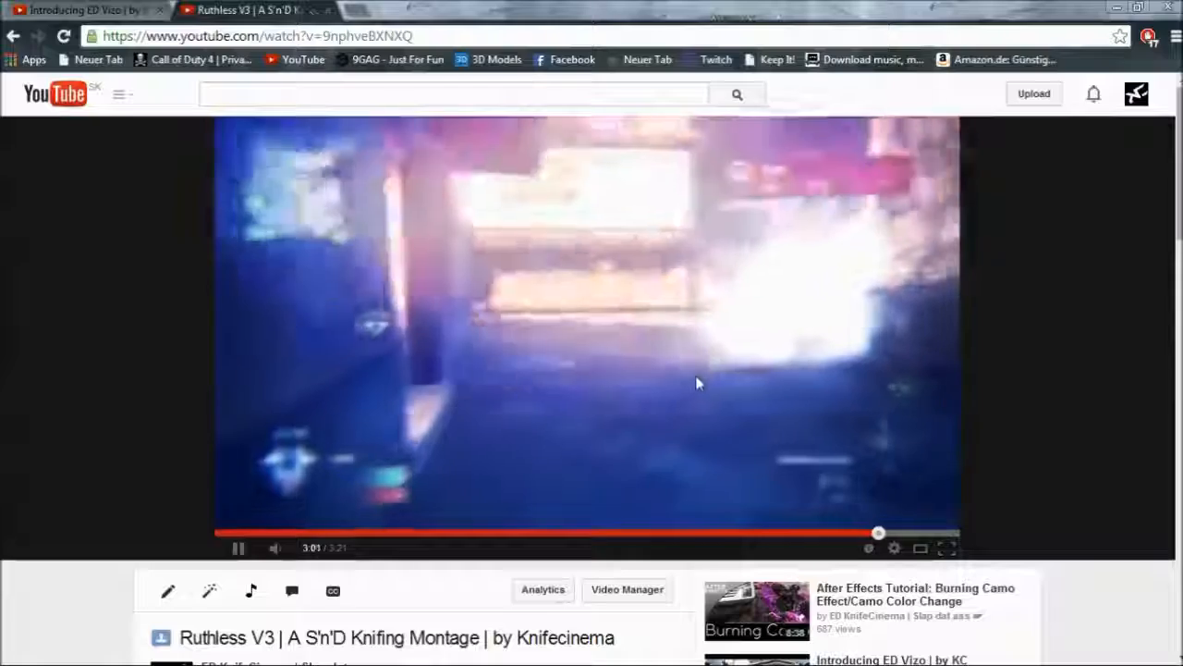
pyautogui.click(672, 460)
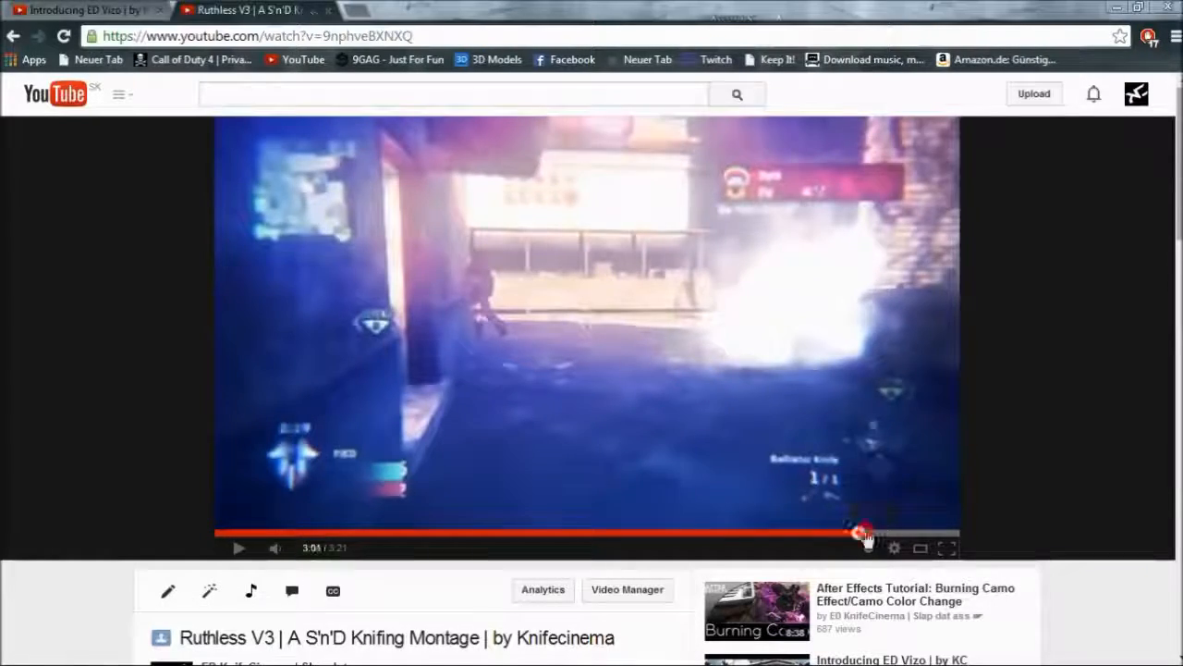
pyautogui.moveTo(865, 541); pyautogui.dragTo(861, 534)
pyautogui.click(852, 450)
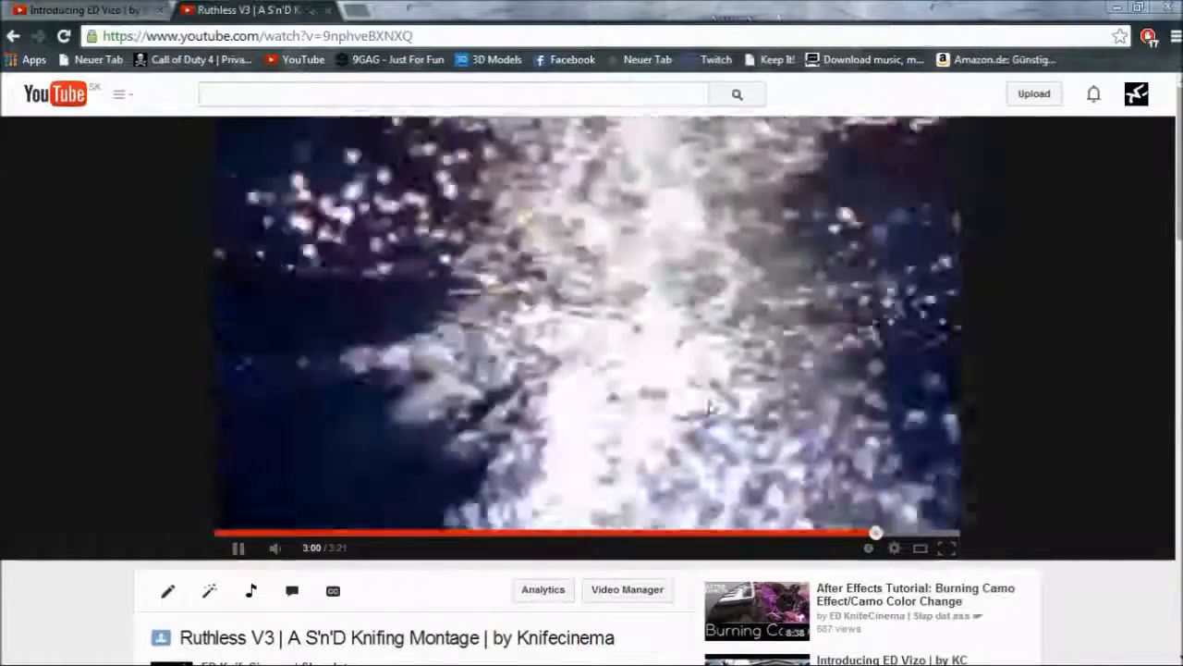
pyautogui.click(740, 407)
# Play the transition in the "Introducing ED Vizo" YouTube video from about 2:03, and minimize the browser
pyautogui.click(139, 10)
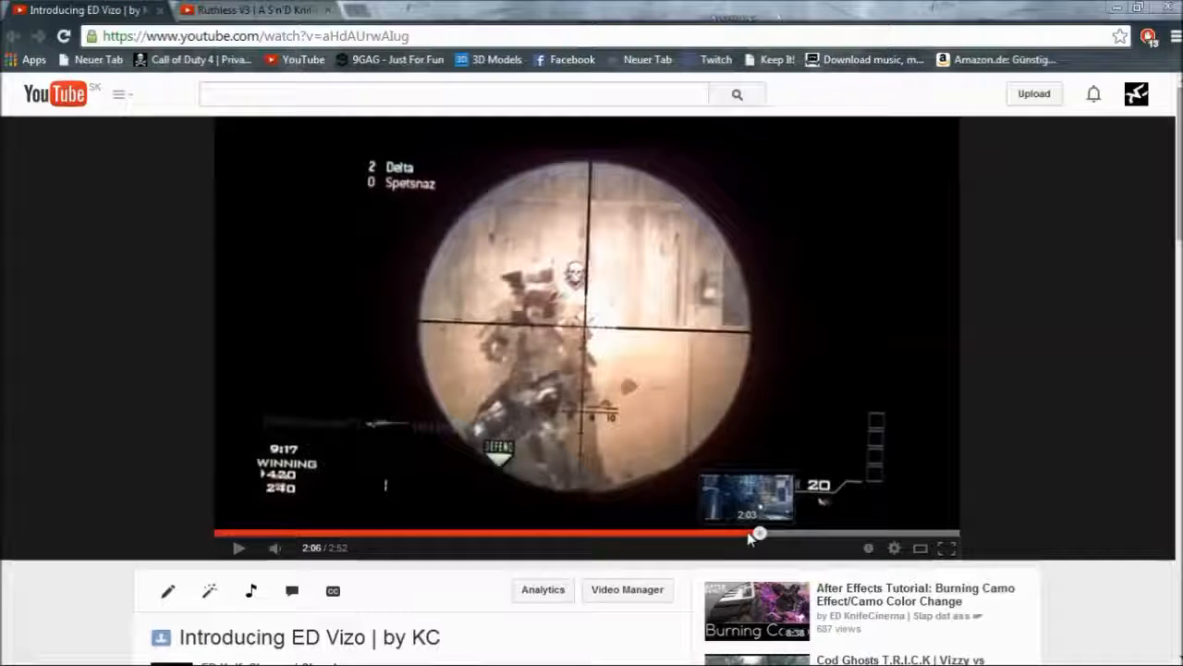
pyautogui.click(749, 534)
pyautogui.click(762, 434)
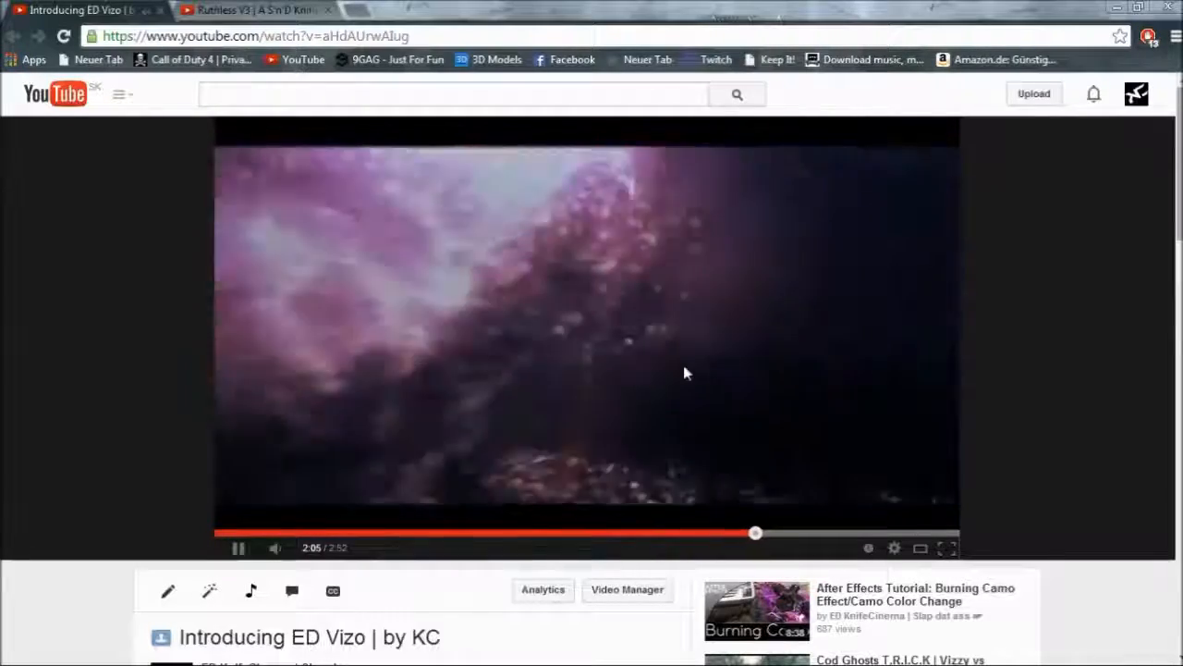
pyautogui.click(788, 426)
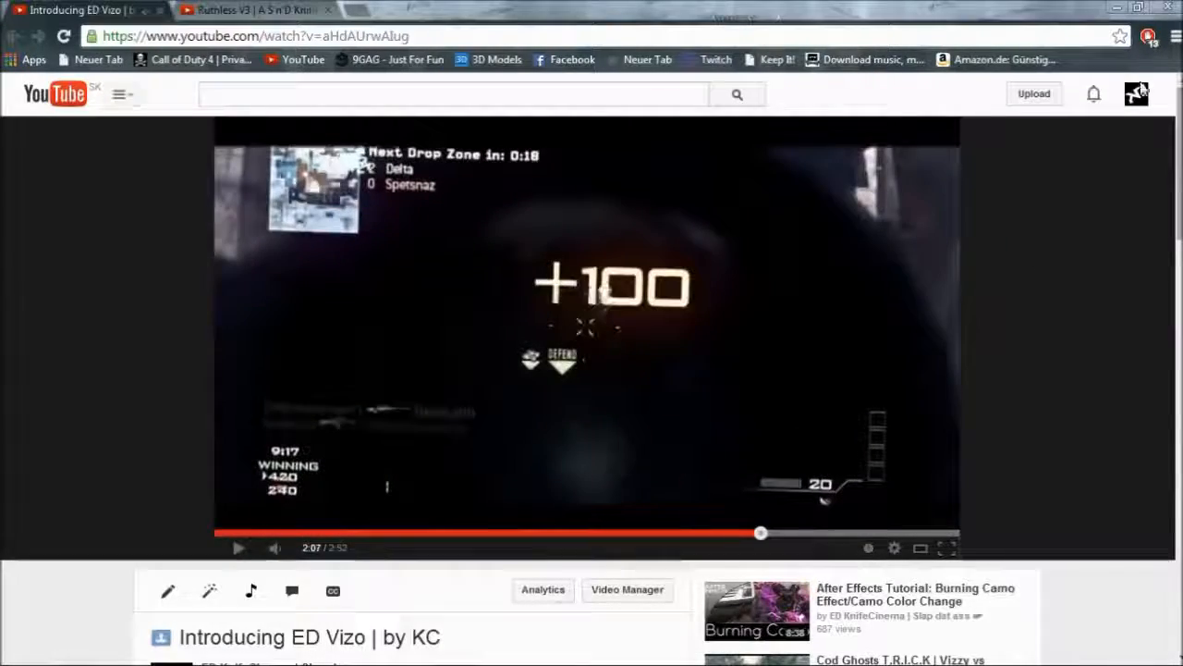
pyautogui.click(1117, 7)
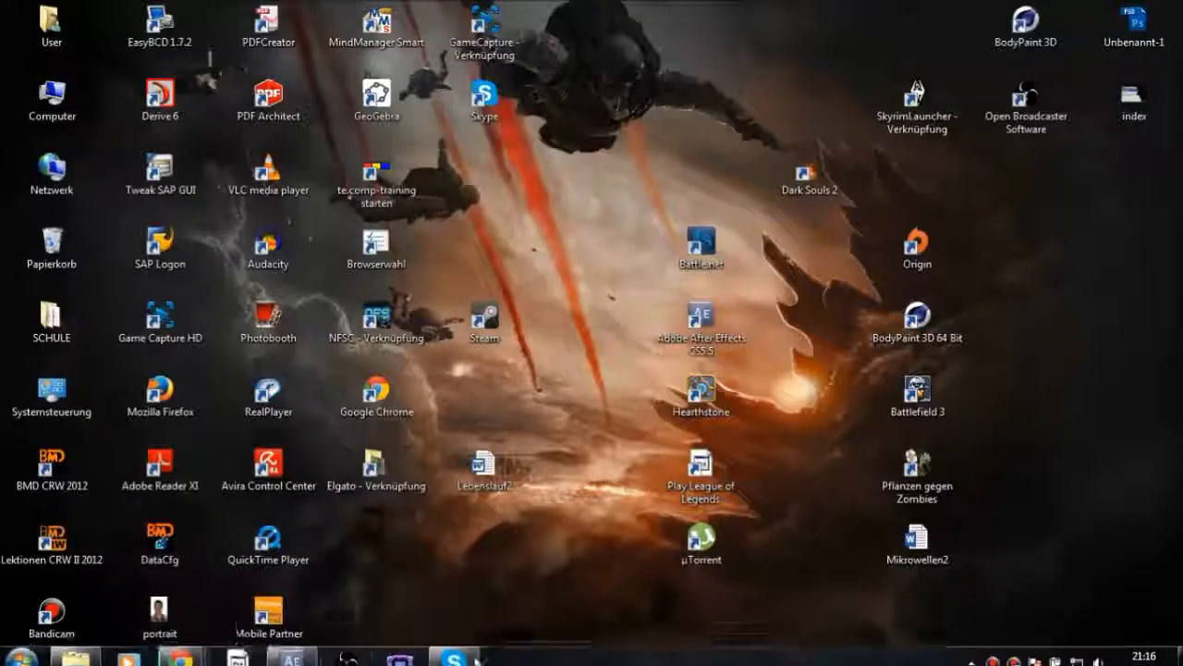
# Switch to After Effects and run a RAM preview of the main composition's transition
pyautogui.click(292, 649)
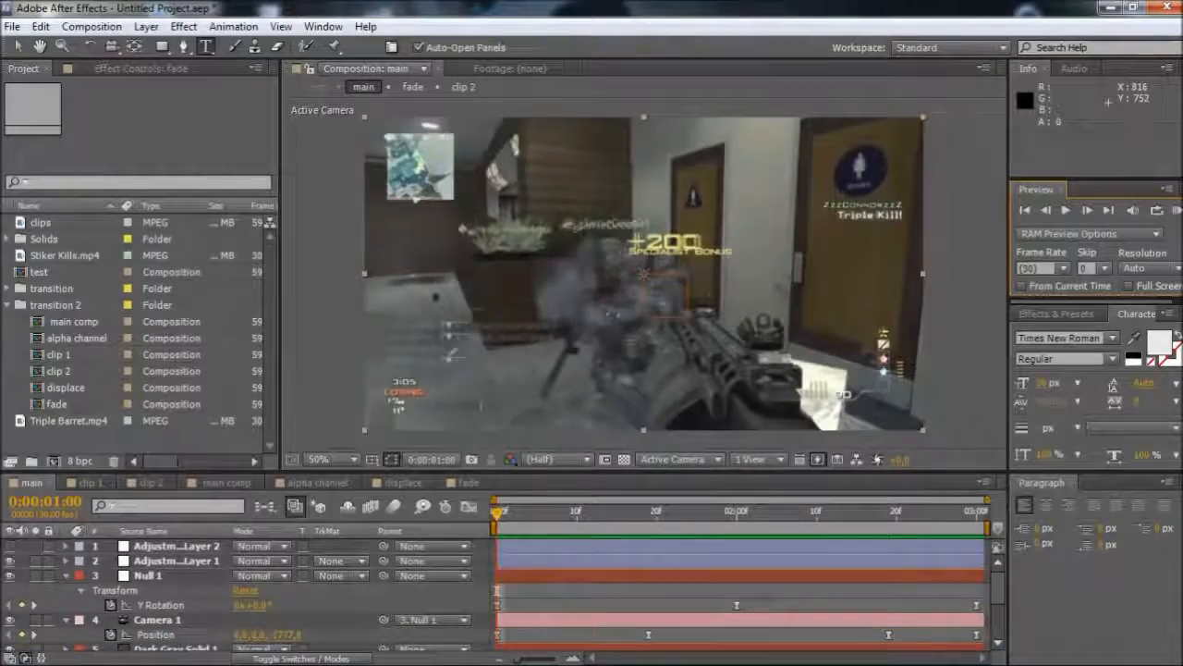
pyautogui.click(1176, 210)
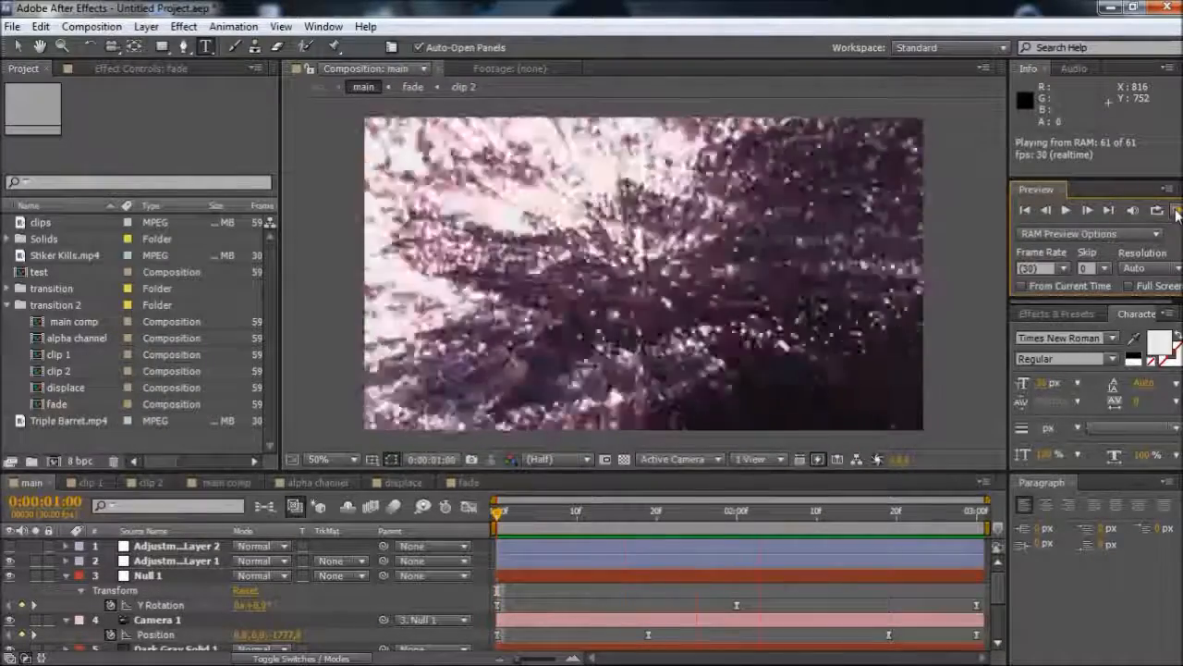
pyautogui.click(1176, 213)
# Look over the TRIGGAHaPpPpY YouTube channel page in Chrome and return to After Effects
pyautogui.moveTo(311, 661)
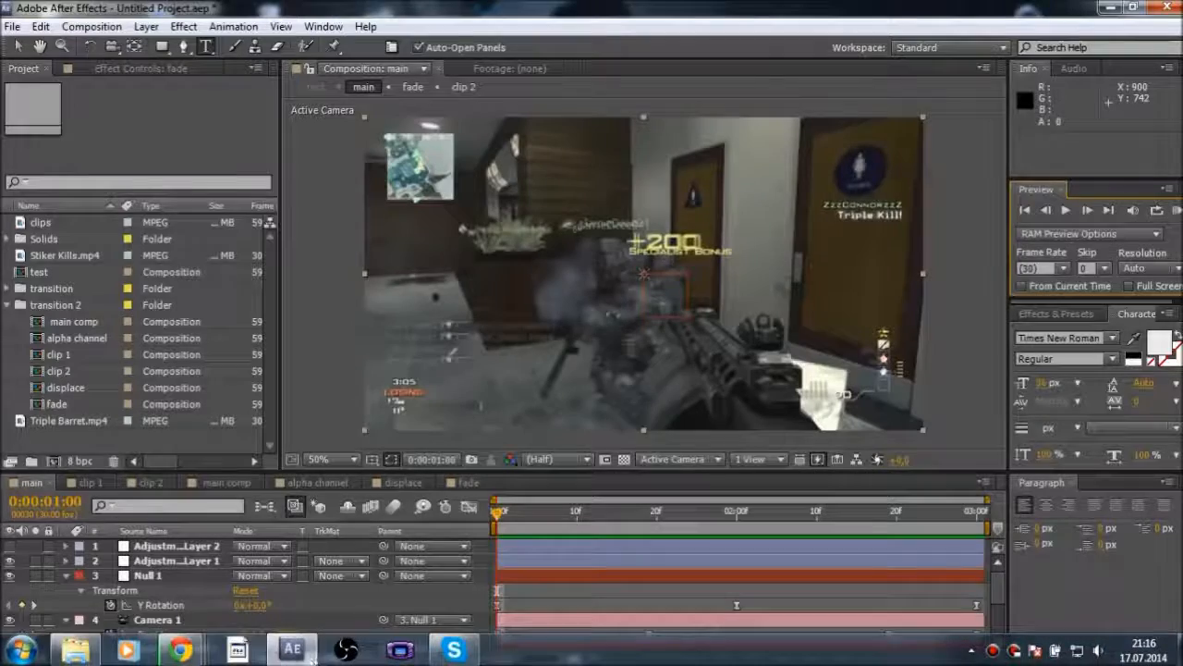
pyautogui.moveTo(181, 650)
pyautogui.click(499, 564)
pyautogui.scroll(3, 522, 442)
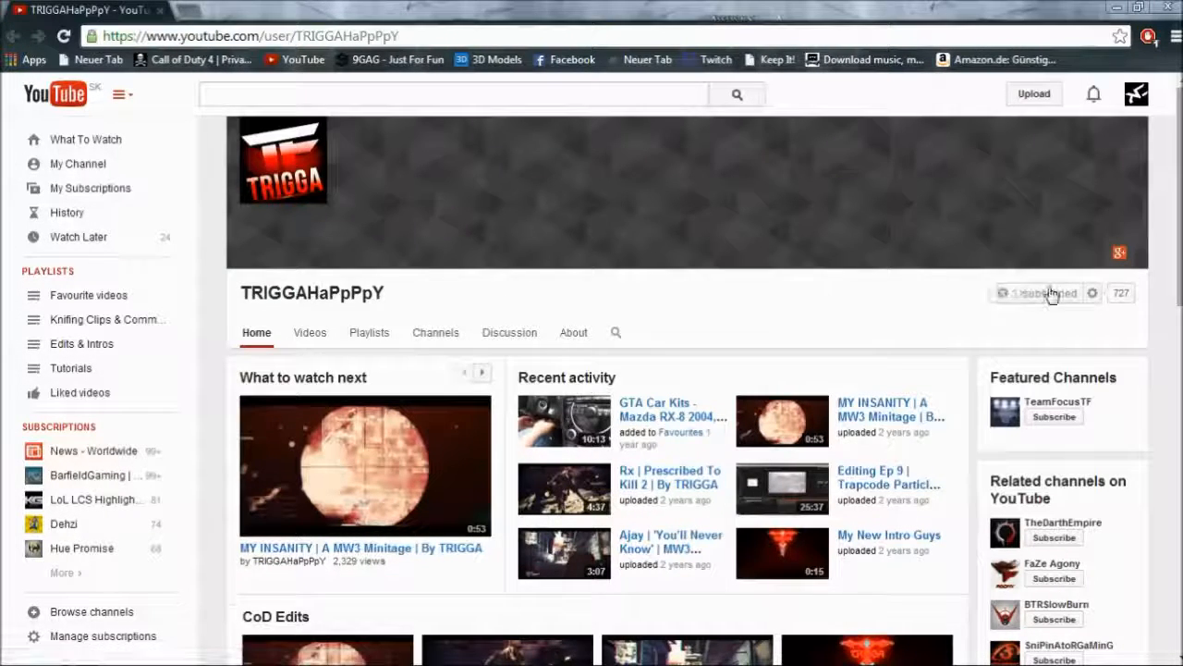
pyautogui.scroll(-2, 592, 351)
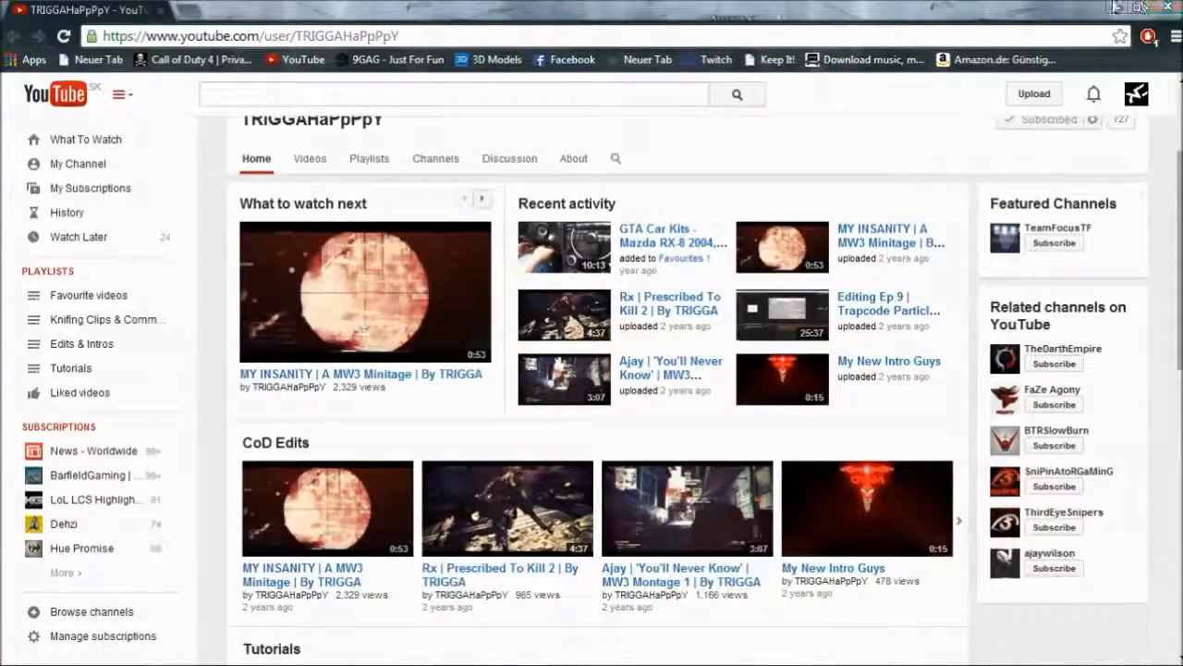
pyautogui.click(1118, 8)
# Delete all the compositions from main comp through fade in the transition 2 folder
pyautogui.click(734, 593)
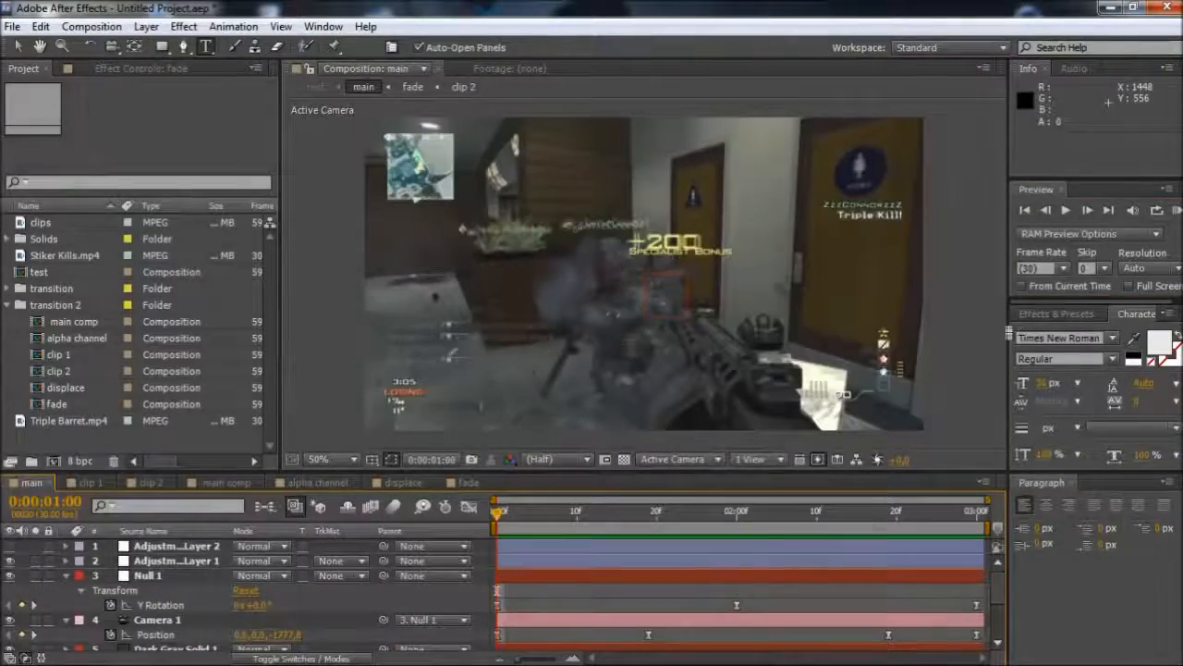
pyautogui.click(634, 596)
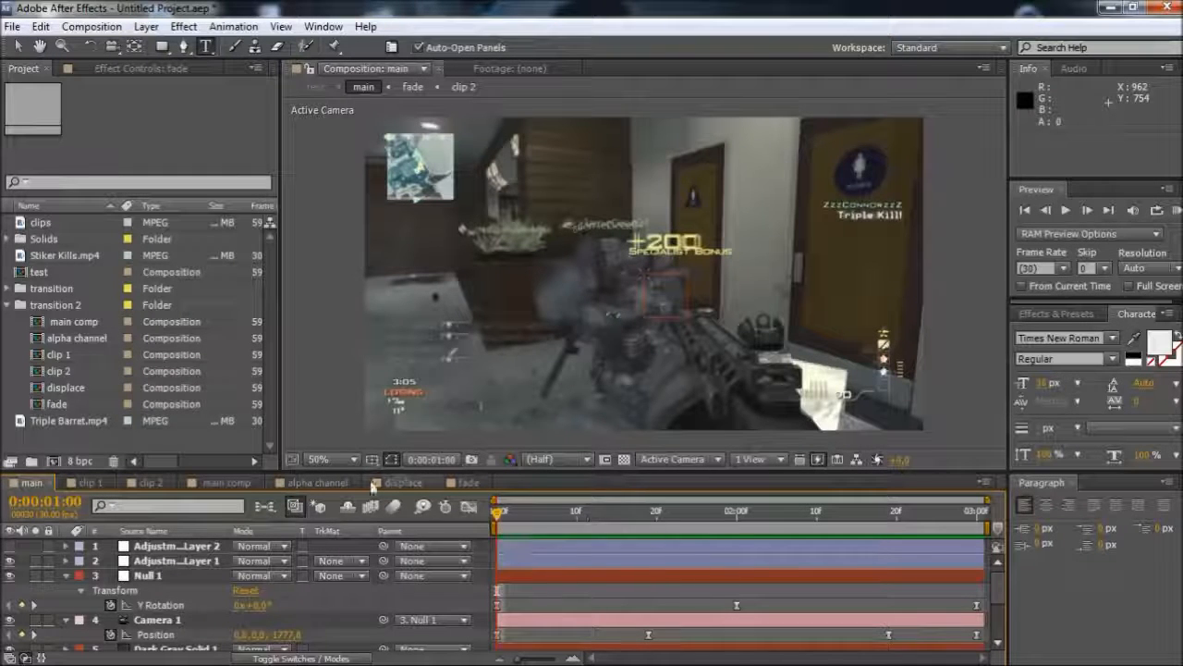
pyautogui.click(90, 481)
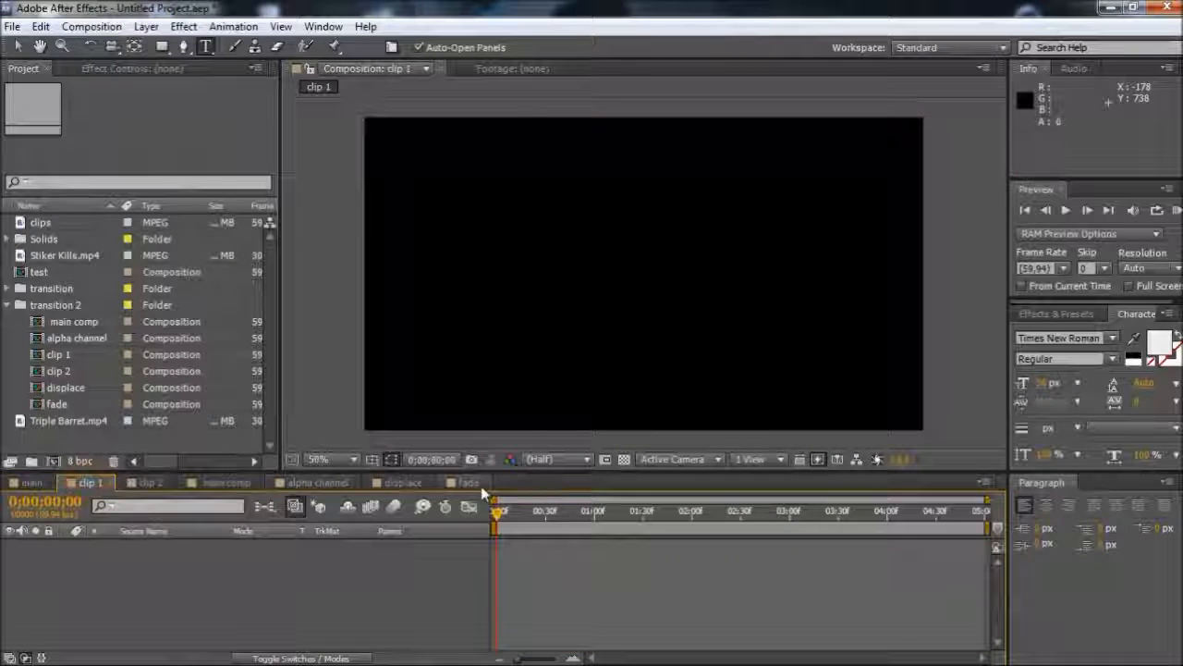
pyautogui.click(78, 338)
pyautogui.click(78, 323)
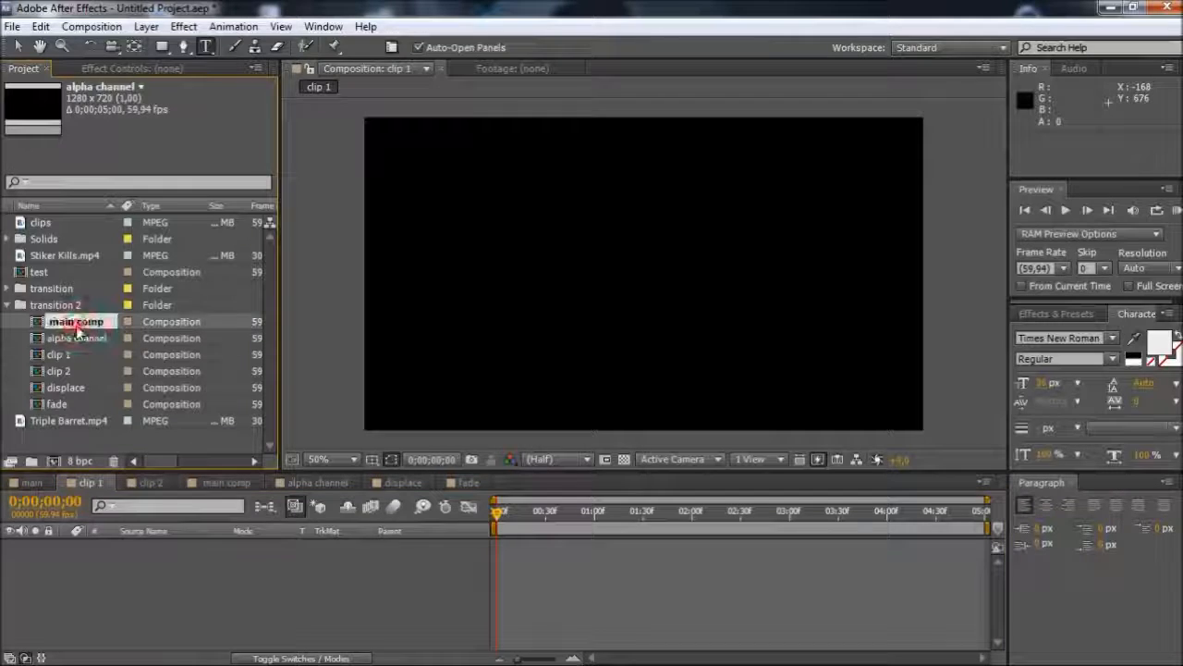
pyautogui.keyDown('shift'); pyautogui.click(55, 402); pyautogui.keyUp('shift')
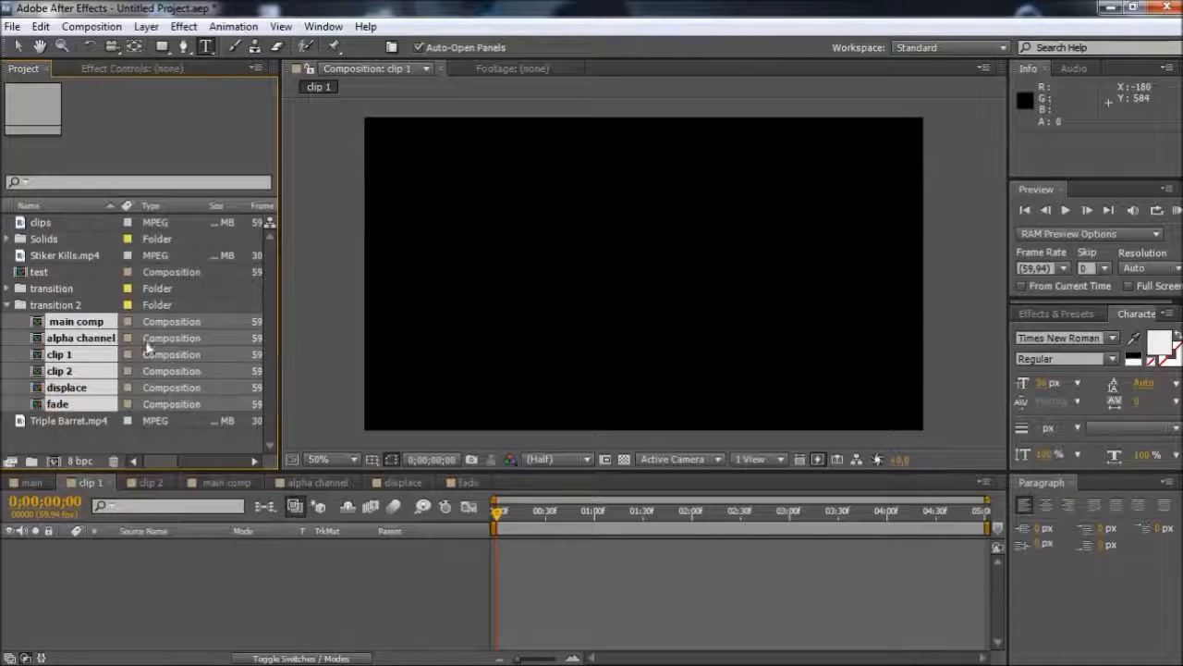
pyautogui.press('Delete')
pyautogui.click(708, 365)
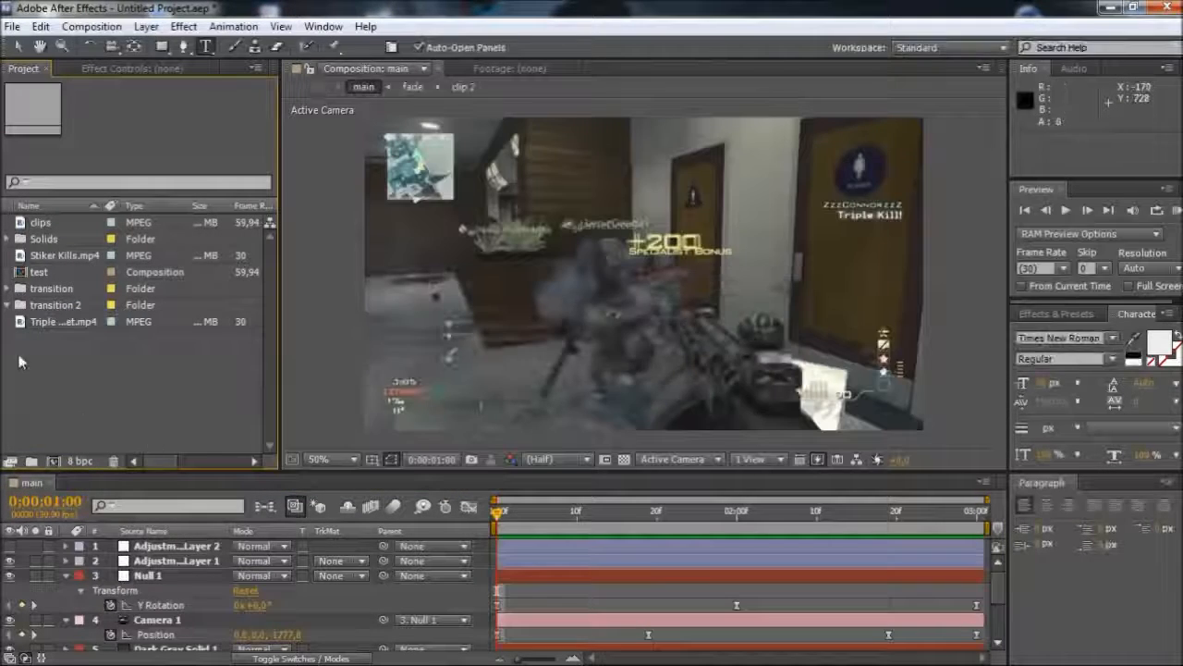
pyautogui.click(53, 460)
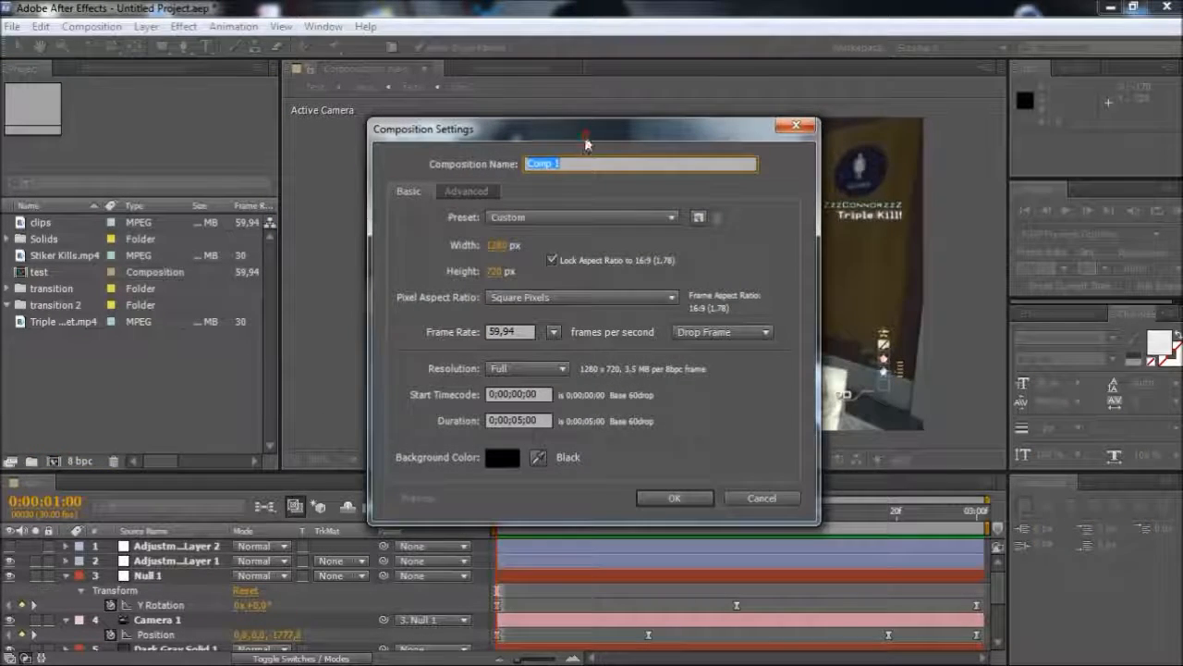
pyautogui.moveTo(584, 139); pyautogui.dragTo(633, 127)
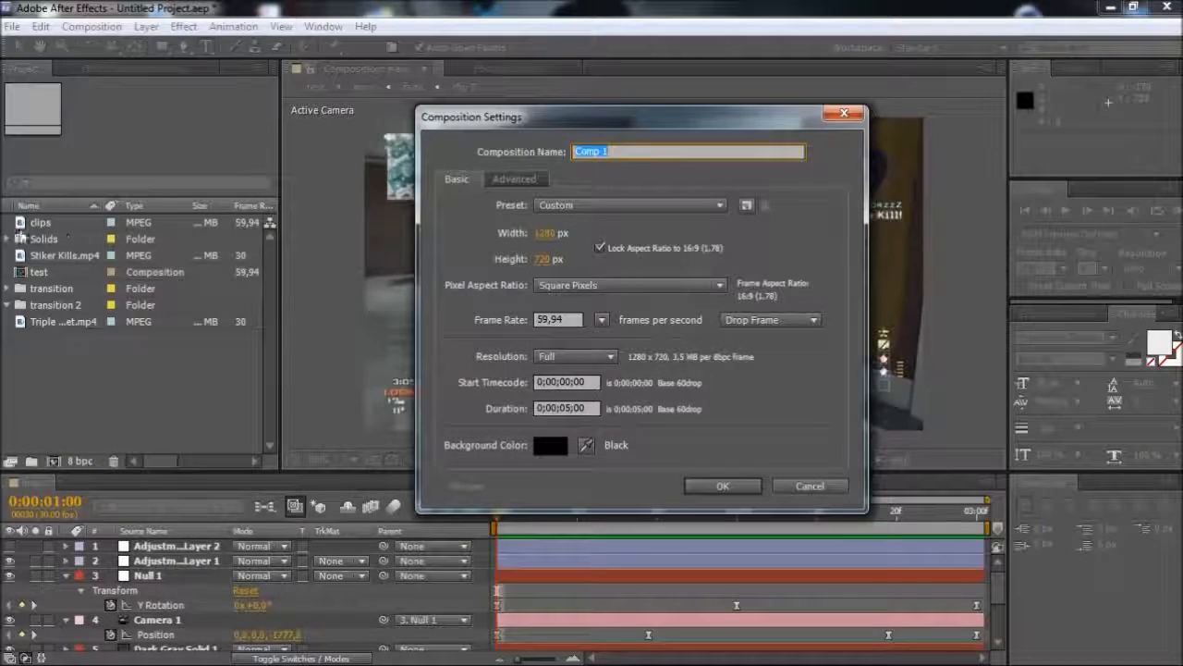
pyautogui.click(810, 485)
# Create a 1280 x 720 composition at 59.94 fps lasting 5 seconds and move it into the transition 2 folder
pyautogui.click(18, 221)
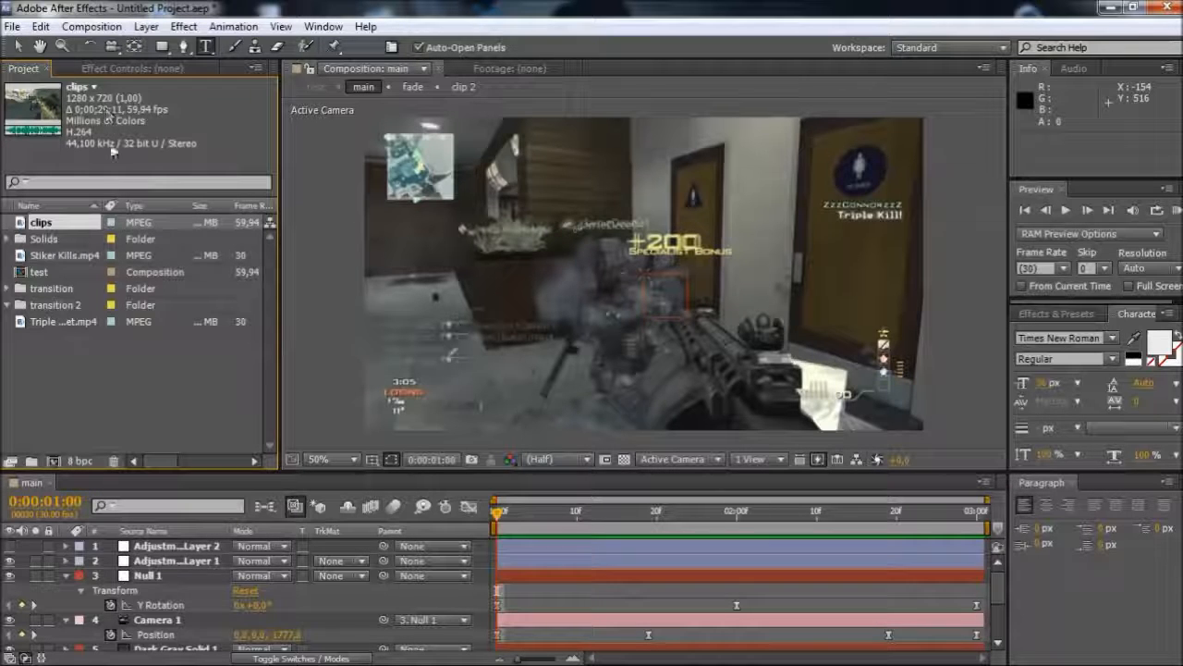
pyautogui.click(53, 460)
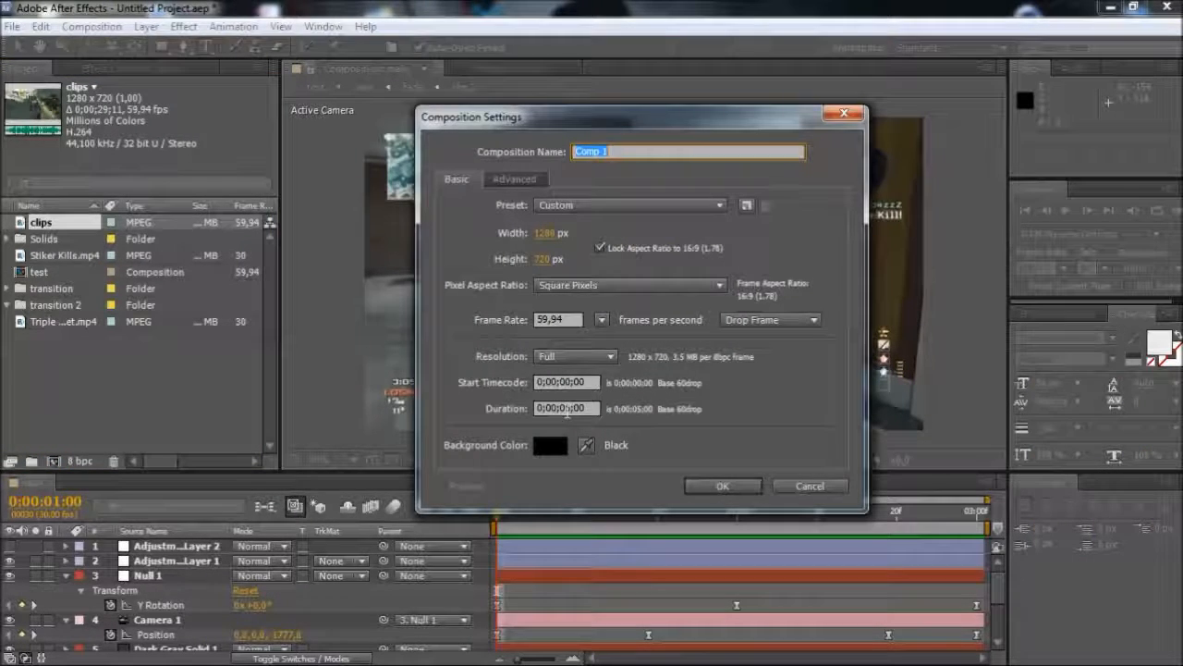
pyautogui.click(722, 486)
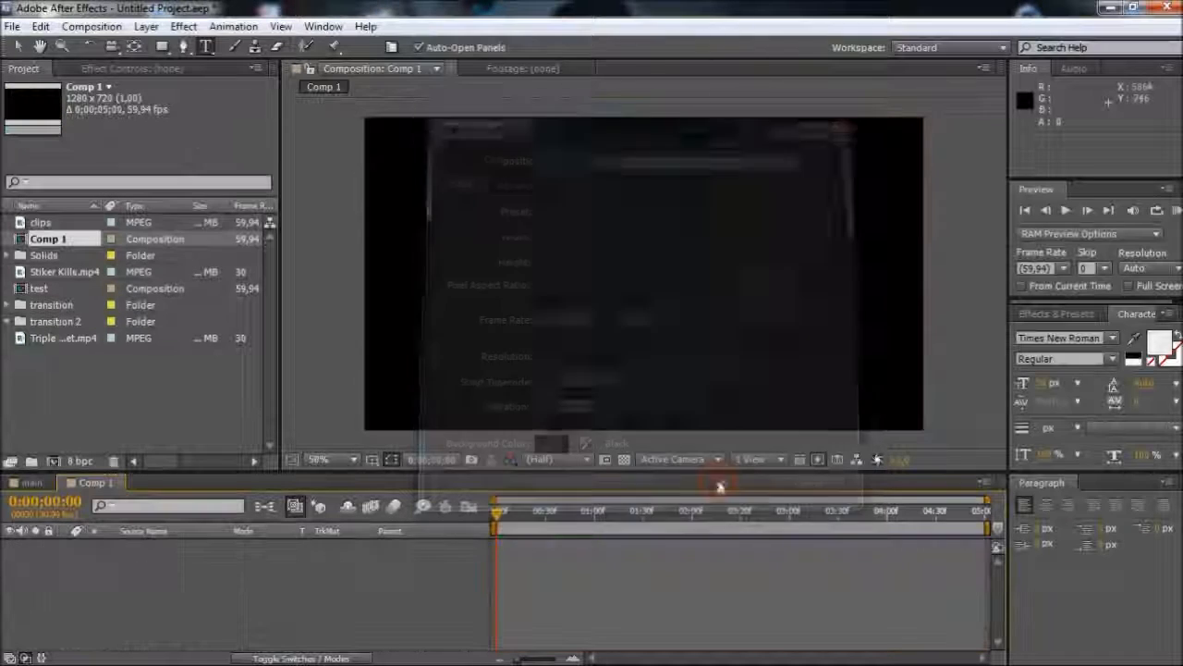
pyautogui.moveTo(77, 240); pyautogui.dragTo(57, 320)
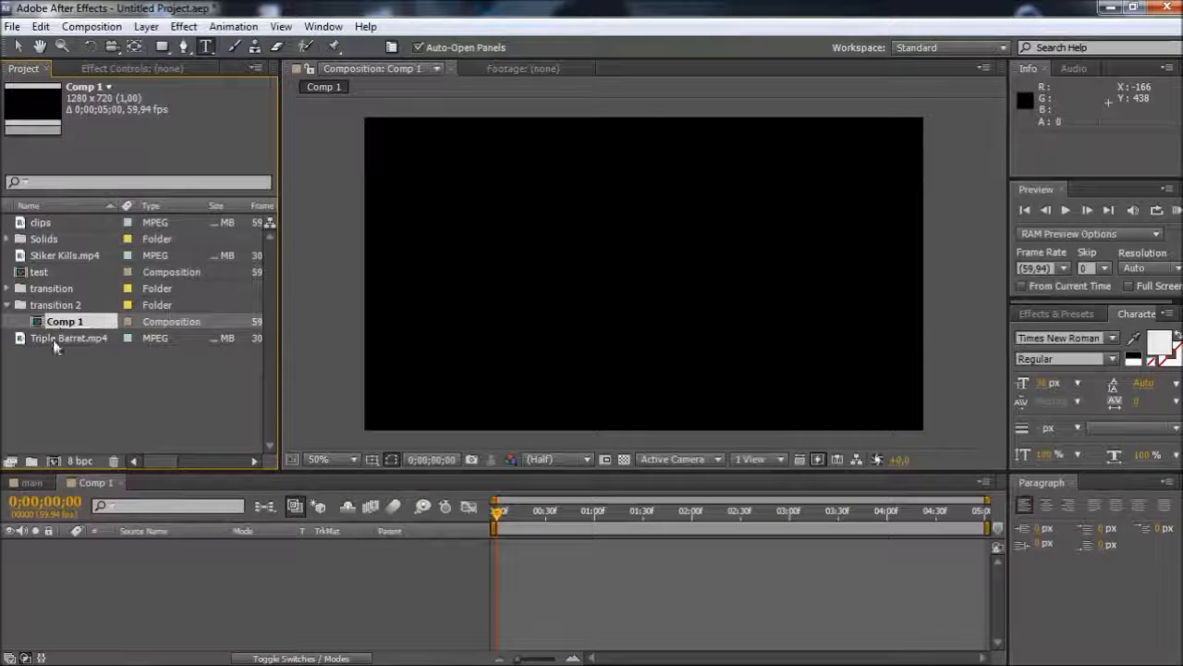
# Delete the composition inside the transition 2 folder and collapse the folder
pyautogui.click(58, 308)
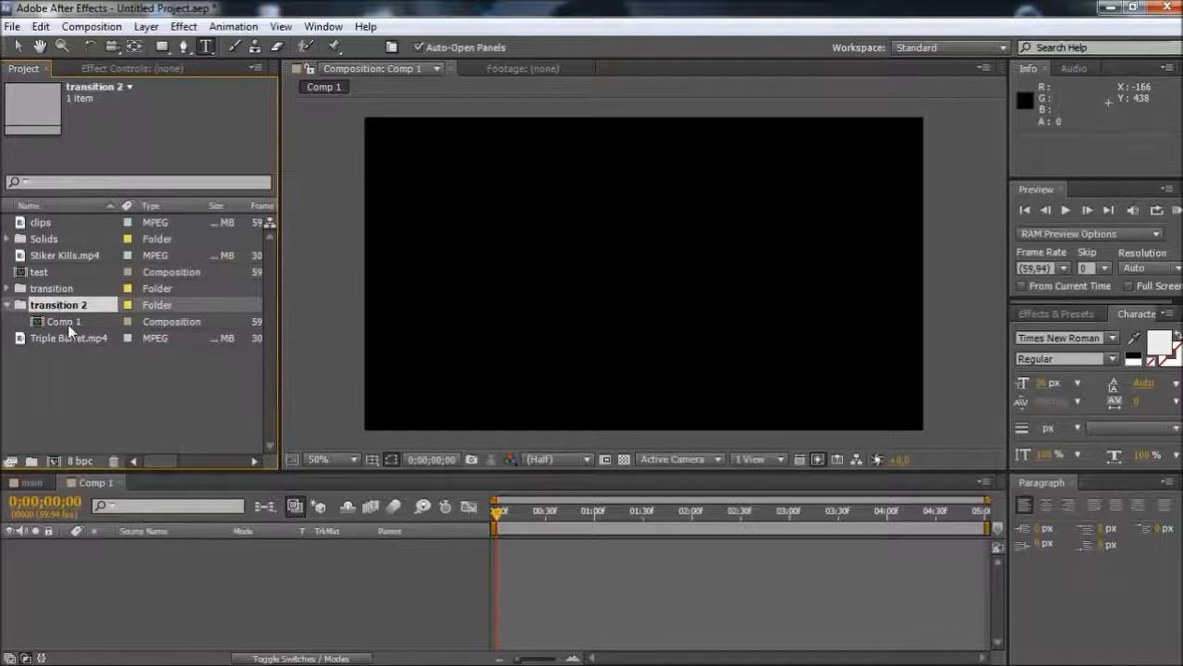
pyautogui.click(67, 323)
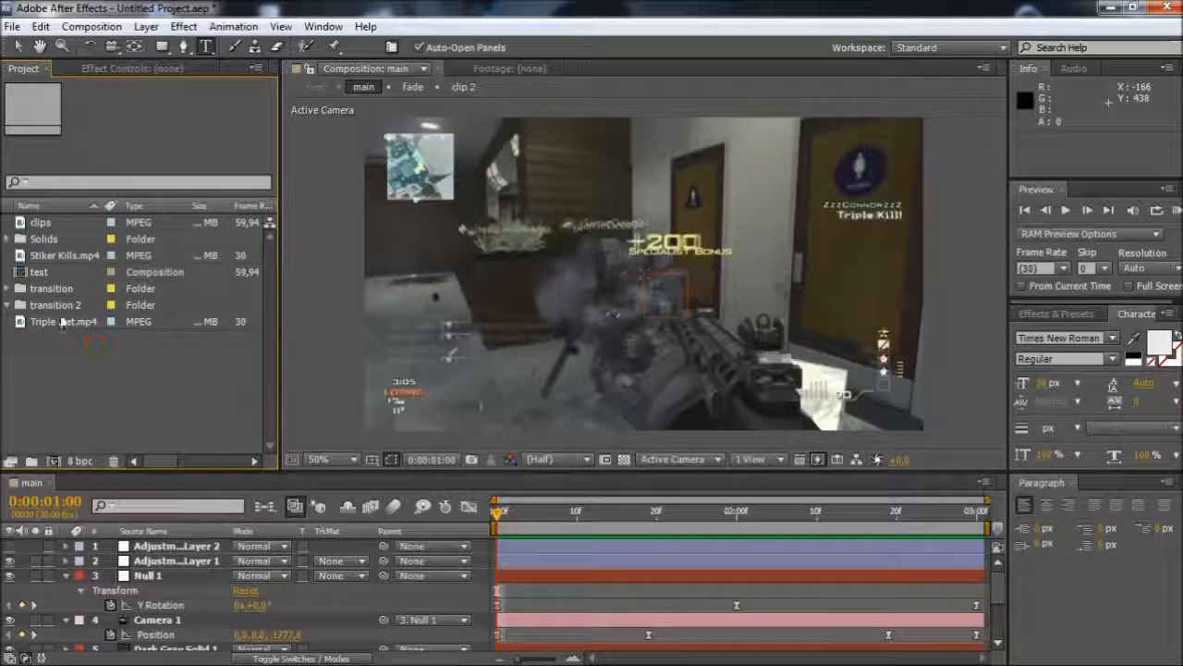
pyautogui.click(54, 305)
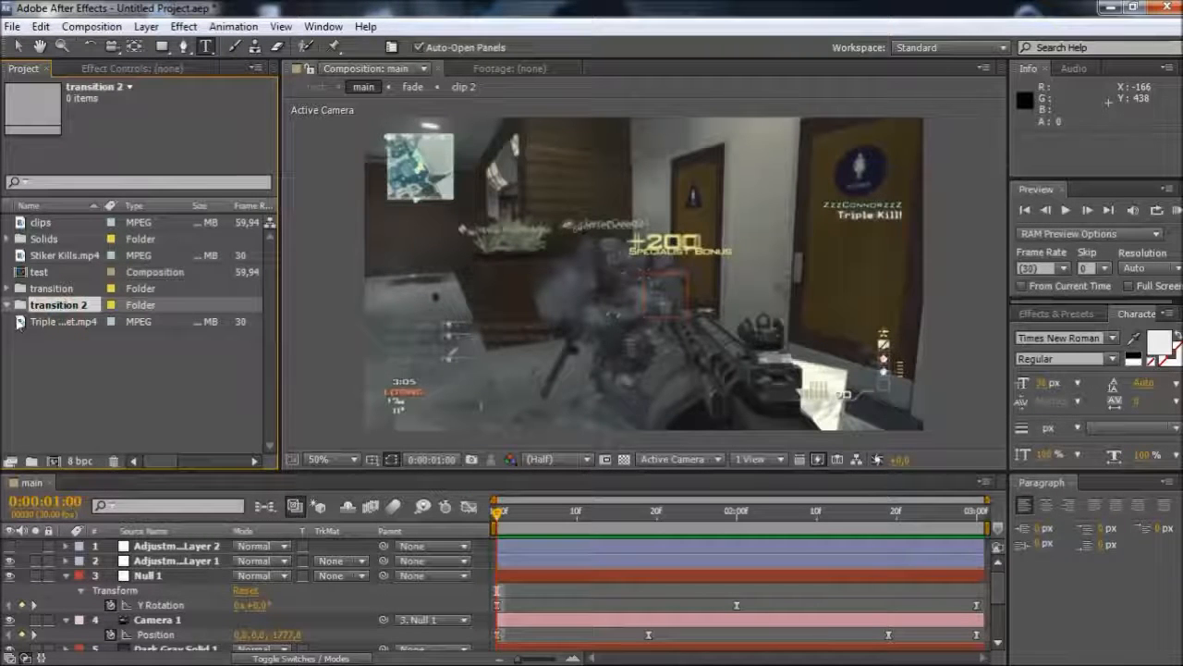
pyautogui.rightClick(61, 351)
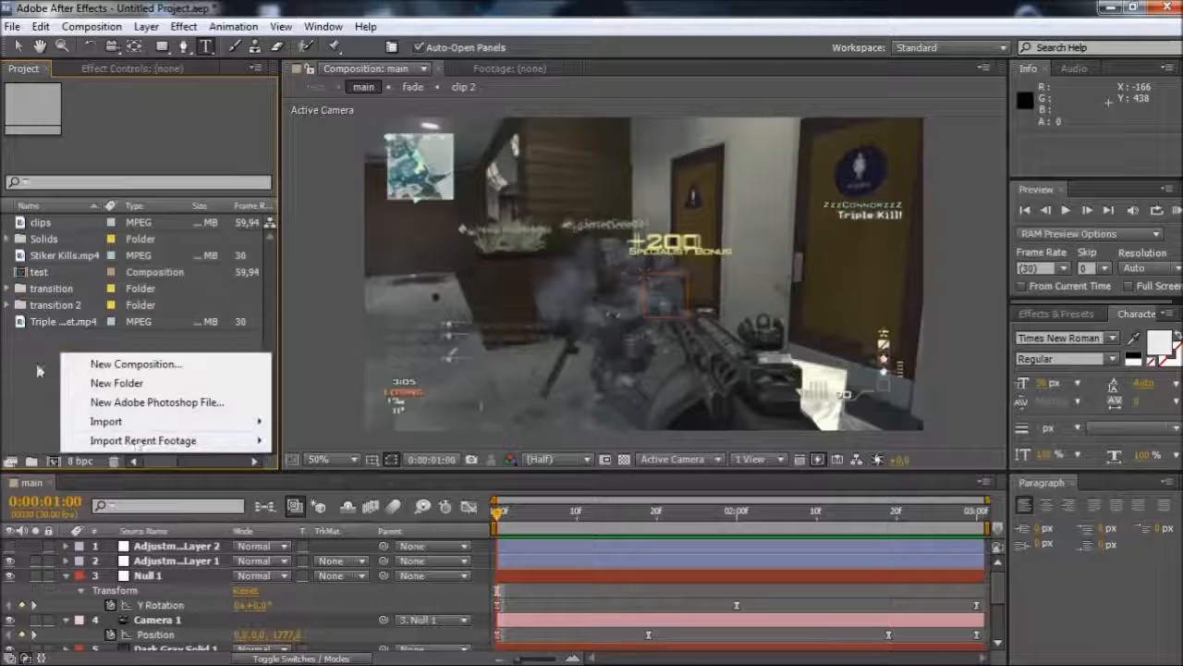
pyautogui.click(23, 401)
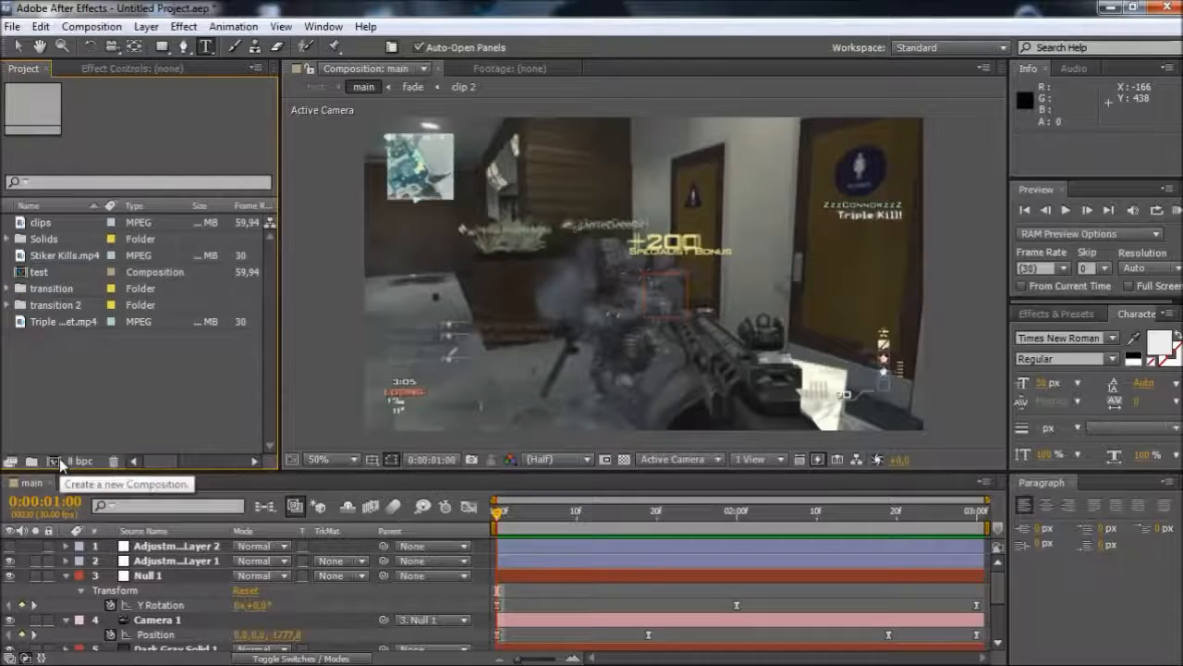
# Create a 1280 x 720 composition at 59.94 fps lasting 5 seconds, and copy it in the project
pyautogui.click(59, 462)
pyautogui.click(726, 489)
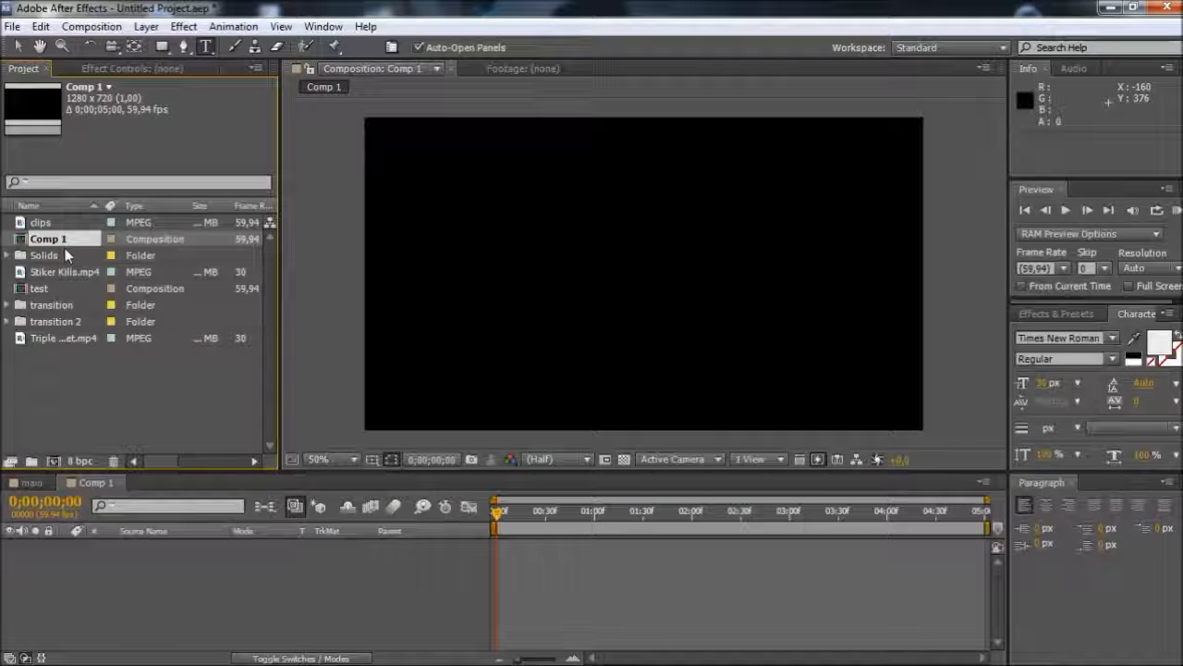
pyautogui.click(92, 239)
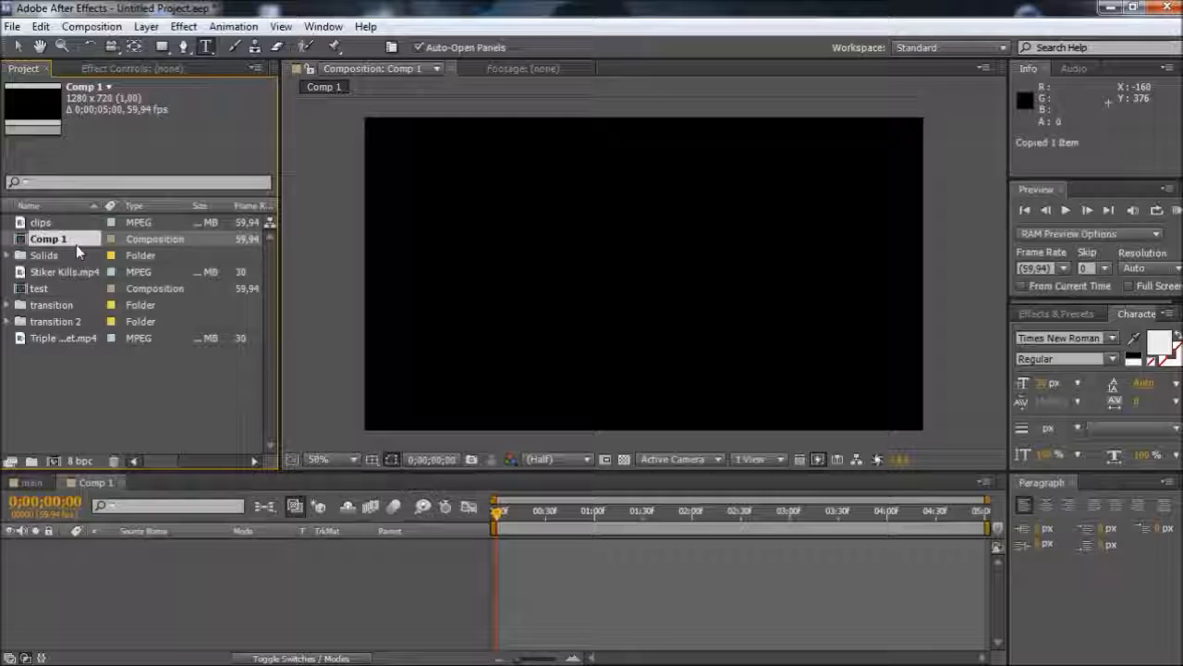
# Duplicate Comp 1 to make six compositions in total and move all six into the transition 2 folder
pyautogui.hotkey('ctrl', 'd')
pyautogui.hotkey('ctrl', 'd')
pyautogui.hotkey('ctrl', 'd')
pyautogui.hotkey('ctrl', 'd')
pyautogui.hotkey('ctrl', 'd')
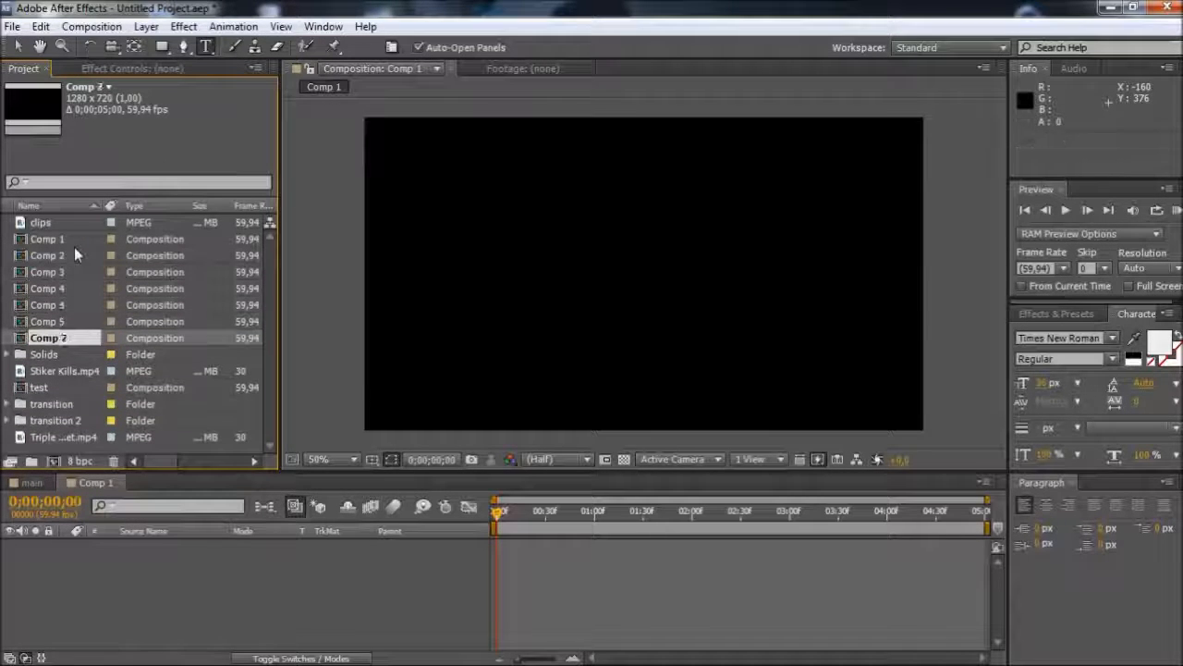
pyautogui.hotkey('ctrl', 'shift', 'a')
pyautogui.click(70, 322)
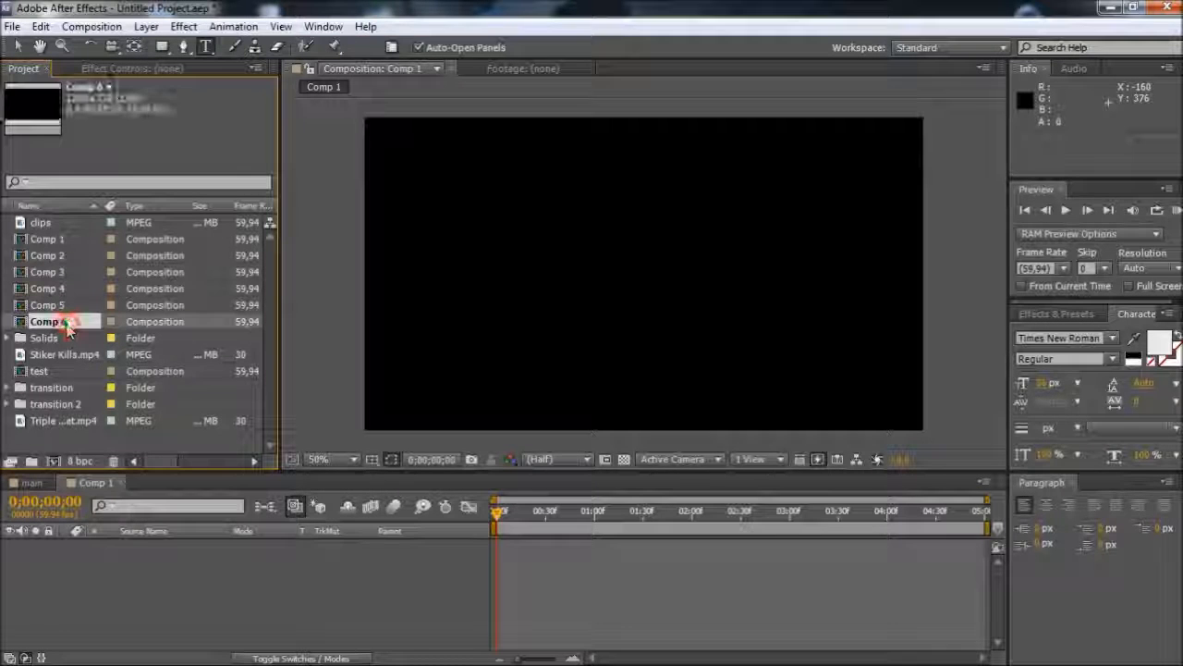
pyautogui.keyDown('shift'); pyautogui.click(61, 238); pyautogui.keyUp('shift')
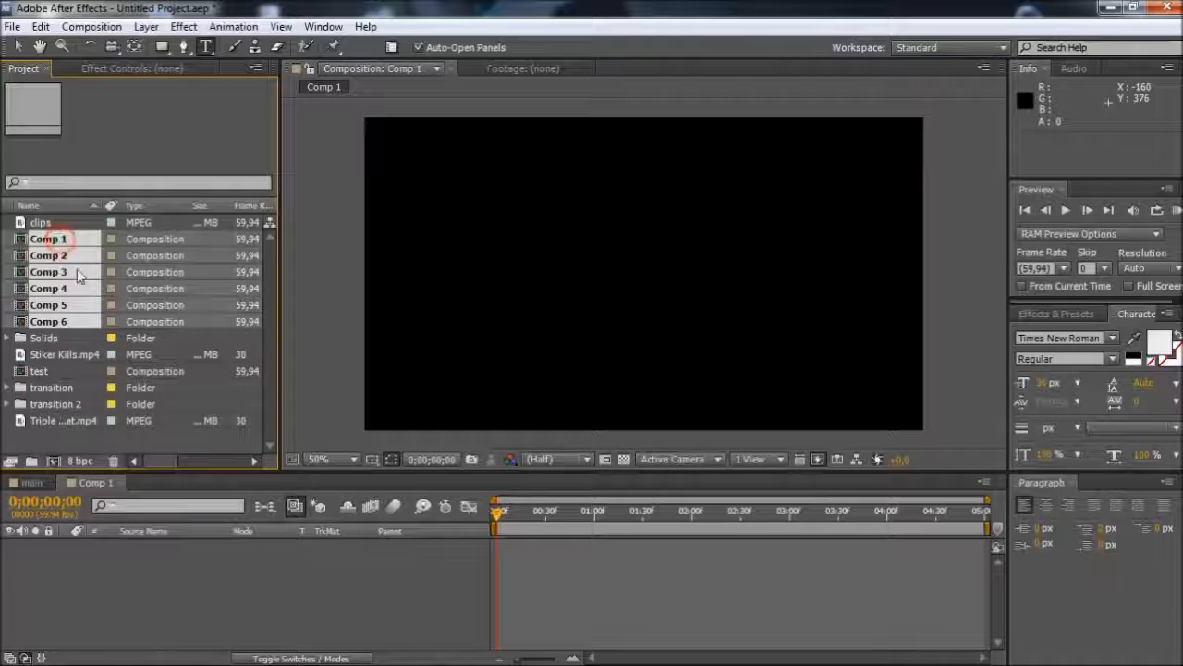
pyautogui.moveTo(54, 242); pyautogui.dragTo(37, 407)
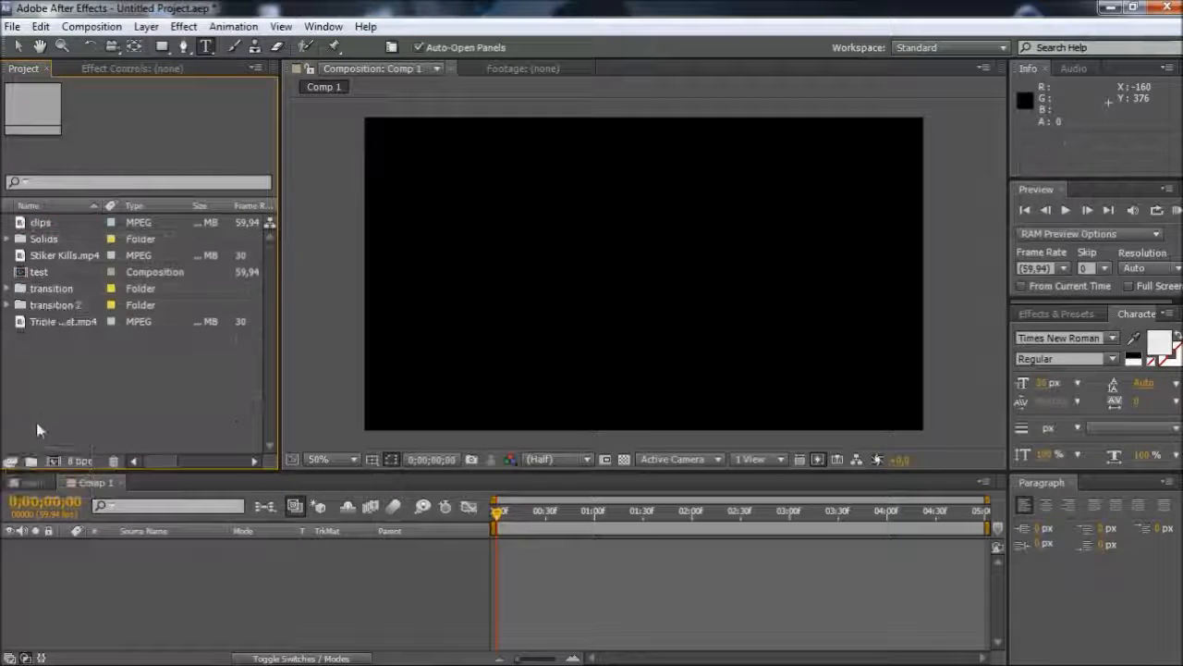
# Expand the transition 2 folder and rename Comp 1 as clip 1 and Comp 2 as clip2
pyautogui.click(10, 309)
pyautogui.click(63, 323)
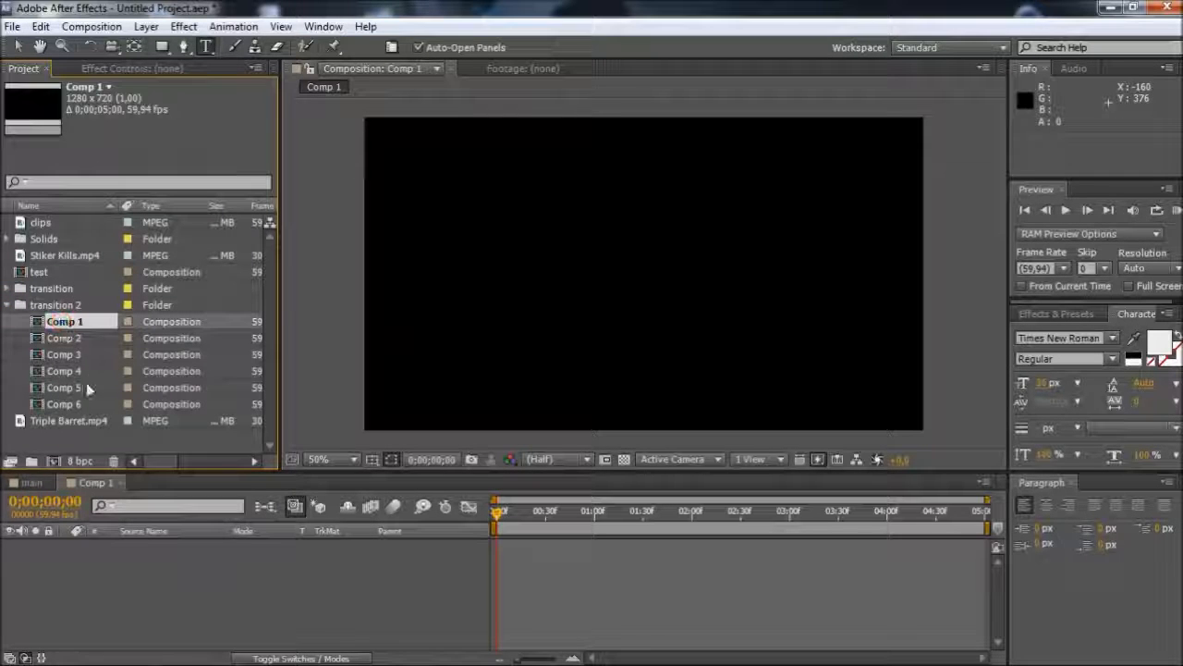
pyautogui.rightClick(80, 322)
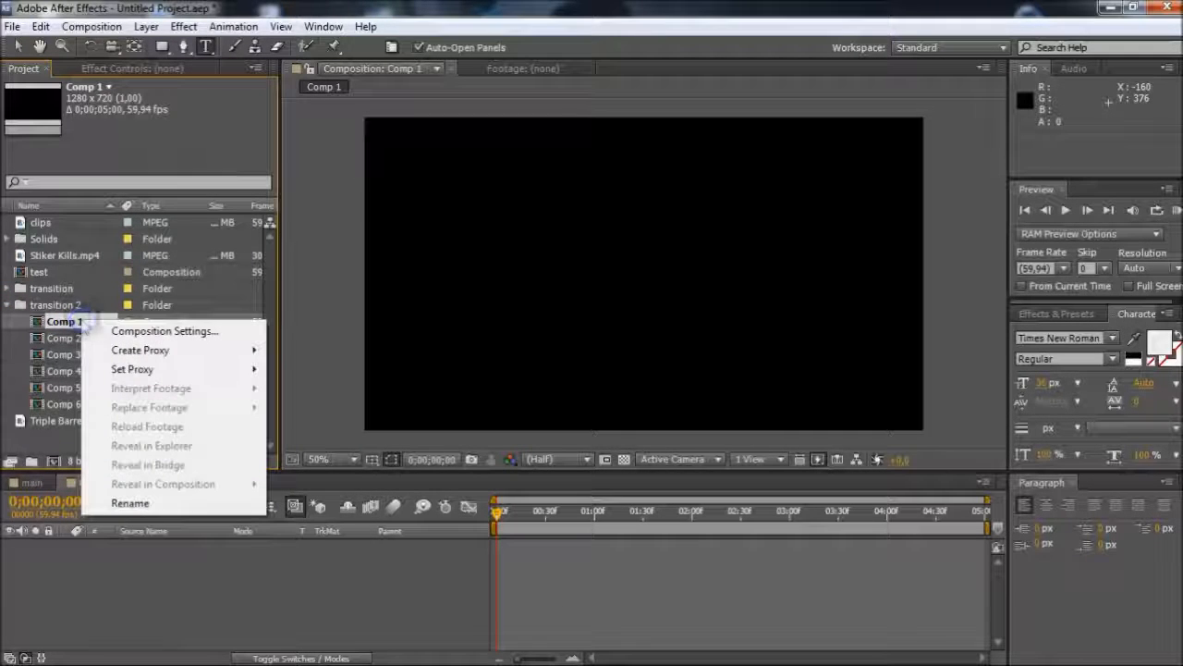
pyautogui.click(122, 503)
pyautogui.write('clip 1')
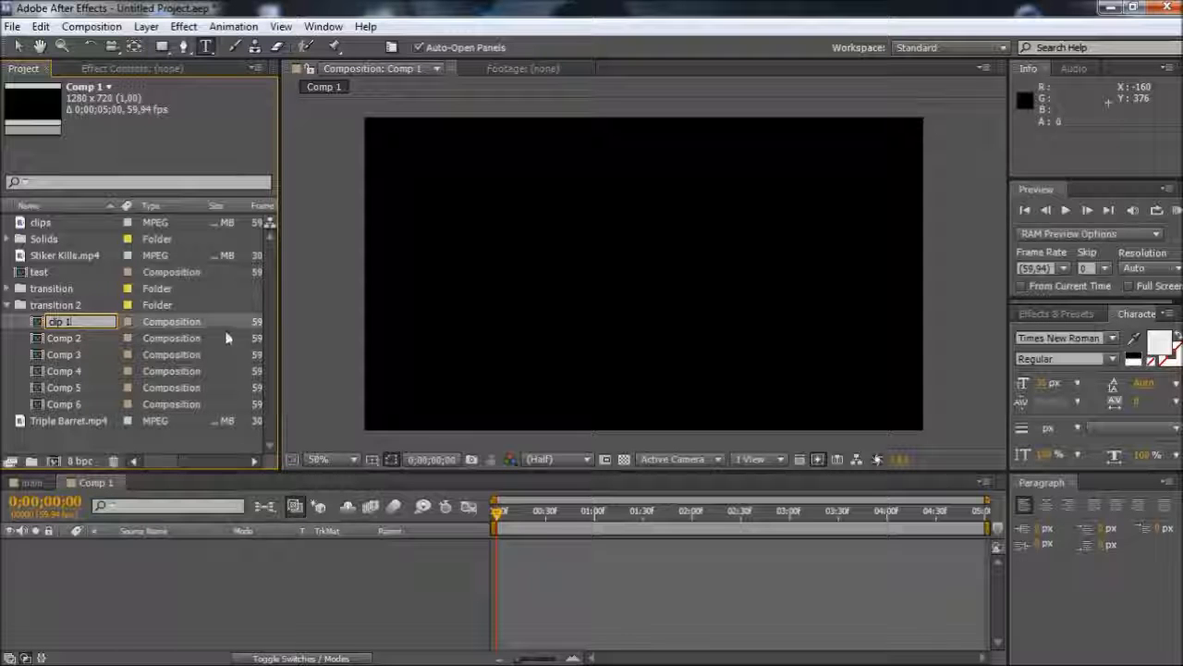
pyautogui.rightClick(77, 342)
pyautogui.click(124, 522)
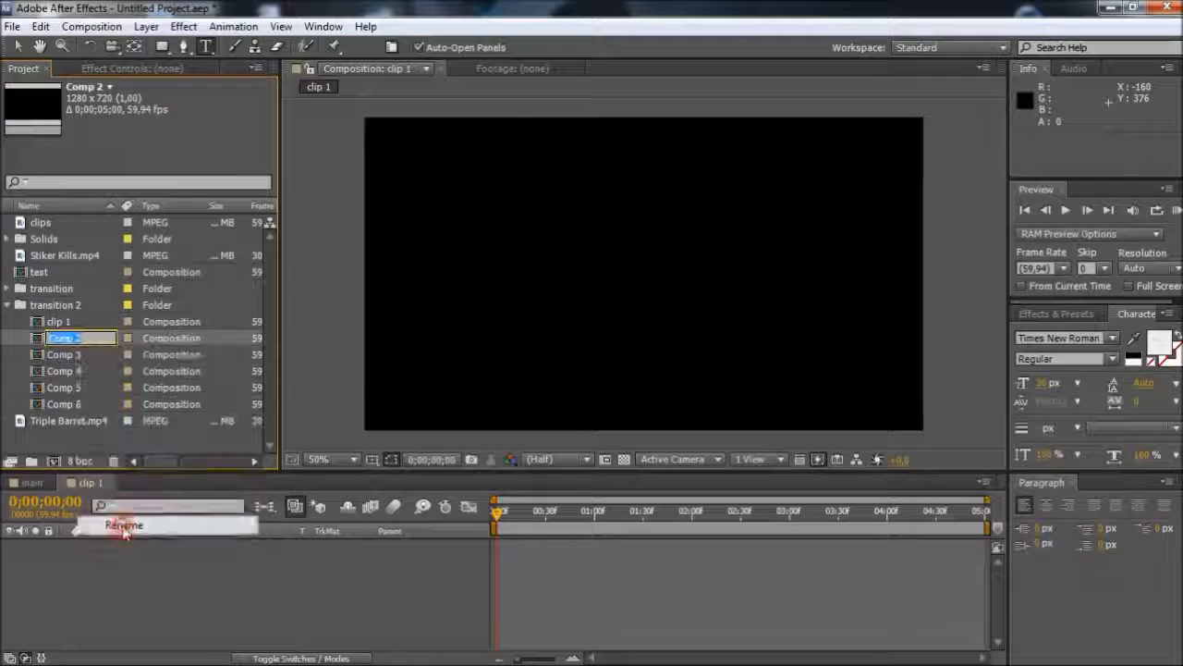
pyautogui.write('clip2')
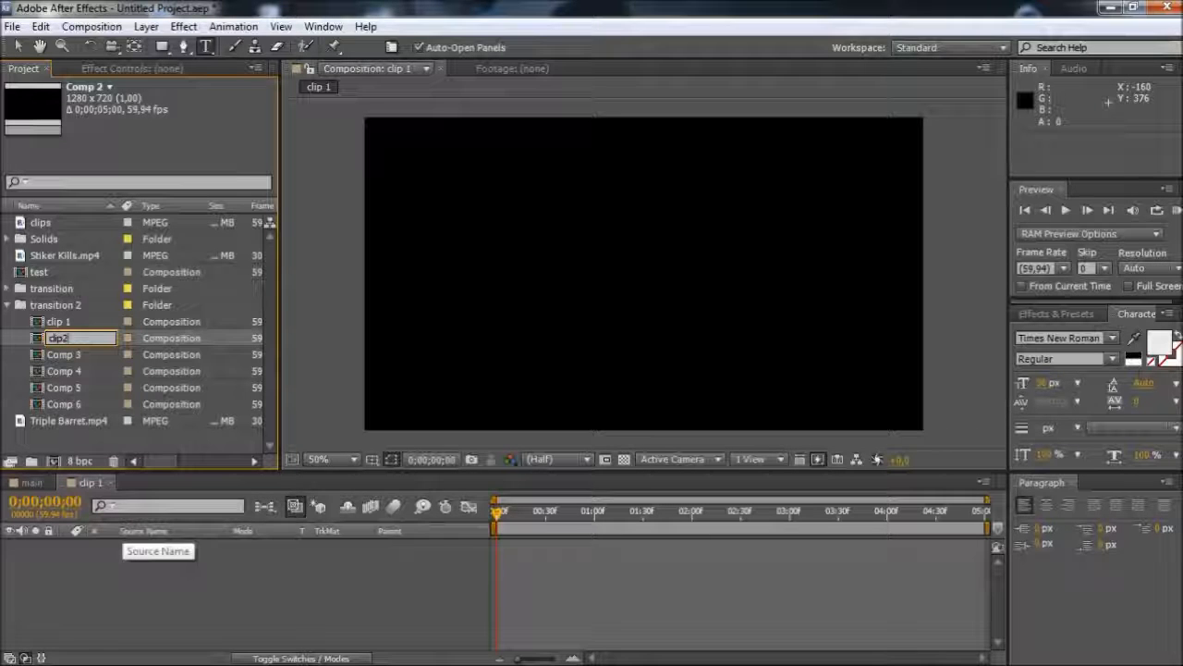
# Rename the Comp 3 composition in the transition 2 folder as fade
pyautogui.click(61, 354)
pyautogui.rightClick(61, 354)
pyautogui.click(113, 535)
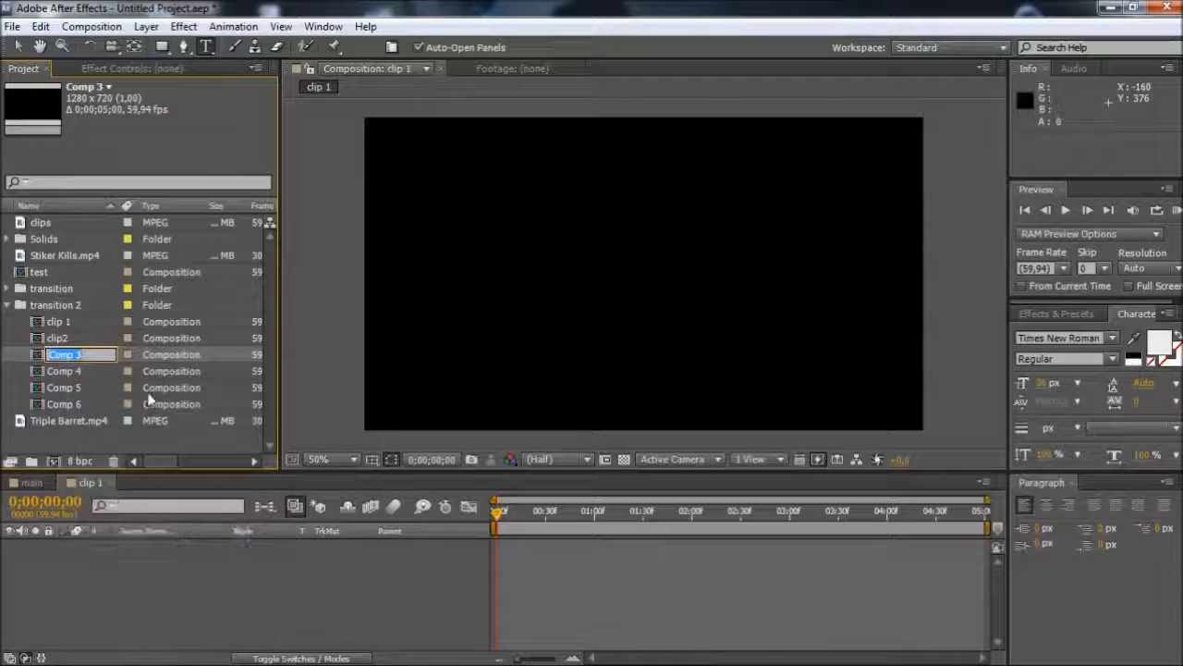
pyautogui.write('fade')
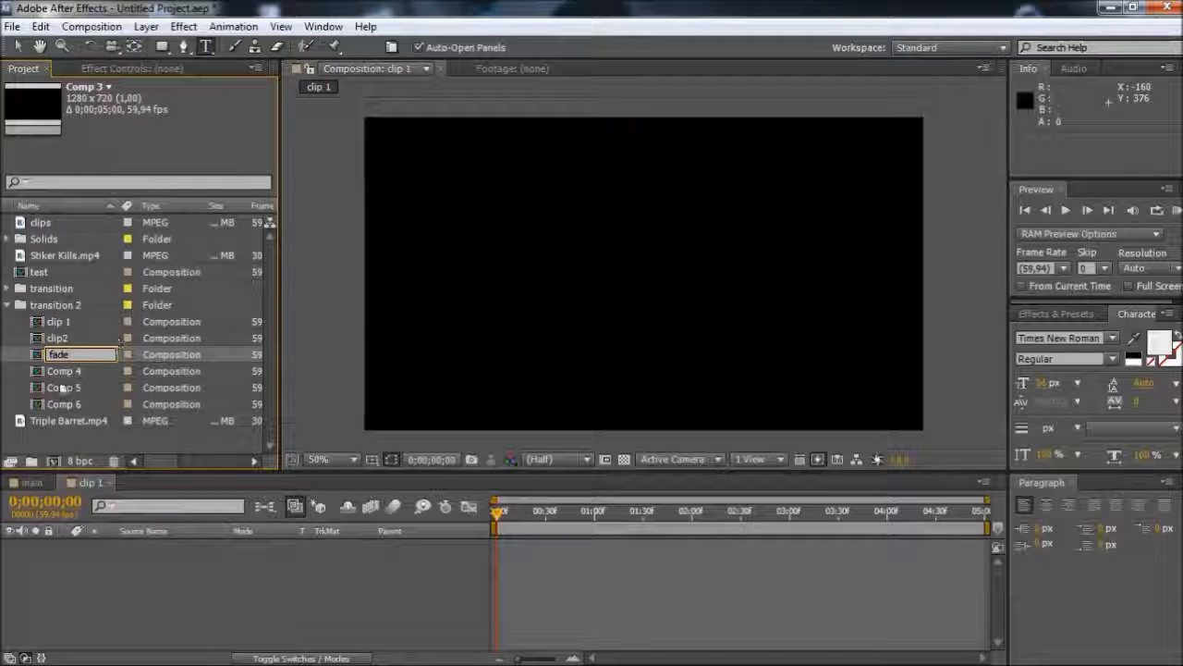
pyautogui.press('Return')
# Rename the Comp 4 composition in the transition 2 folder as displace
pyautogui.click(71, 356)
pyautogui.rightClick(71, 356)
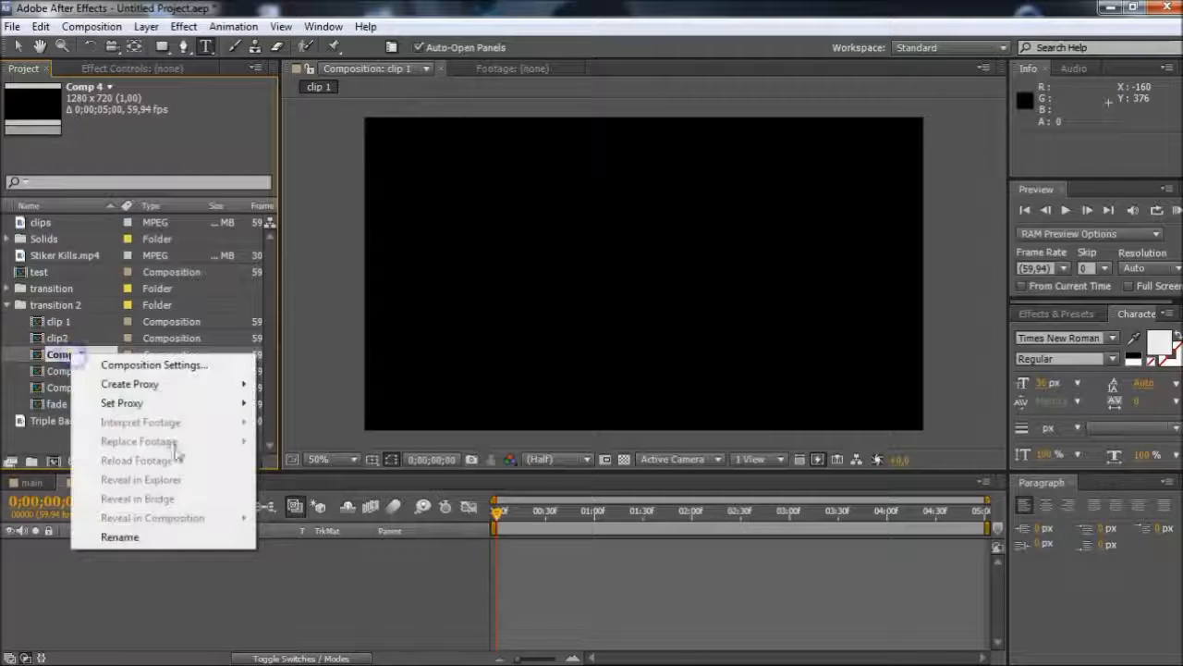
pyautogui.click(118, 544)
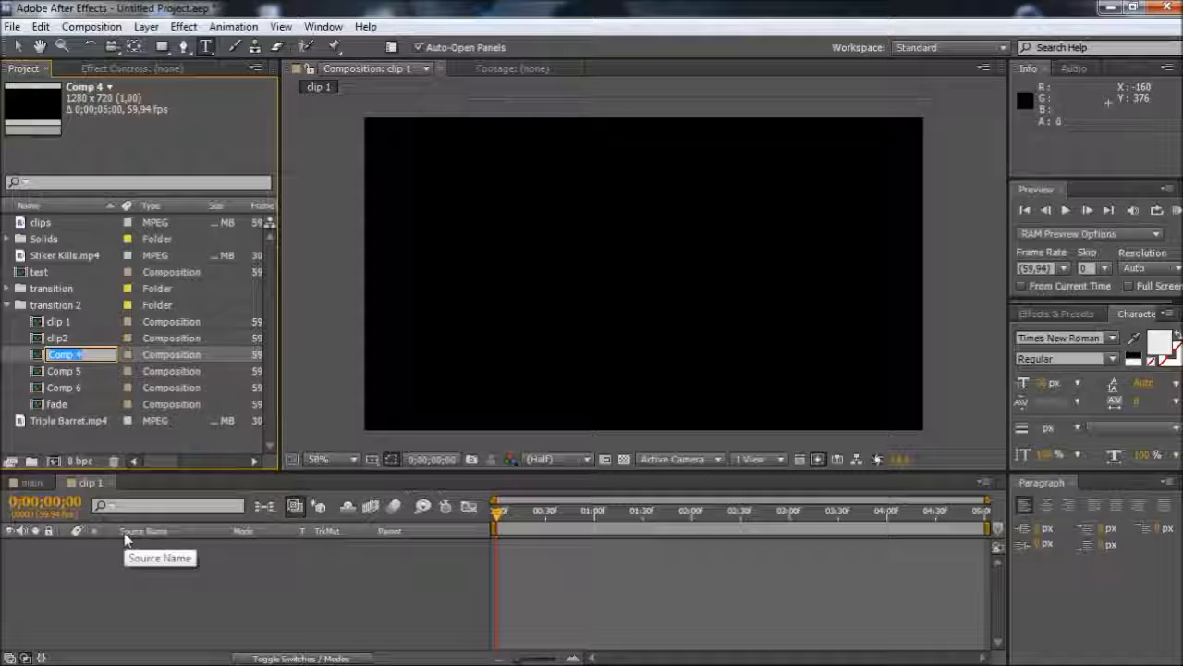
pyautogui.write('dis')
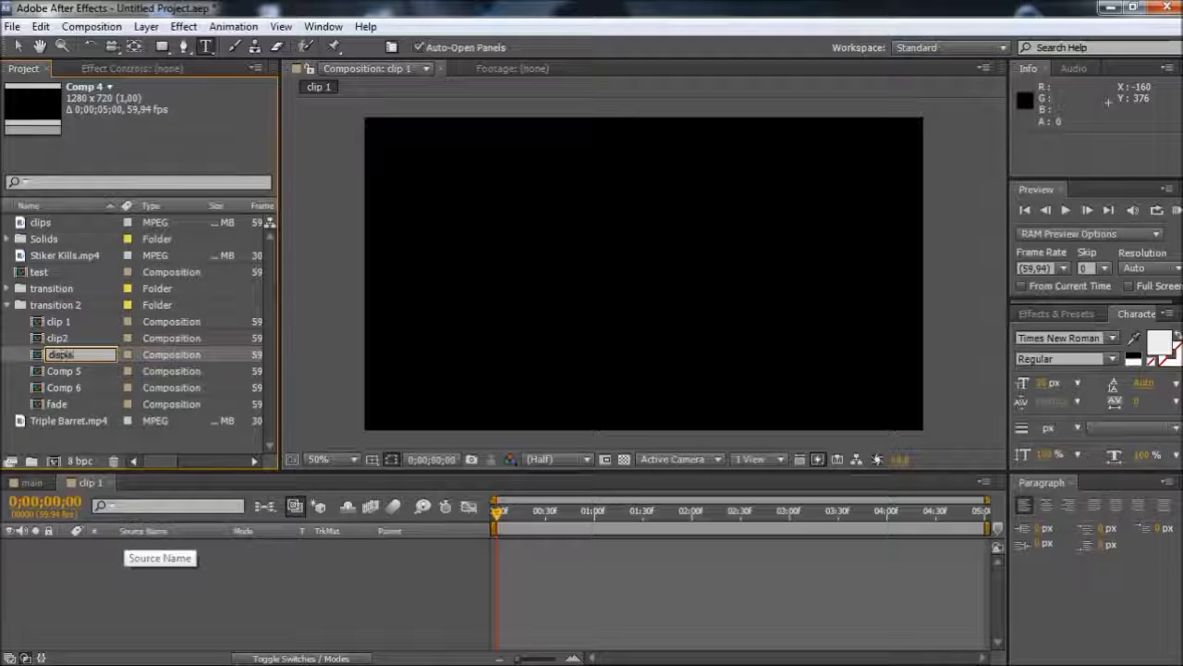
pyautogui.write('place')
# Rename the Comp 6 composition in the transition 2 folder as alpha
pyautogui.click(63, 380)
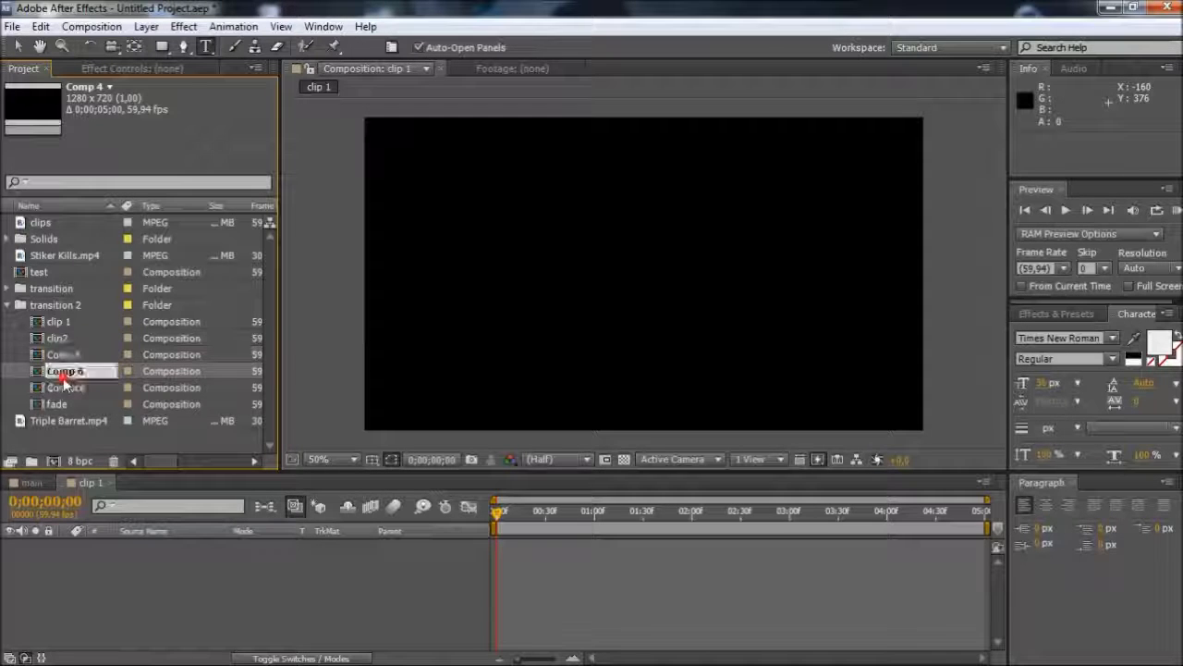
pyautogui.rightClick(63, 377)
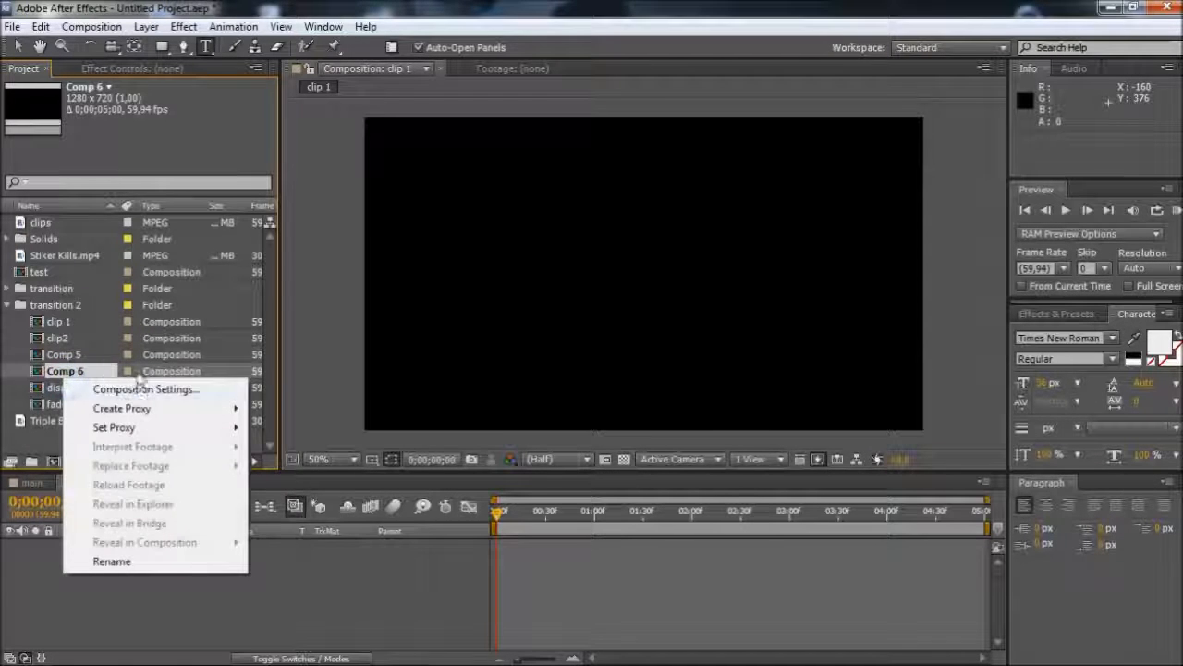
pyautogui.click(111, 562)
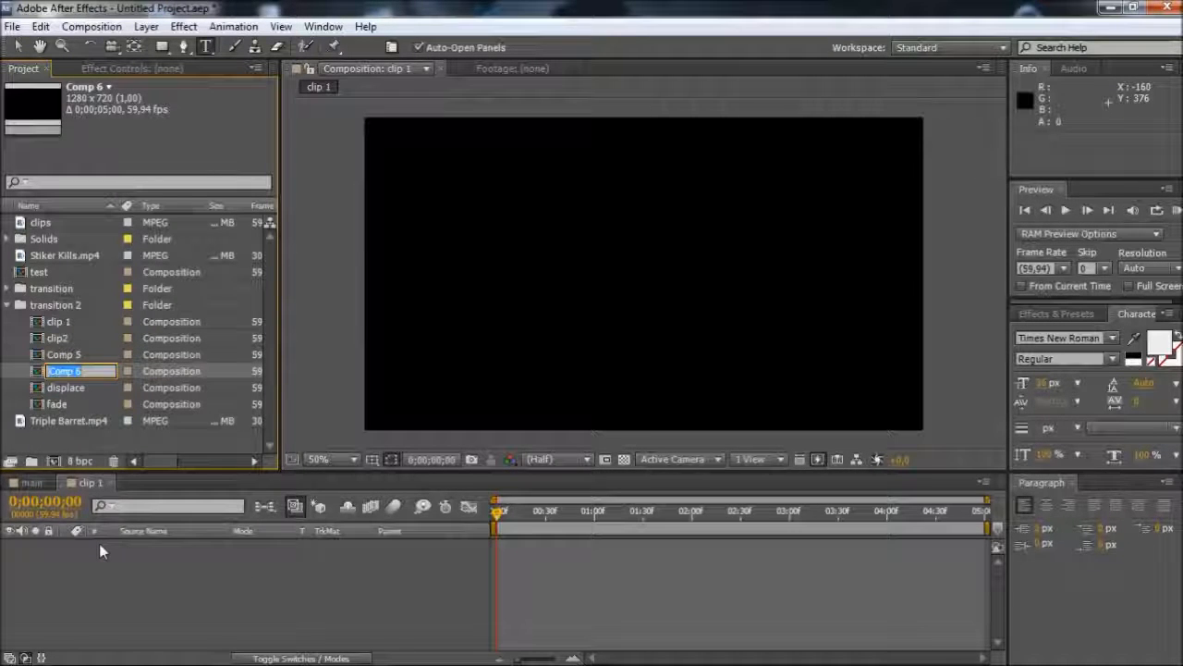
pyautogui.write('alpha')
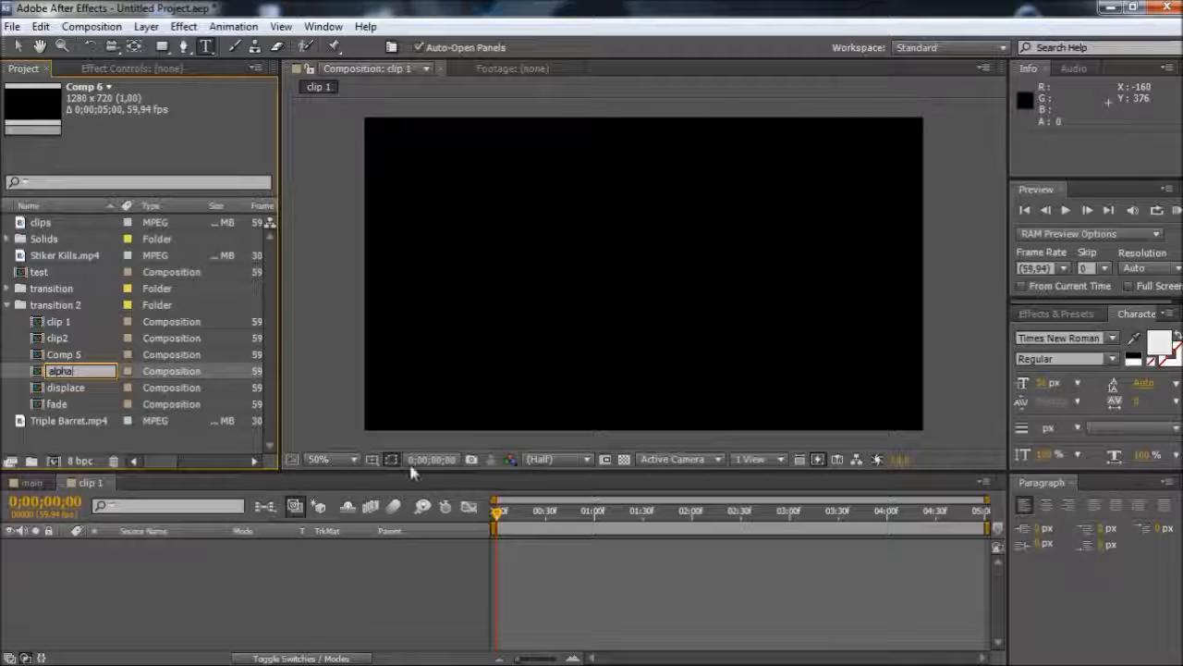
pyautogui.press('Return')
# Rename the Comp 5 composition in the transition 2 folder as main comp
pyautogui.rightClick(73, 370)
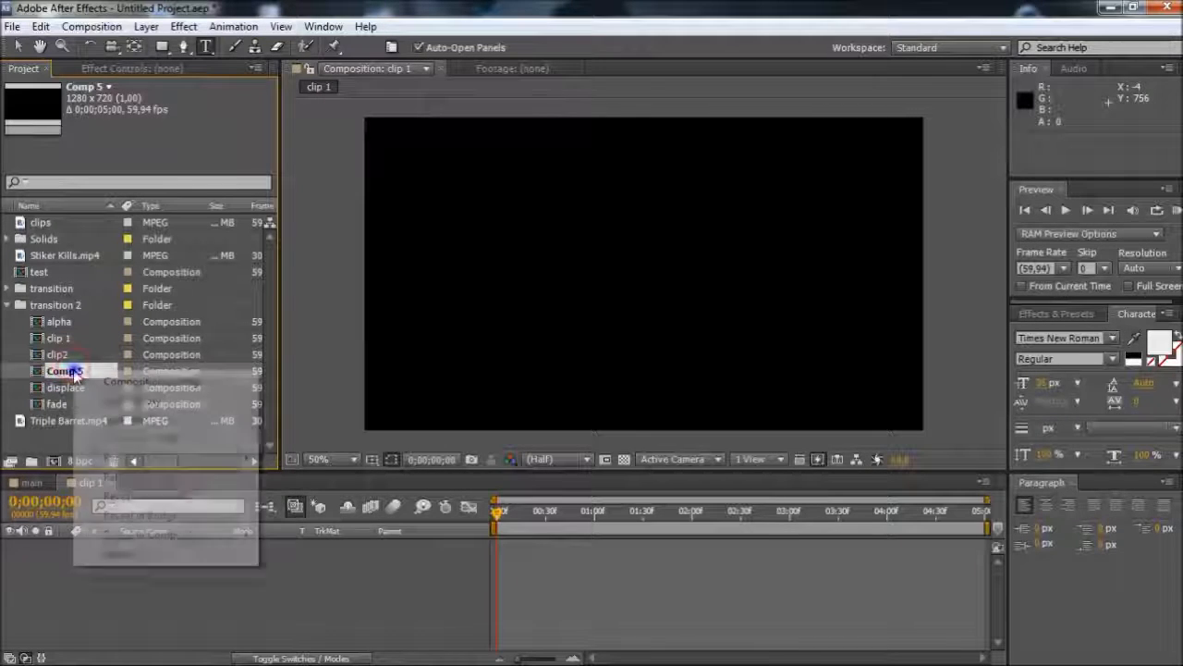
pyautogui.click(125, 552)
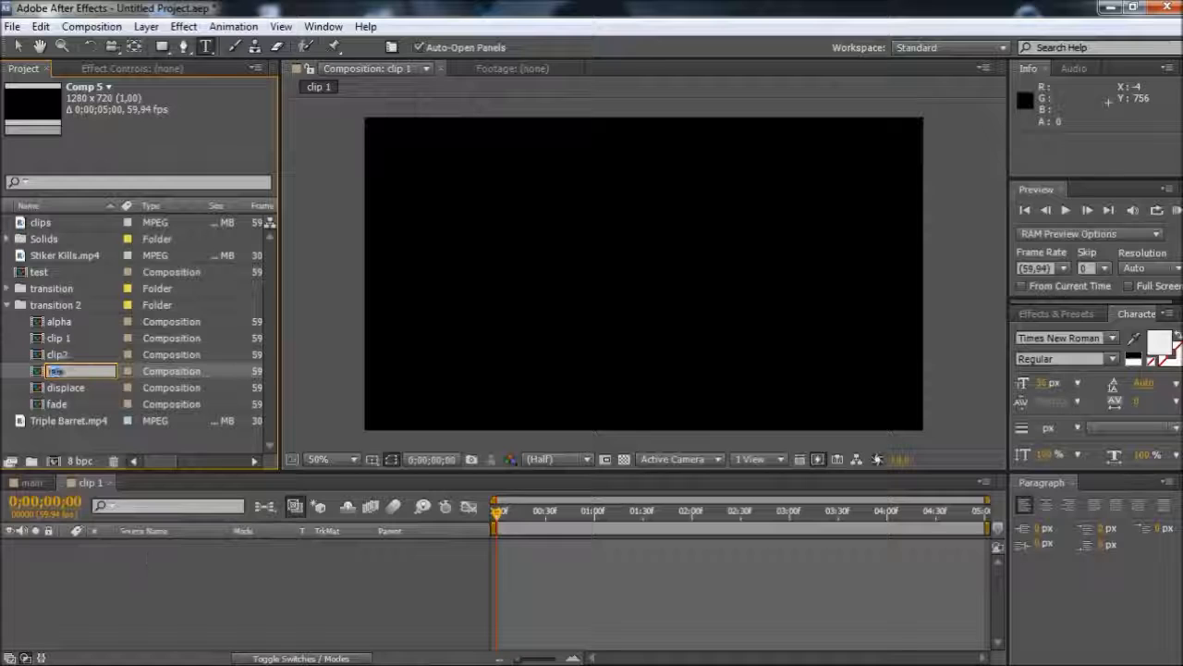
pyautogui.write('main comp')
pyautogui.press('Return')
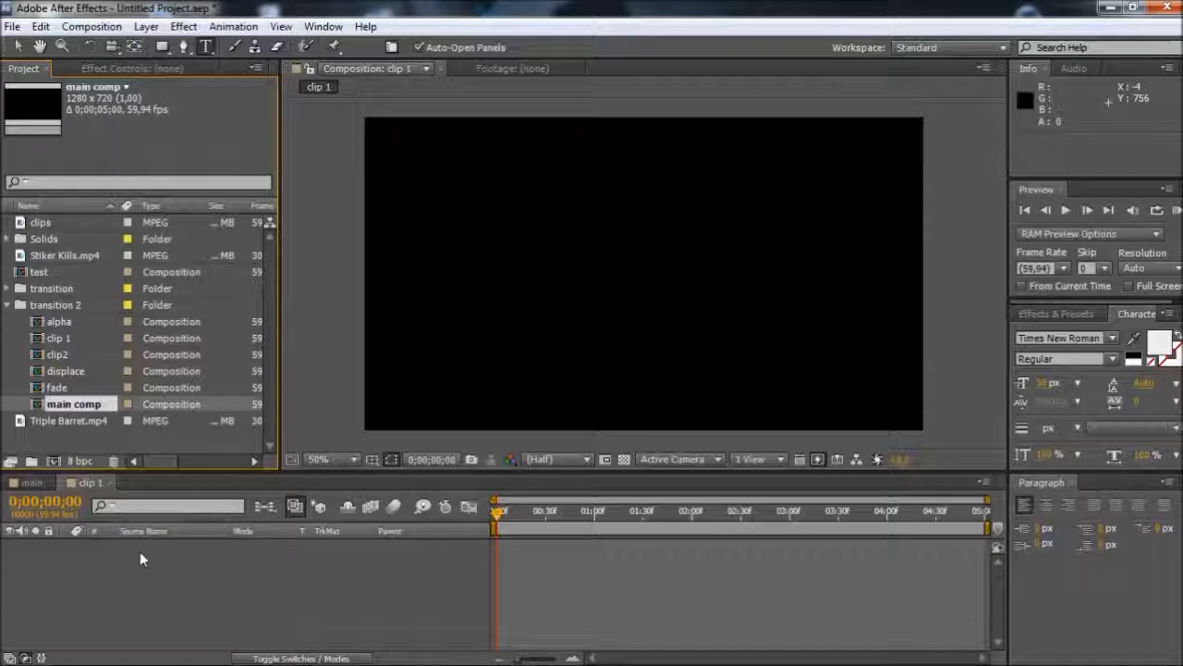
# Open main comp, fade, displace, clip2, clip 1 and alpha in the timeline, and place clip2 directly after clip 1
pyautogui.doubleClick(77, 405)
pyautogui.doubleClick(56, 388)
pyautogui.doubleClick(67, 371)
pyautogui.doubleClick(58, 355)
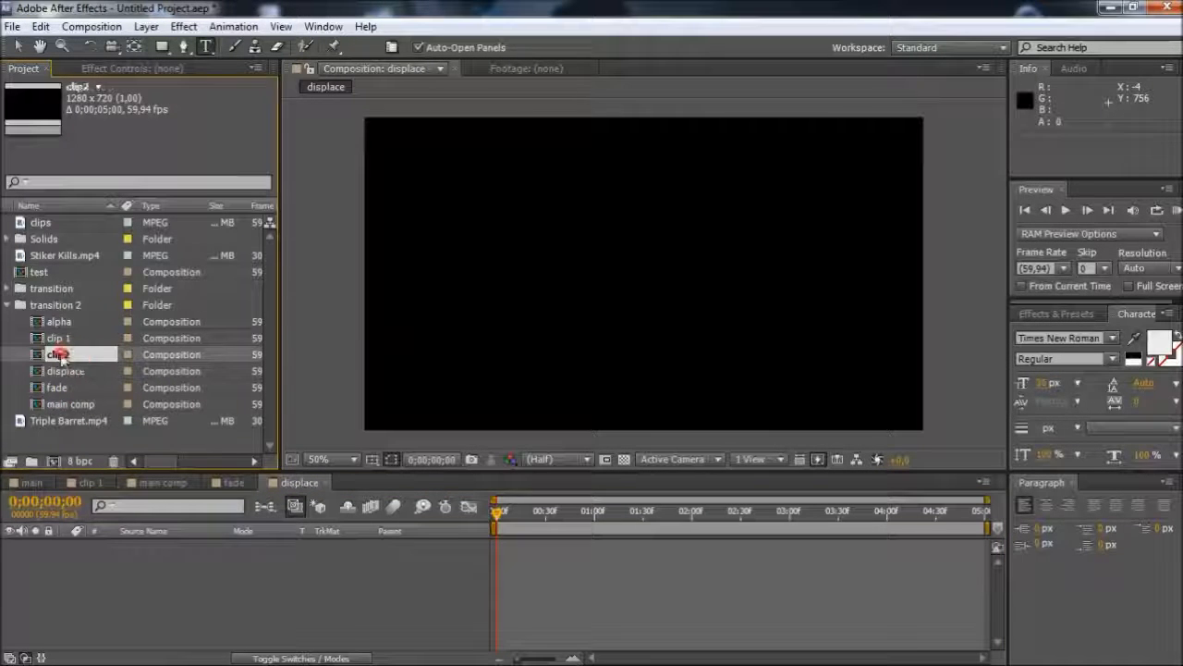
pyautogui.doubleClick(60, 356)
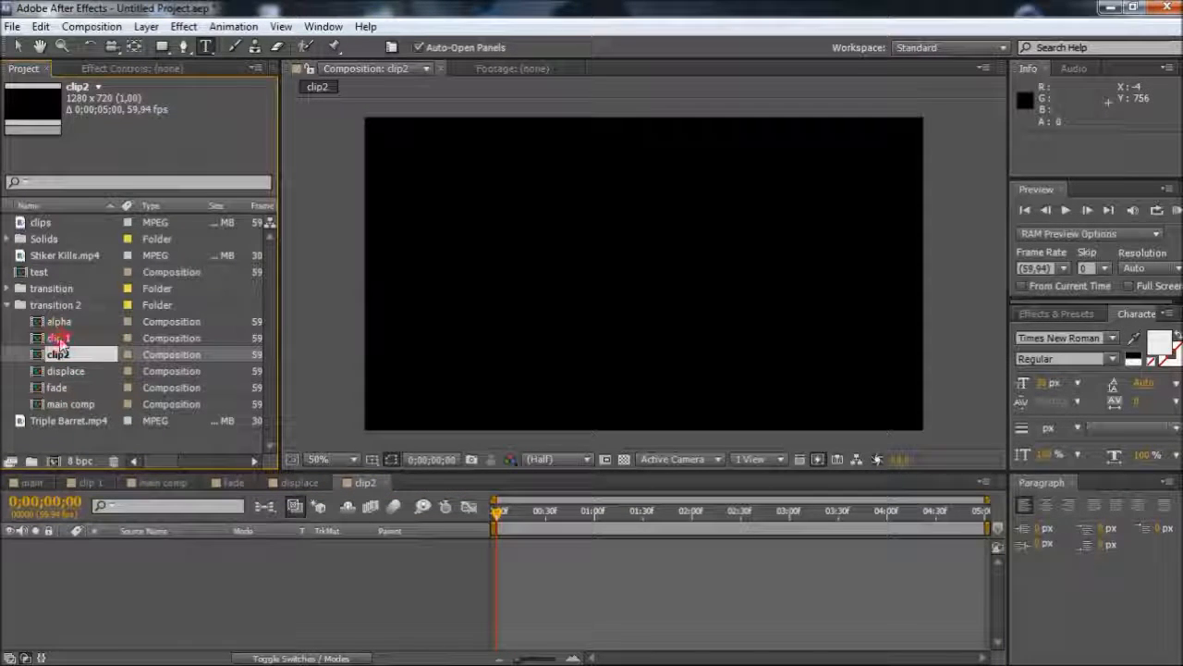
pyautogui.doubleClick(58, 340)
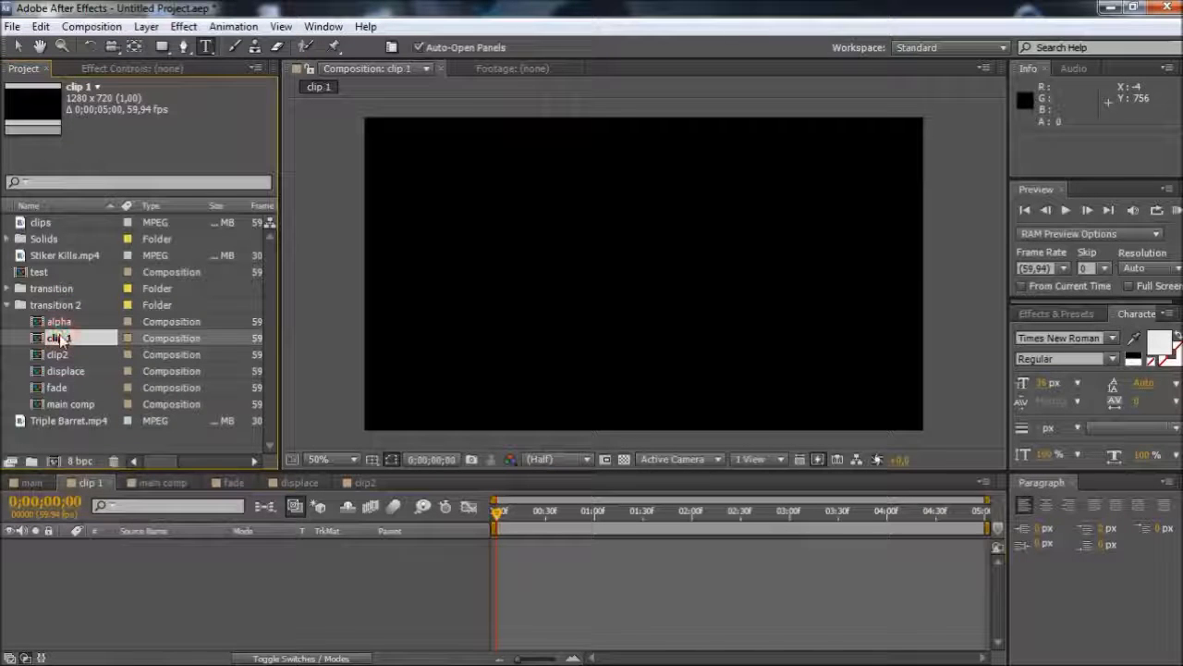
pyautogui.doubleClick(58, 322)
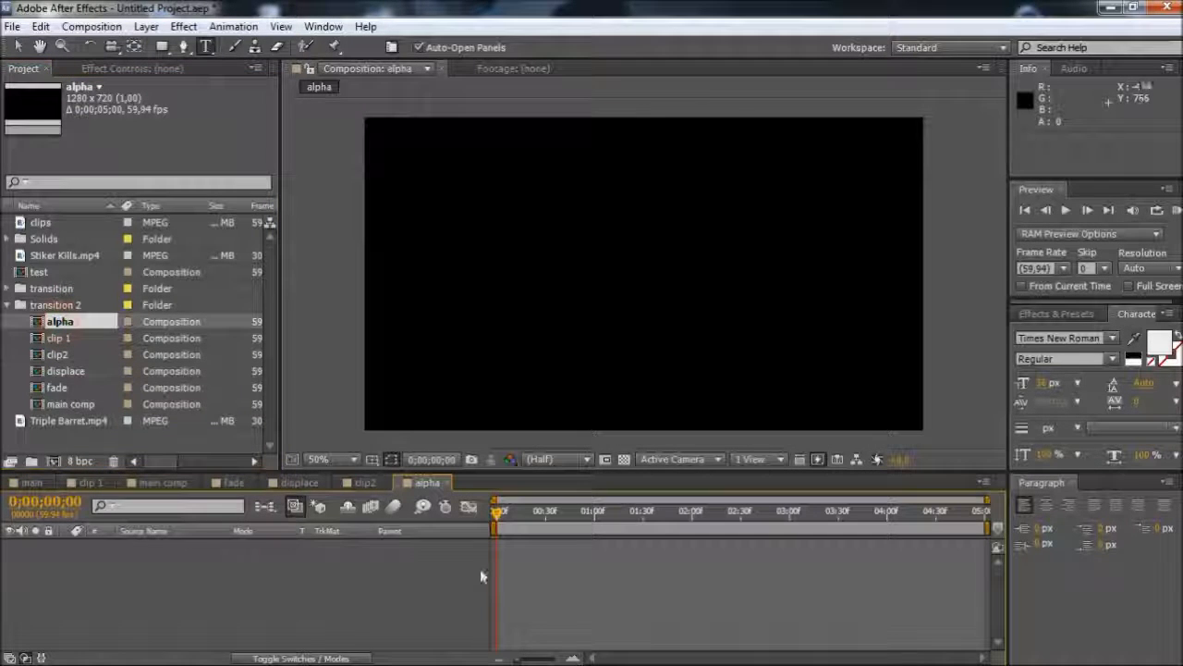
pyautogui.moveTo(366, 484); pyautogui.dragTo(161, 488)
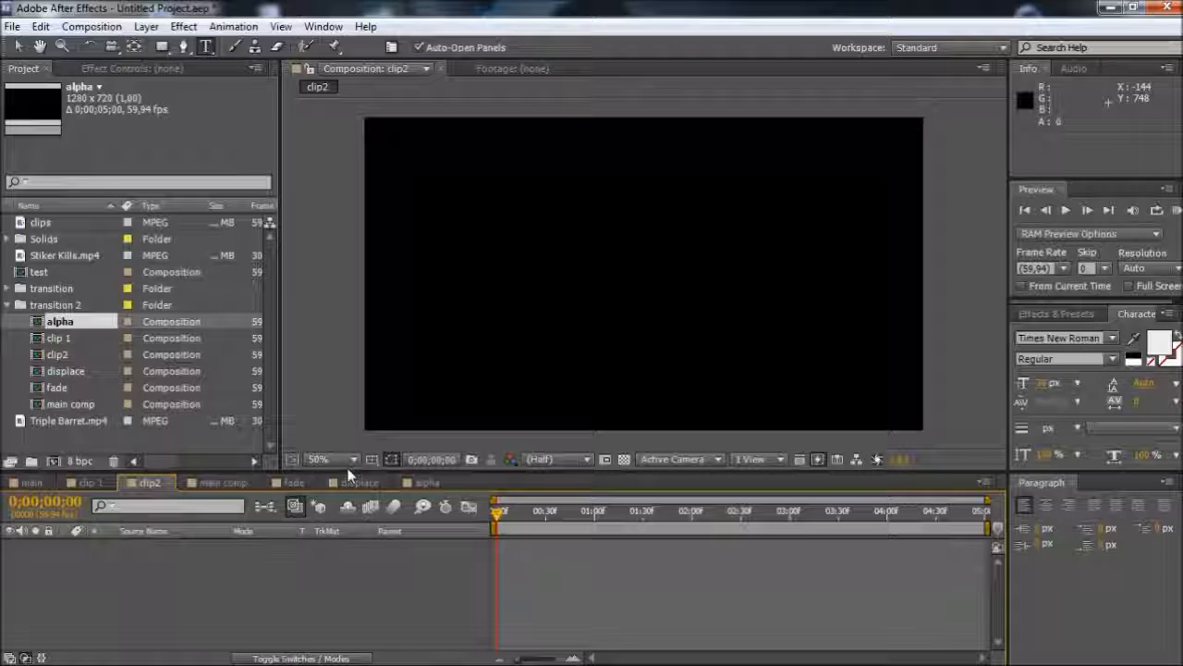
# Add the clips footage as a layer to both the clip 1 and clip2 compositions
pyautogui.click(96, 486)
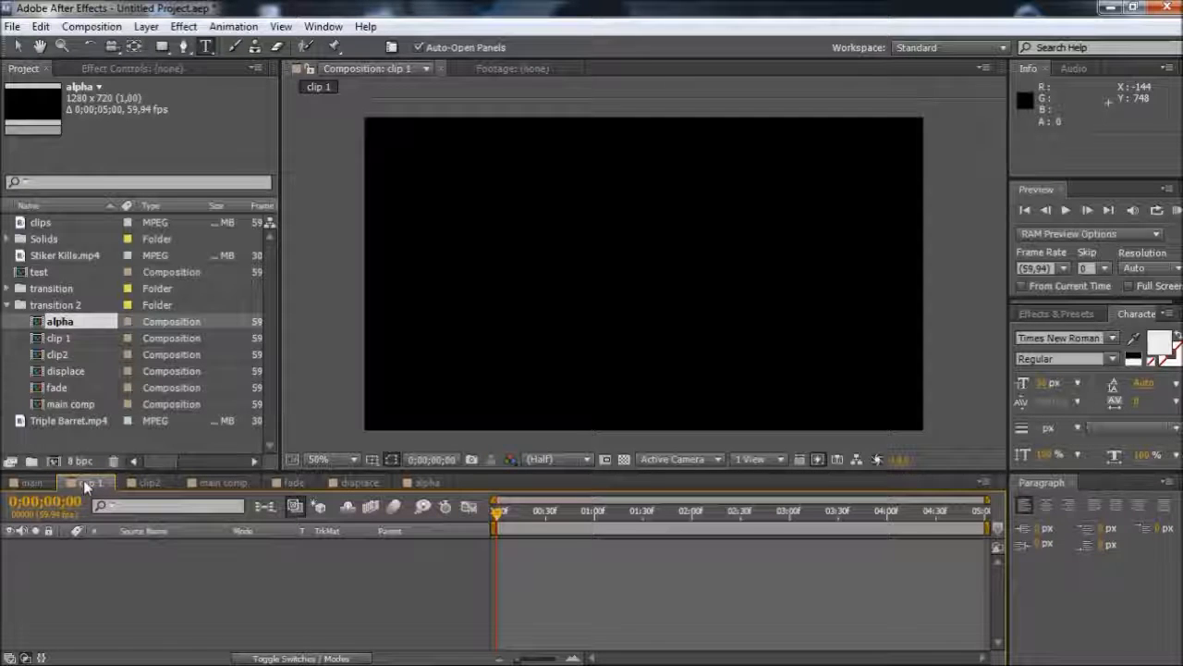
pyautogui.moveTo(41, 224); pyautogui.dragTo(139, 601)
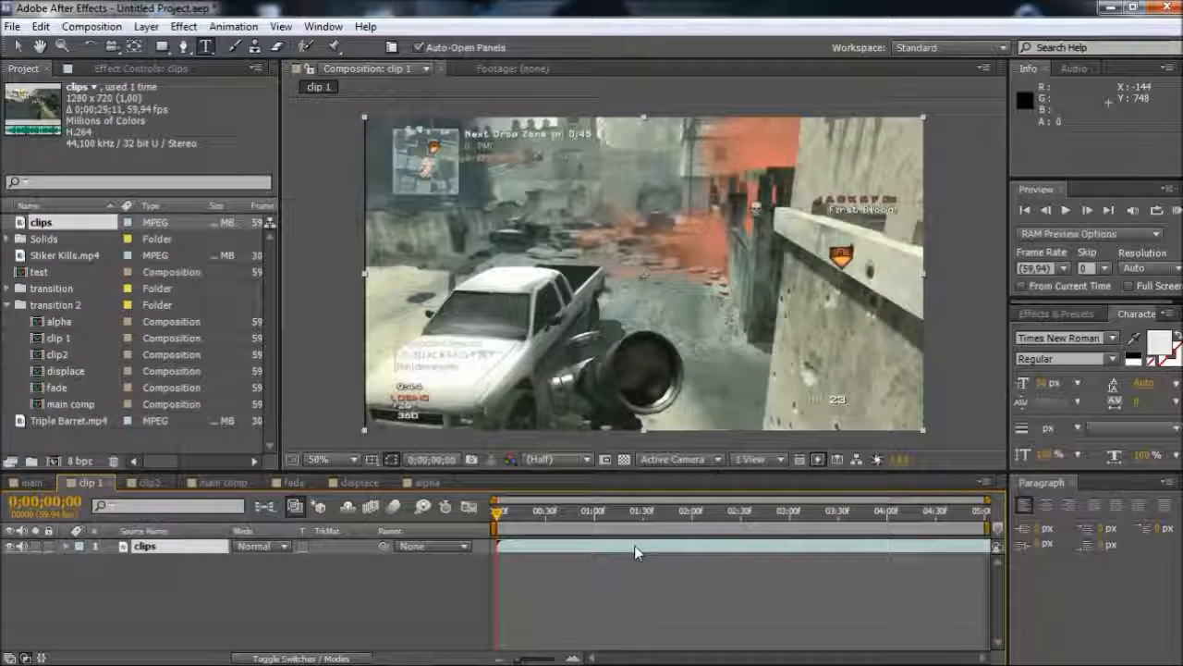
pyautogui.click(149, 481)
pyautogui.moveTo(46, 222); pyautogui.dragTo(120, 545)
# In the clip 1 composition, shift the clips layer to an in point of -0;00;09;43 and apply a freeze frame
pyautogui.click(90, 482)
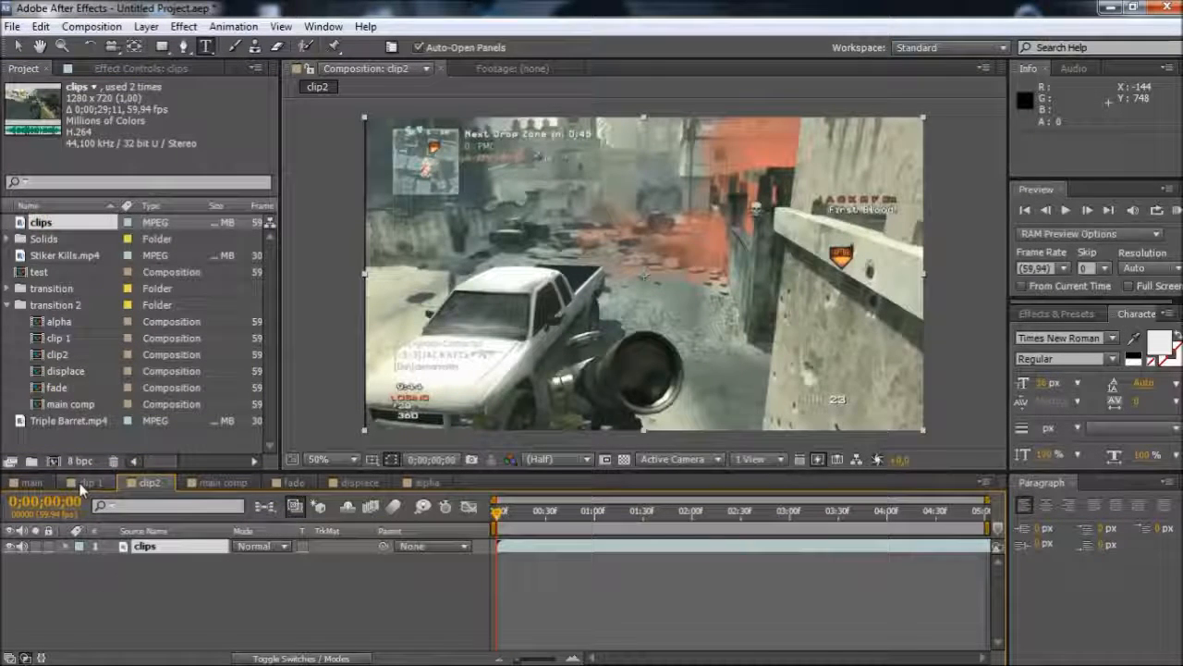
pyautogui.moveTo(625, 544); pyautogui.dragTo(60, 547)
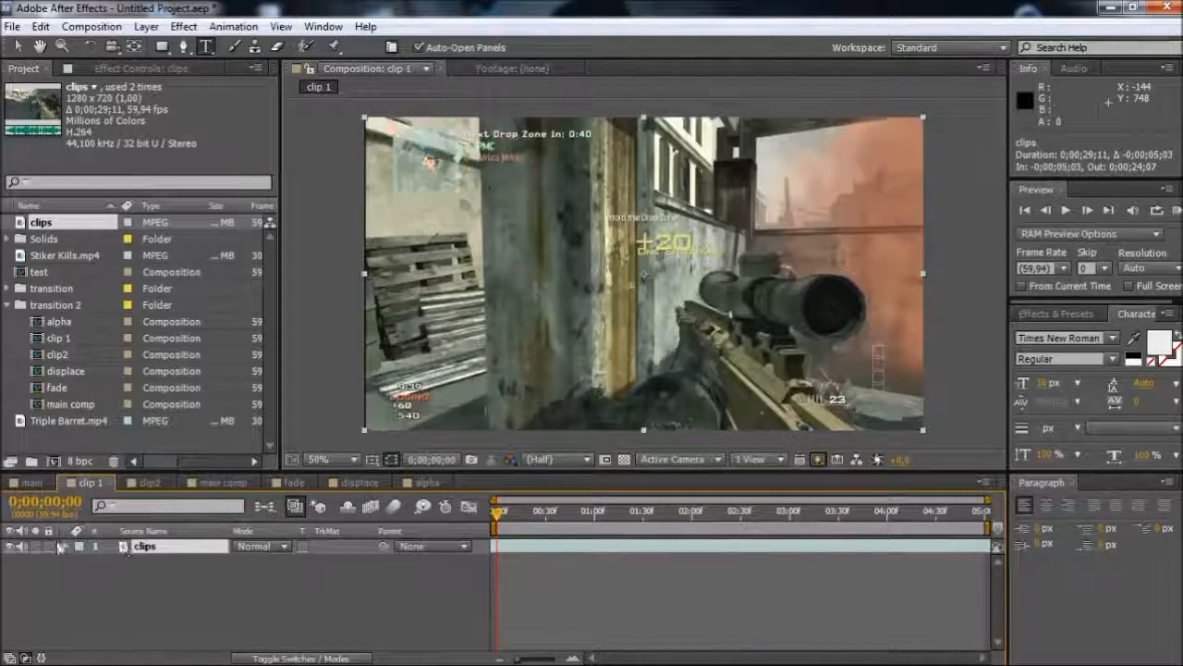
pyautogui.moveTo(569, 551); pyautogui.dragTo(157, 527)
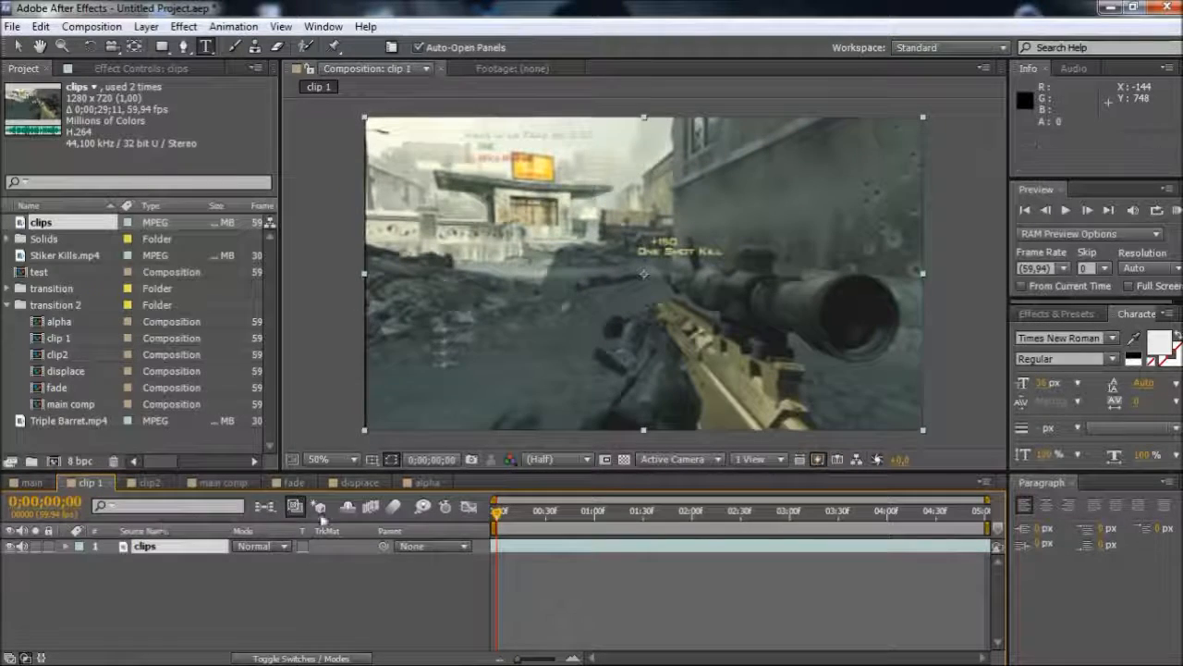
pyautogui.rightClick(541, 553)
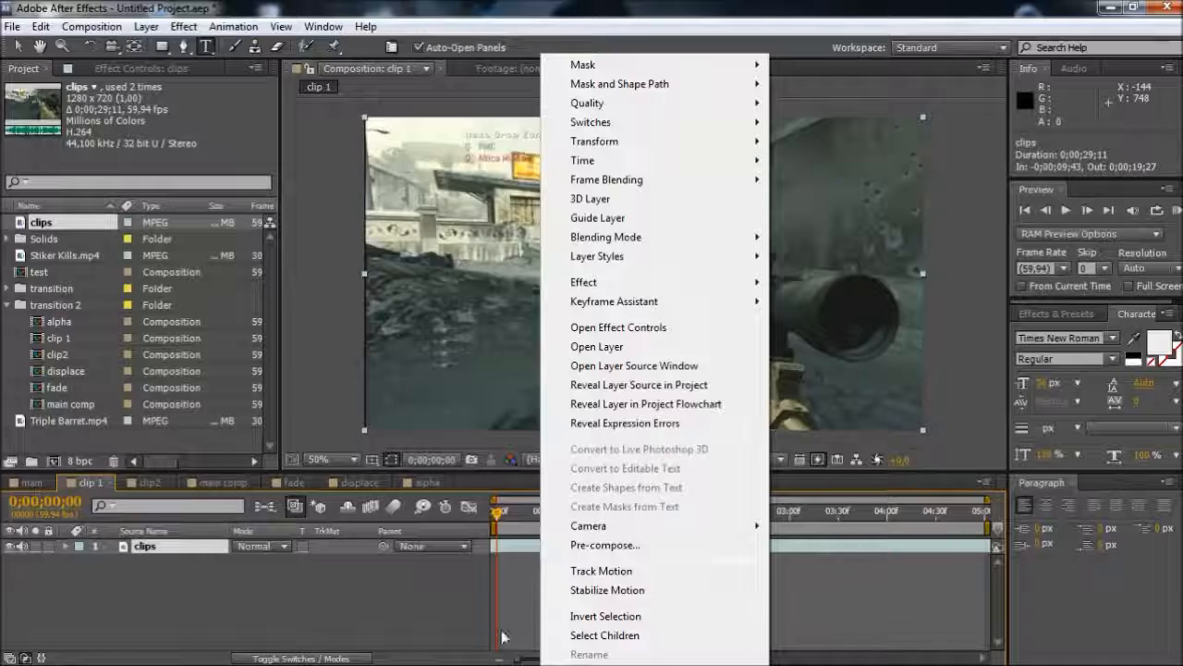
pyautogui.moveTo(618, 166)
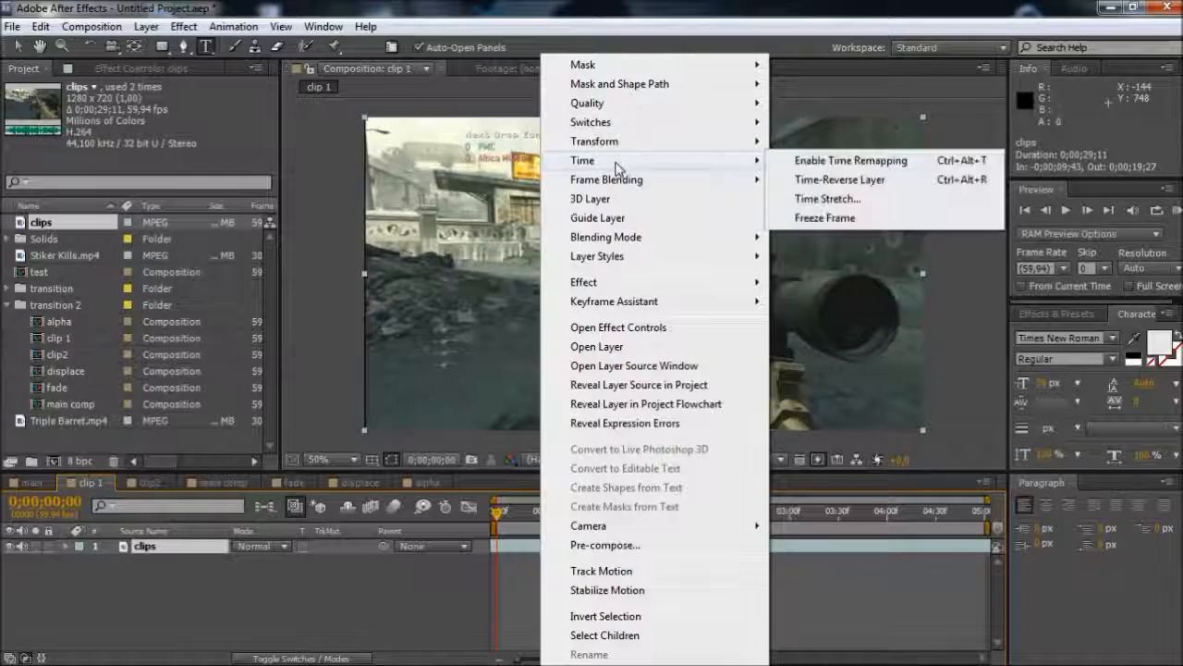
pyautogui.click(852, 219)
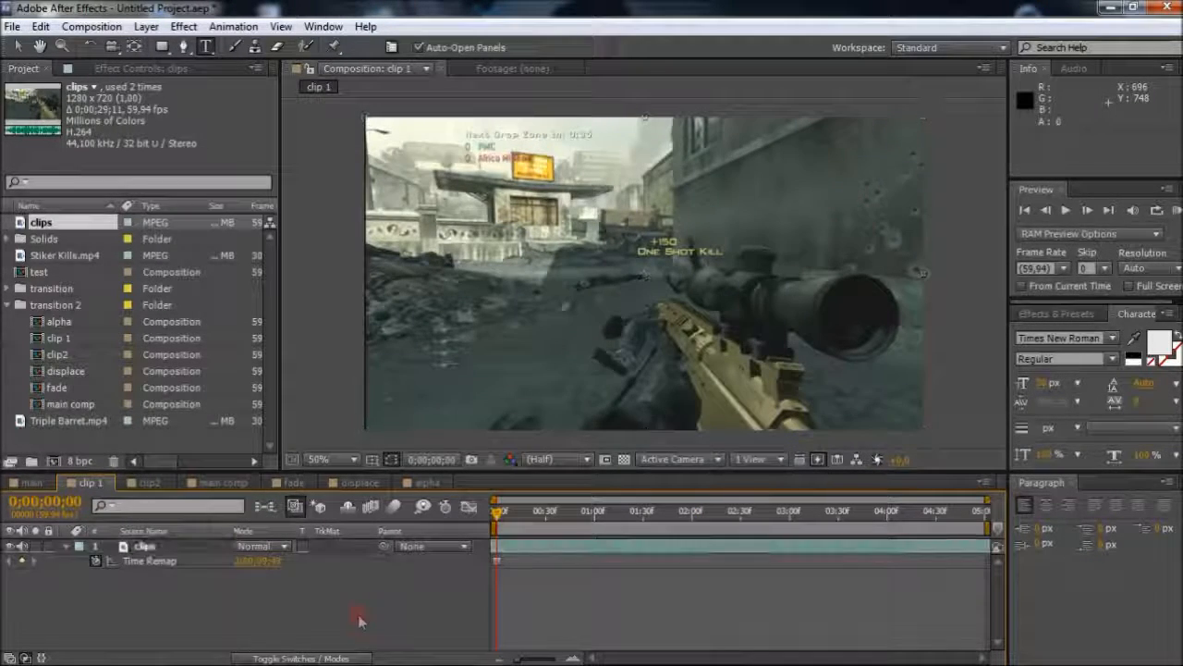
# Set the scale of the clips layer in the clip 1 composition to 101%, with the playhead at the start
pyautogui.moveTo(500, 512); pyautogui.dragTo(462, 514)
pyautogui.click(524, 549)
pyautogui.press('s')
pyautogui.click(266, 561)
pyautogui.write('101')
pyautogui.press('Return')
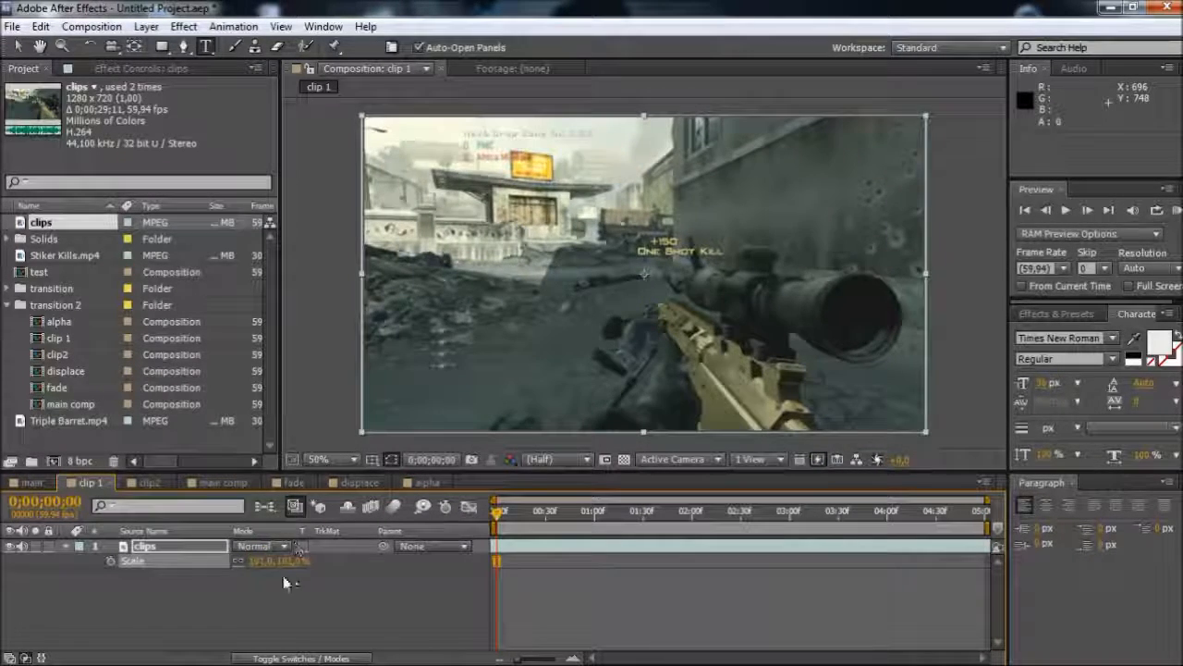
# In the clip2 composition, shift the clips layer to an in point of -0;00;18;55 and apply a freeze frame
pyautogui.click(149, 482)
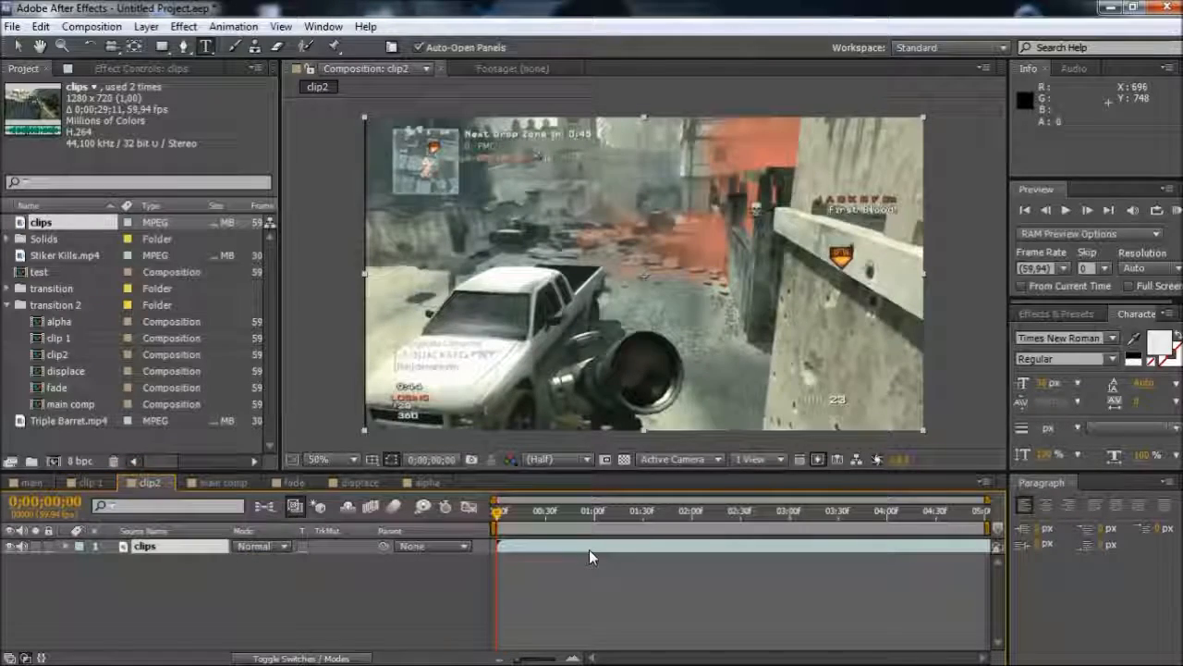
pyautogui.moveTo(731, 558); pyautogui.dragTo(279, 566)
pyautogui.moveTo(816, 552); pyautogui.dragTo(245, 540)
pyautogui.moveTo(680, 558); pyautogui.dragTo(412, 543)
pyautogui.moveTo(725, 562); pyautogui.dragTo(701, 549)
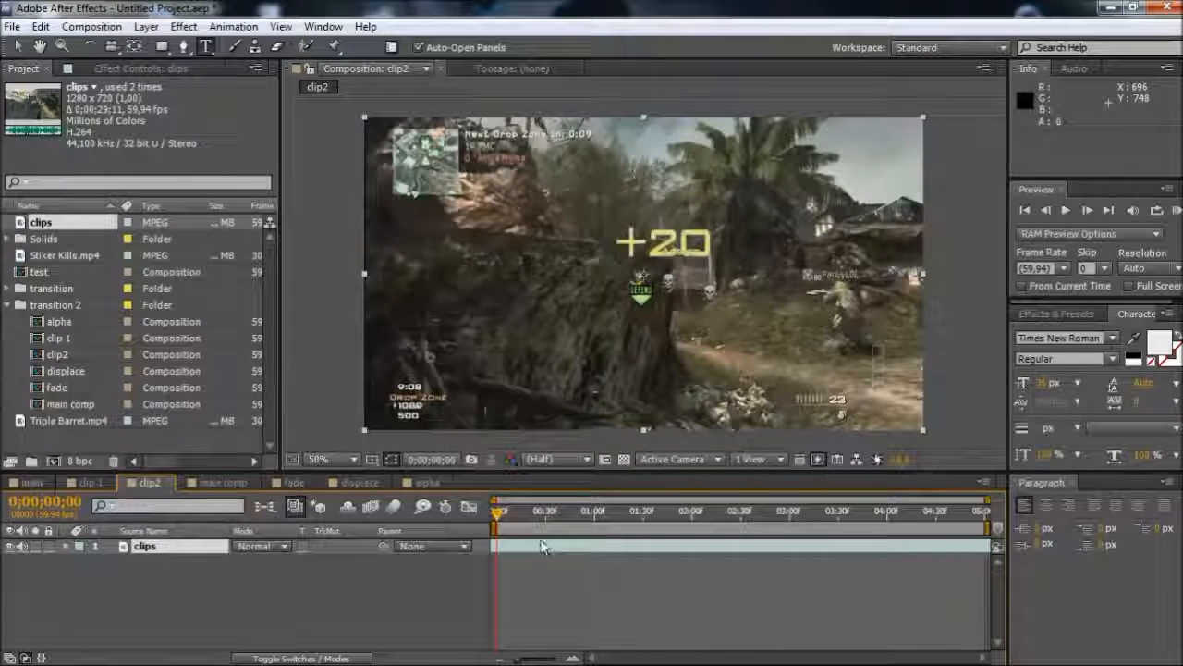
pyautogui.moveTo(543, 547); pyautogui.dragTo(449, 550)
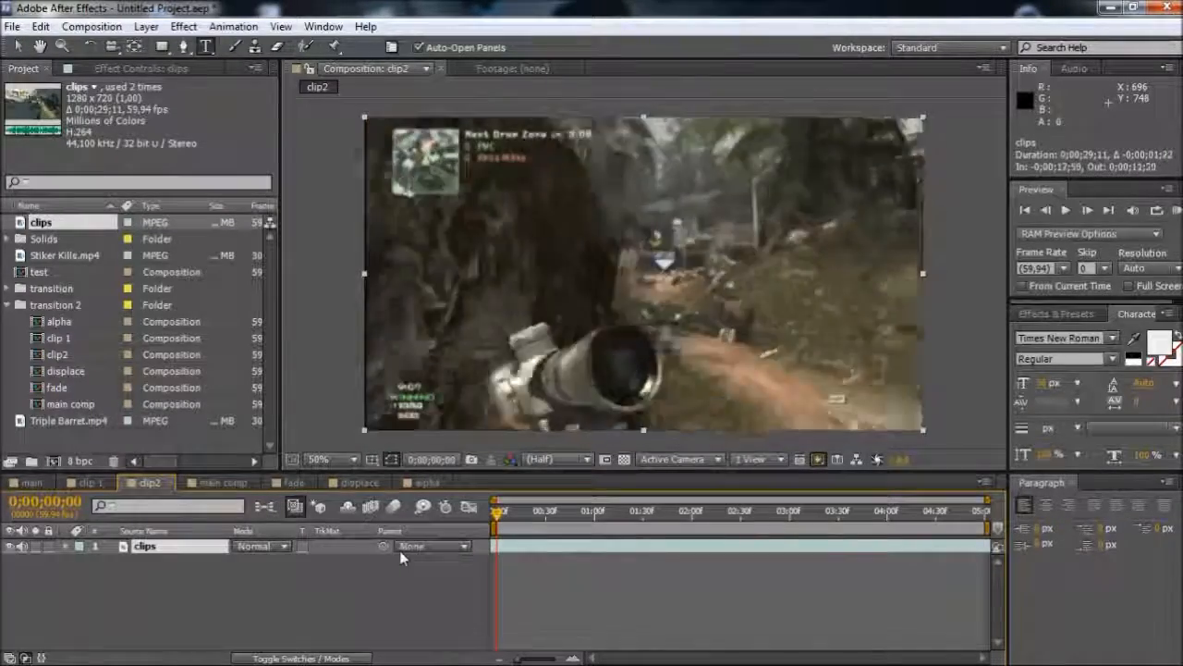
pyautogui.moveTo(298, 545)
pyautogui.mouseDown()
pyautogui.moveTo(156, 551)
pyautogui.moveTo(318, 555)
pyautogui.moveTo(300, 560)
pyautogui.mouseUp()
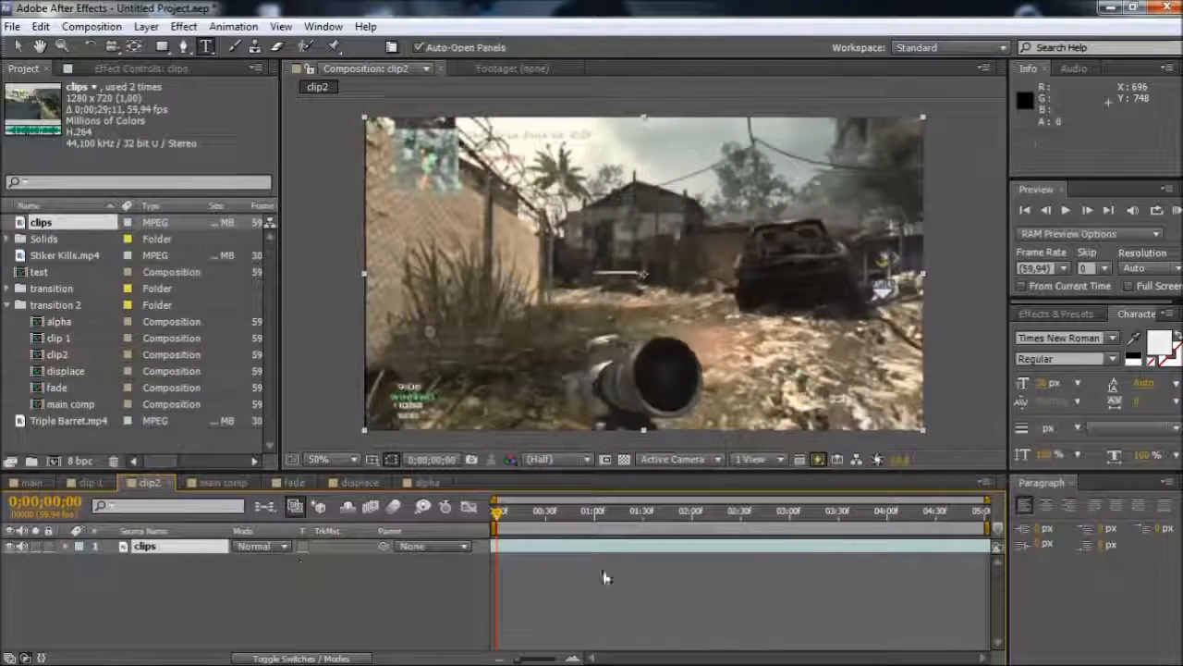
pyautogui.rightClick(552, 551)
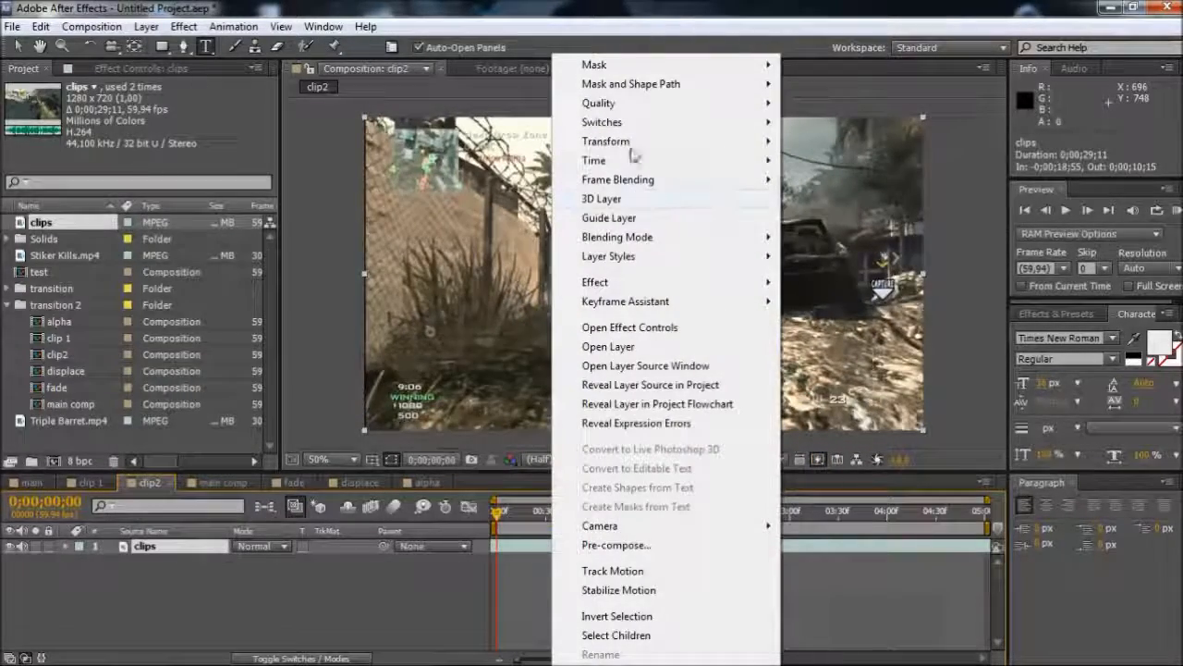
pyautogui.moveTo(624, 163)
pyautogui.click(832, 163)
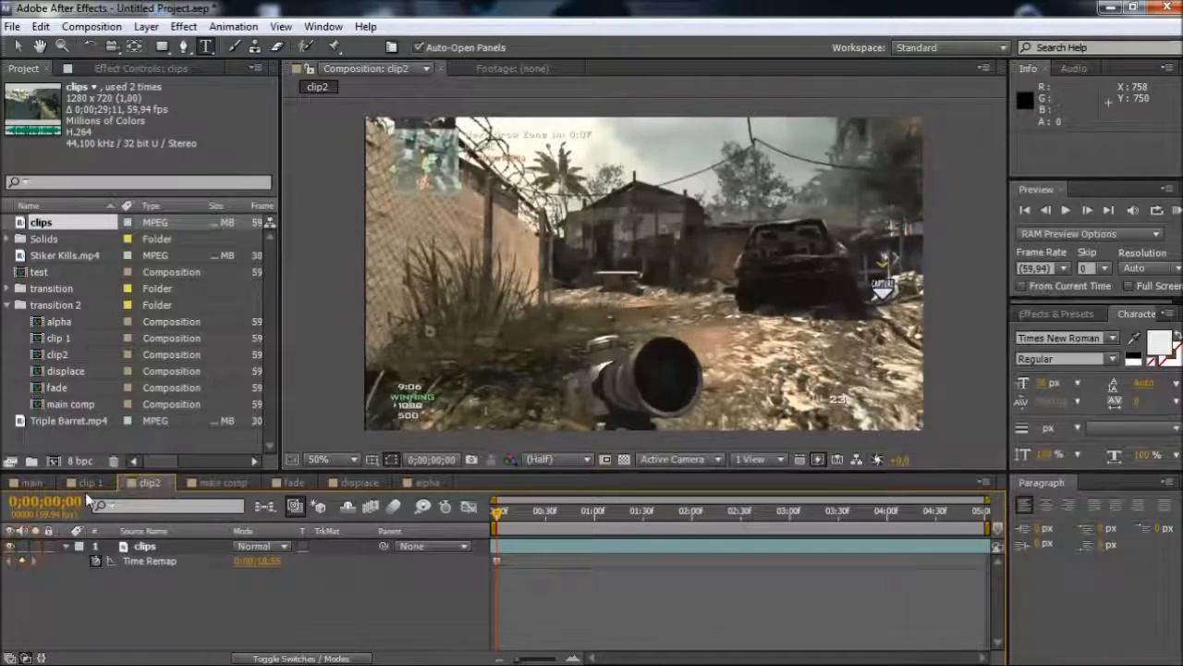
# Add the clip 1 and clip2 compositions as layers to the fade composition, with clip 1 above clip2
pyautogui.click(89, 483)
pyautogui.click(213, 483)
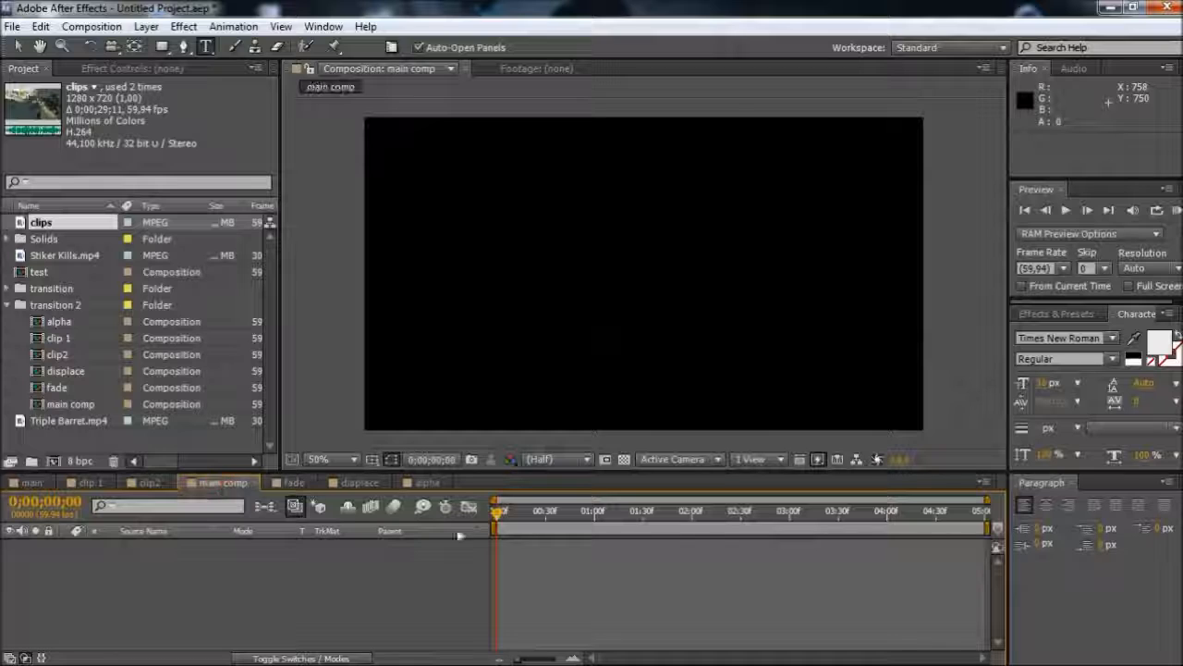
pyautogui.click(291, 483)
pyautogui.click(66, 339)
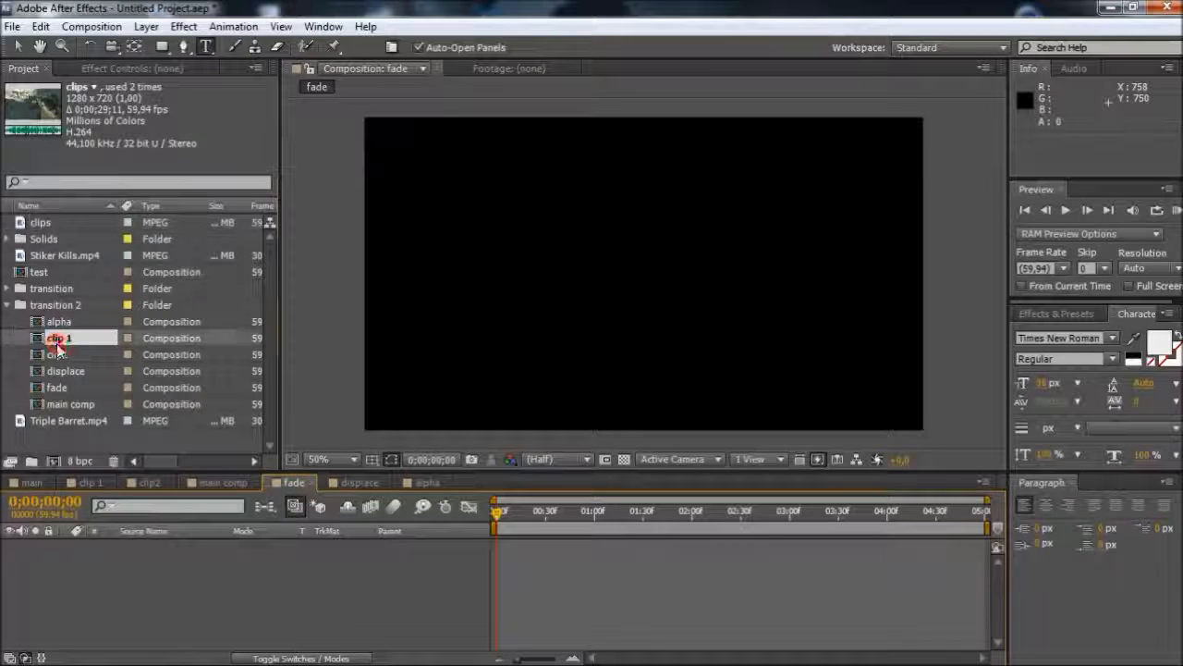
pyautogui.keyDown('shift'); pyautogui.click(64, 352); pyautogui.keyUp('shift')
pyautogui.moveTo(67, 346); pyautogui.dragTo(80, 553)
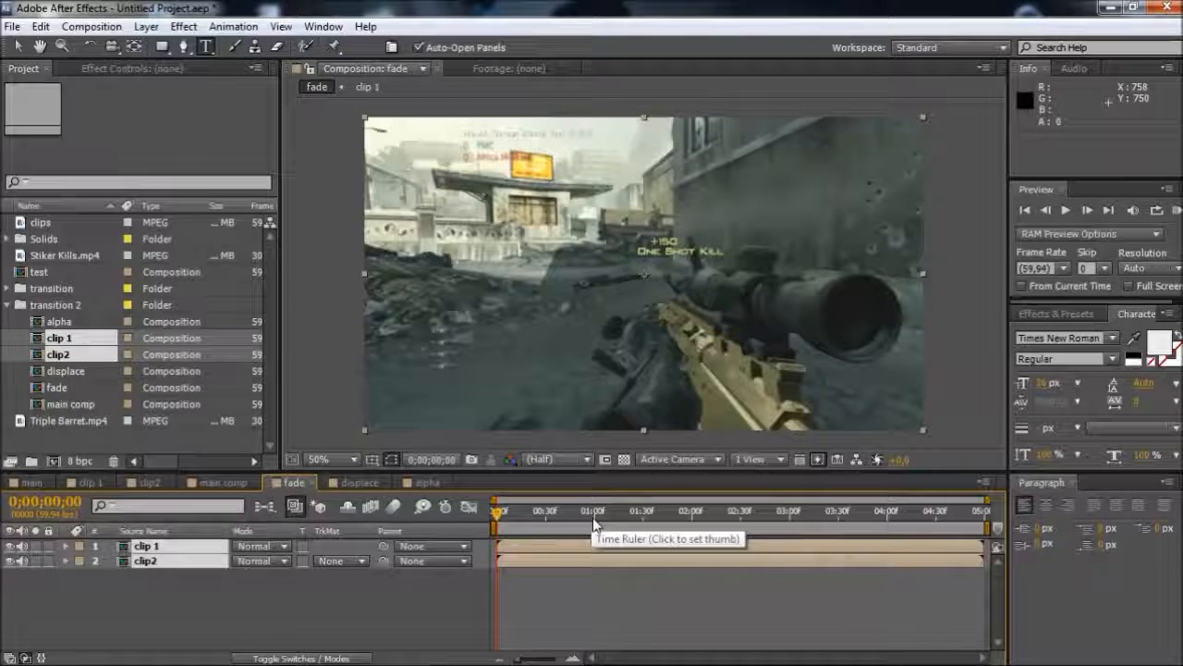
# Add opacity keyframes to both the clip 1 and clip2 layers at 0;00;01;00 and 0;00;01;20
pyautogui.press('t')
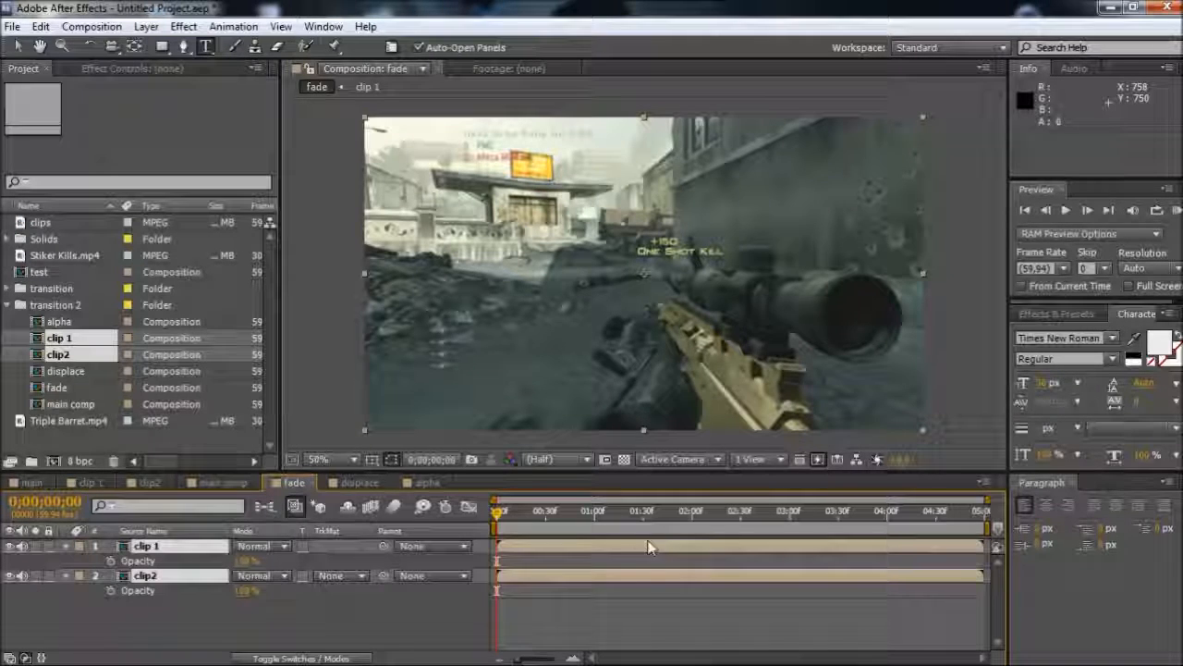
pyautogui.click(594, 518)
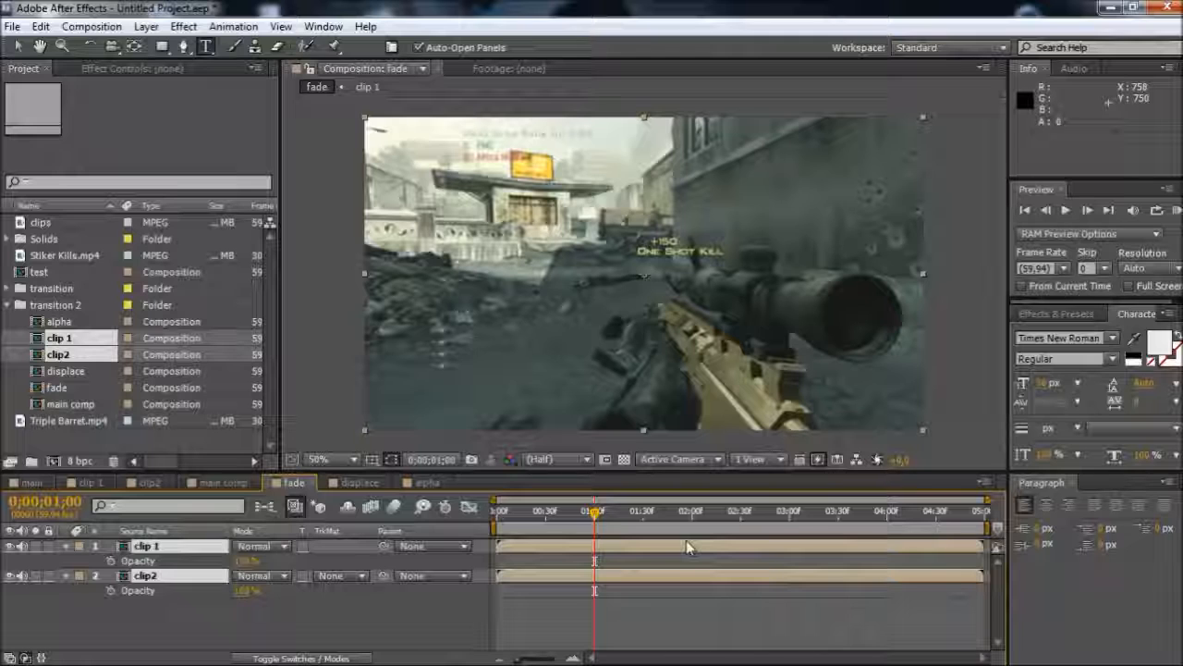
pyautogui.click(111, 561)
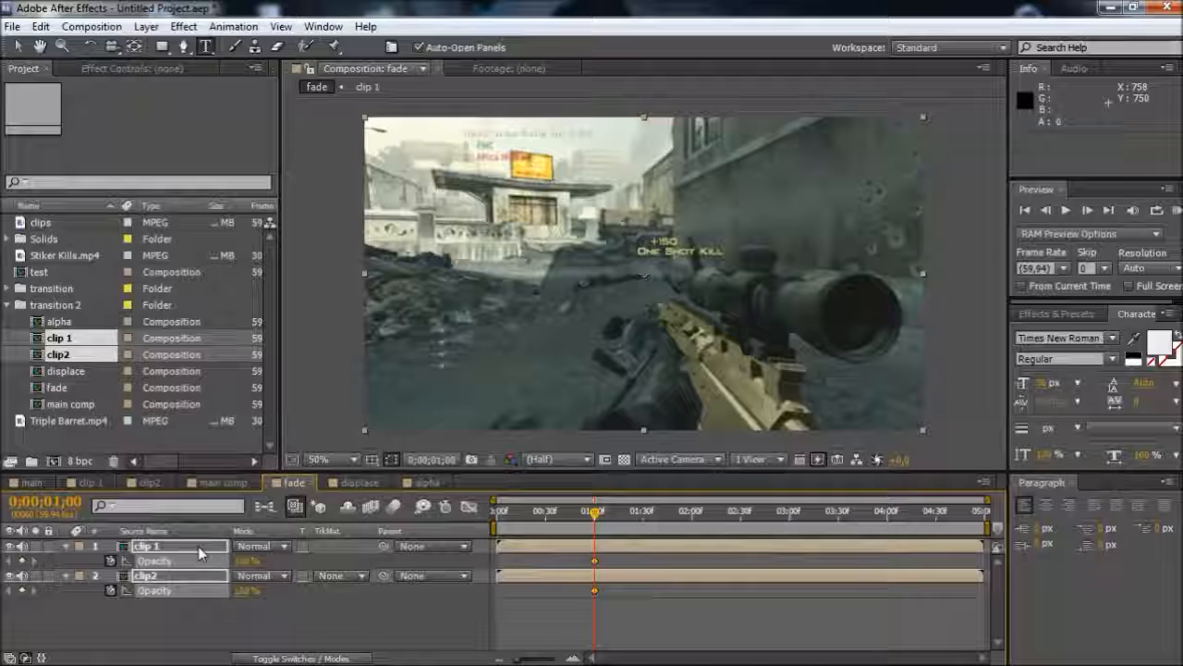
pyautogui.hotkey('shift', 'pagedown')
pyautogui.hotkey('shift', 'pagedown')
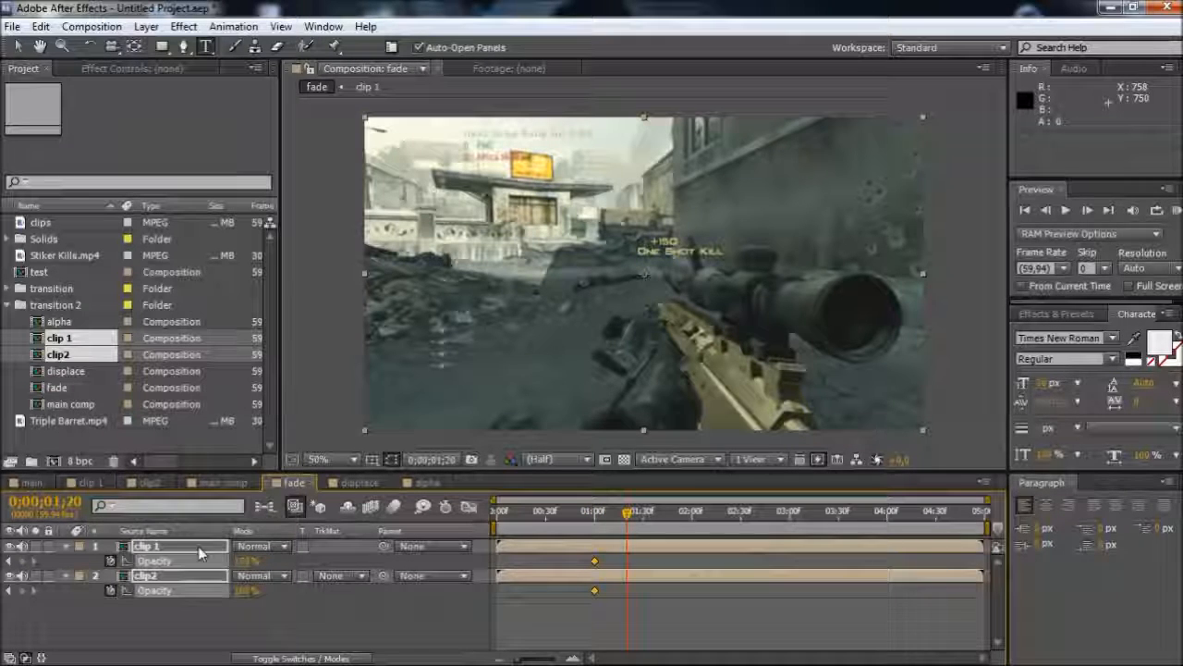
pyautogui.click(22, 560)
pyautogui.click(23, 590)
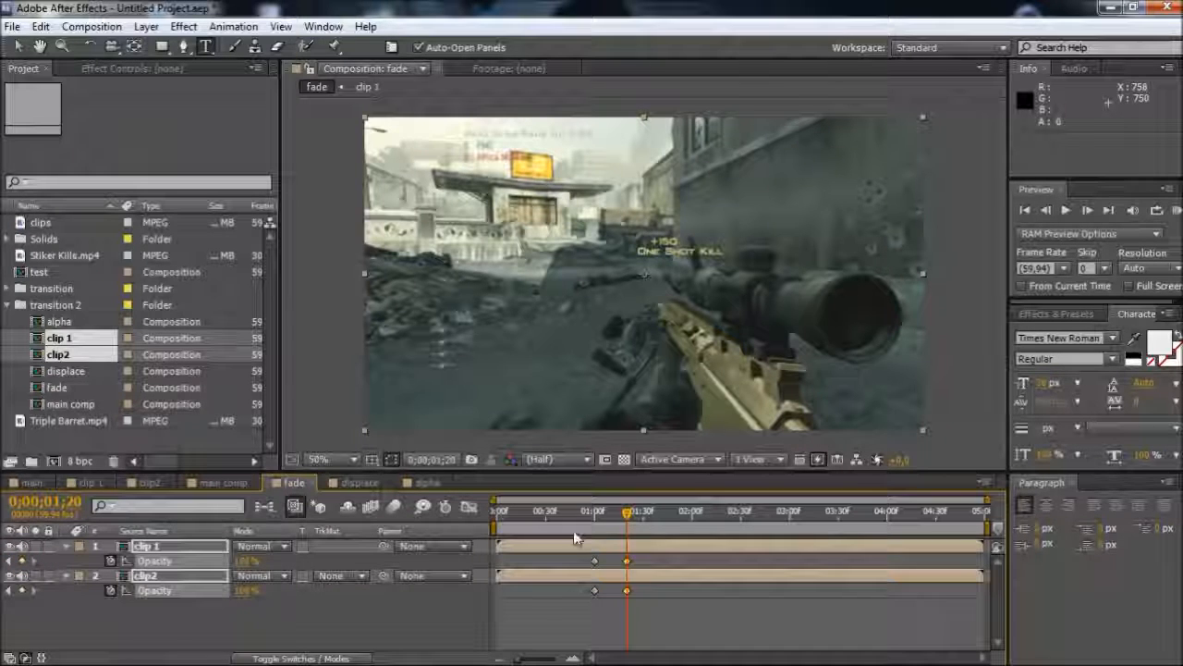
# Set the opacity of the clip2 layer to 0% at the 0;00;01;00 keyframe
pyautogui.click(596, 522)
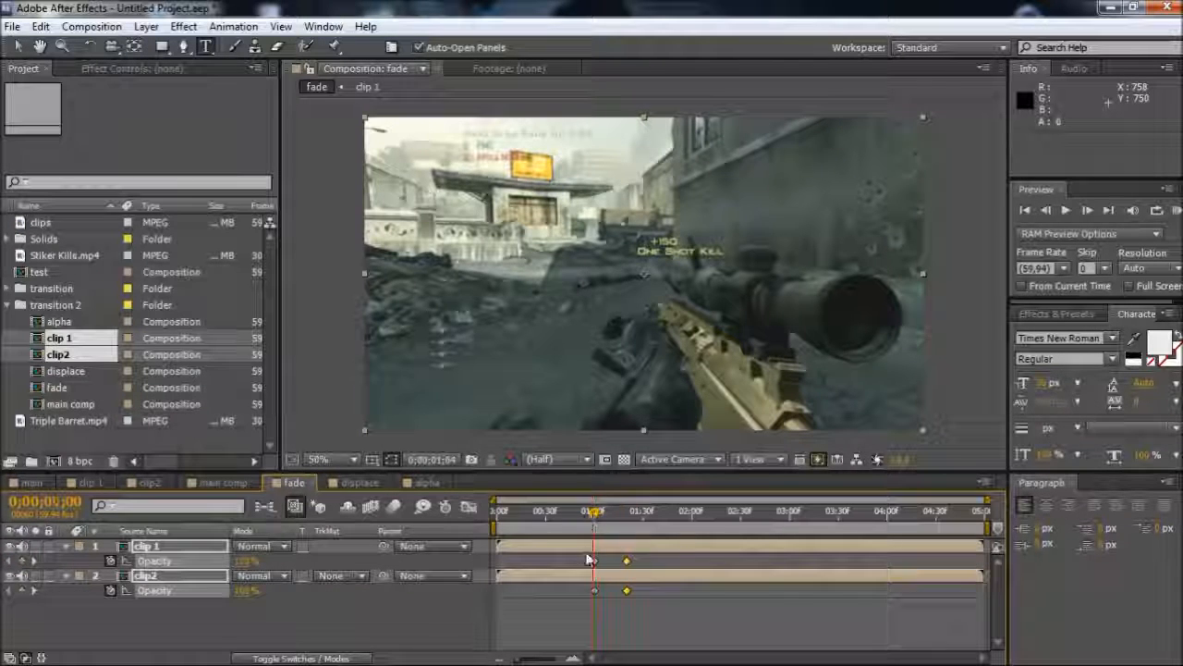
pyautogui.click(564, 608)
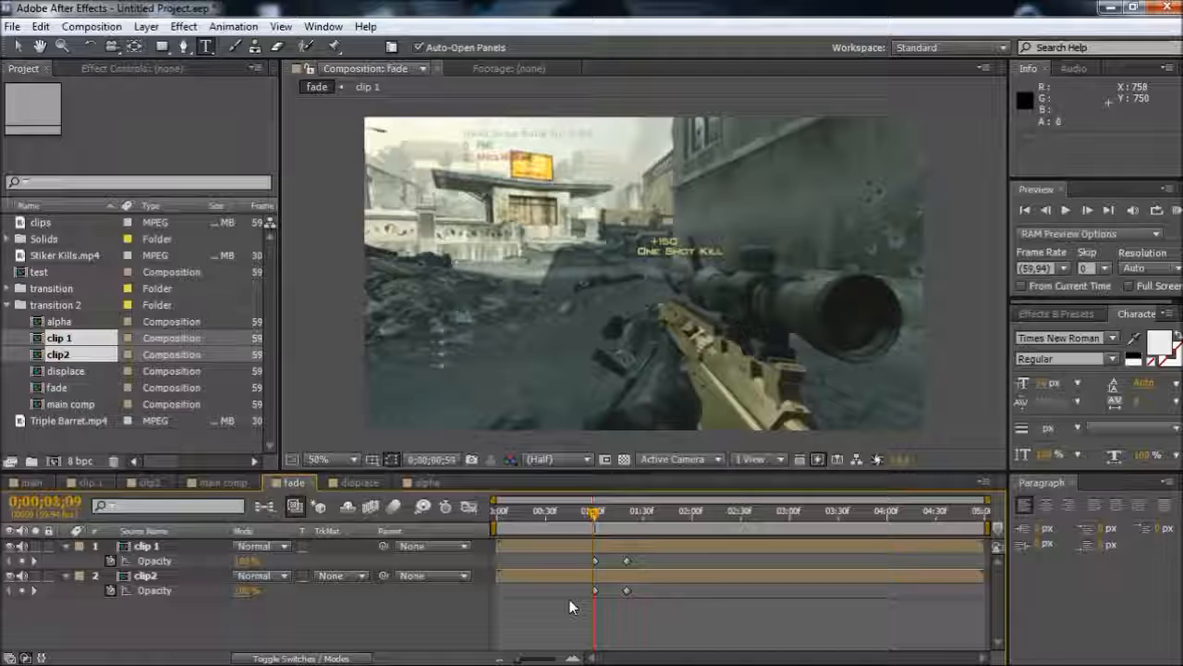
pyautogui.click(596, 547)
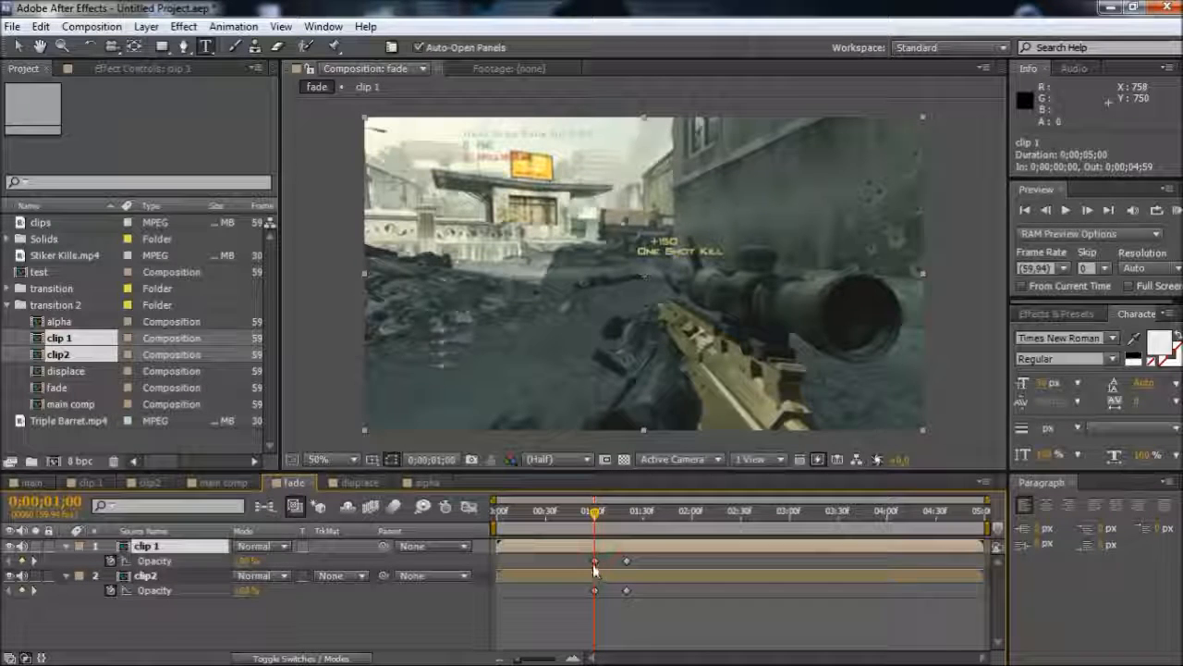
pyautogui.click(594, 561)
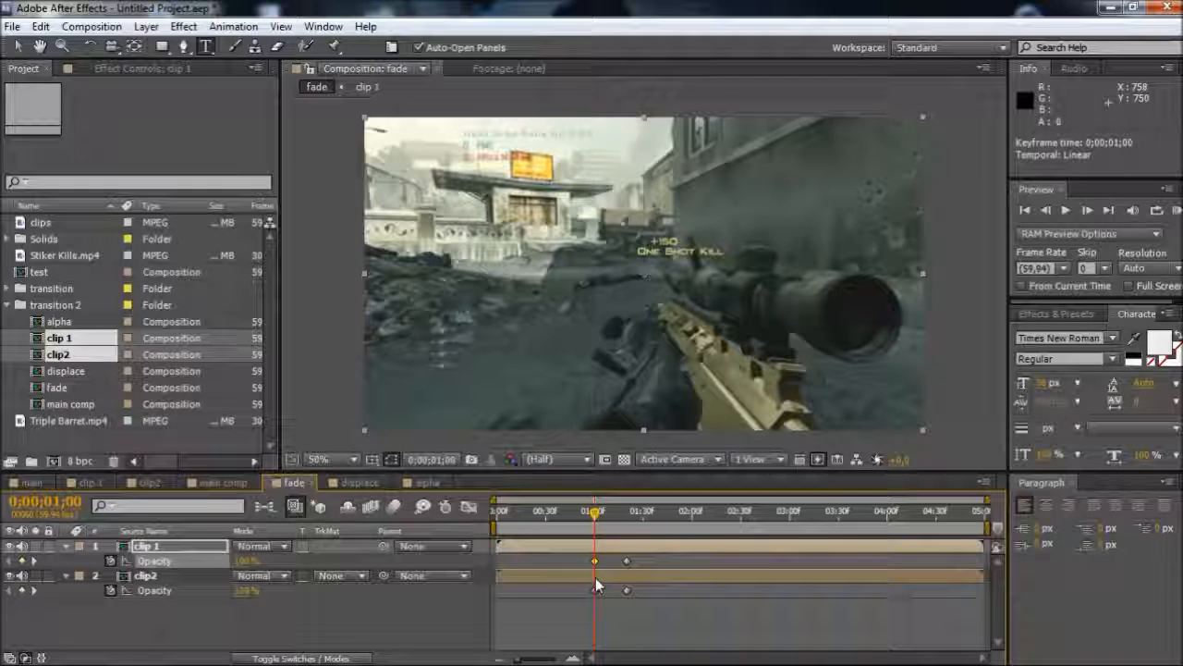
pyautogui.click(184, 576)
pyautogui.click(244, 592)
pyautogui.write('0')
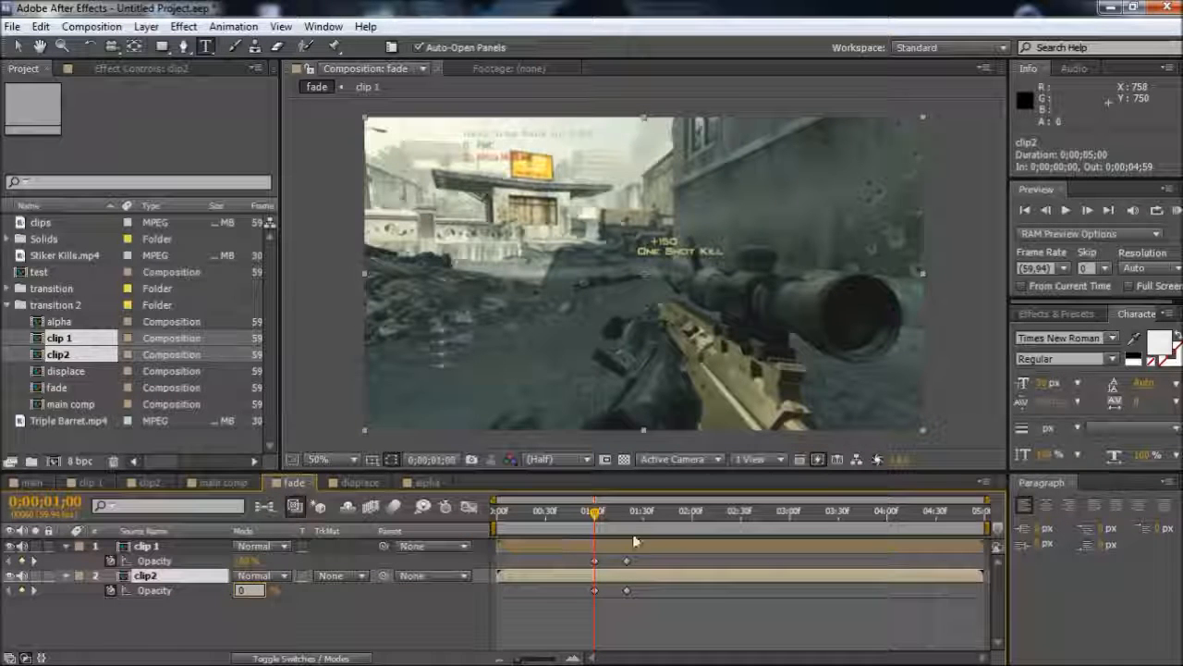
# Set the opacity of the clip 1 layer to 0% at the 0;00;01;20 keyframe and move the playhead to 0;00;01;23
pyautogui.click(628, 526)
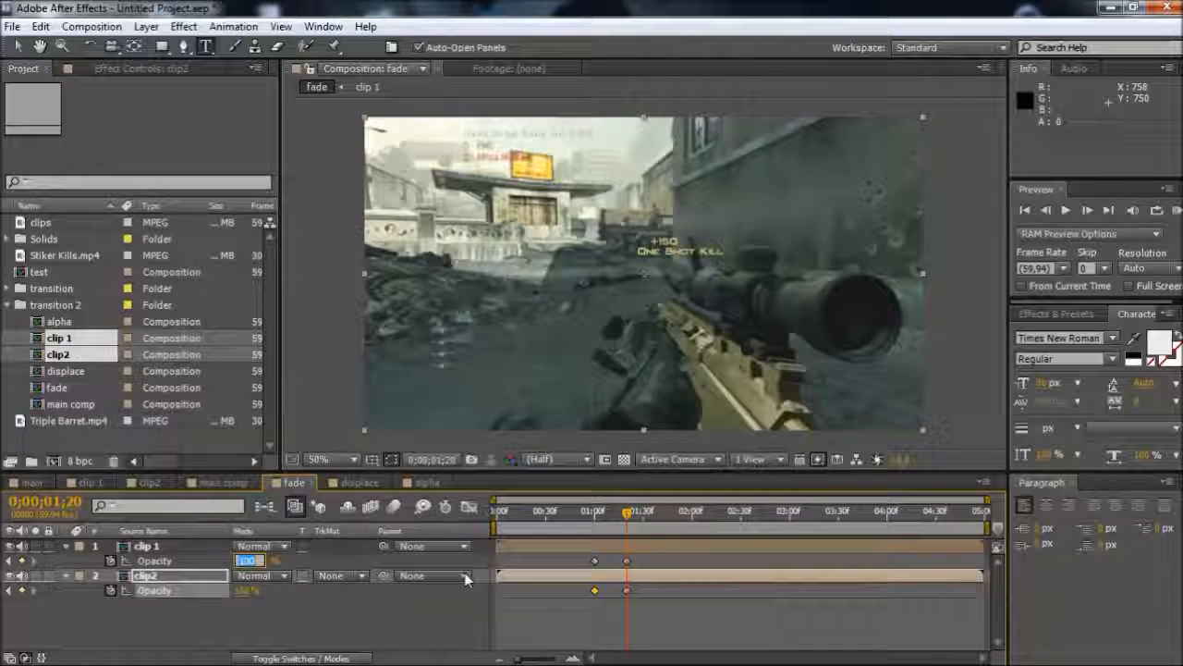
pyautogui.write('0')
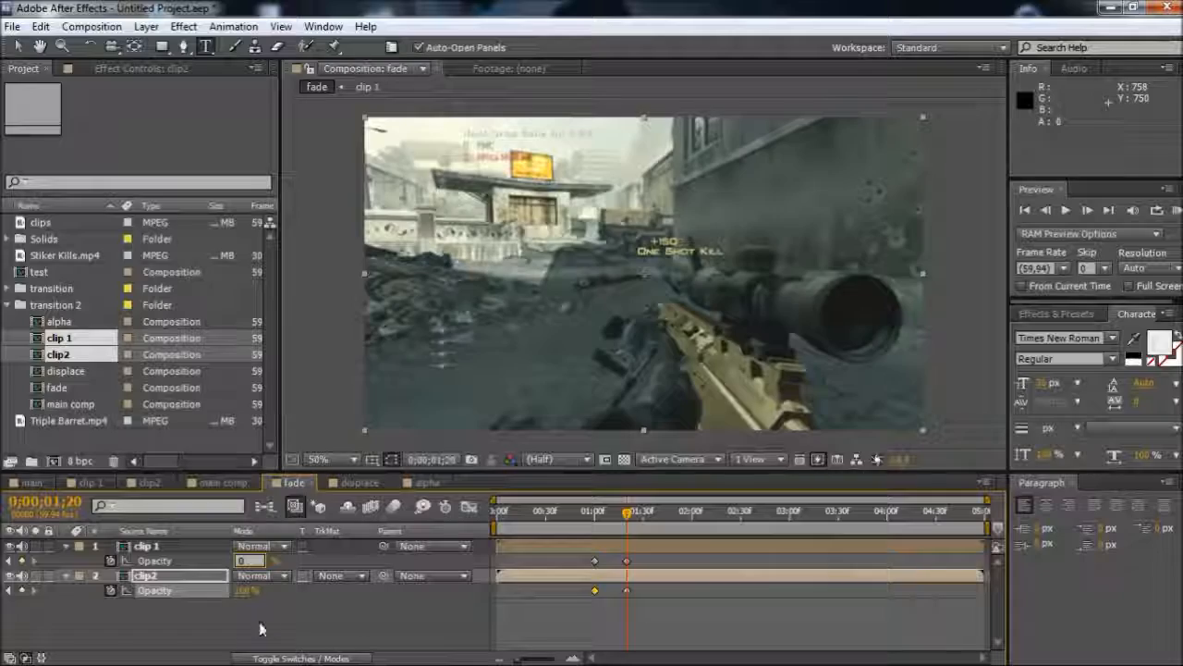
pyautogui.click(262, 629)
pyautogui.moveTo(631, 527)
pyautogui.mouseDown()
pyautogui.moveTo(587, 523)
pyautogui.moveTo(634, 515)
pyautogui.moveTo(545, 521)
pyautogui.moveTo(673, 514)
pyautogui.moveTo(583, 518)
pyautogui.moveTo(619, 516)
pyautogui.moveTo(627, 529)
pyautogui.moveTo(544, 522)
pyautogui.moveTo(633, 518)
pyautogui.mouseUp()
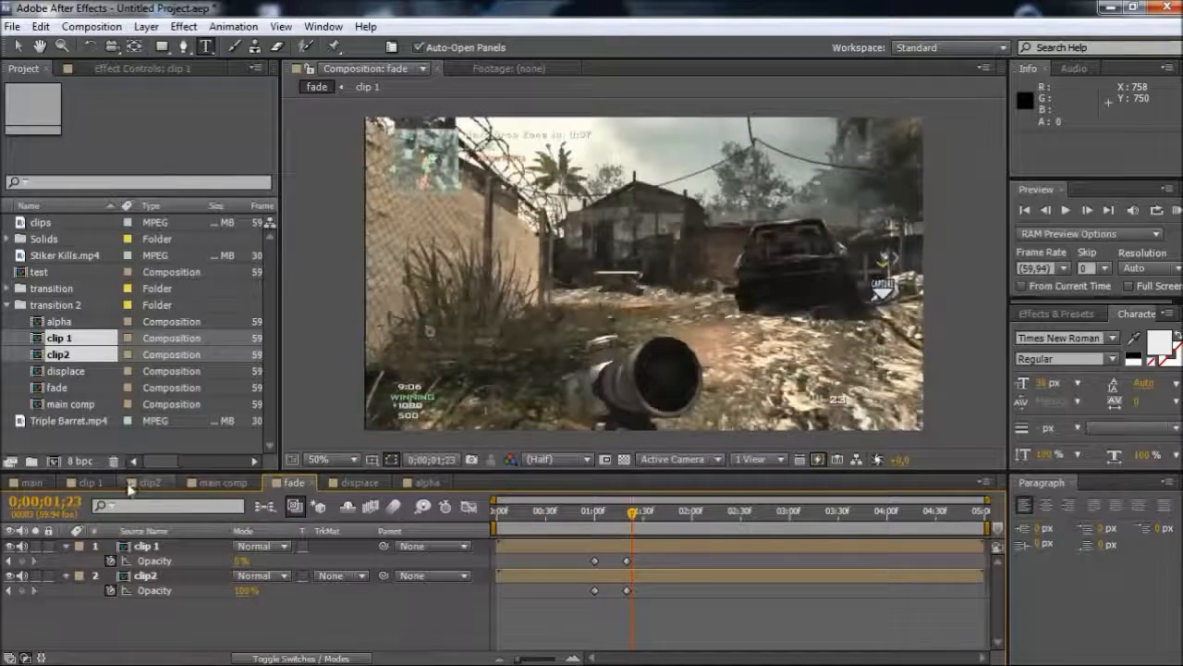
# Set the scale of the clips layer in the clip2 composition to 101%
pyautogui.click(131, 483)
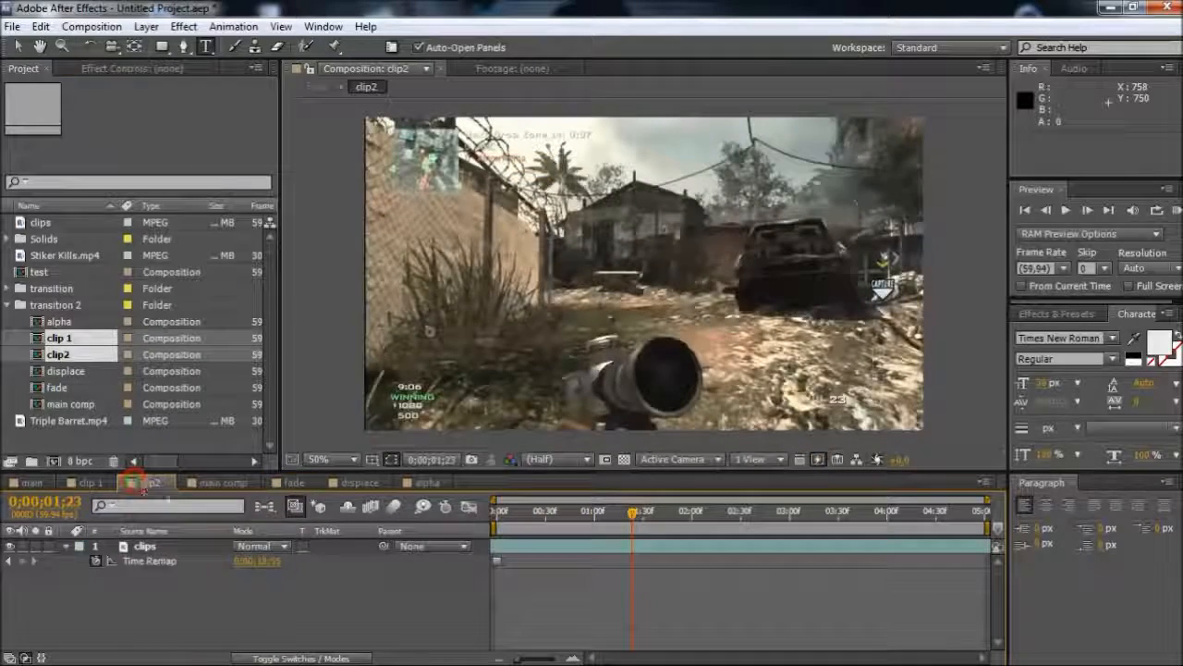
pyautogui.click(153, 548)
pyautogui.press('s')
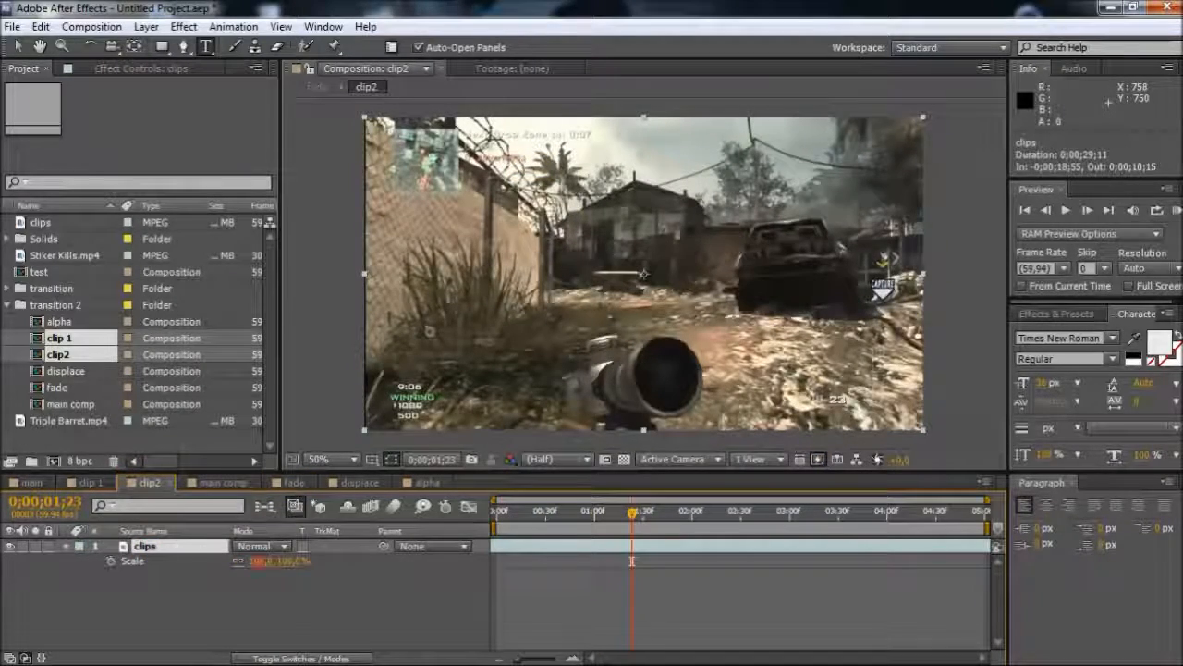
pyautogui.moveTo(268, 561); pyautogui.dragTo(276, 560)
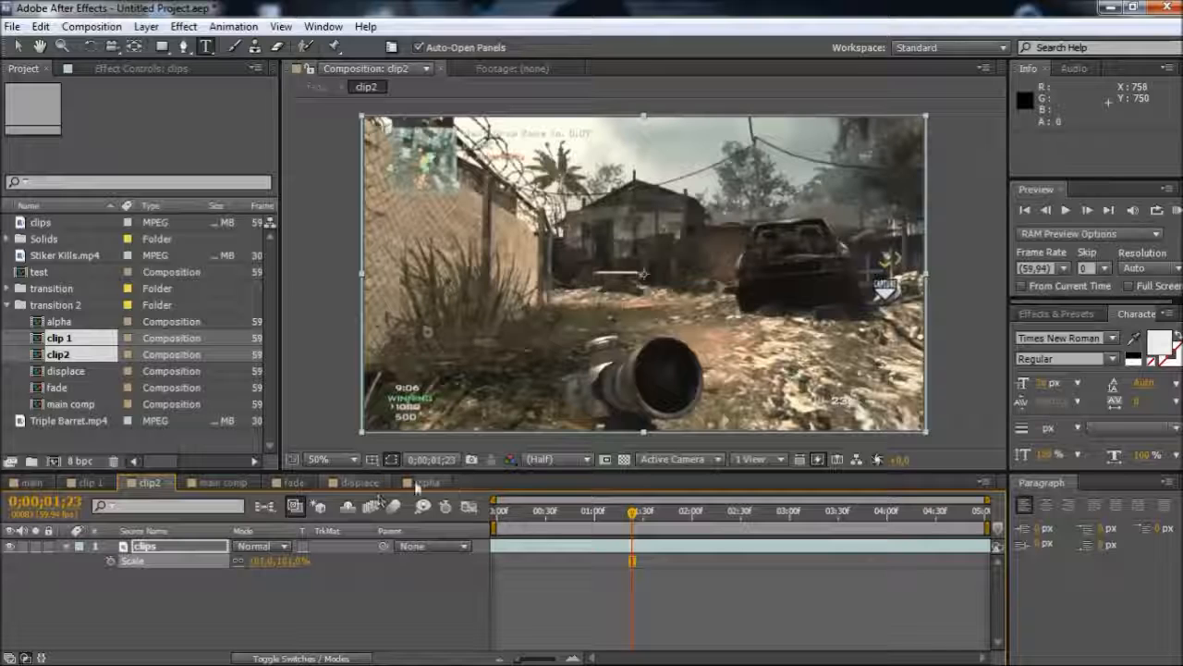
# Copy the keyframed clip 1 and clip2 layers from the fade composition into the displace and alpha compositions
pyautogui.click(292, 482)
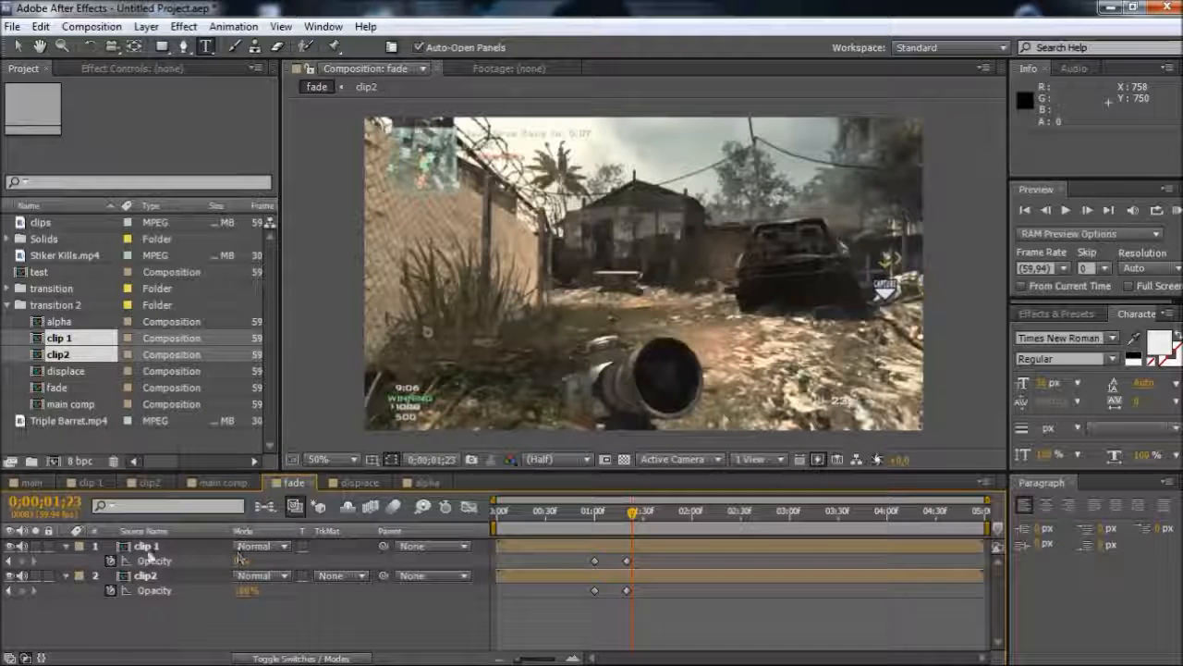
pyautogui.click(67, 550)
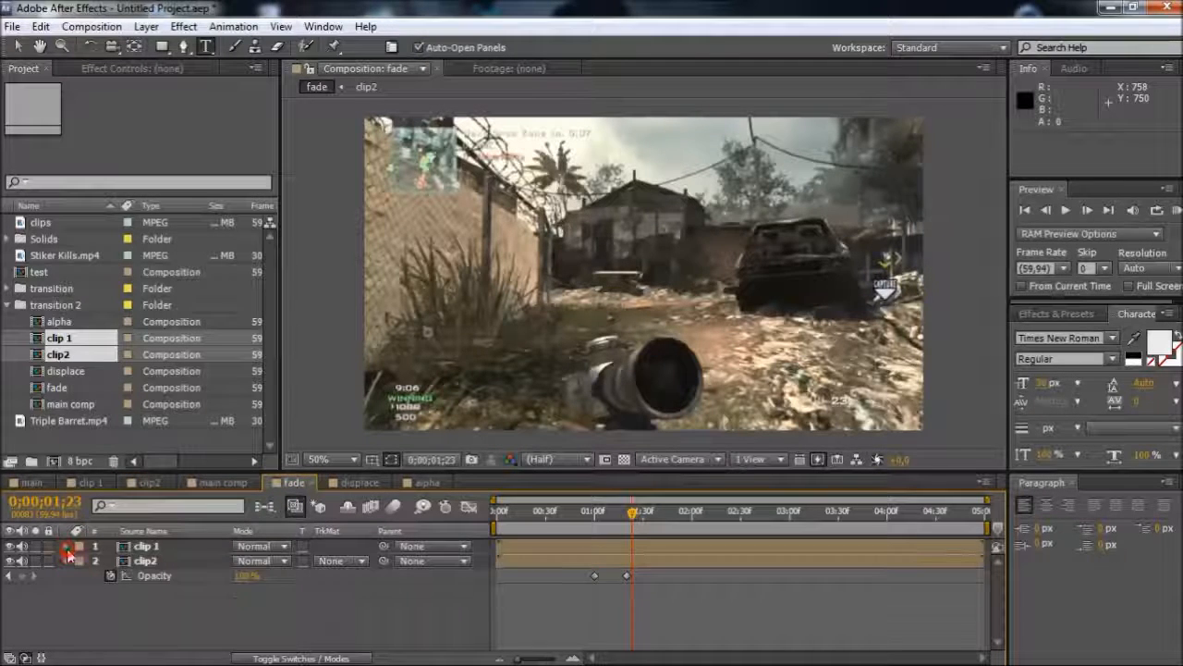
pyautogui.click(66, 561)
pyautogui.click(146, 546)
pyautogui.keyDown('shift'); pyautogui.click(145, 560); pyautogui.keyUp('shift')
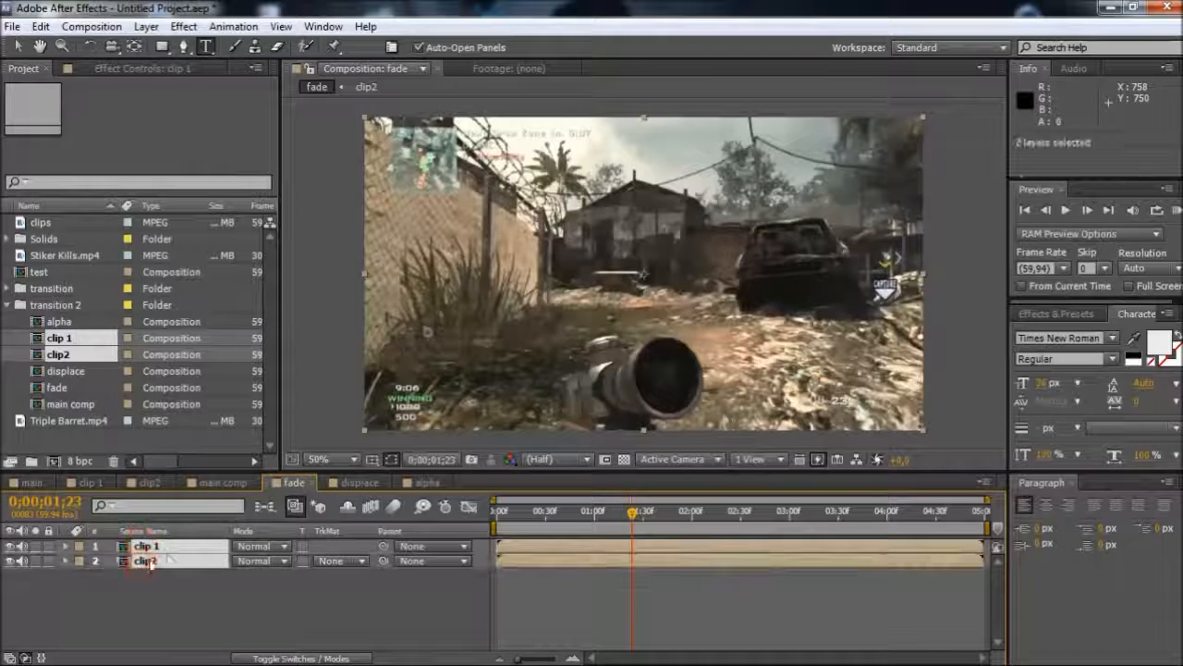
pyautogui.hotkey('ctrl', 'c')
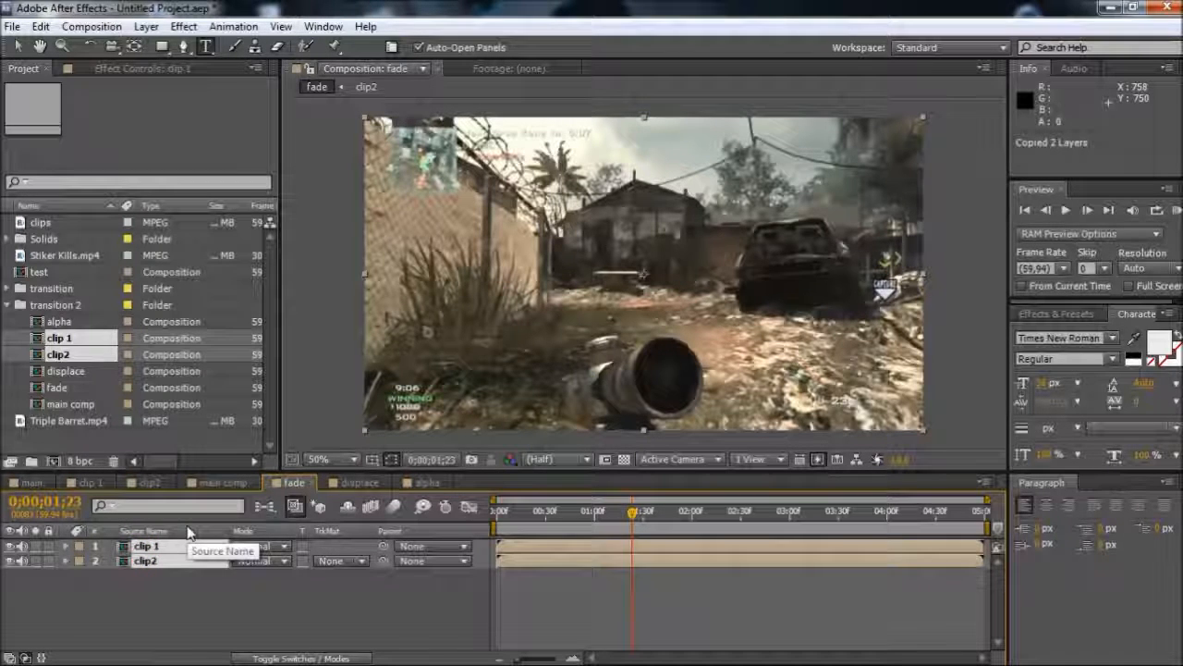
pyautogui.click(359, 483)
pyautogui.hotkey('ctrl', 'v')
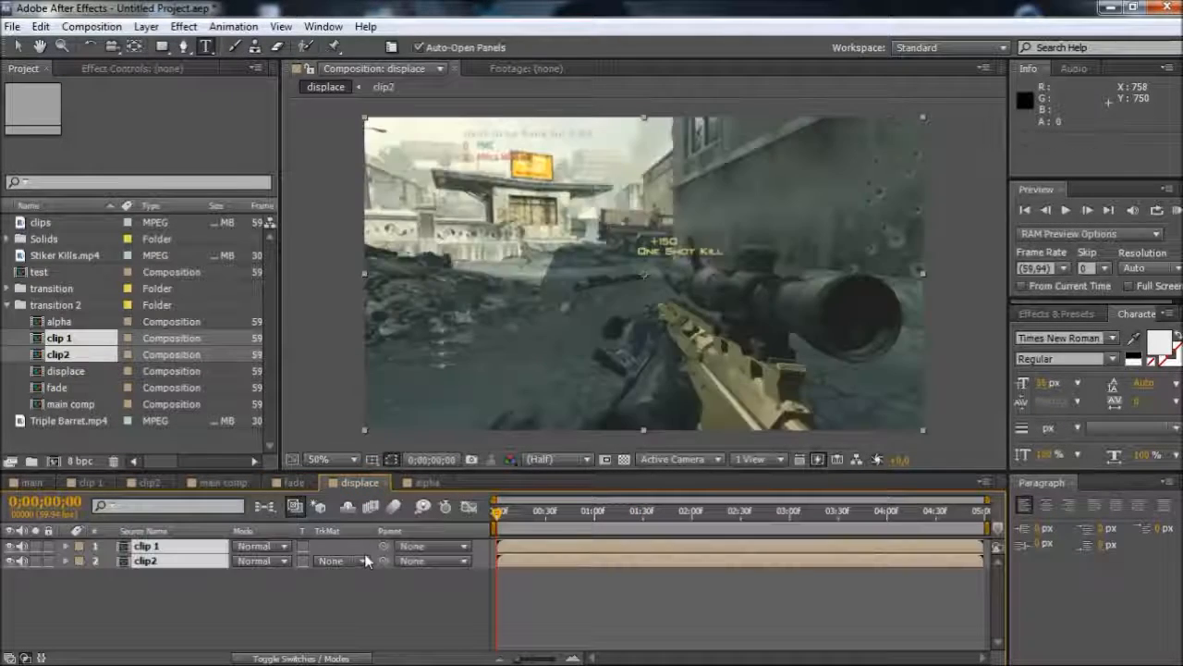
pyautogui.click(429, 483)
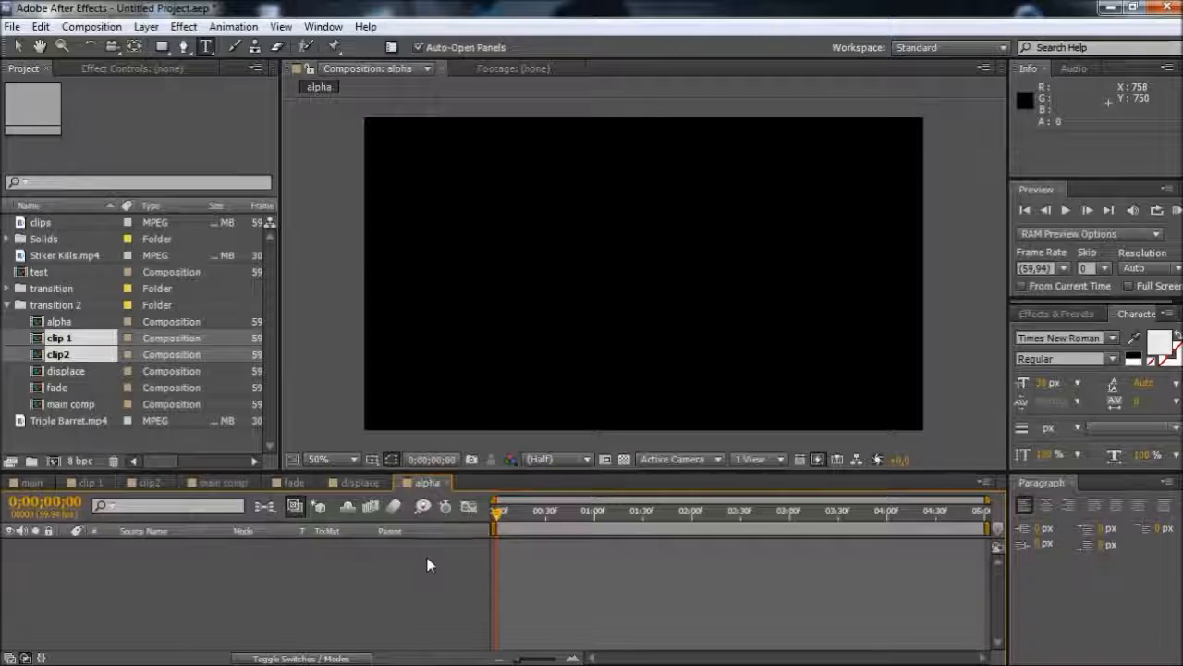
pyautogui.hotkey('ctrl', 'v')
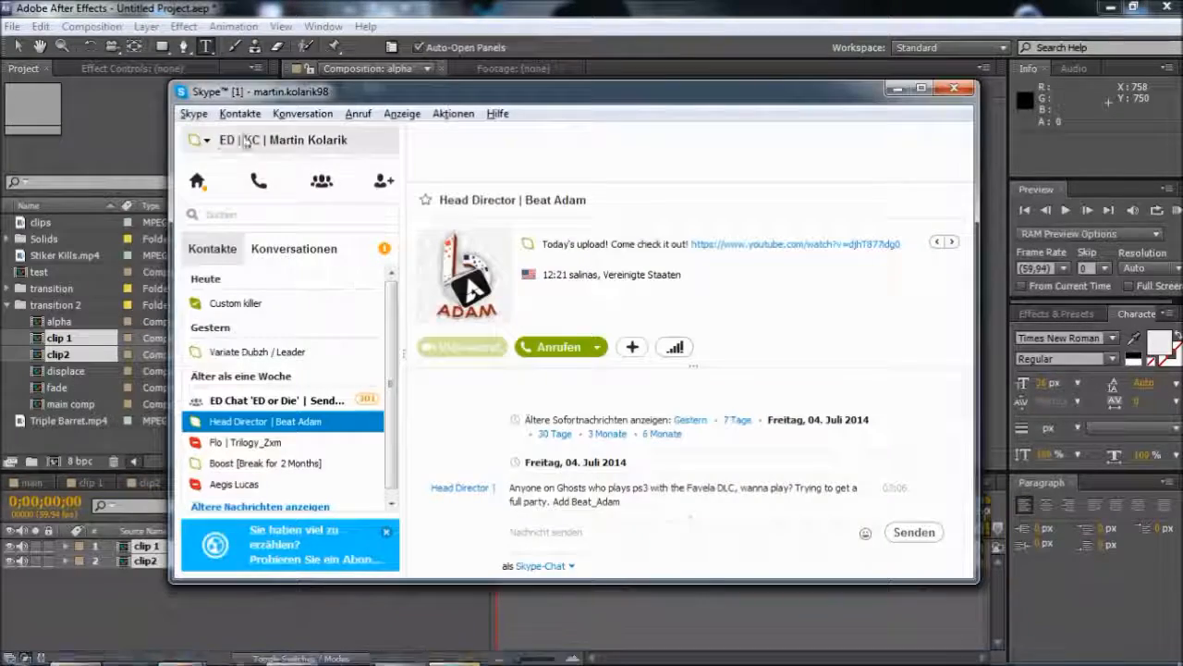
# Set the Skype status to Beschäftigt (Busy), close the Skype window and return to the alpha composition in After Effects
pyautogui.click(209, 142)
pyautogui.click(241, 197)
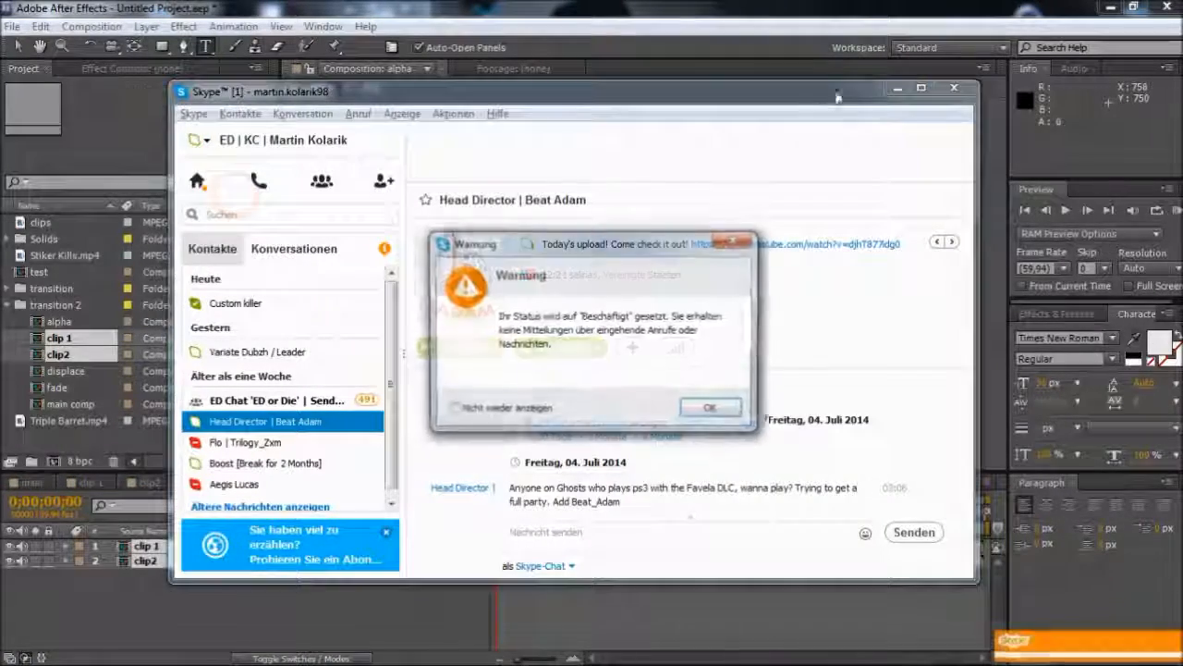
pyautogui.click(709, 404)
pyautogui.click(957, 93)
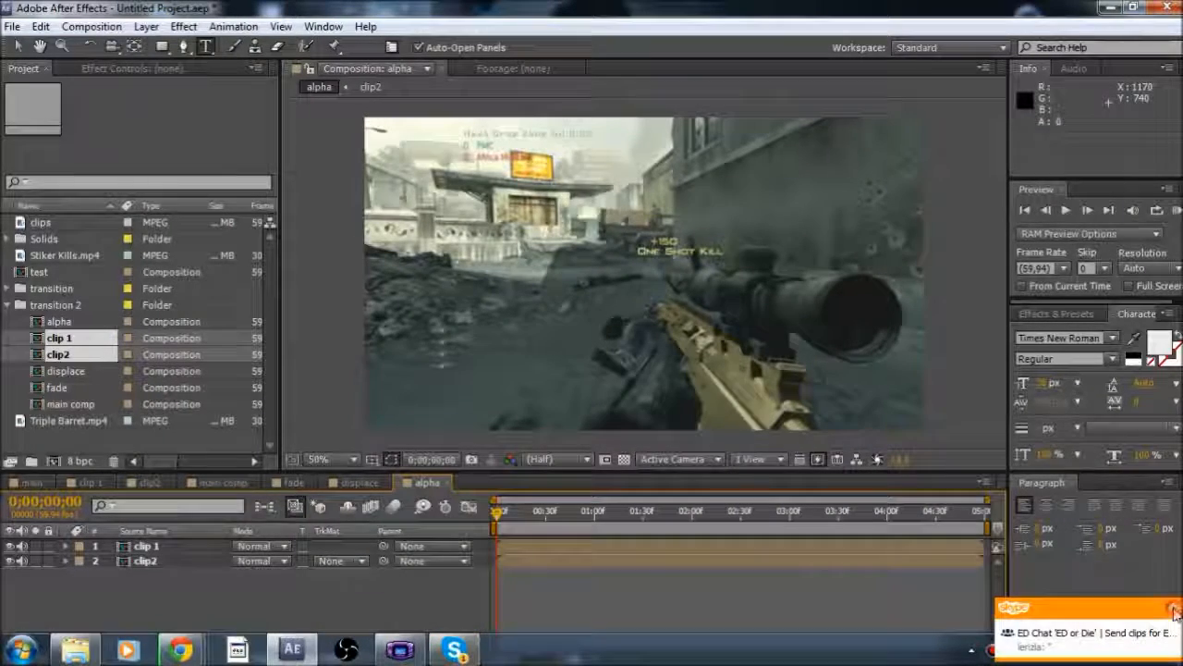
pyautogui.click(852, 617)
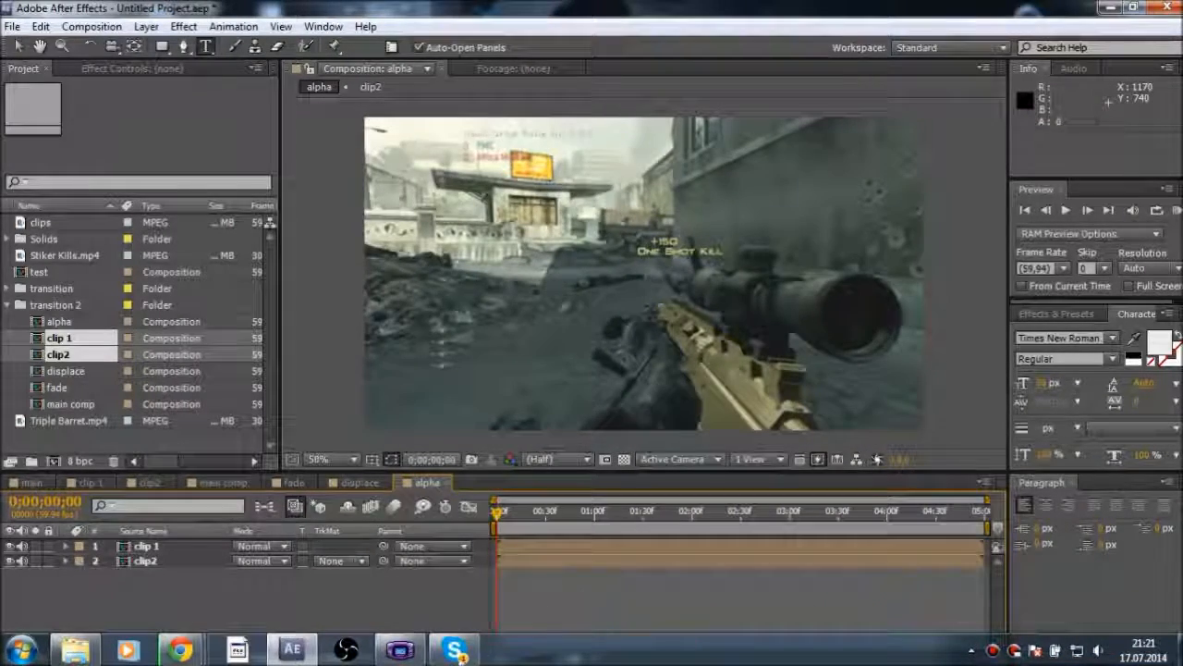
pyautogui.click(566, 588)
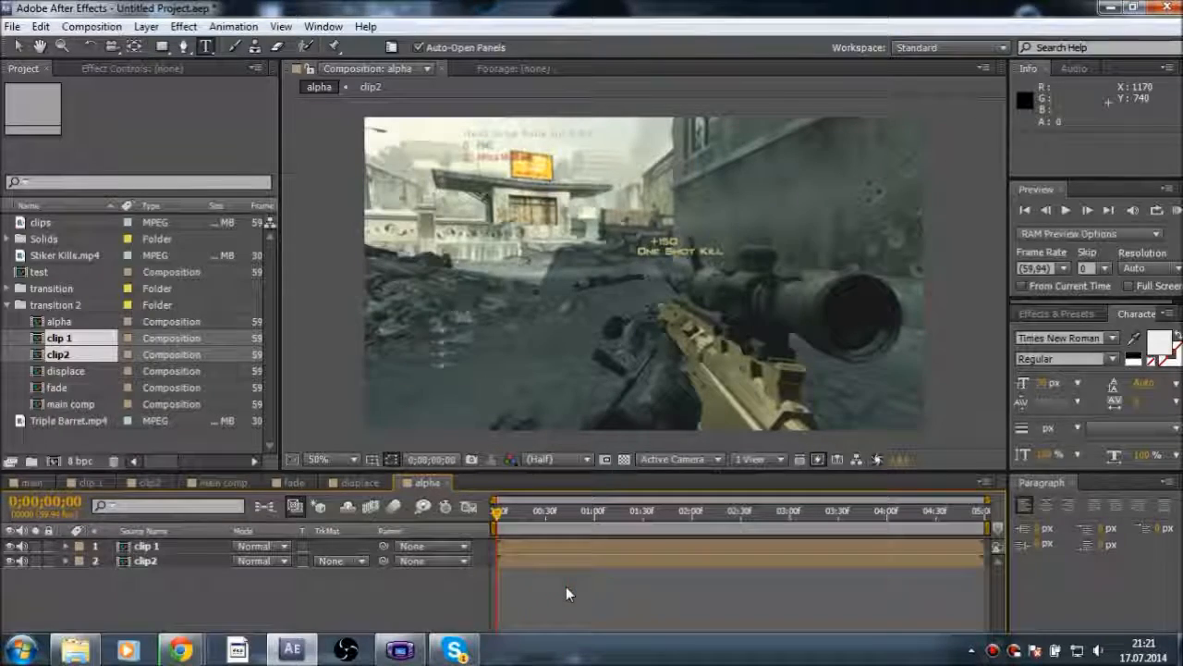
# Close the background program's window that is still open beside After Effects
pyautogui.click(592, 592)
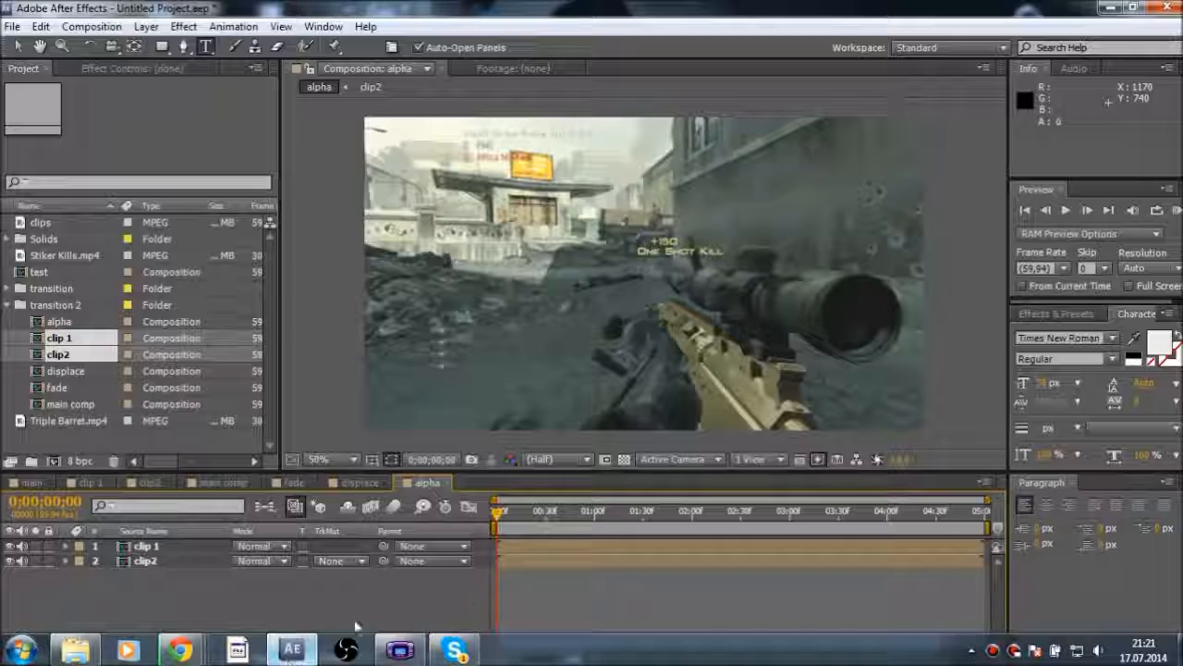
pyautogui.rightClick(399, 650)
pyautogui.click(305, 613)
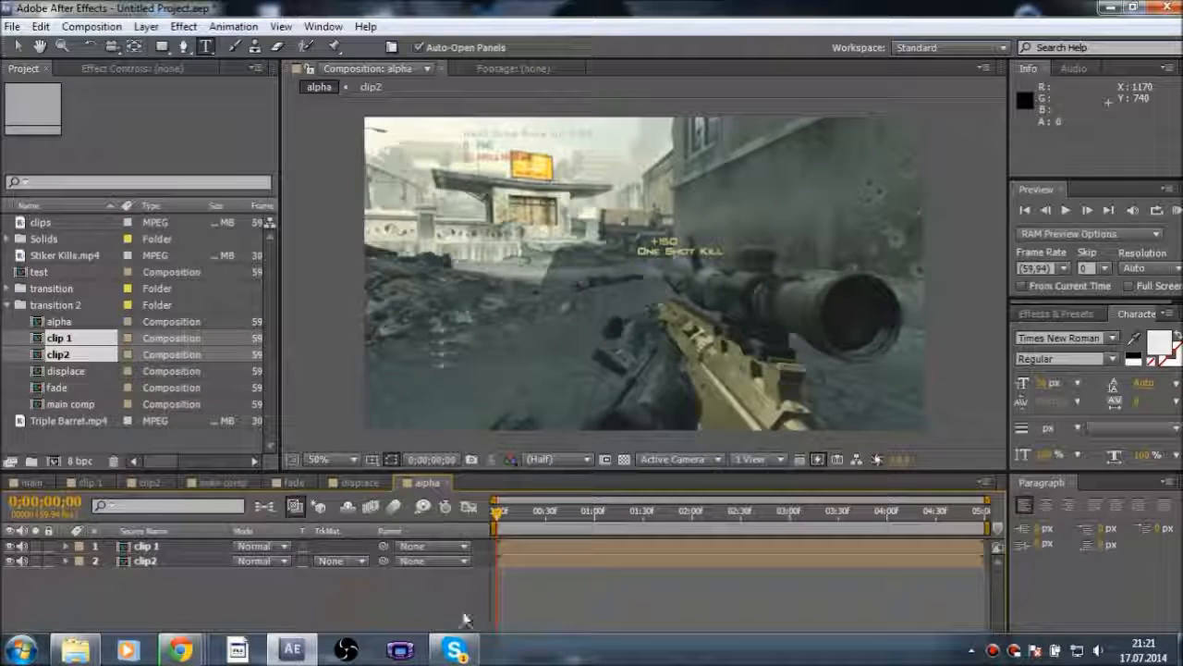
pyautogui.moveTo(532, 515); pyautogui.dragTo(610, 518)
pyautogui.rightClick(549, 658)
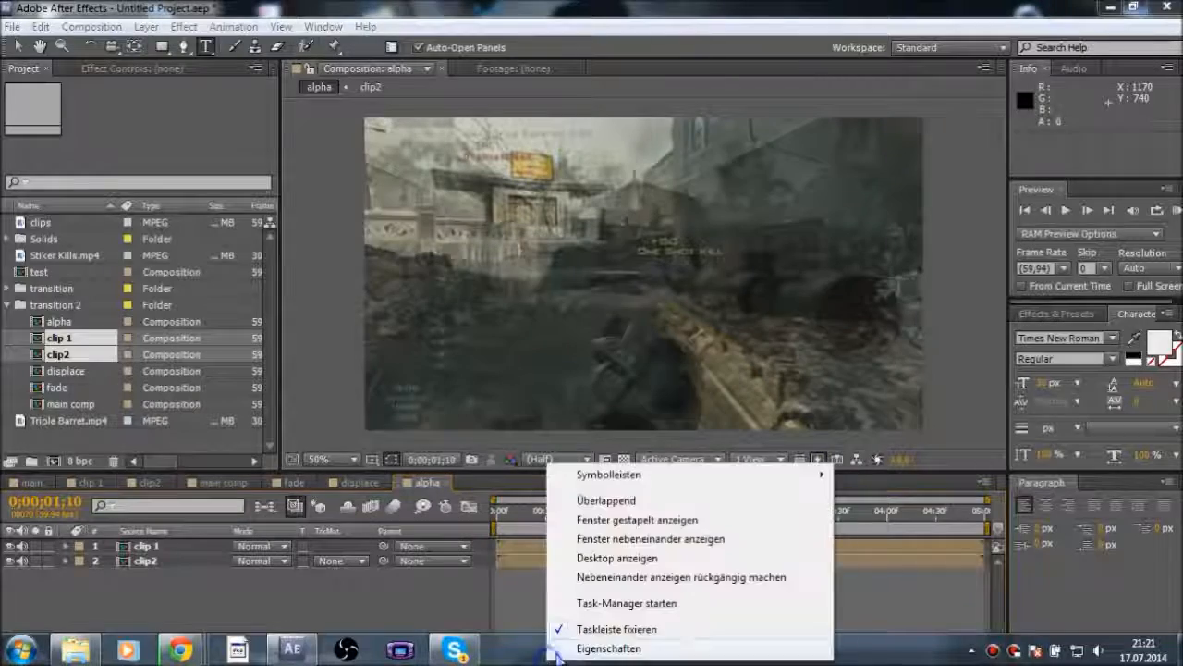
pyautogui.click(610, 649)
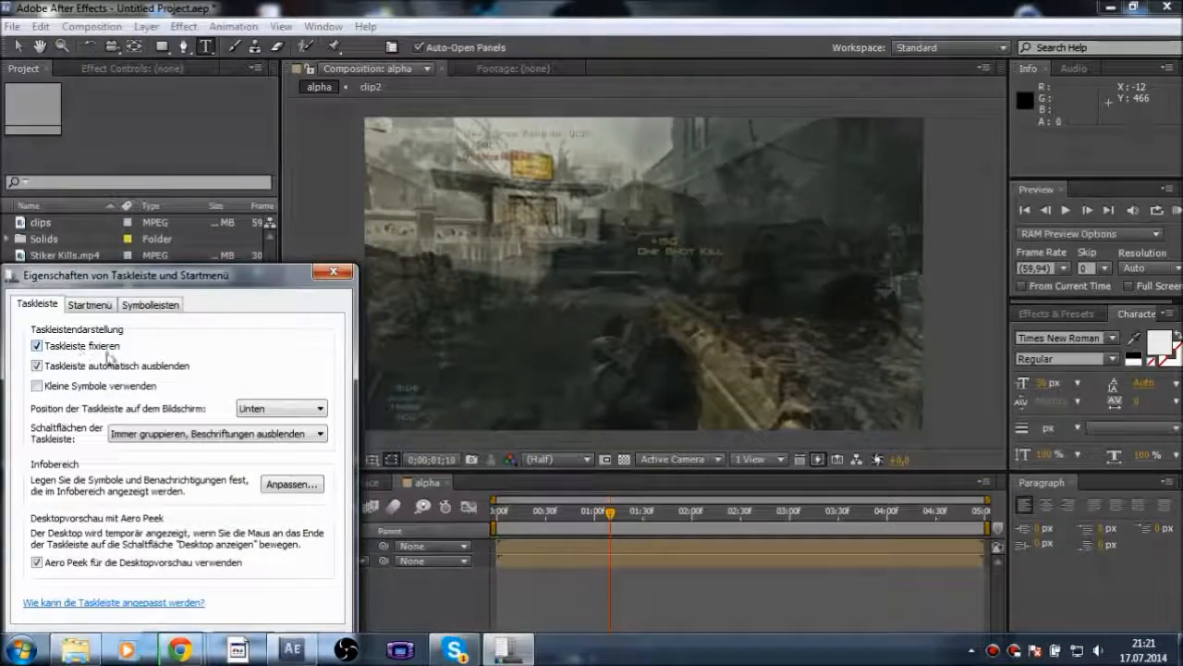
pyautogui.click(338, 276)
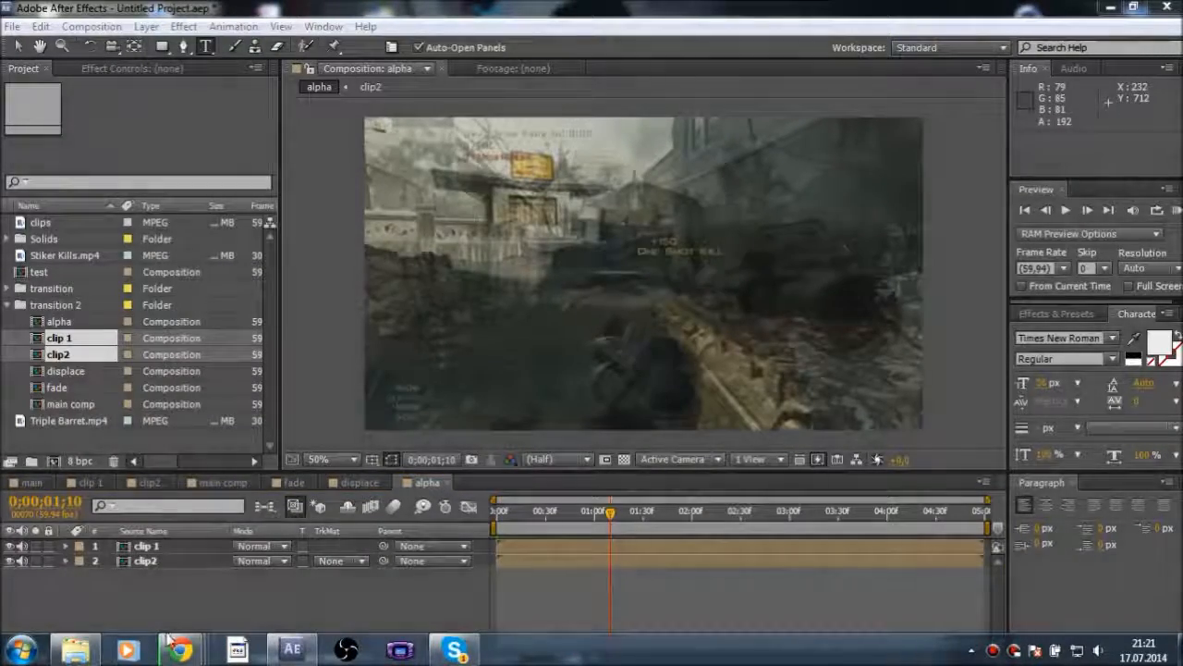
# Close the open Explorer window and move the playhead of the alpha composition to 0;00;00;21
pyautogui.click(81, 650)
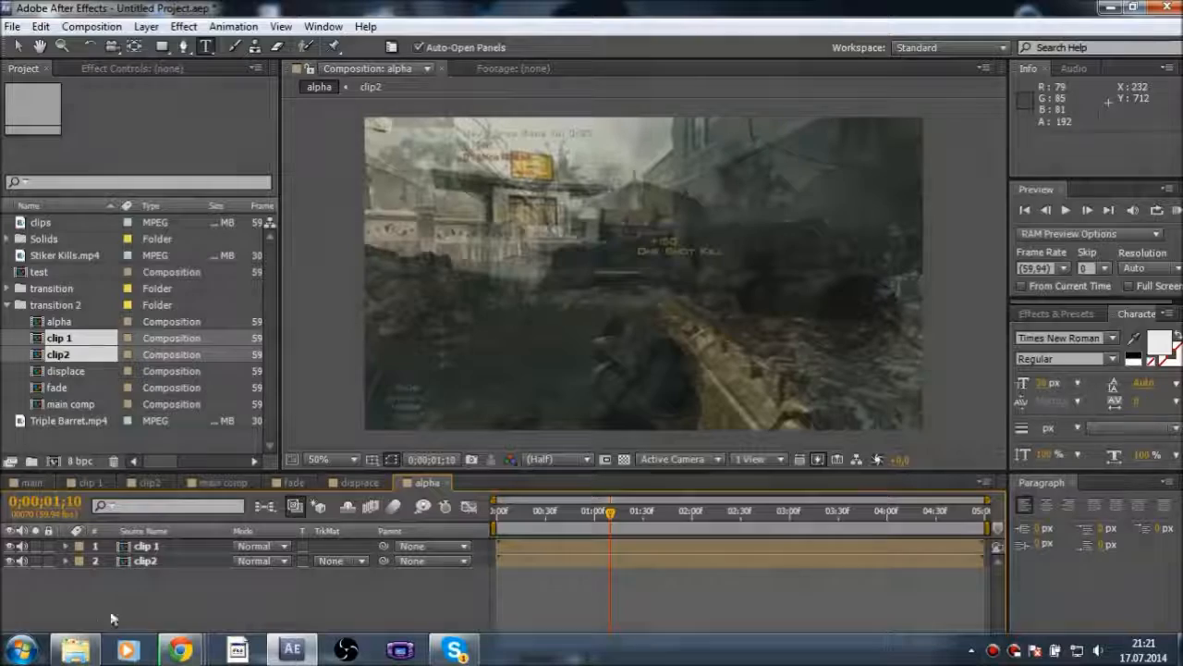
pyautogui.rightClick(57, 638)
pyautogui.rightClick(75, 650)
pyautogui.click(70, 602)
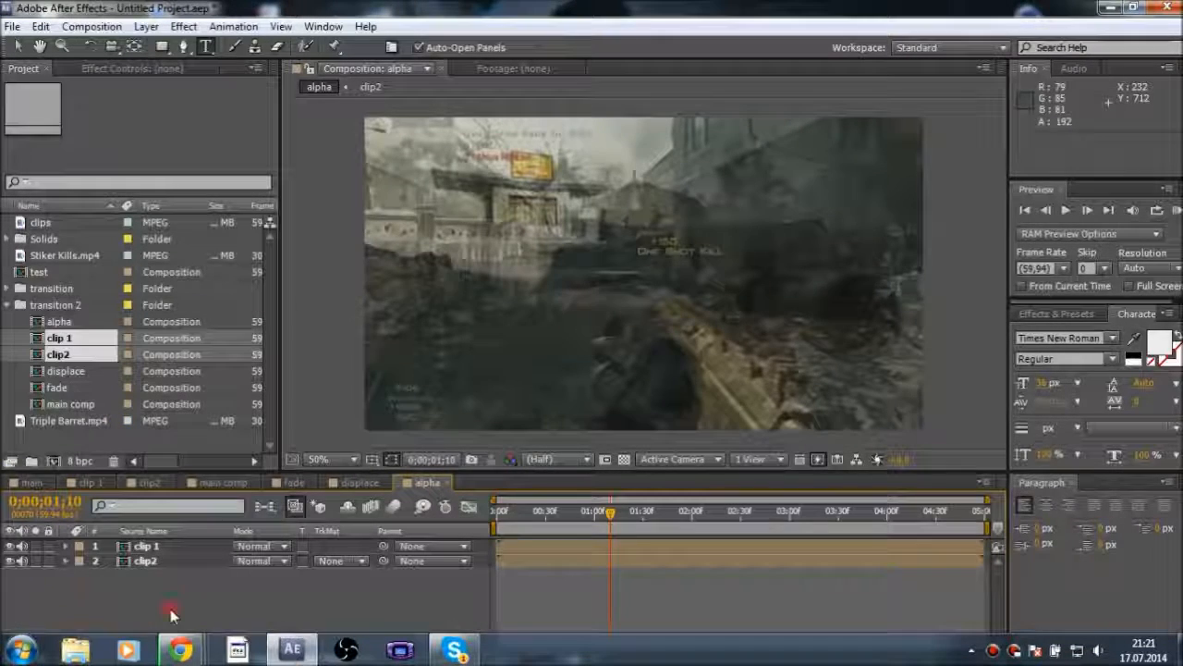
pyautogui.moveTo(608, 514); pyautogui.dragTo(533, 518)
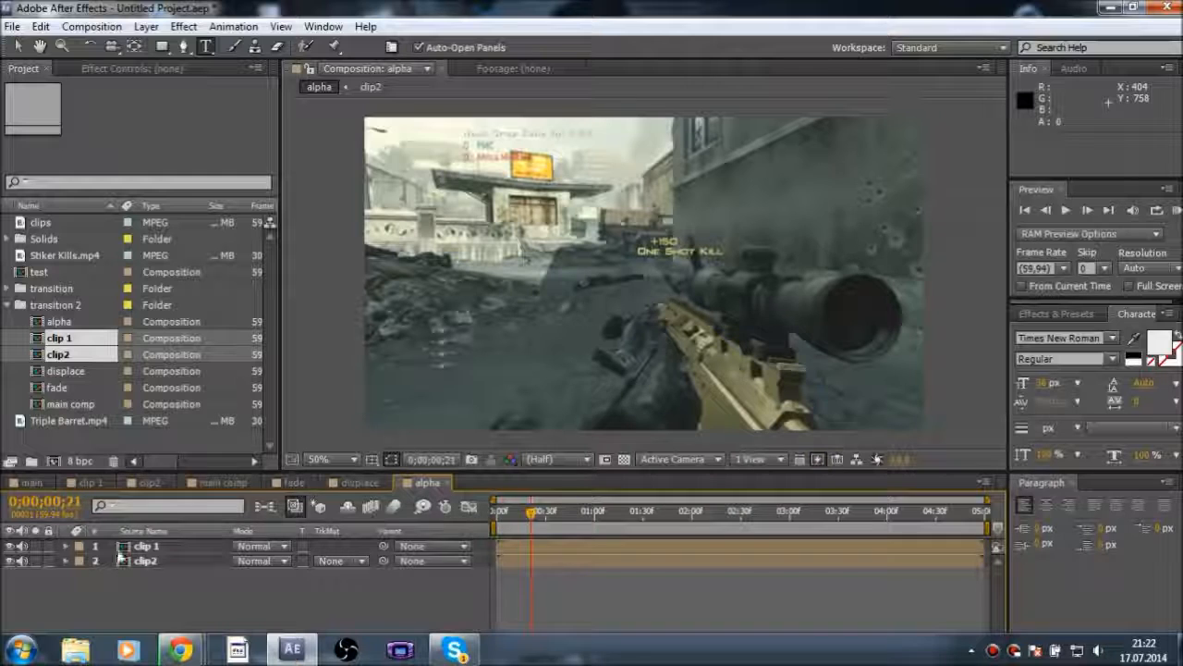
# Move the clip2 layer above clip 1 in the alpha composition and expand its transform properties
pyautogui.click(139, 547)
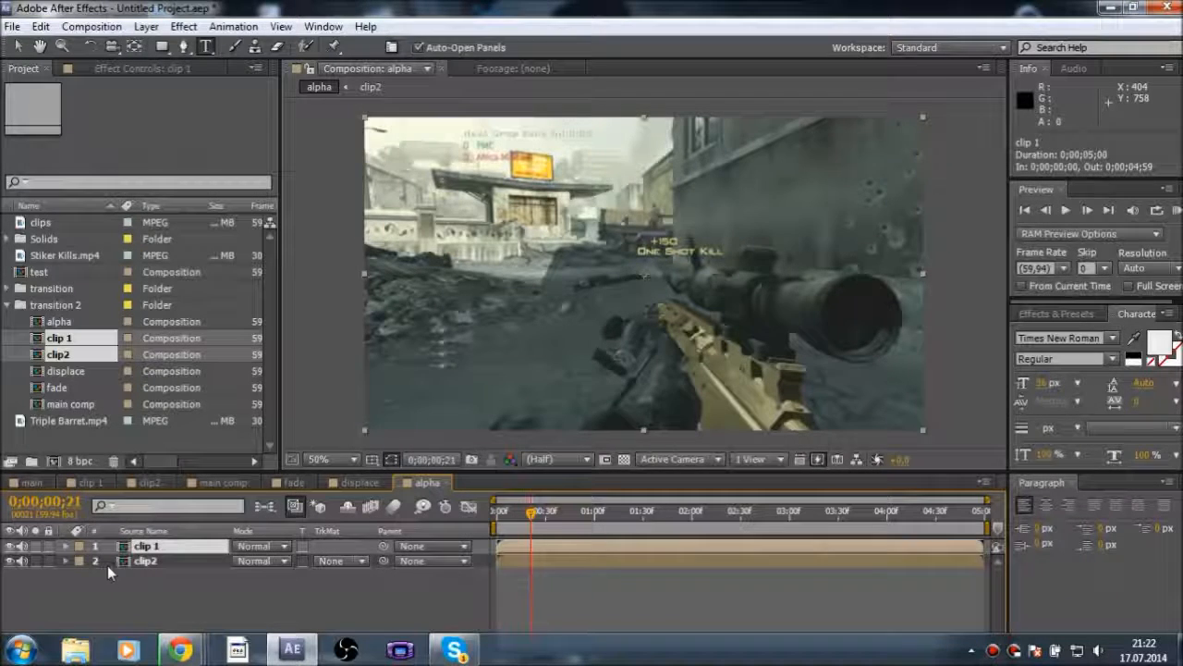
pyautogui.click(132, 561)
pyautogui.moveTo(132, 565); pyautogui.dragTo(135, 546)
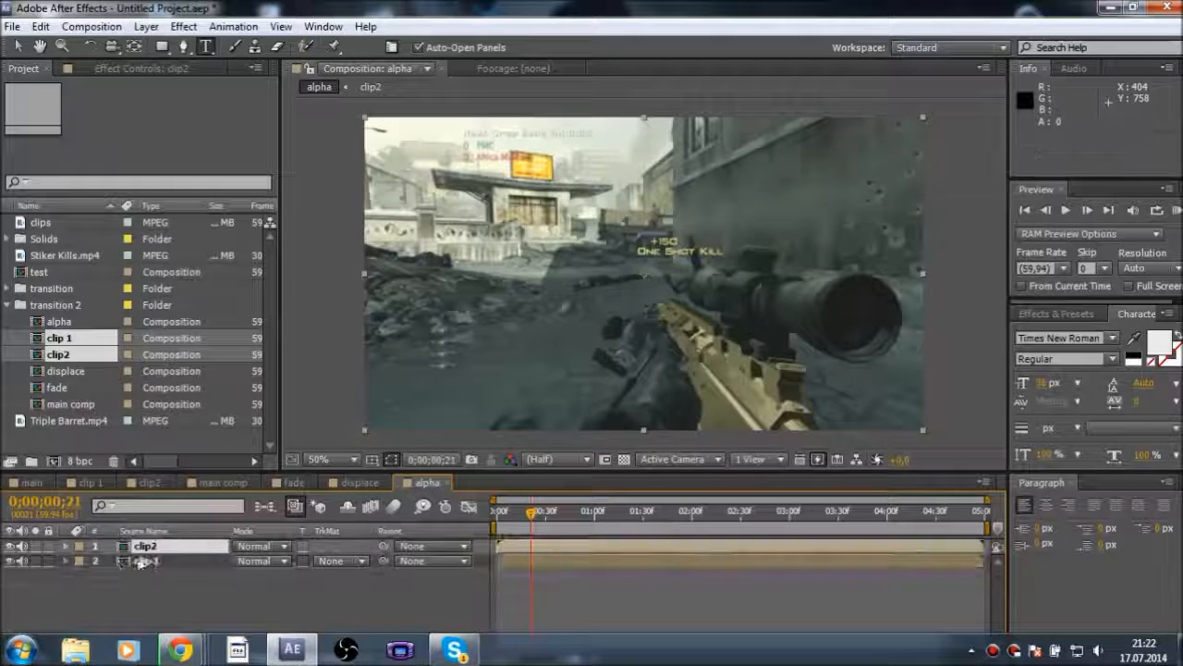
pyautogui.click(67, 546)
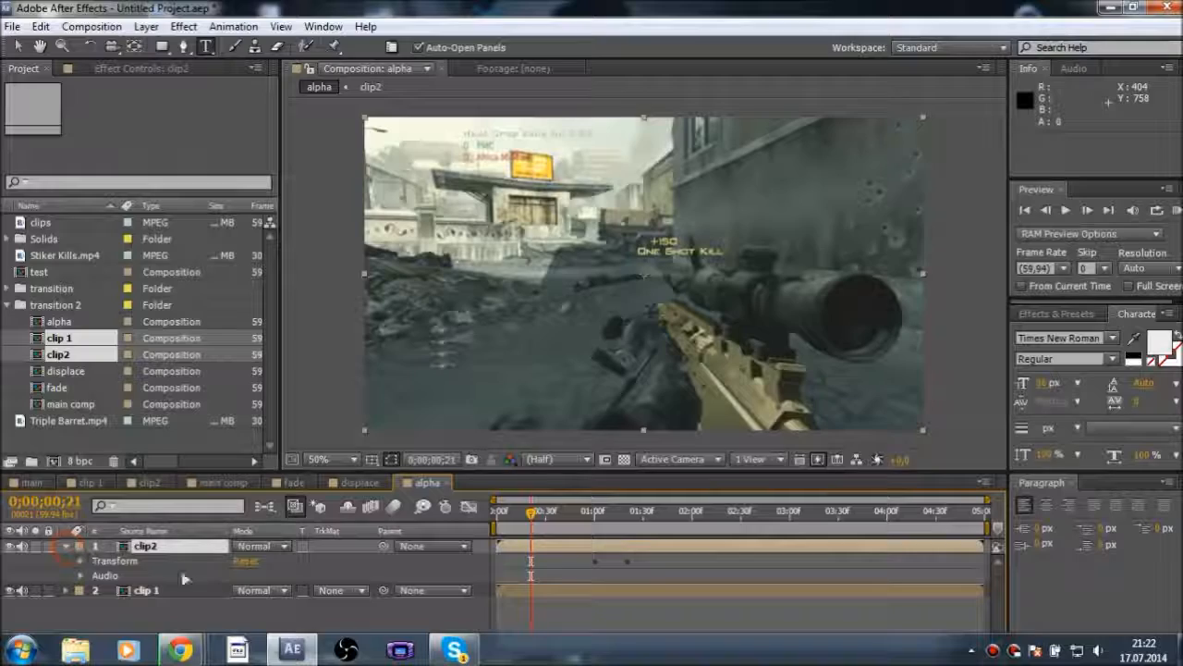
pyautogui.click(82, 561)
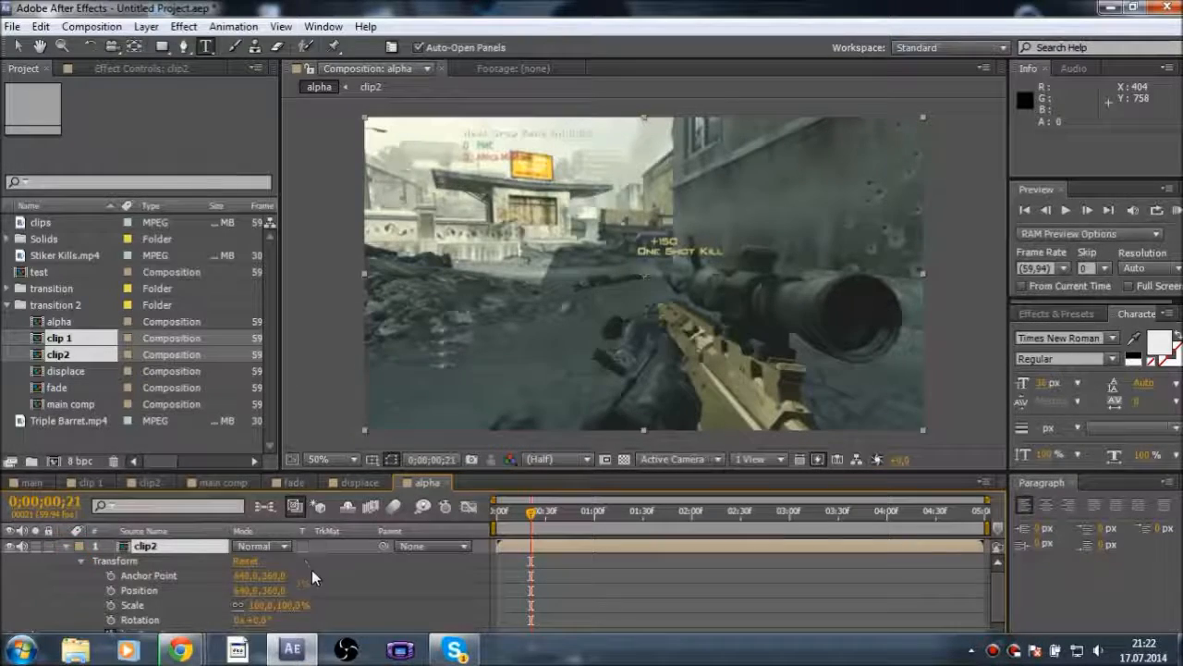
pyautogui.scroll(-1, 311, 570)
# Bring up Skype briefly and return to the alpha composition in After Effects
pyautogui.rightClick(515, 652)
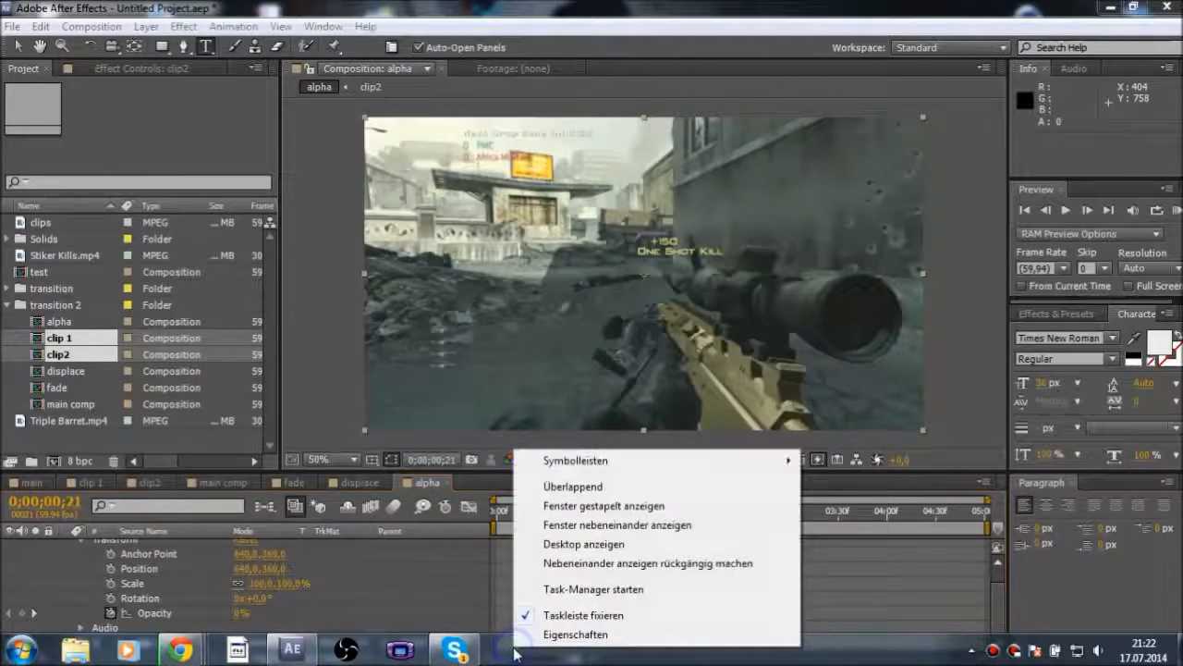
pyautogui.rightClick(460, 653)
pyautogui.click(455, 650)
pyautogui.click(597, 587)
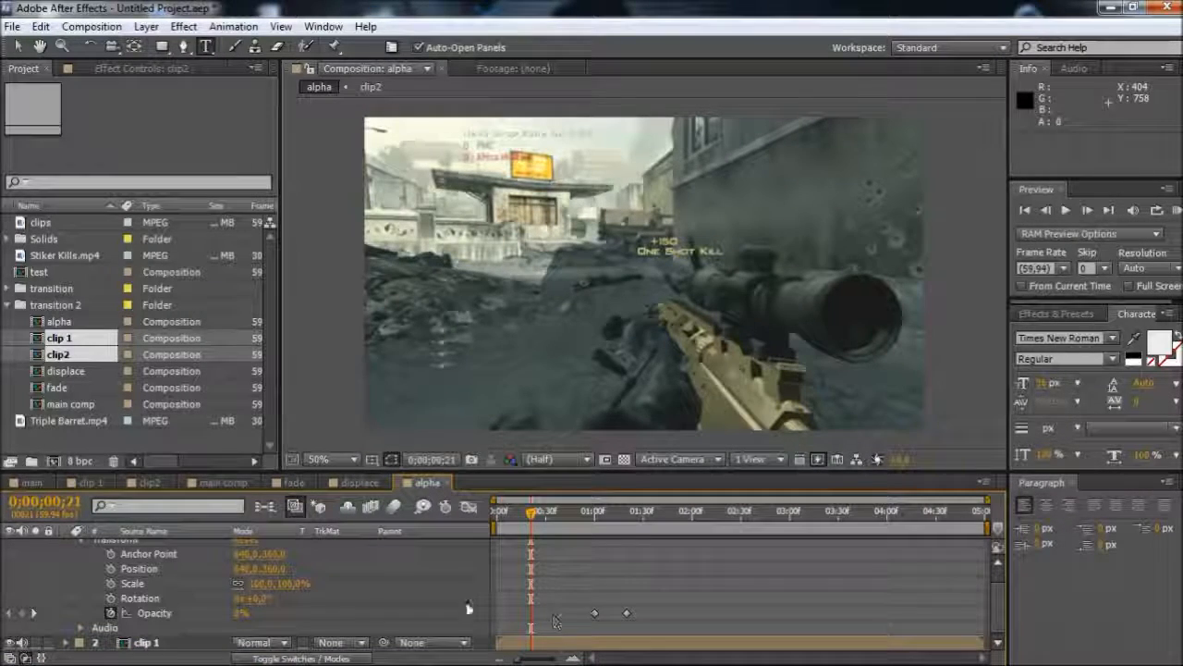
# Show the layer switches in the alpha timeline and make clip2 a 3D layer
pyautogui.scroll(1, 224, 609)
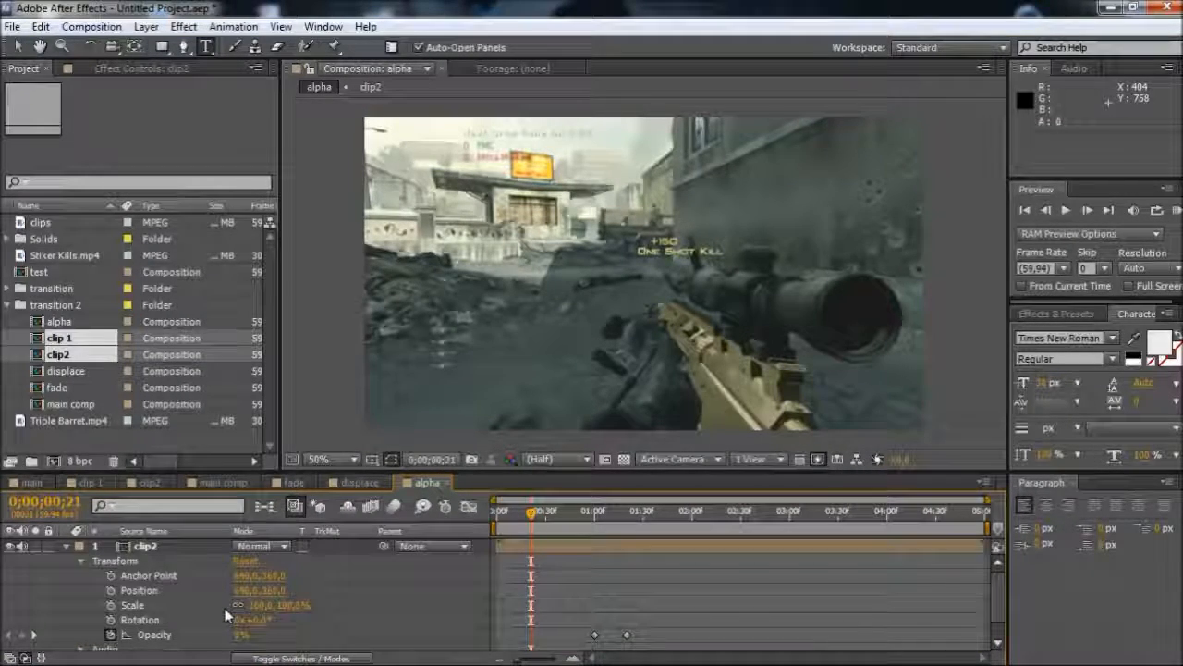
pyautogui.scroll(-1, 211, 629)
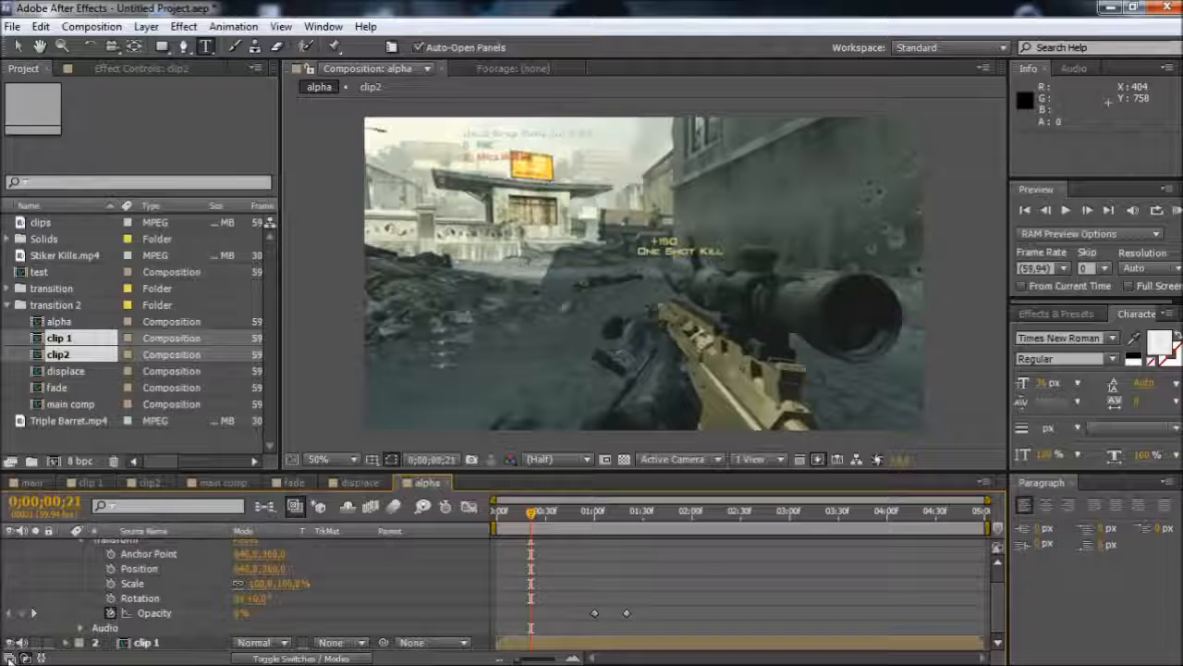
pyautogui.click(9, 658)
pyautogui.scroll(1, 452, 583)
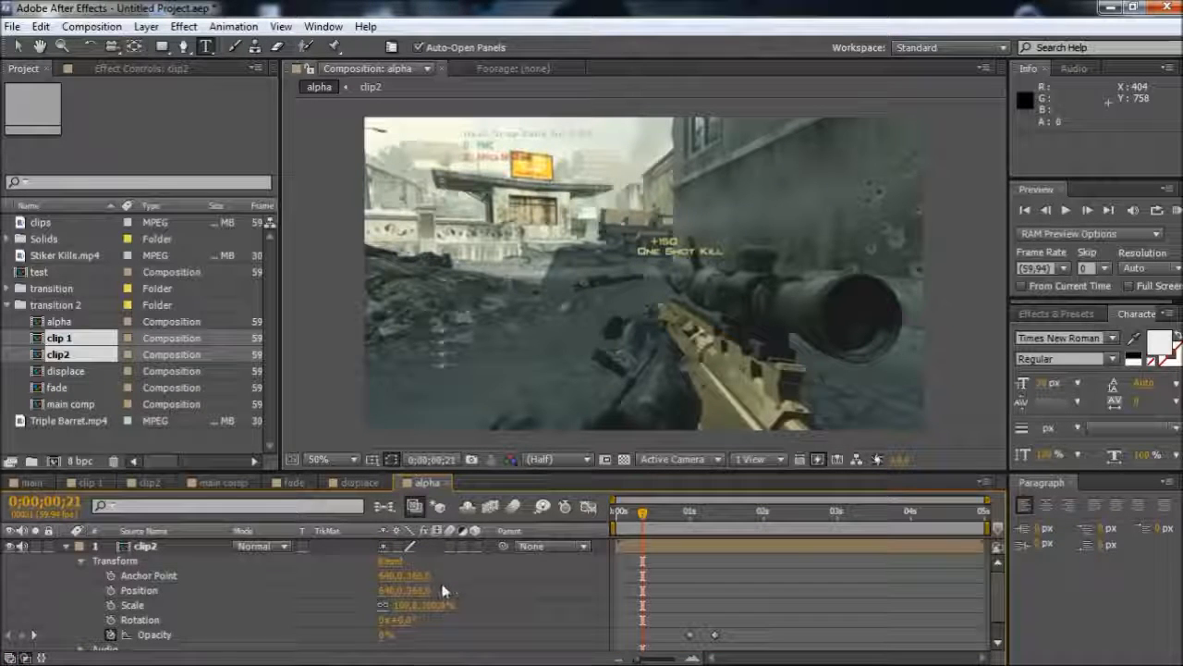
pyautogui.click(476, 545)
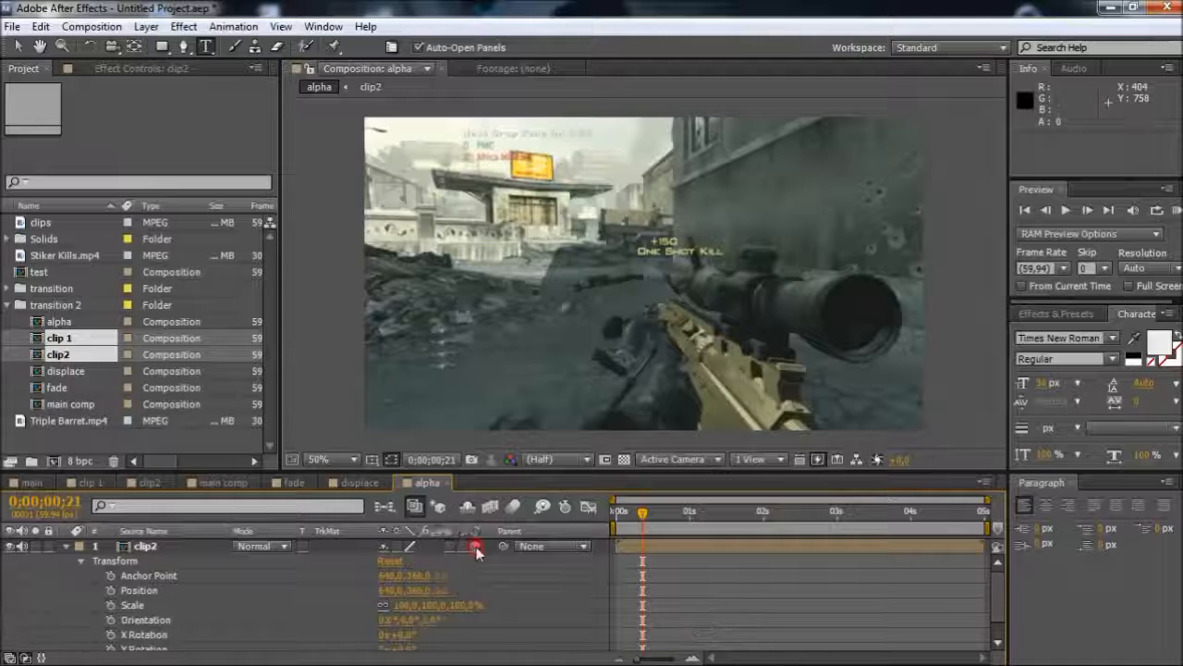
# Set the Y Rotation of the clip2 layer to -180° and scrub to 0;00;01;54 to check the mirrored clip
pyautogui.click(690, 513)
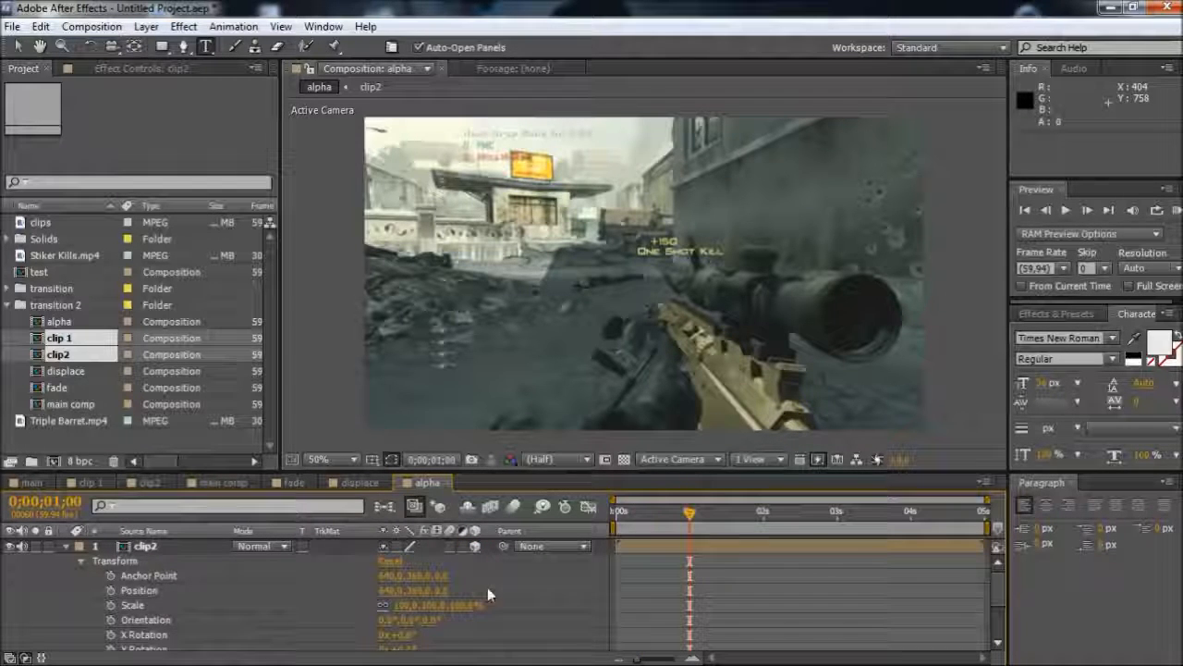
pyautogui.scroll(-3, 748, 560)
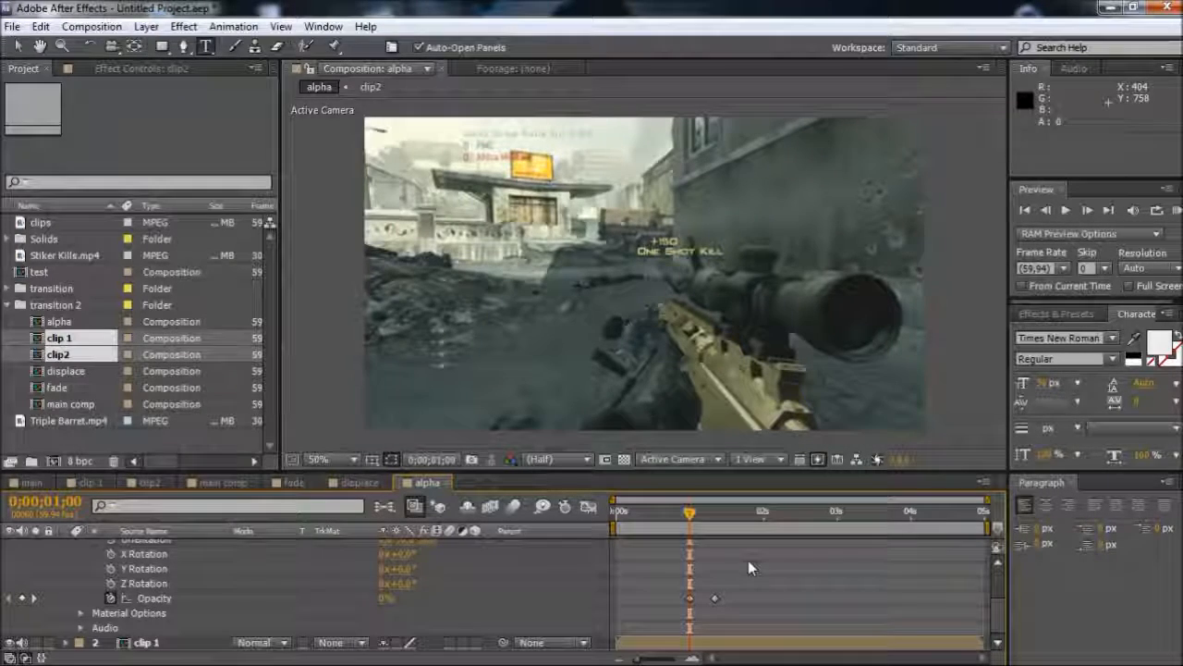
pyautogui.scroll(3, 676, 575)
pyautogui.scroll(-3, 677, 568)
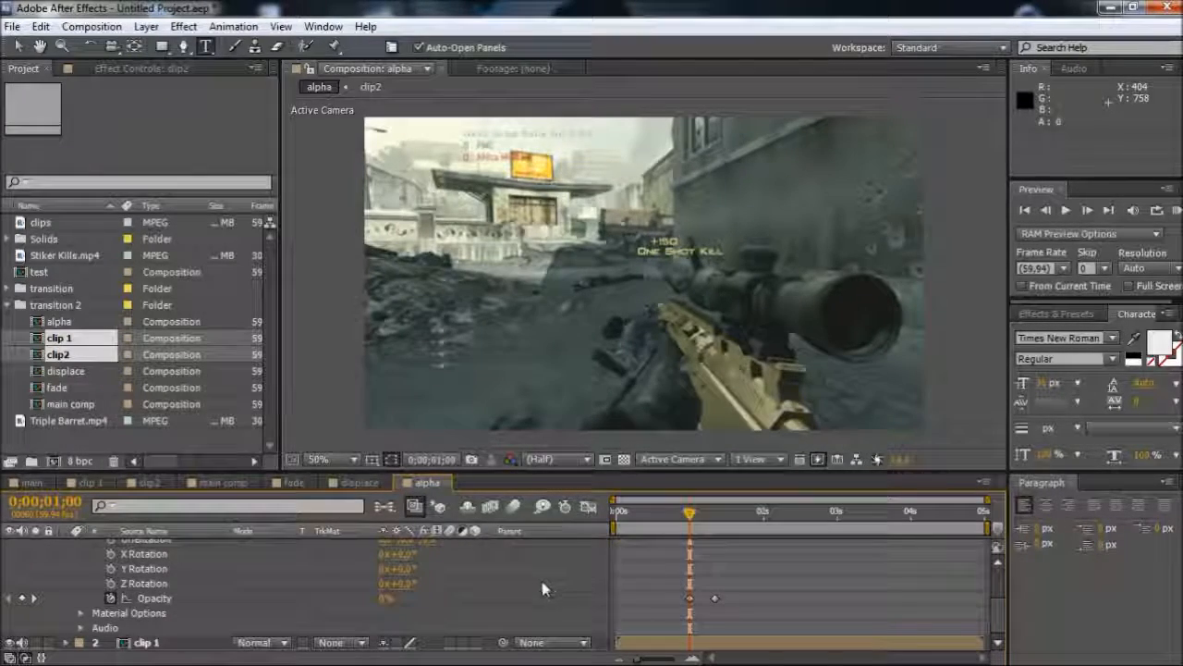
pyautogui.scroll(2, 515, 597)
pyautogui.scroll(2, 415, 588)
pyautogui.scroll(-2, 415, 588)
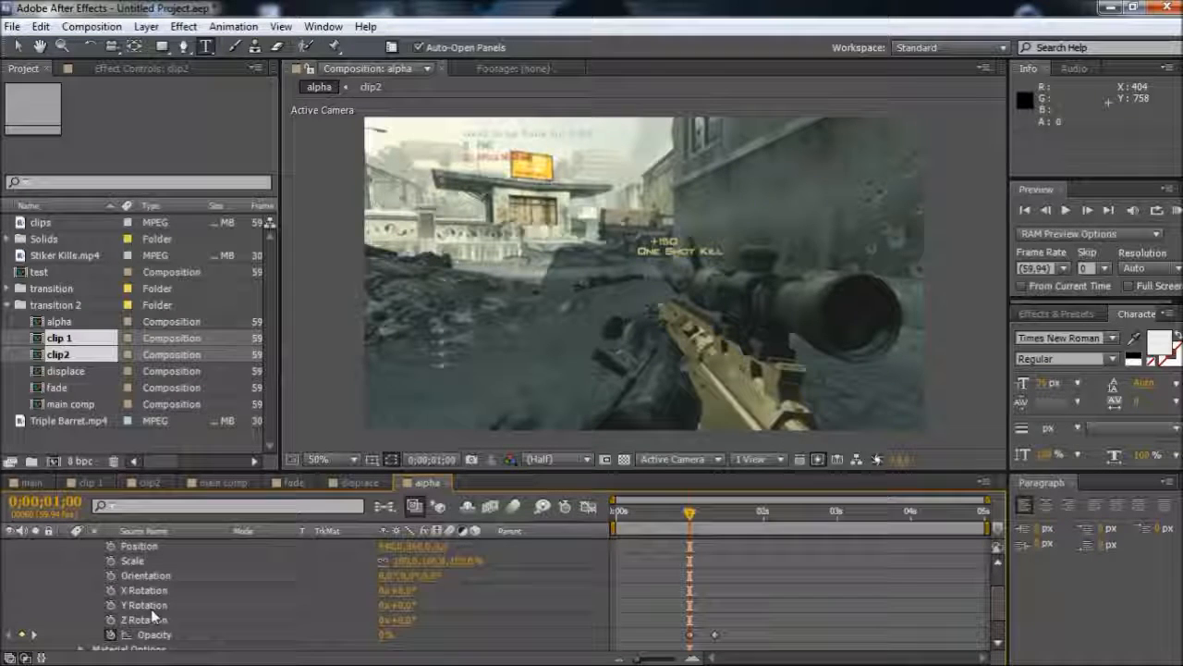
pyautogui.click(144, 604)
pyautogui.click(407, 604)
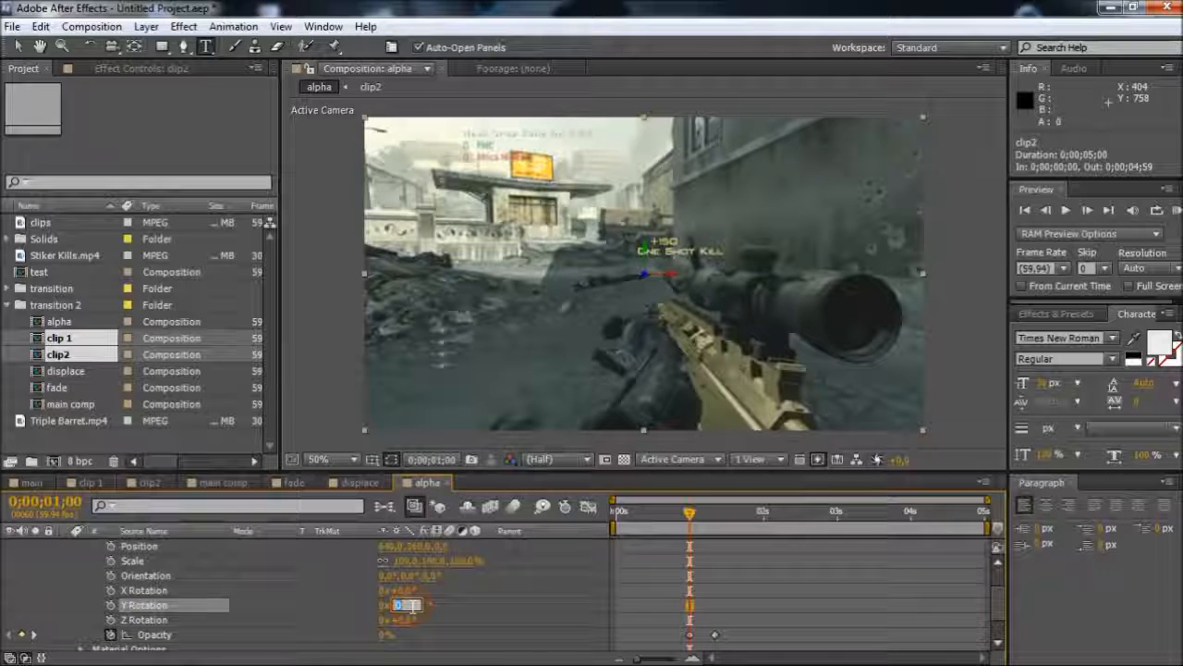
pyautogui.write('-180')
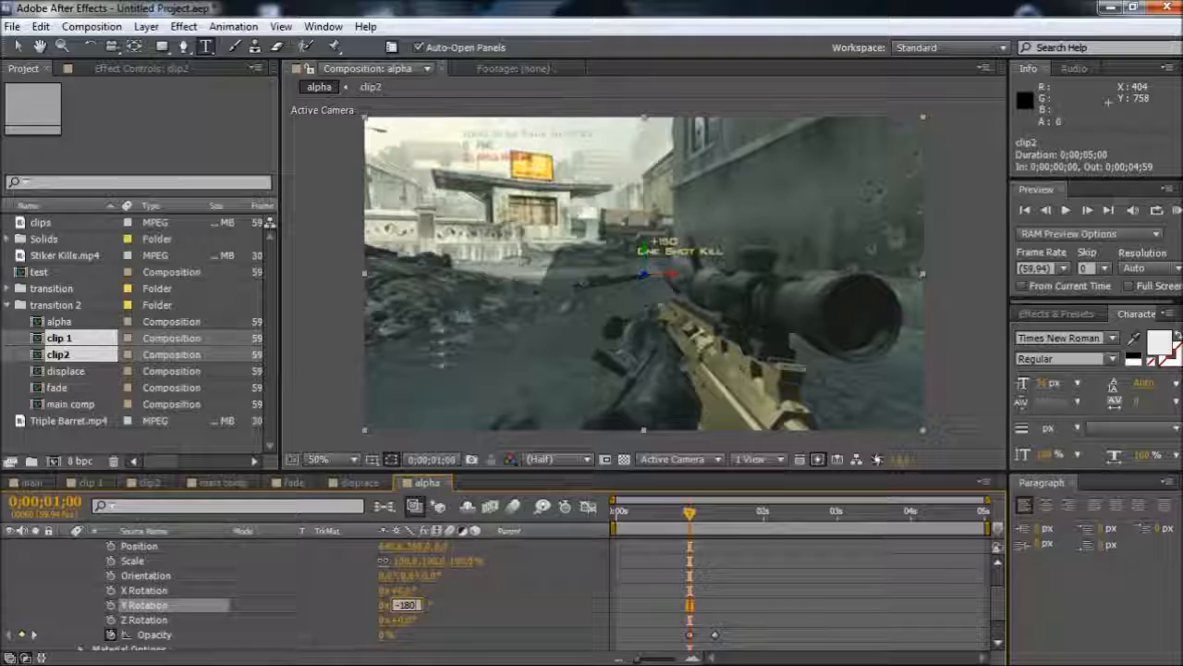
pyautogui.press('Return')
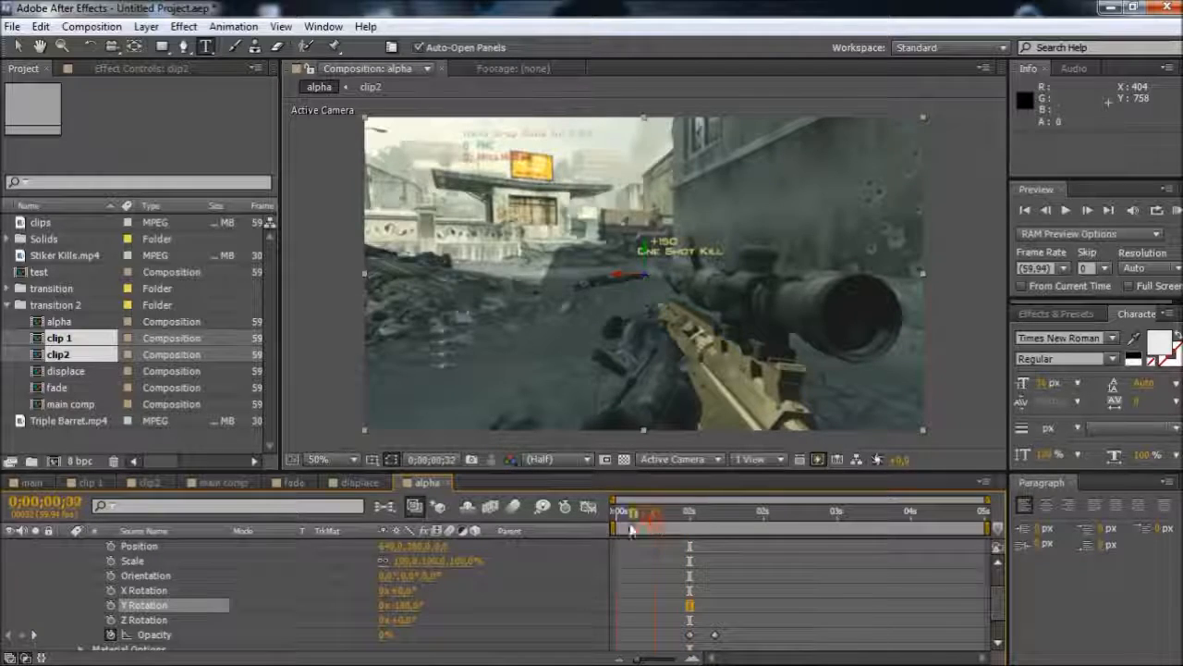
pyautogui.moveTo(689, 513); pyautogui.dragTo(759, 554)
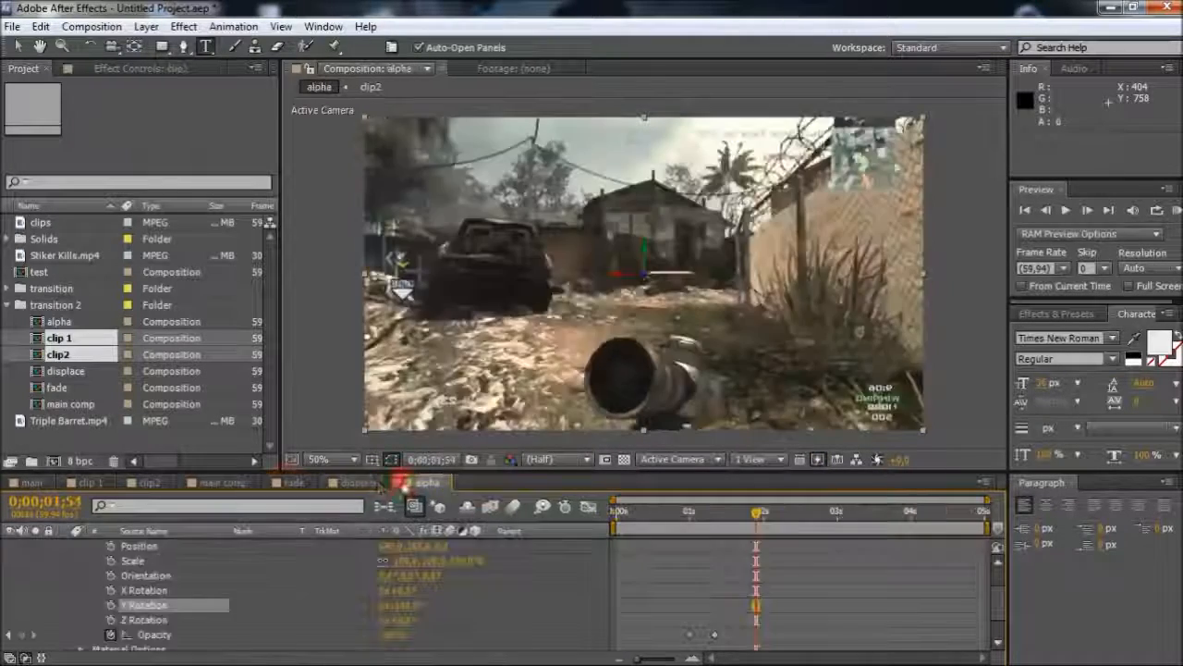
# Add the alpha, fade and displace compositions as layers in main comp, stacked in that order
pyautogui.click(353, 481)
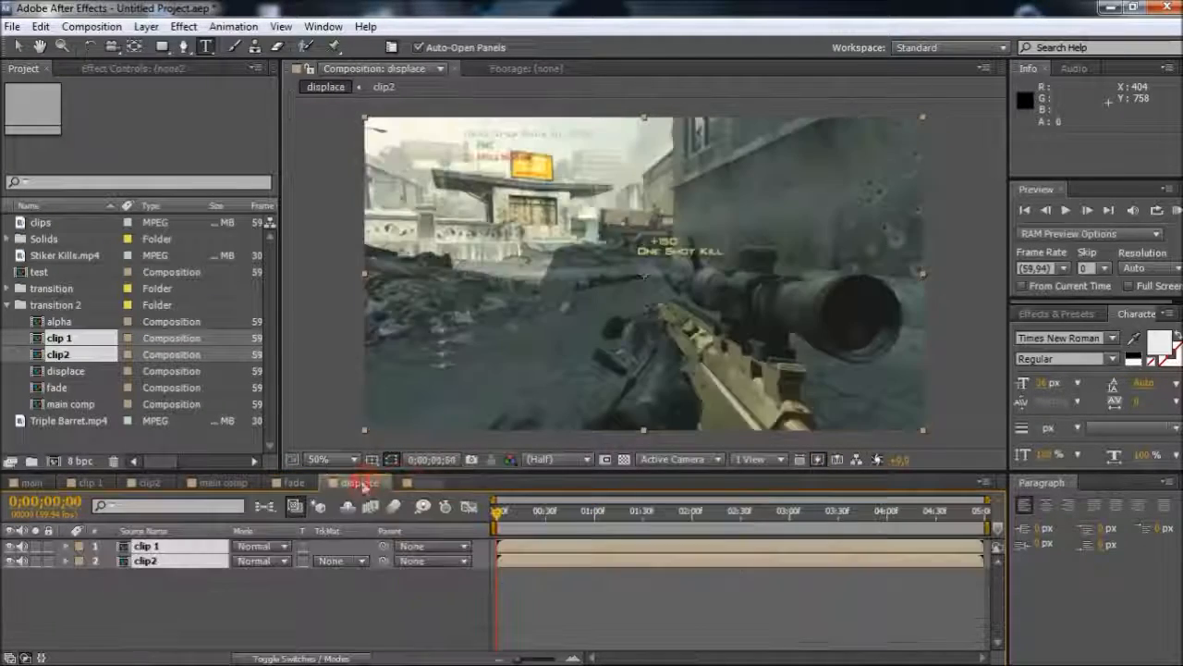
pyautogui.click(222, 484)
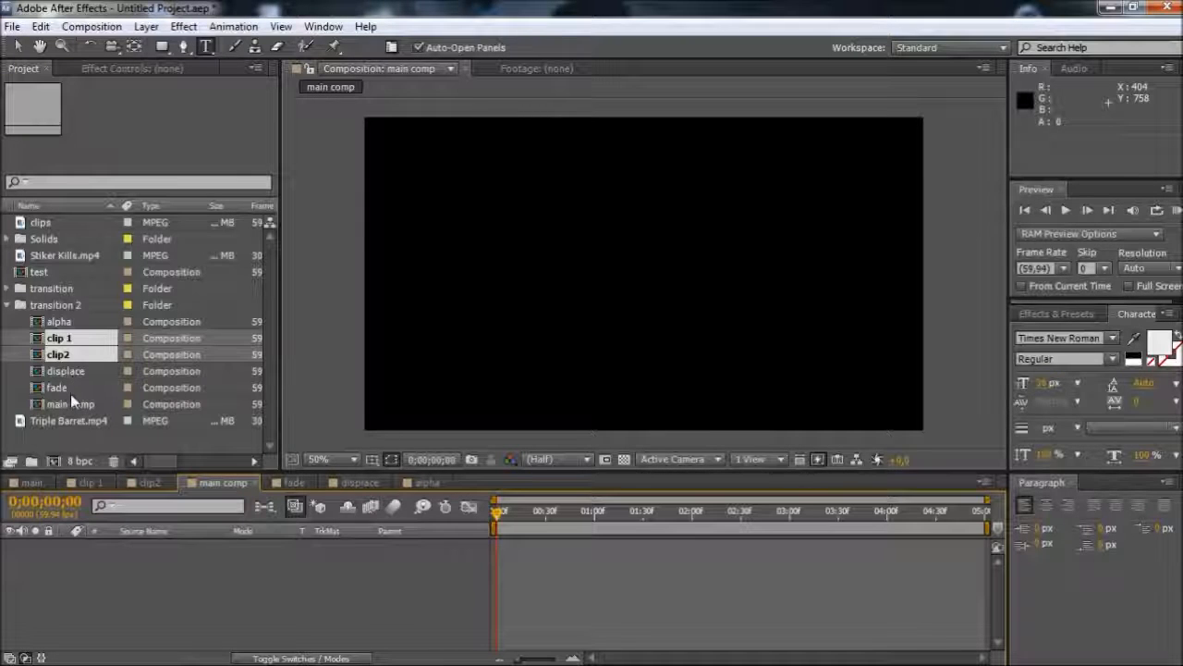
pyautogui.keyDown('shift'); pyautogui.click(70, 393); pyautogui.keyUp('shift')
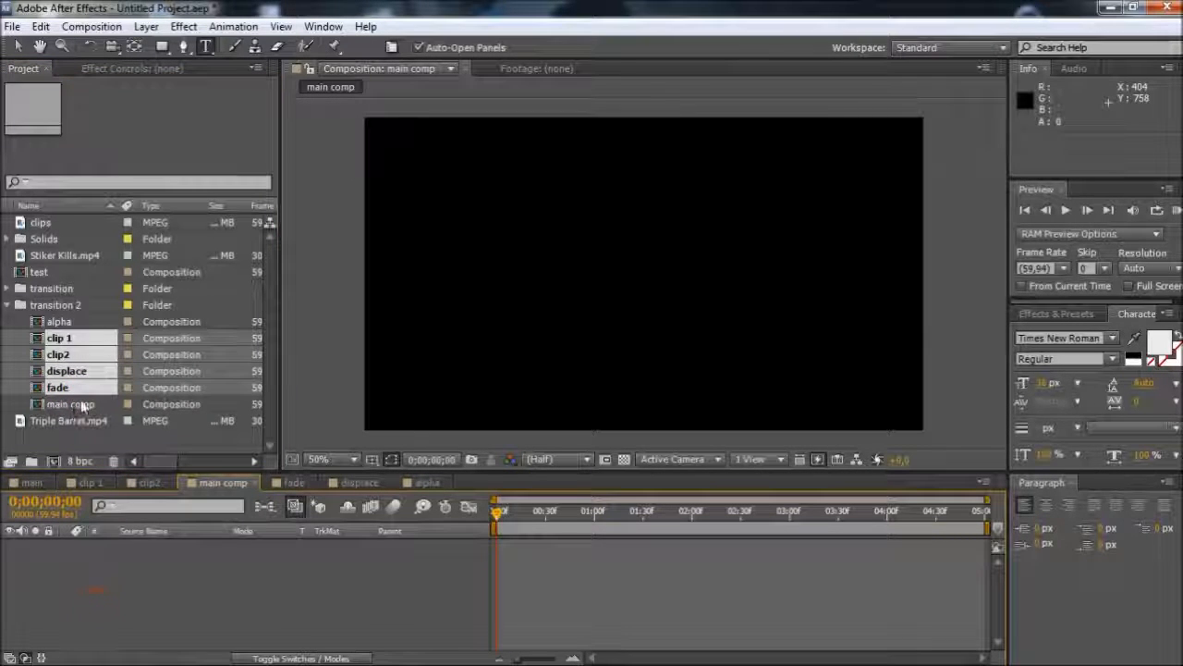
pyautogui.click(75, 320)
pyautogui.moveTo(74, 321); pyautogui.dragTo(93, 562)
pyautogui.moveTo(65, 371); pyautogui.dragTo(89, 588)
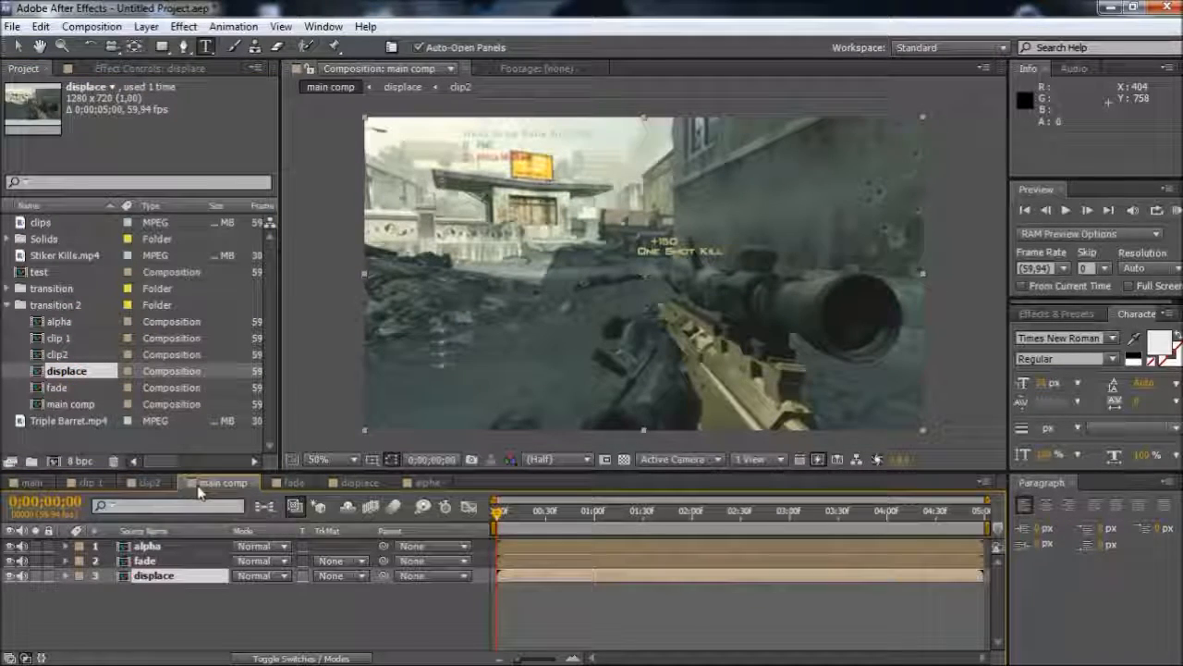
# Create a black comp-size solid above the alpha, fade and displace layers in main comp
pyautogui.click(220, 612)
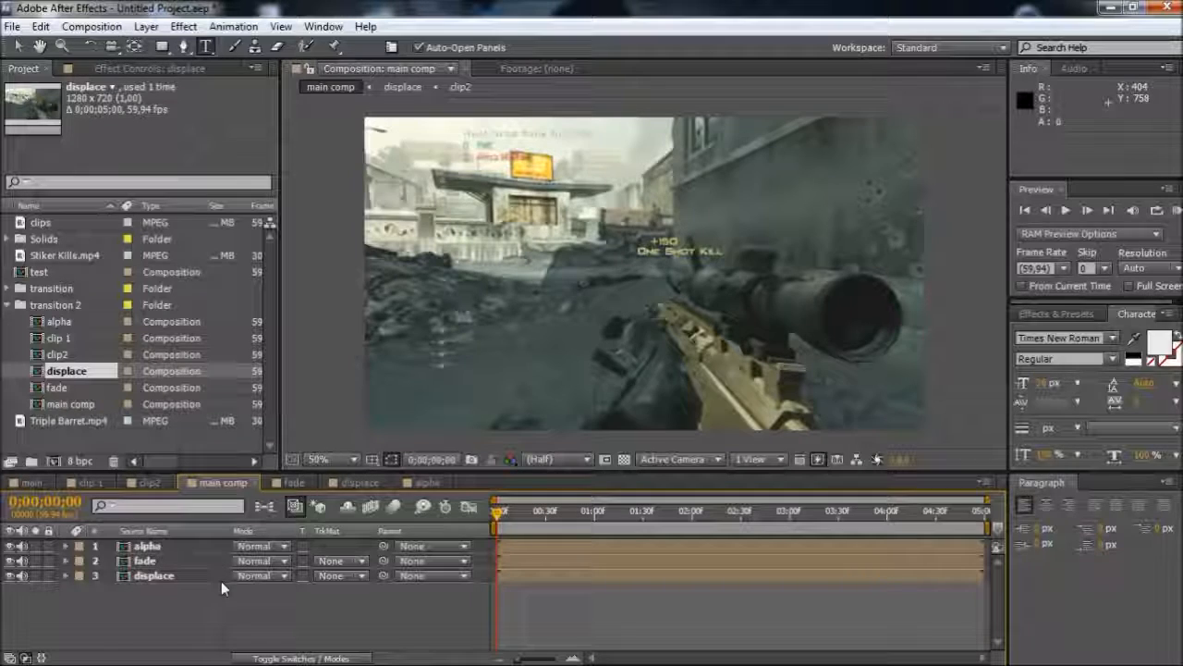
pyautogui.hotkey('ctrl', 'y')
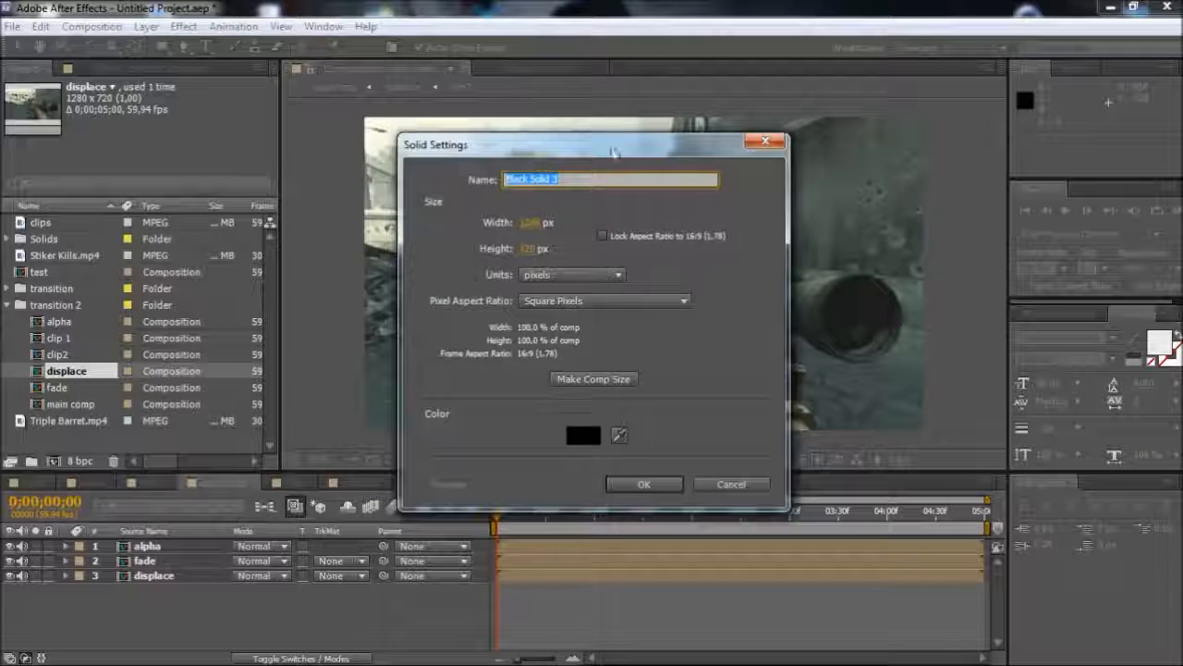
pyautogui.click(641, 485)
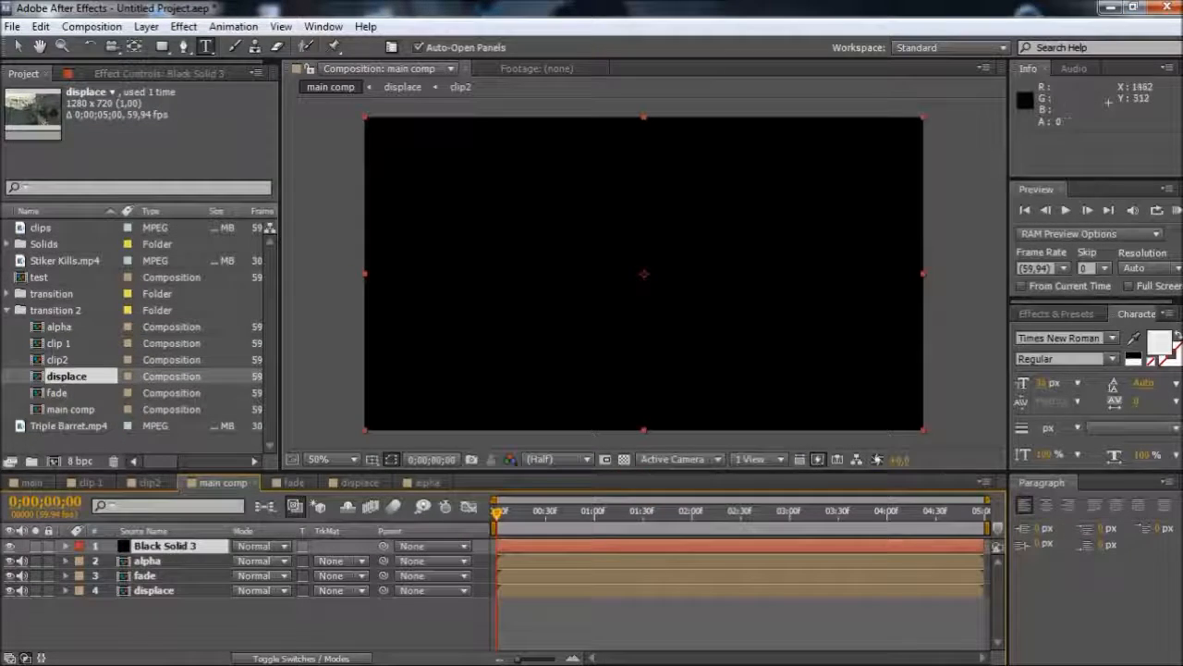
# Find the Trapcode Form effect and apply it to the black solid in main comp
pyautogui.click(1052, 319)
pyautogui.doubleClick(1097, 337)
pyautogui.moveTo(1096, 337); pyautogui.dragTo(990, 350)
pyautogui.press('BackSpace')
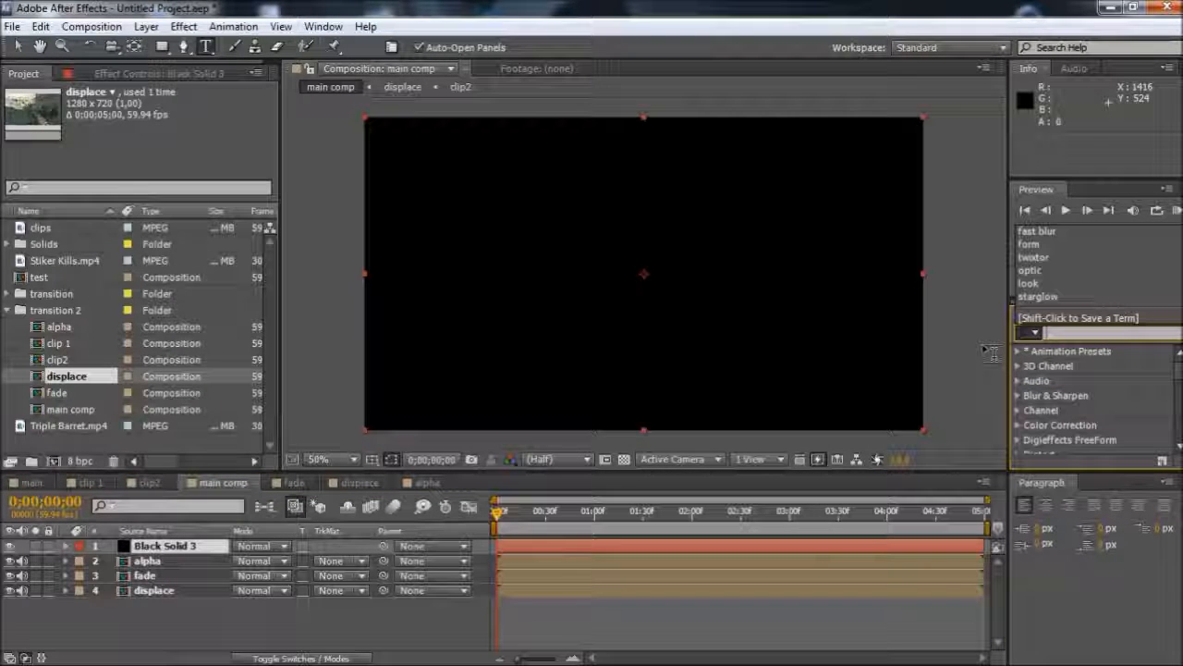
pyautogui.write('form')
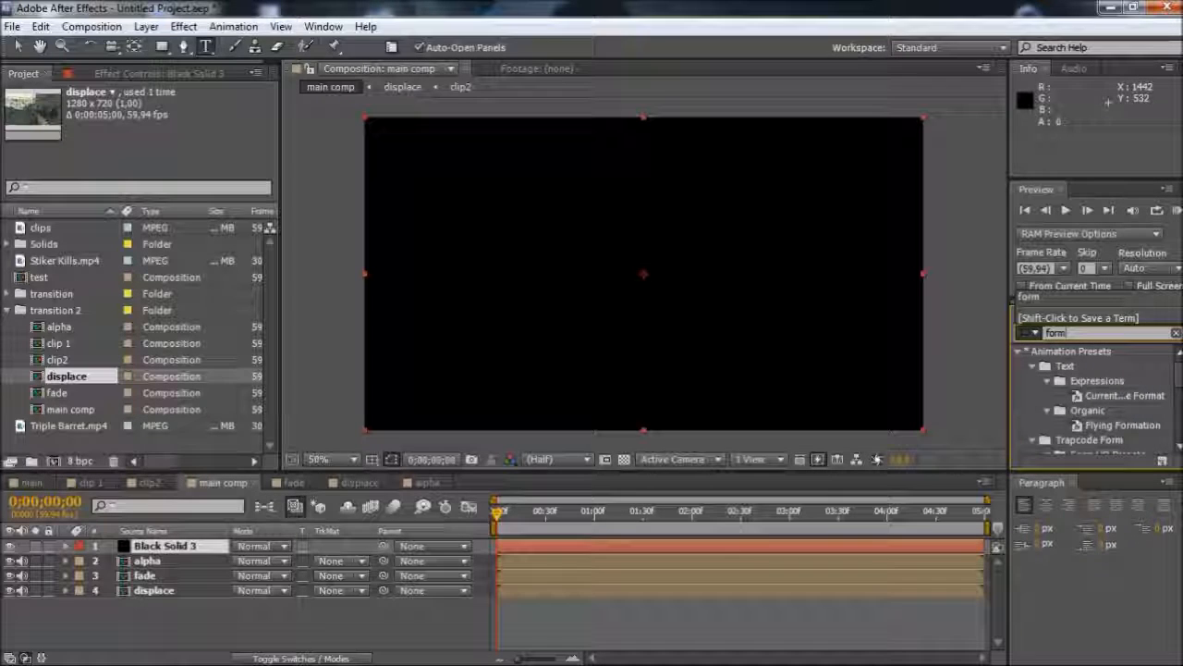
pyautogui.moveTo(1178, 373); pyautogui.dragTo(1164, 481)
pyautogui.doubleClick(1066, 447)
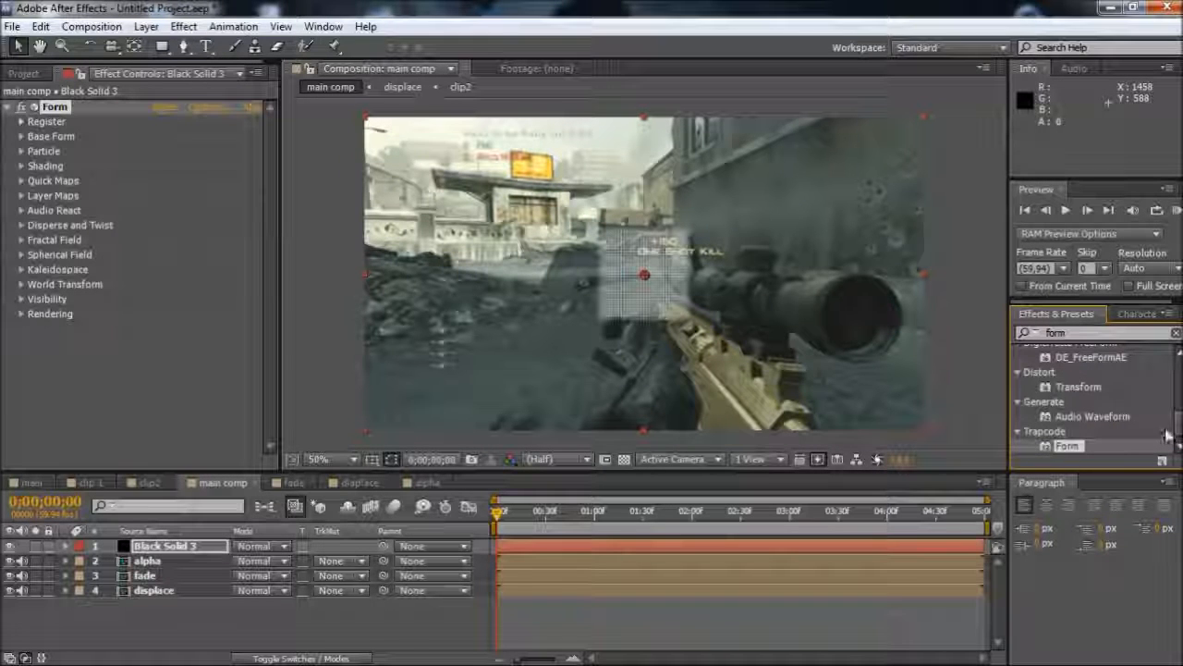
pyautogui.moveTo(1179, 436)
pyautogui.mouseDown()
pyautogui.moveTo(1179, 421)
pyautogui.moveTo(1179, 439)
pyautogui.mouseUp()
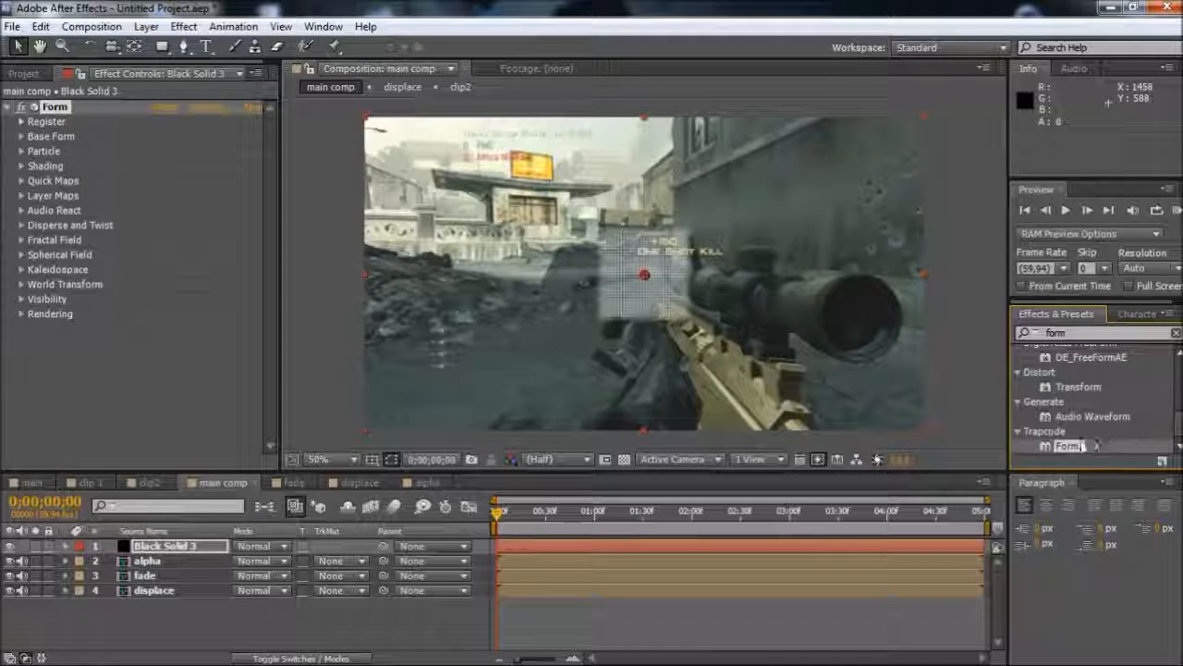
pyautogui.moveTo(1050, 435); pyautogui.dragTo(438, 569)
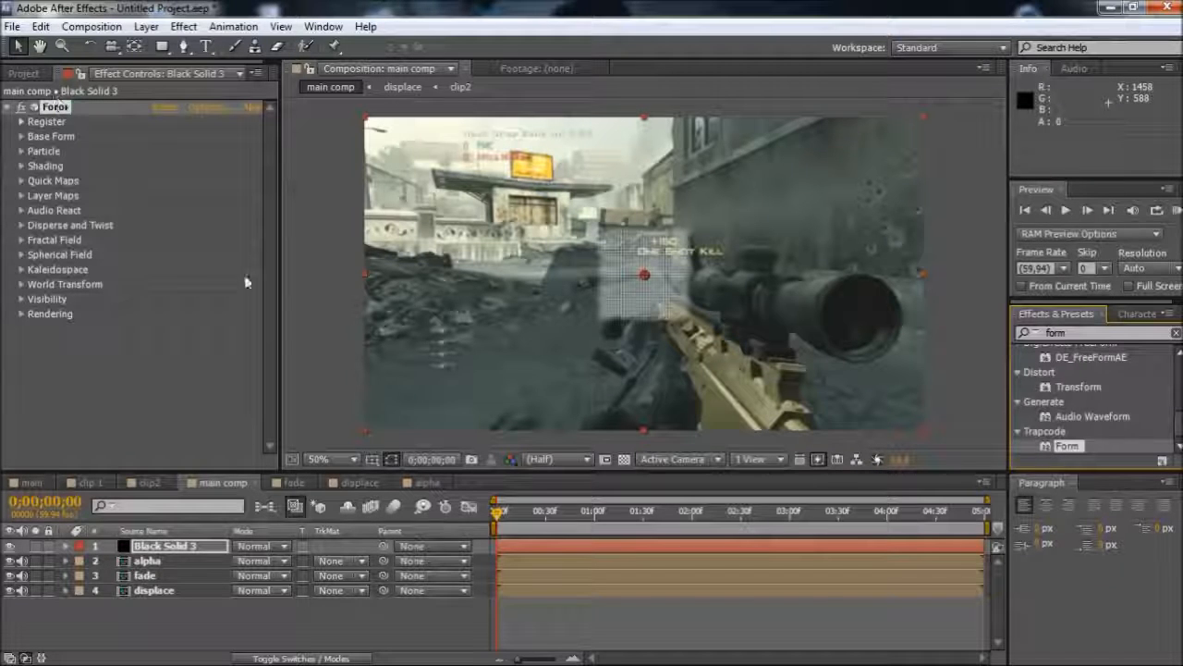
# Set the Form effect's base form to Size X 1280, Size Y 720 and Size Z 0
pyautogui.click(22, 136)
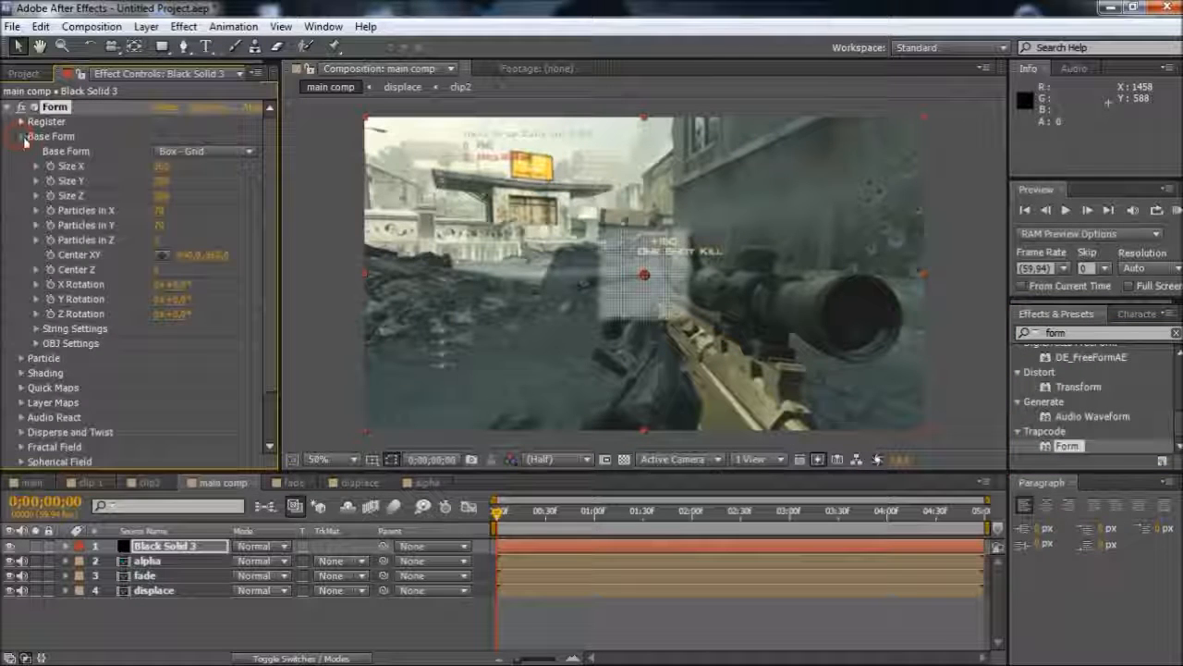
pyautogui.click(162, 168)
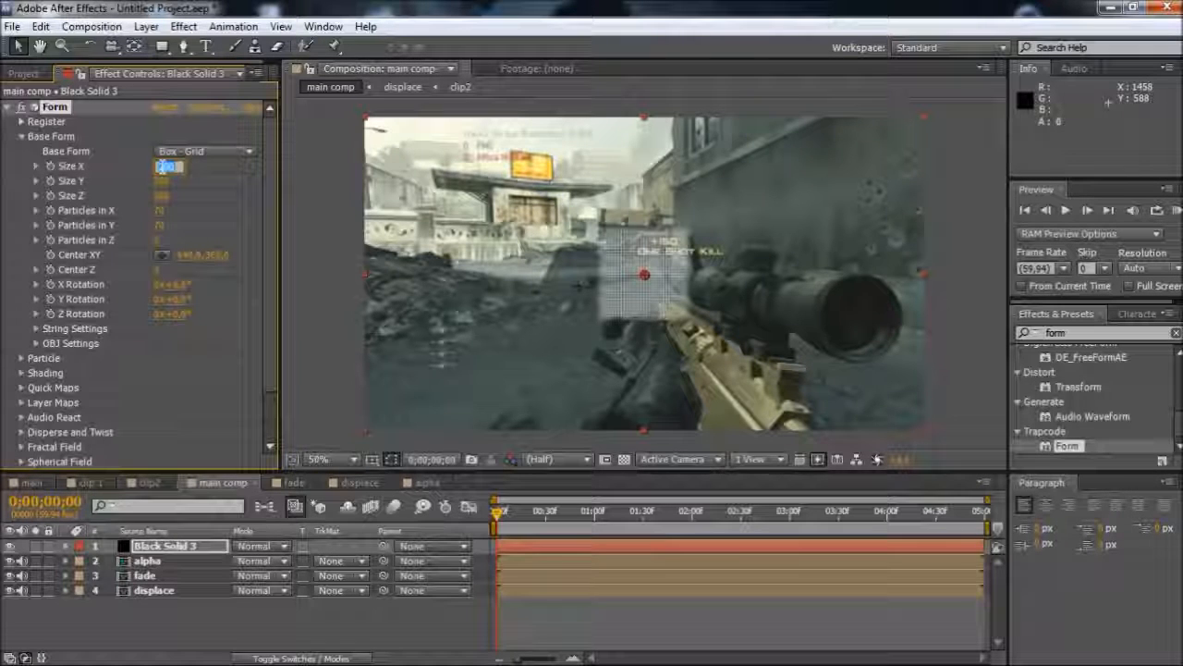
pyautogui.write('12')
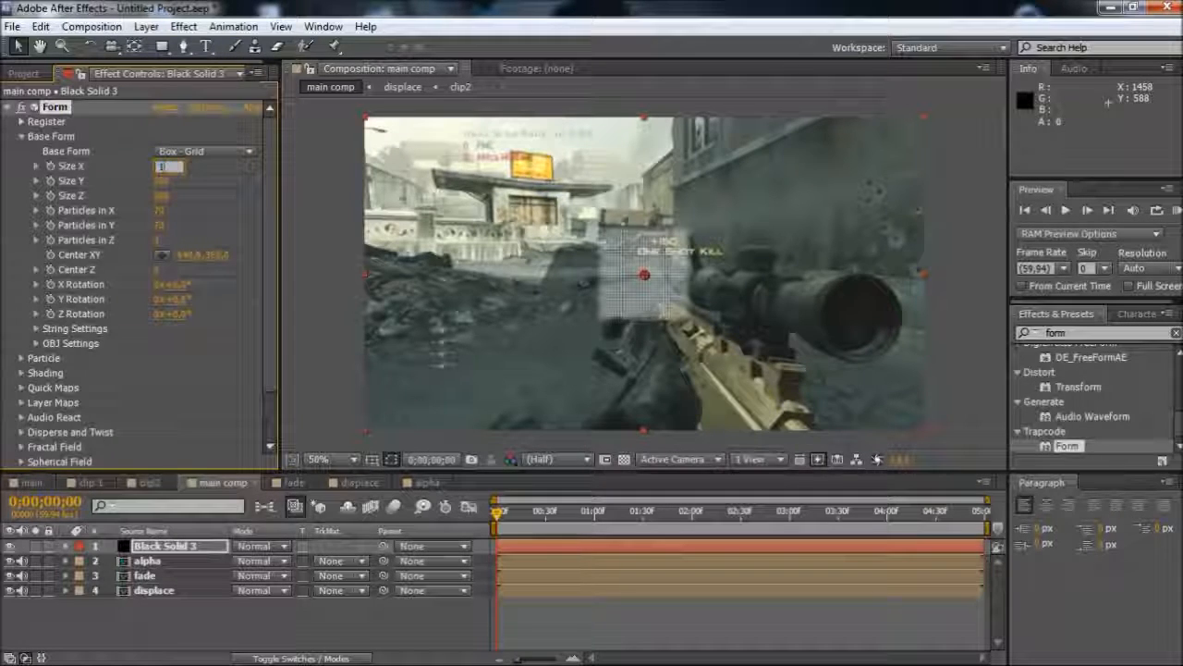
pyautogui.write('80')
pyautogui.press('Tab')
pyautogui.write('720')
pyautogui.press('Return')
pyautogui.click(162, 195)
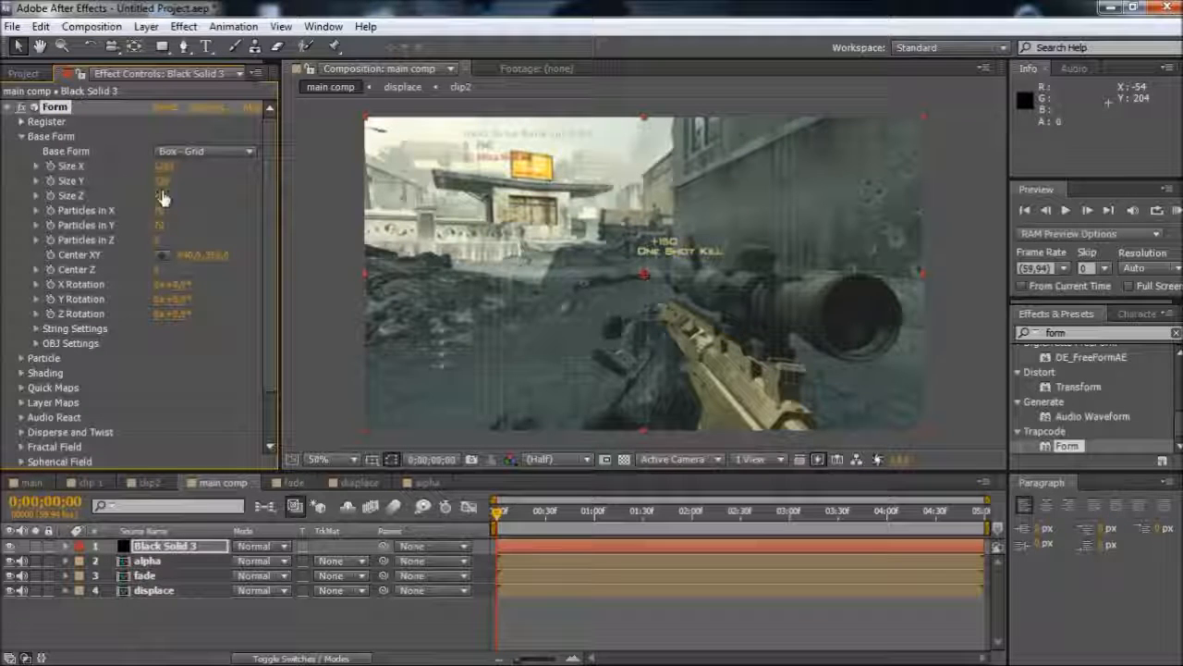
pyautogui.press('Return')
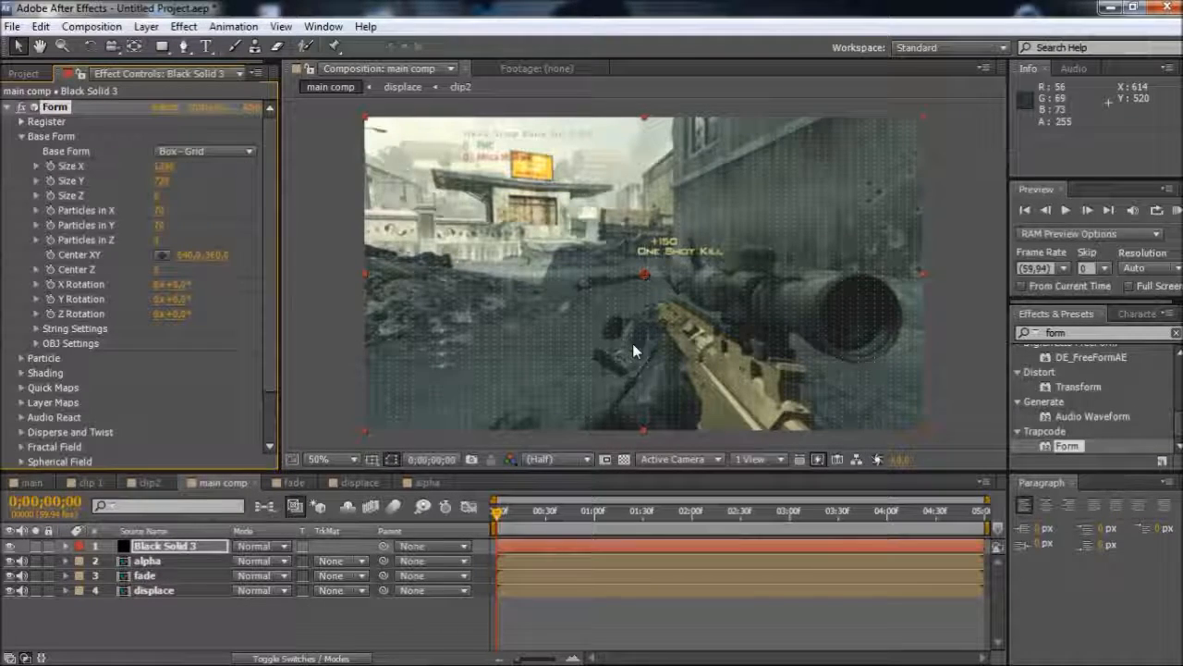
# Inspect the particle grid up close and set the base form's Particles in X to 400
pyautogui.scroll(3, 633, 343)
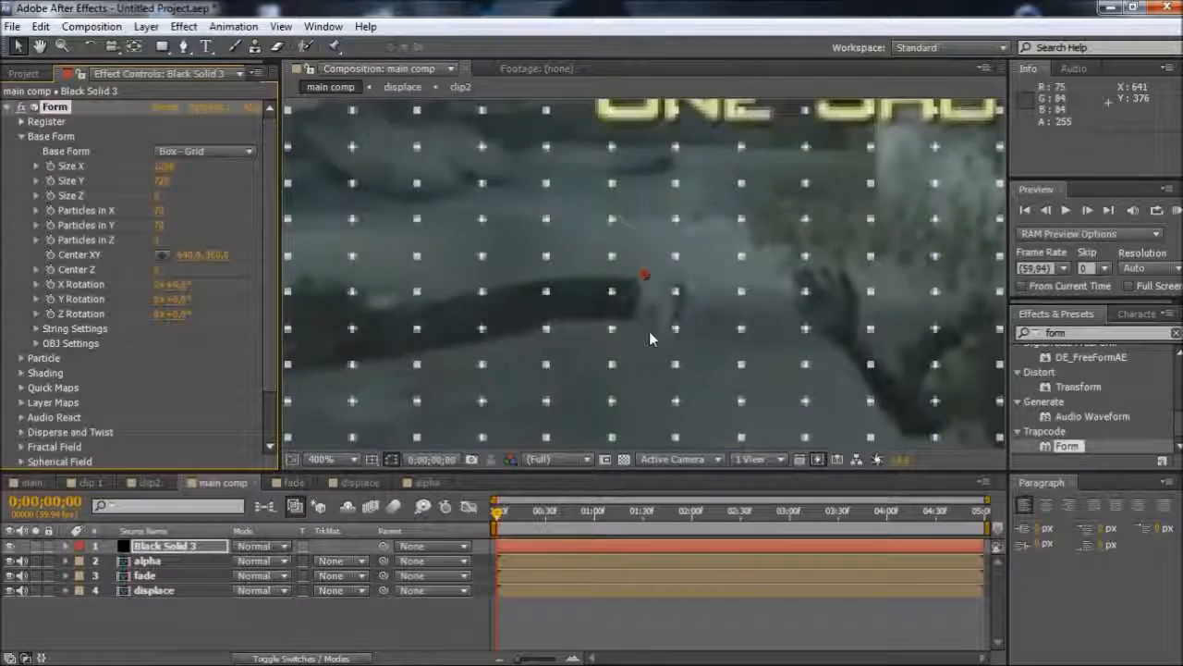
pyautogui.scroll(-2, 649, 332)
pyautogui.moveTo(793, 321); pyautogui.dragTo(567, 174)
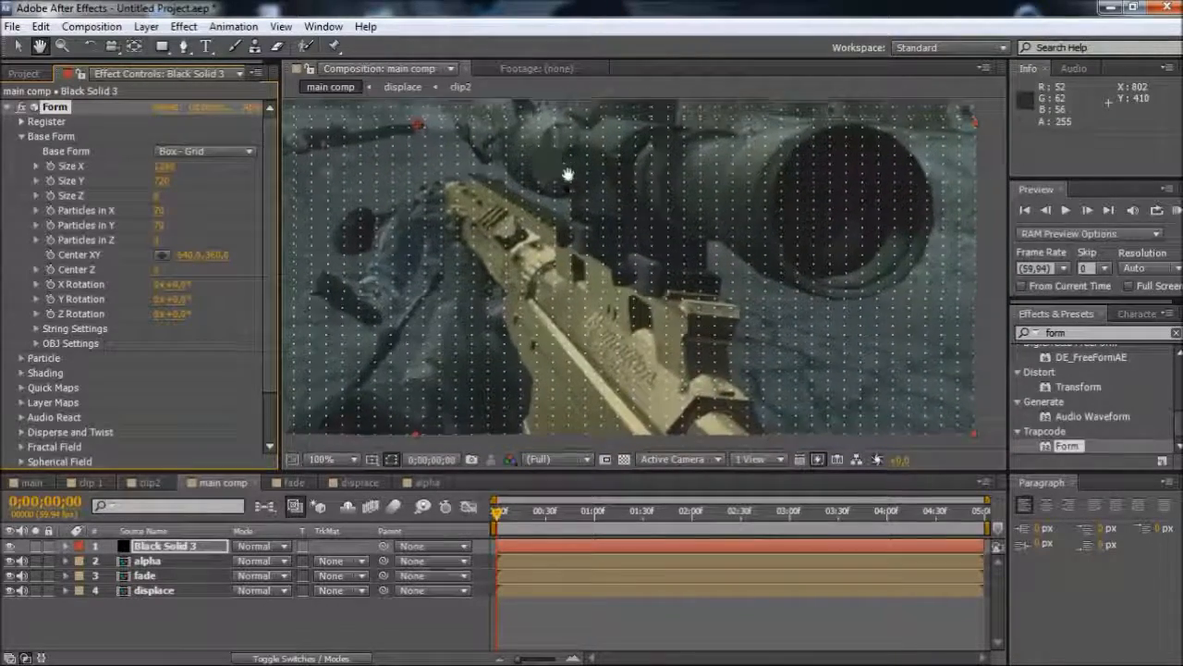
pyautogui.scroll(-2, 586, 219)
pyautogui.moveTo(559, 238); pyautogui.dragTo(661, 305)
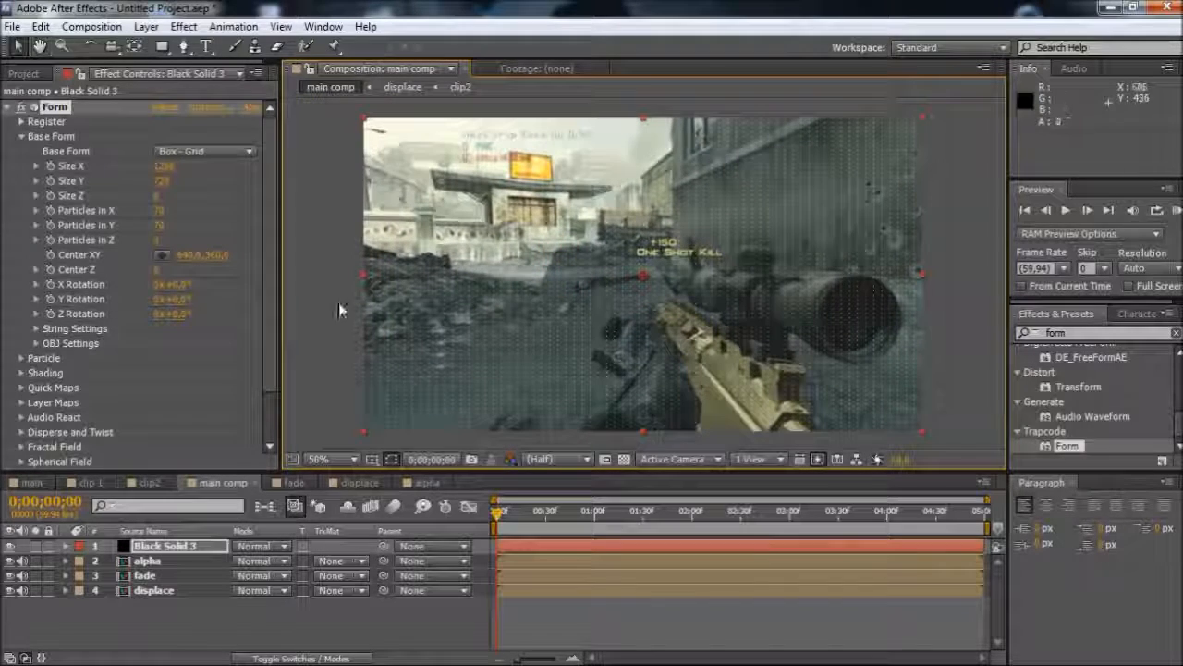
pyautogui.click(159, 213)
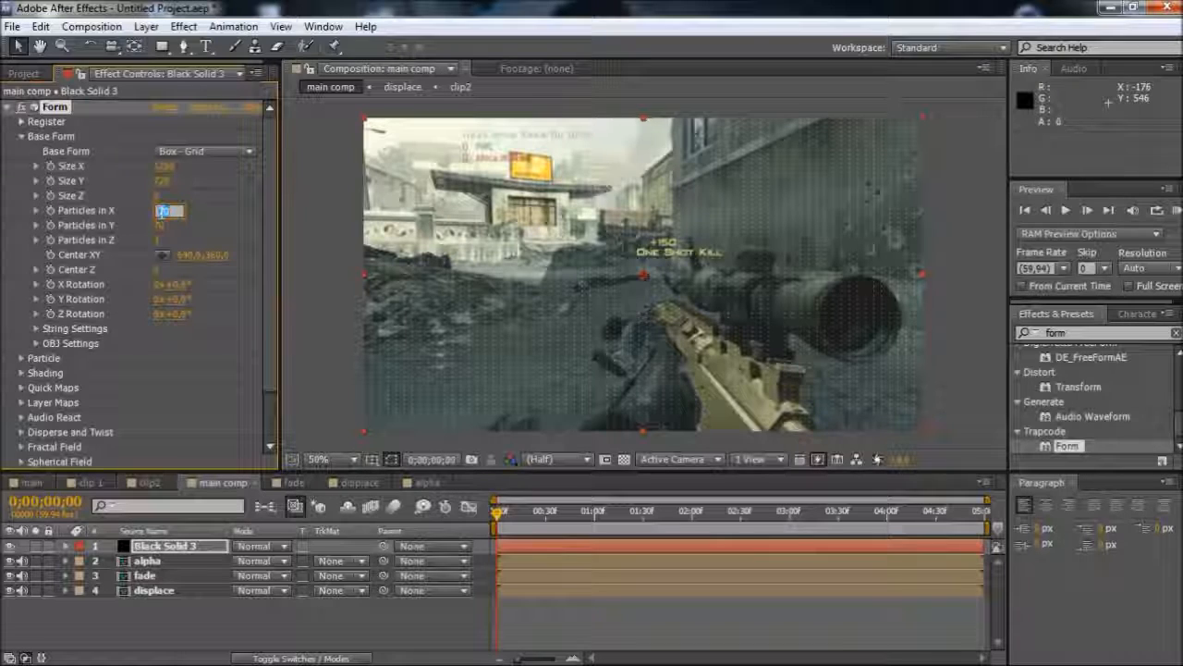
pyautogui.write('4')
pyautogui.write('00')
pyautogui.press('Return')
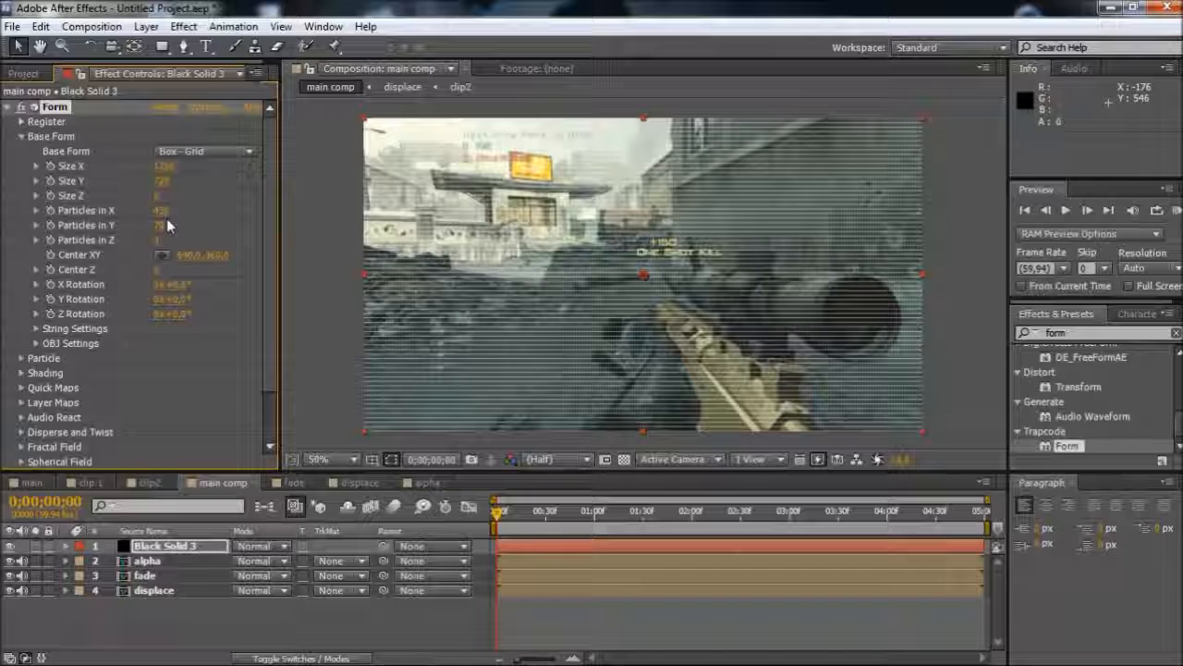
# Set the base form's Particles in Y to 230 and Particles in Z to 1
pyautogui.click(165, 225)
pyautogui.write('230')
pyautogui.press('Return')
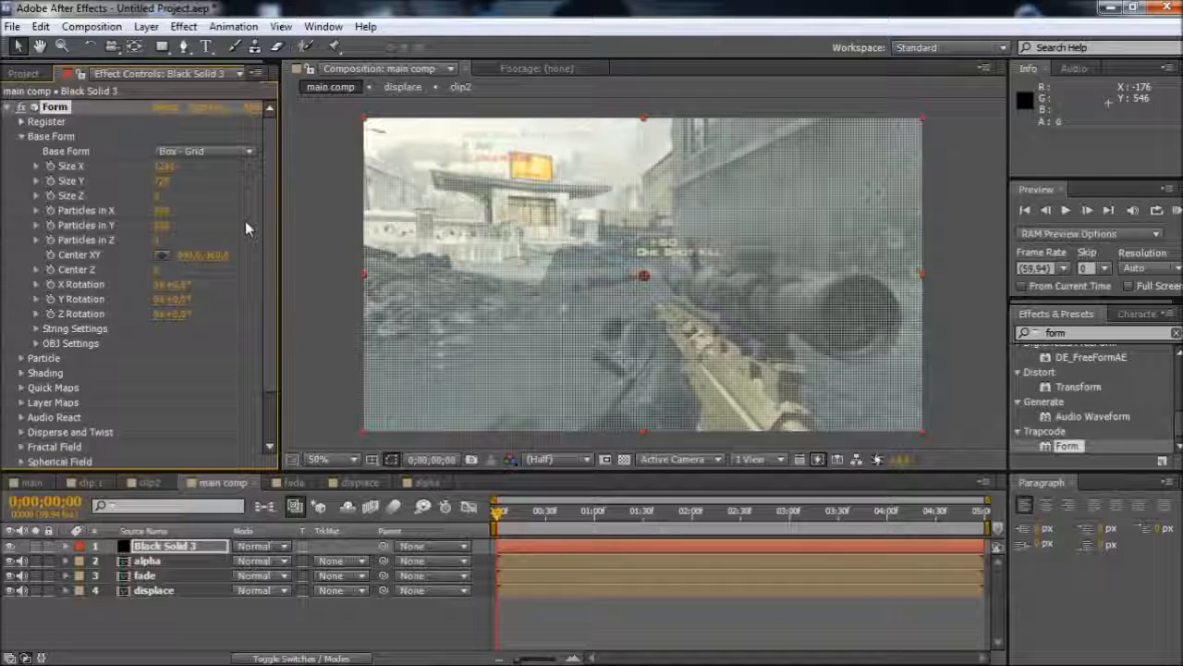
pyautogui.click(161, 239)
pyautogui.press('Return')
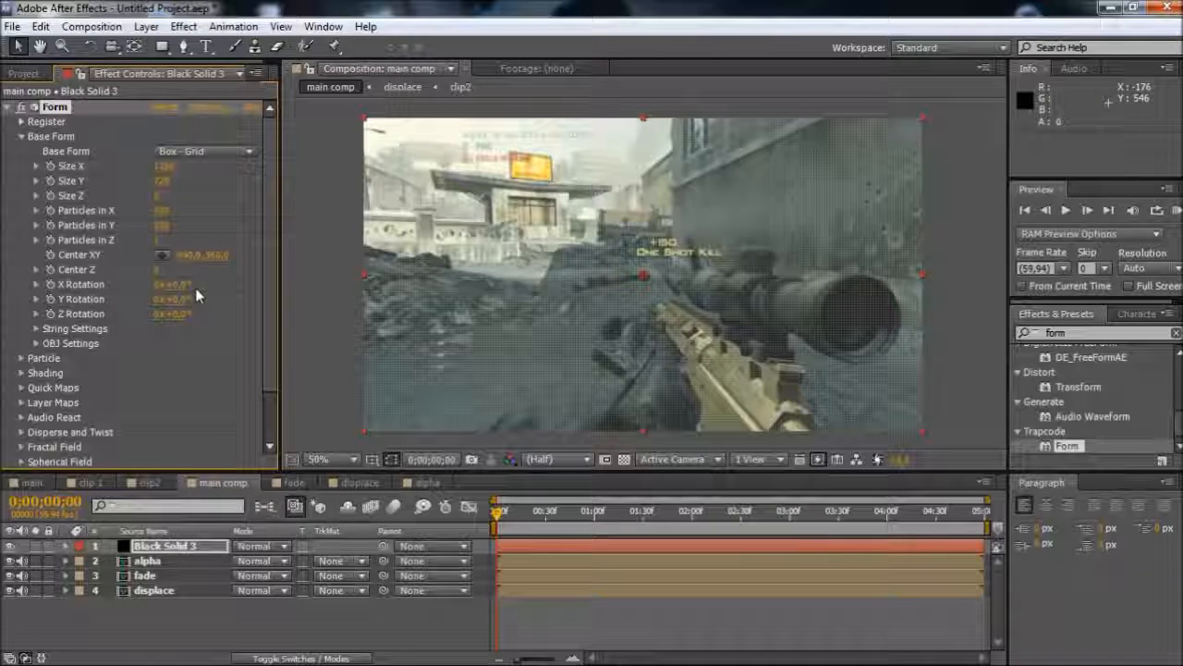
# Set the Form particle Size to 2
pyautogui.click(21, 136)
pyautogui.click(21, 150)
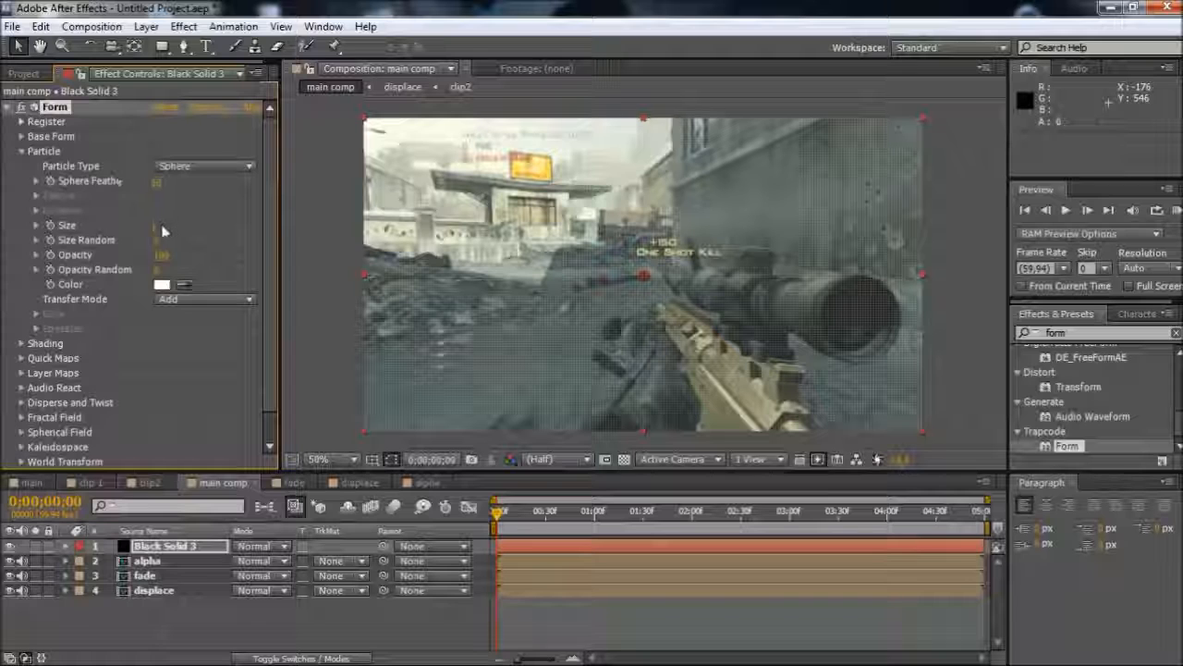
pyautogui.click(161, 226)
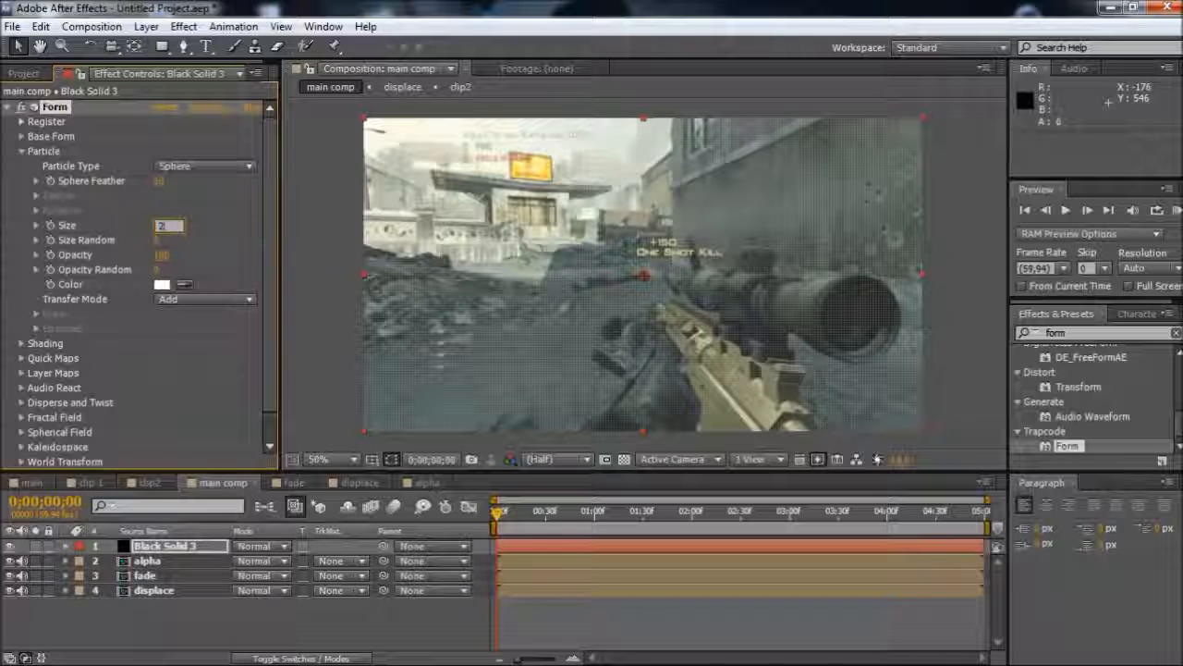
pyautogui.press('Return')
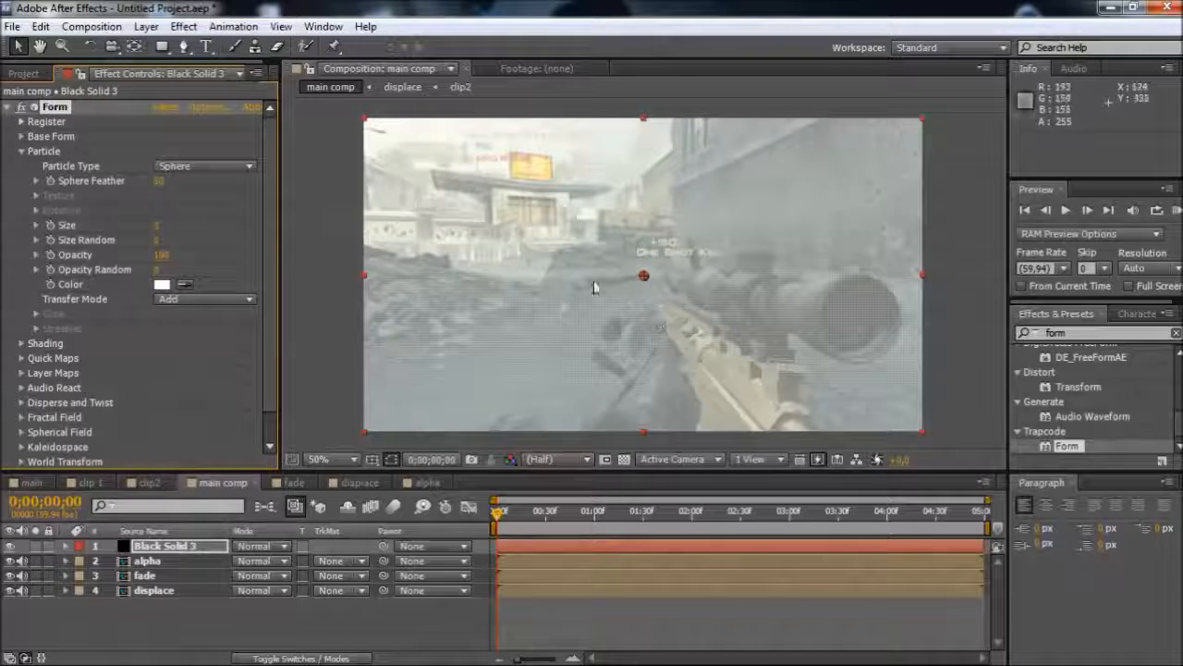
pyautogui.click(24, 152)
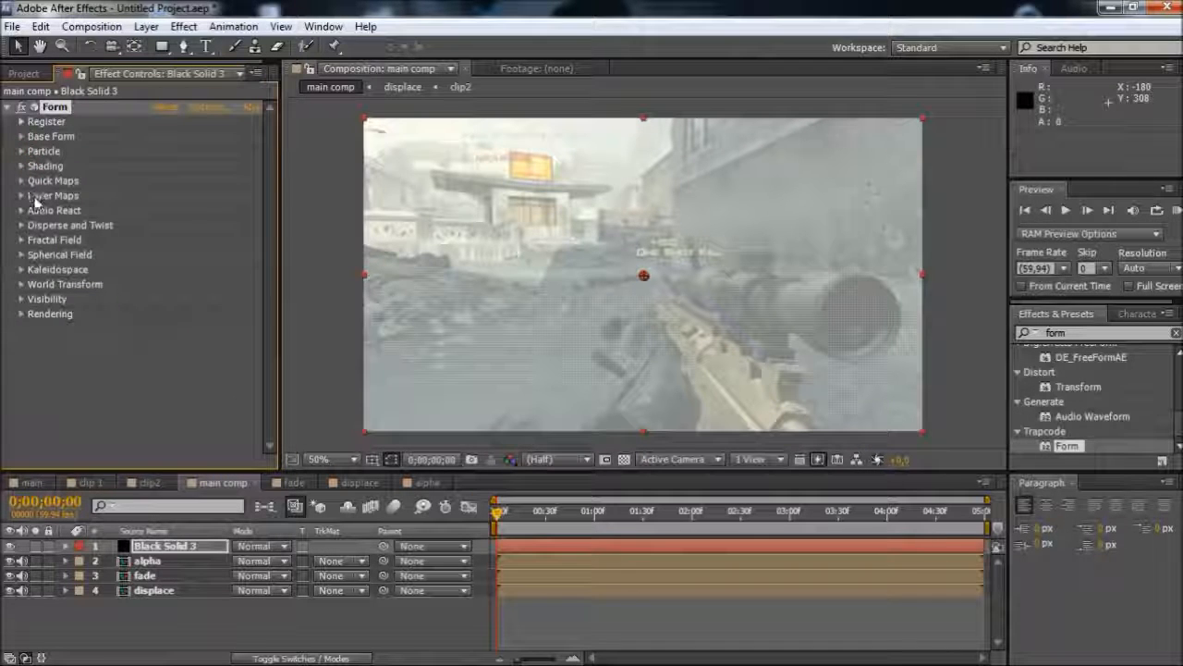
# Configure Form's Color and Alpha layer map to use the alpha layer, with RGBA to RGBA functionality mapped over XY
pyautogui.click(22, 196)
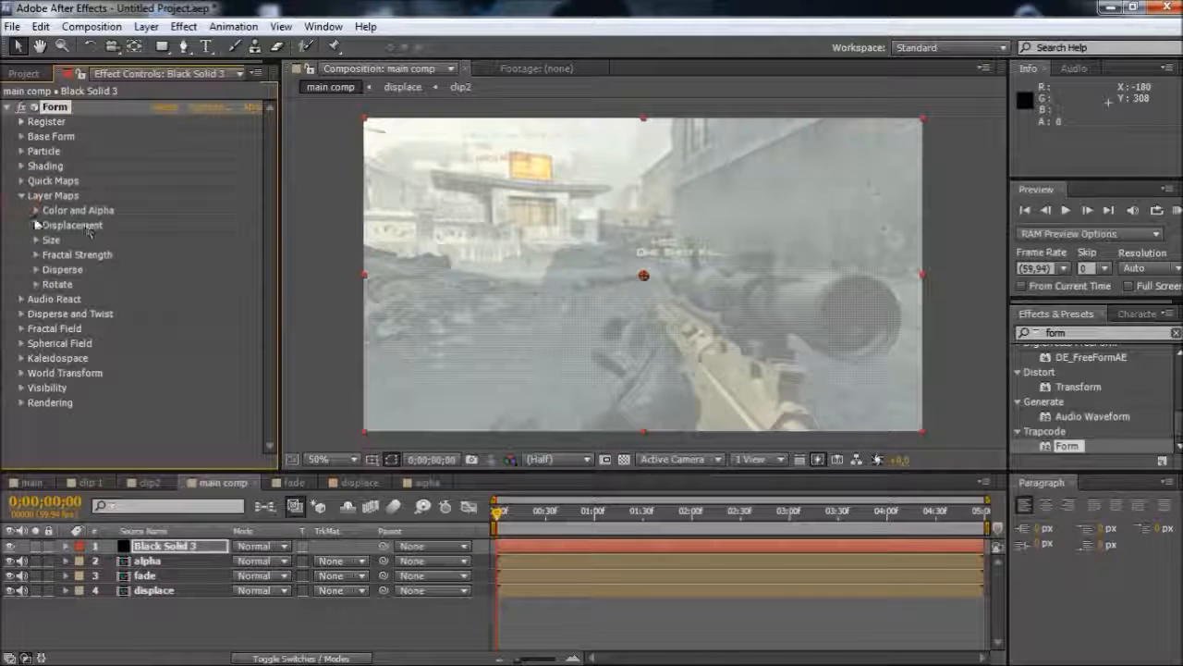
pyautogui.click(35, 211)
pyautogui.click(183, 225)
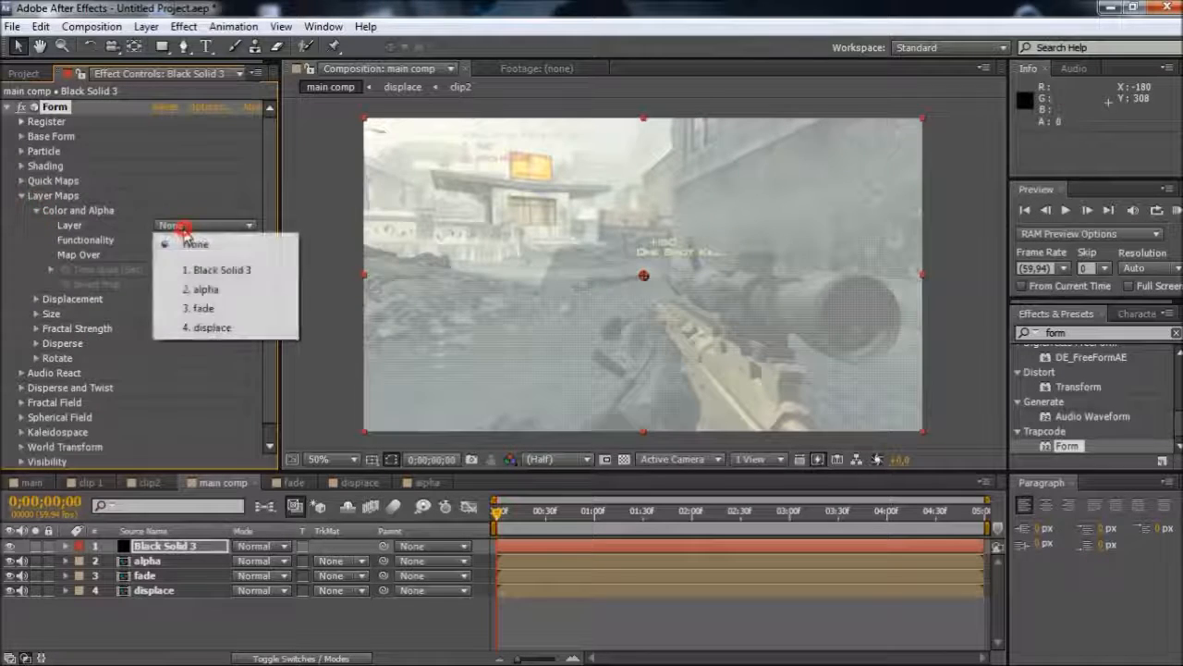
pyautogui.click(205, 290)
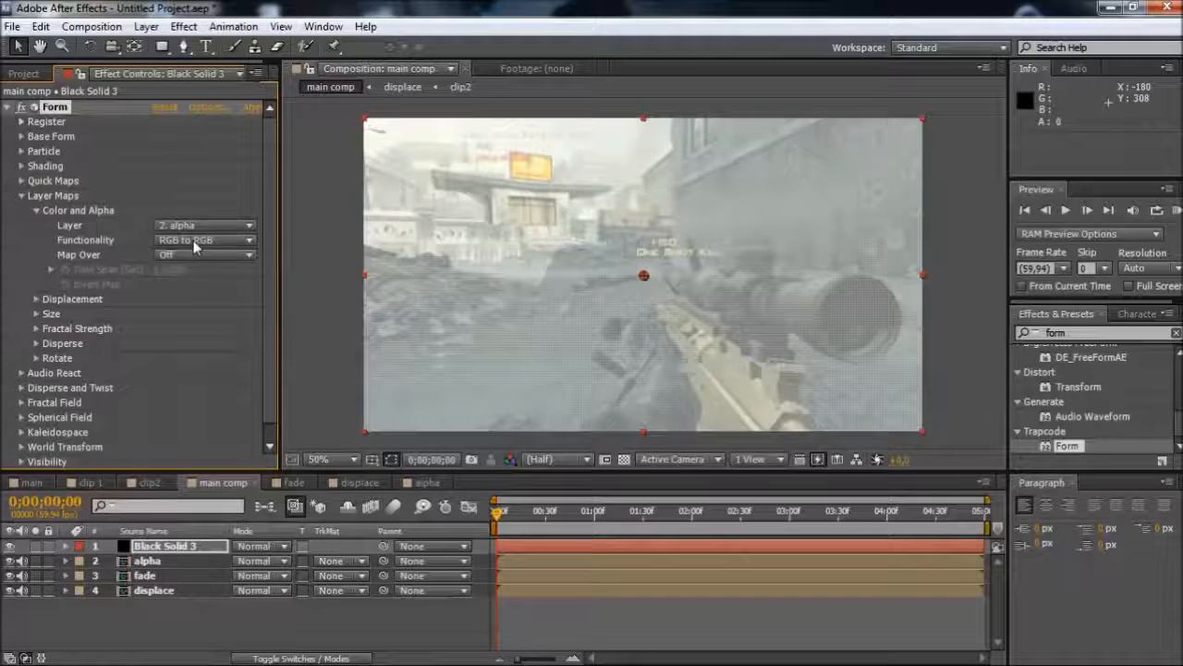
pyautogui.click(195, 242)
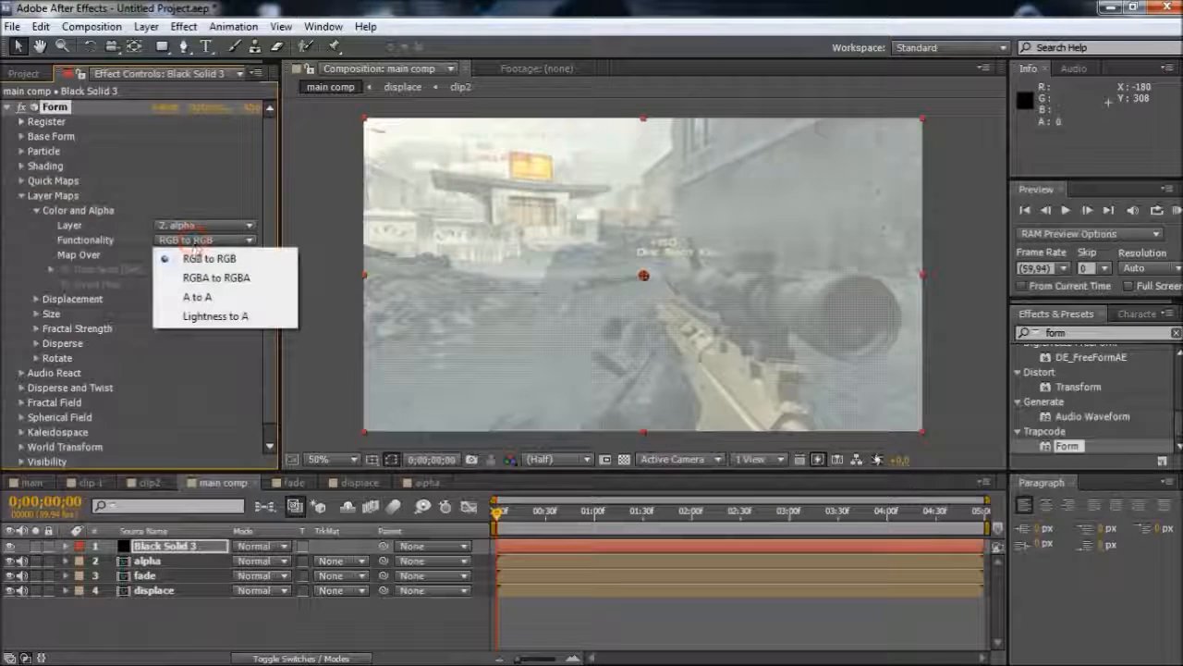
pyautogui.click(198, 280)
pyautogui.click(196, 242)
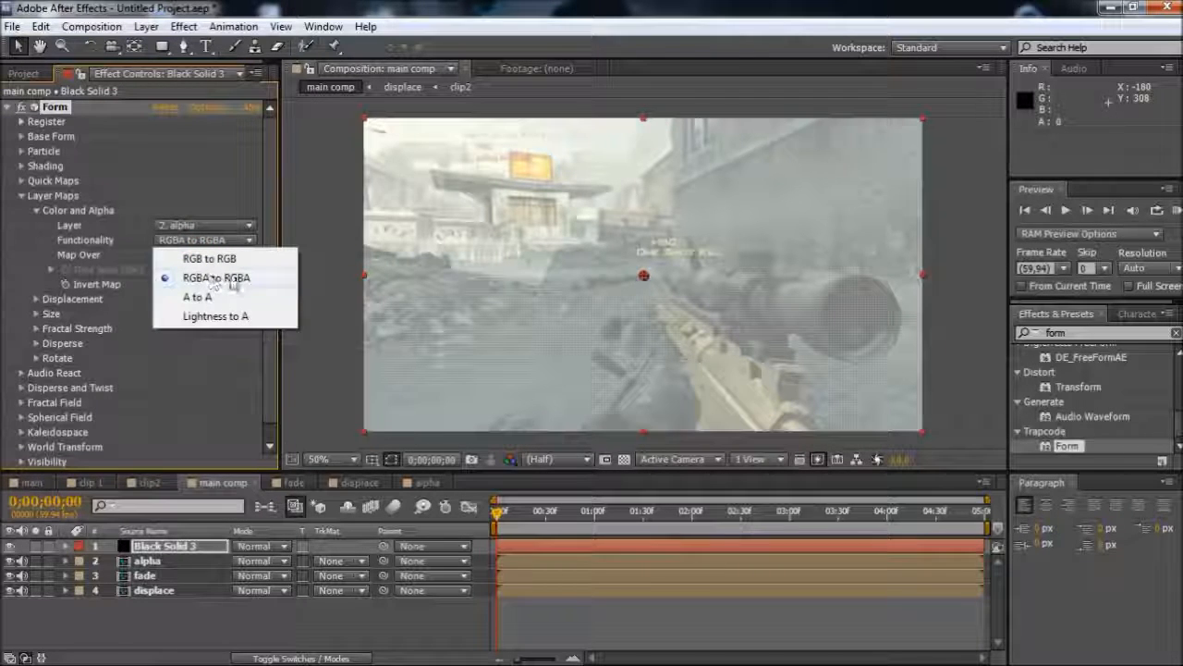
pyautogui.click(218, 277)
pyautogui.click(190, 256)
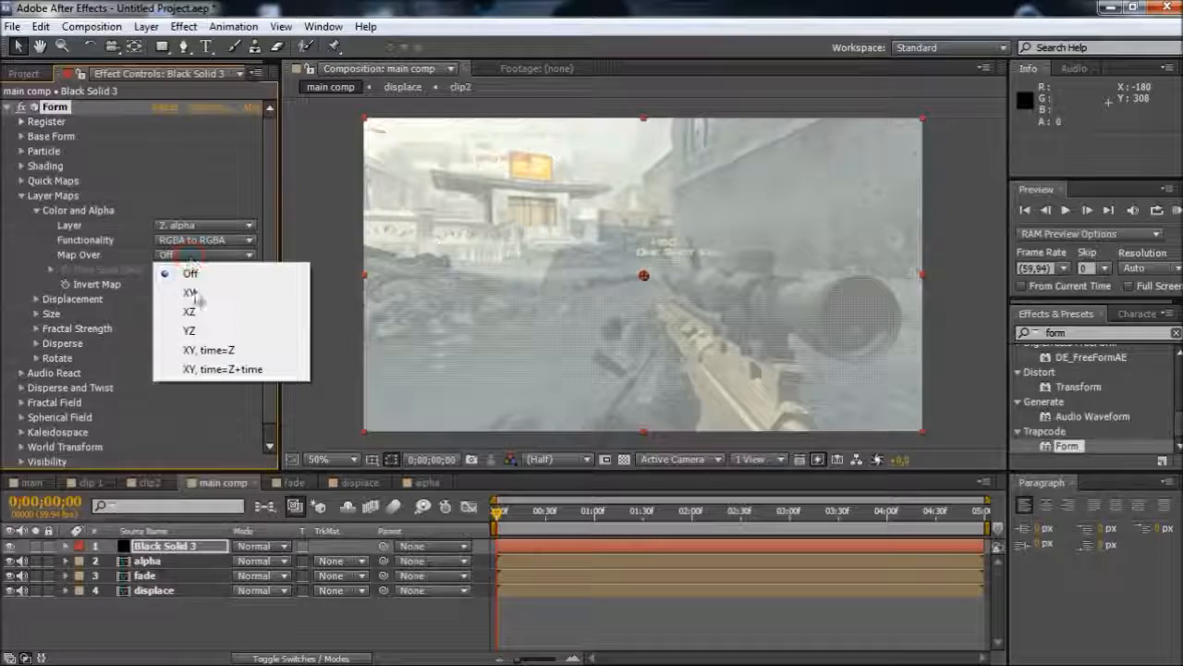
pyautogui.click(200, 291)
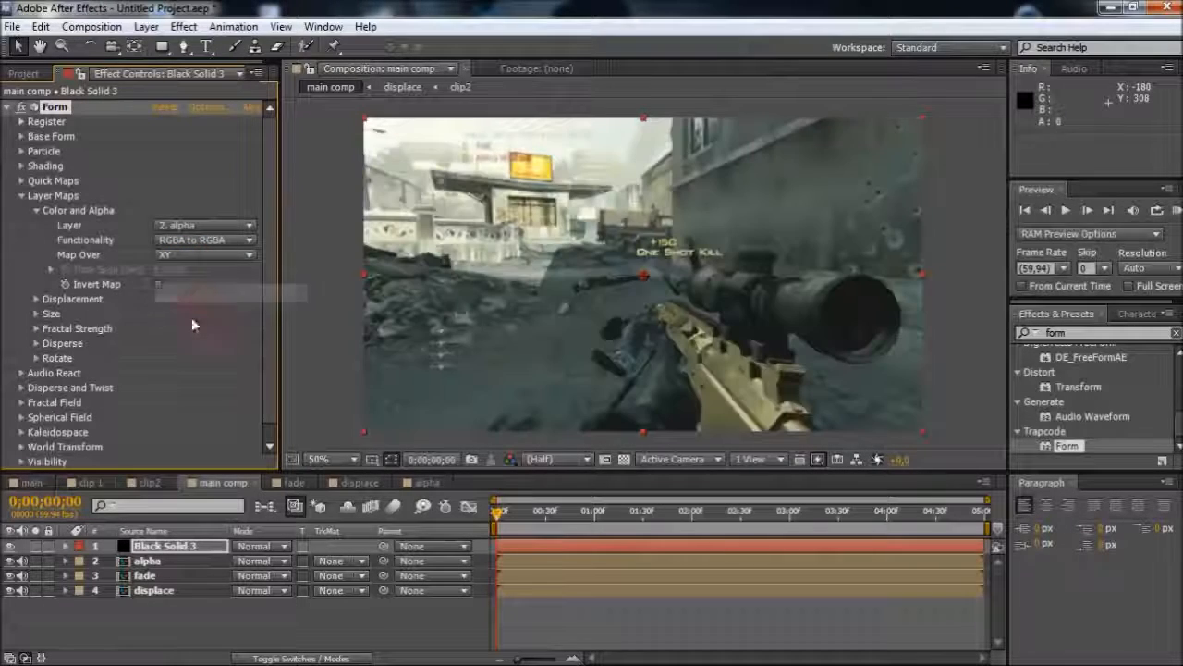
pyautogui.click(37, 210)
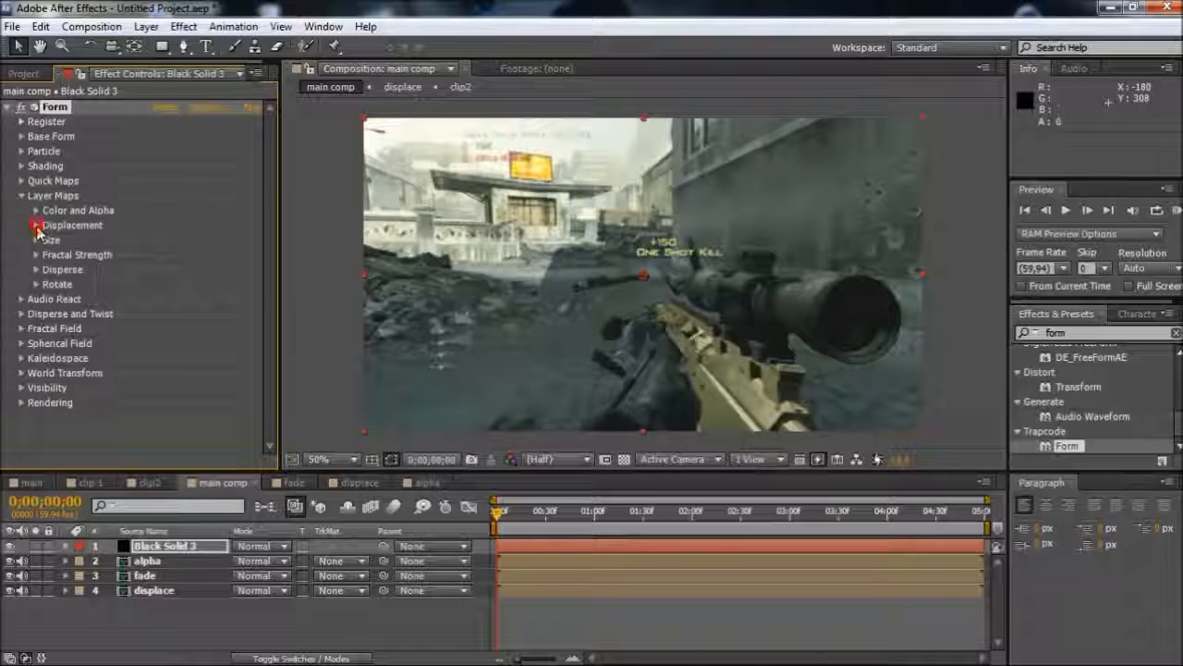
# Configure Form's Displacement layer map as Individual XYZ, mapped over XY, with the displace layer as Layer for Z
pyautogui.click(36, 225)
pyautogui.click(190, 242)
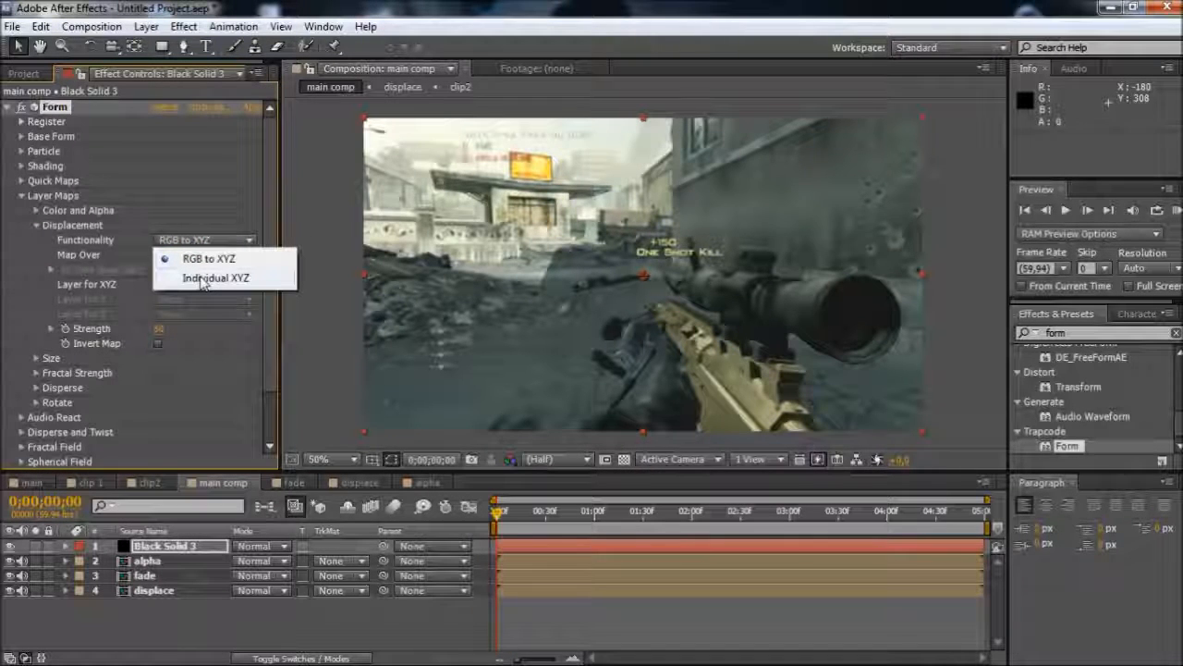
pyautogui.click(203, 279)
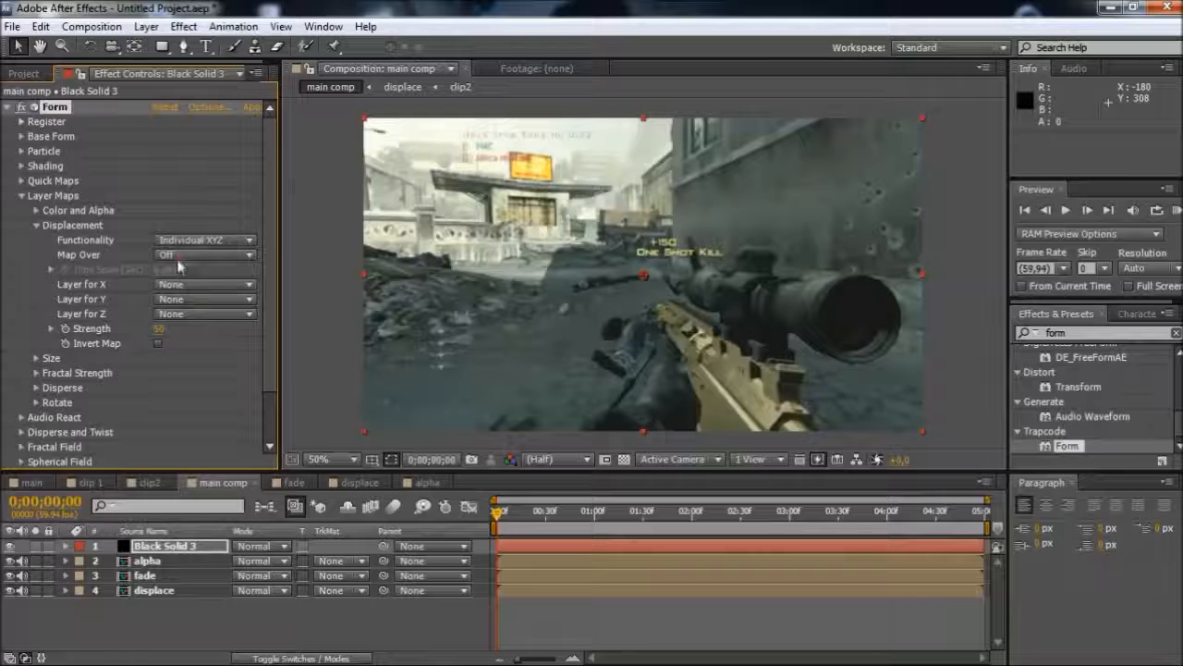
pyautogui.click(171, 255)
pyautogui.click(201, 294)
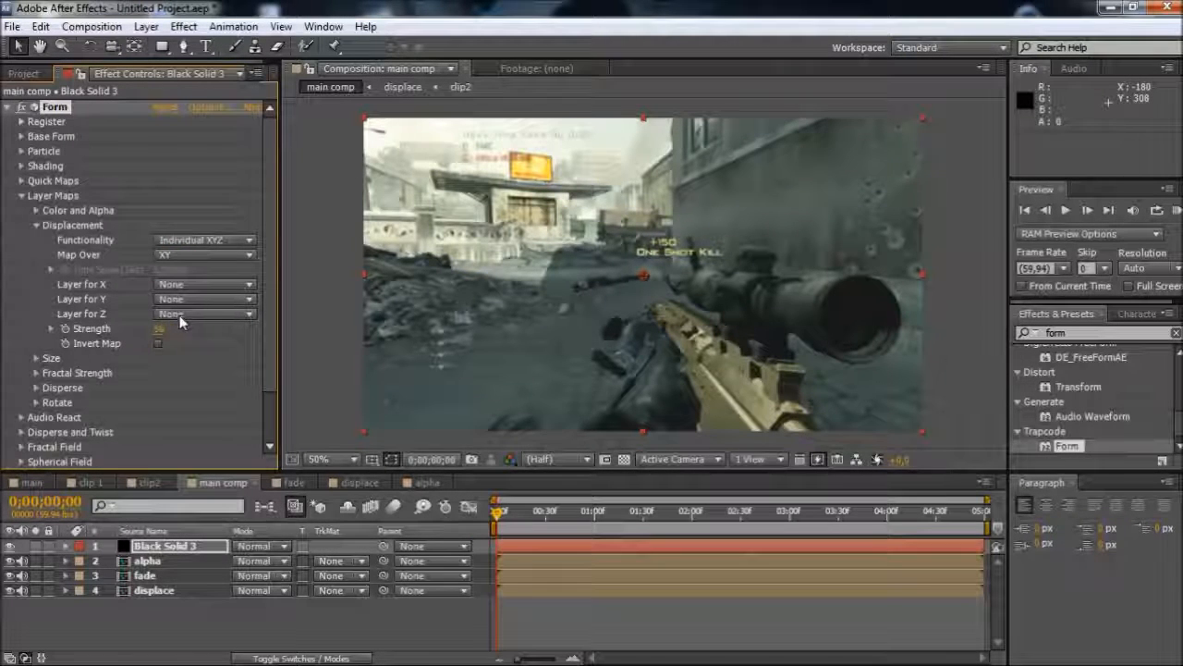
pyautogui.click(181, 318)
pyautogui.click(211, 417)
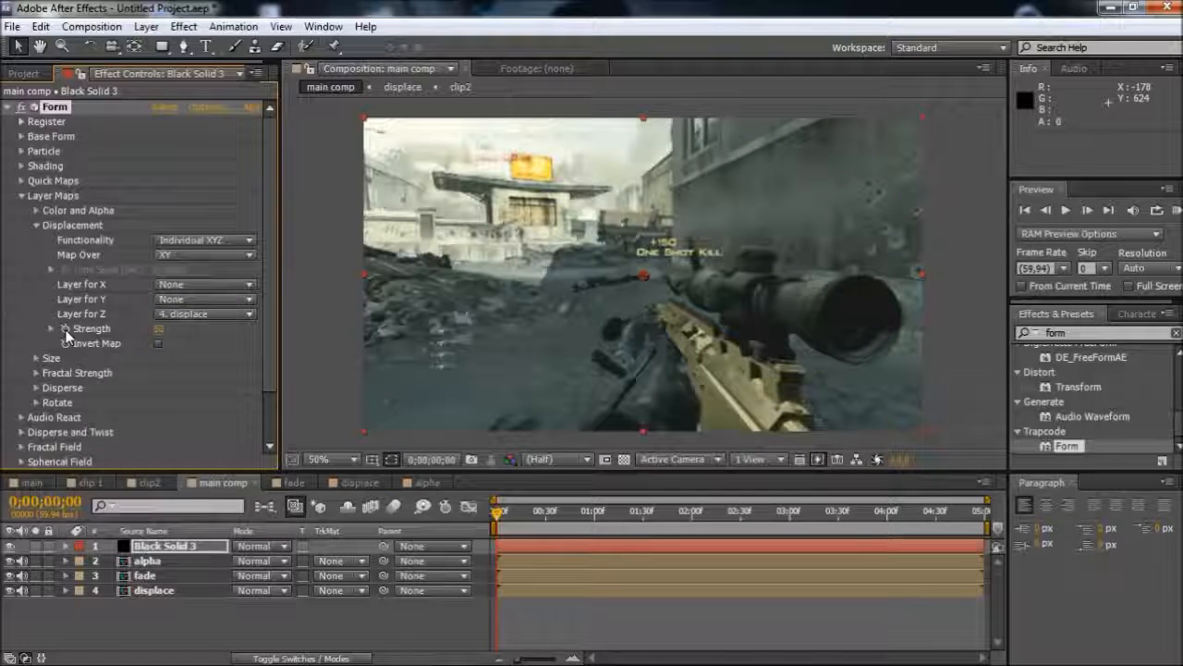
pyautogui.click(36, 225)
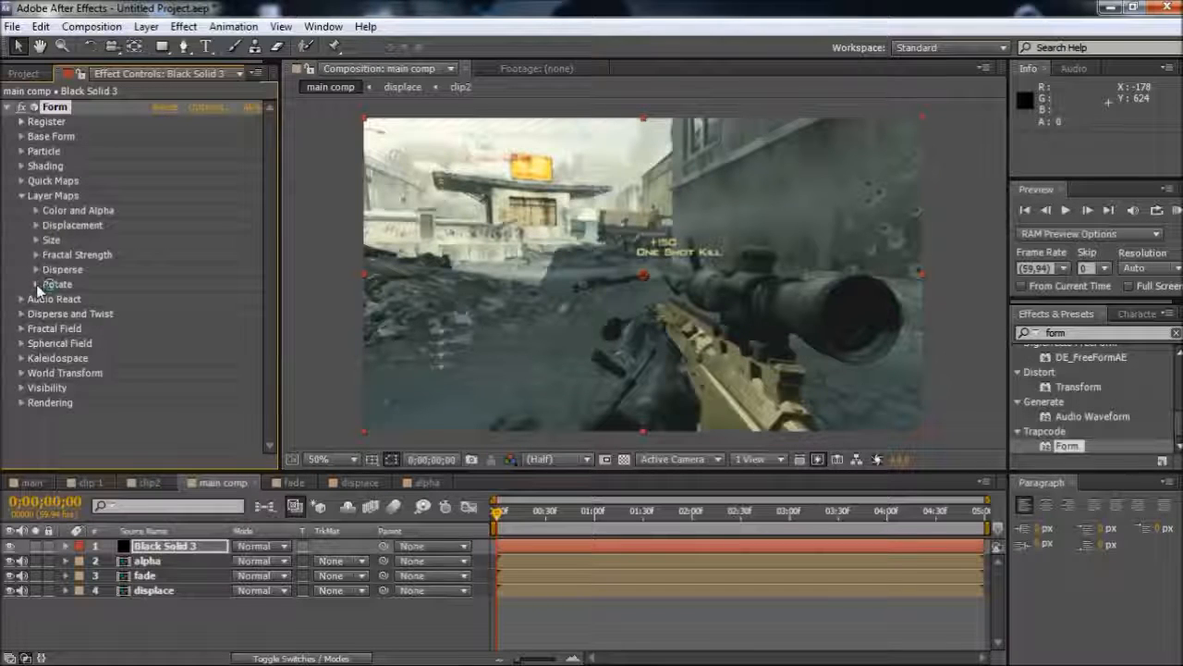
# Start keyframing Form's Disperse amount at 0;00;00;00
pyautogui.click(22, 314)
pyautogui.click(51, 330)
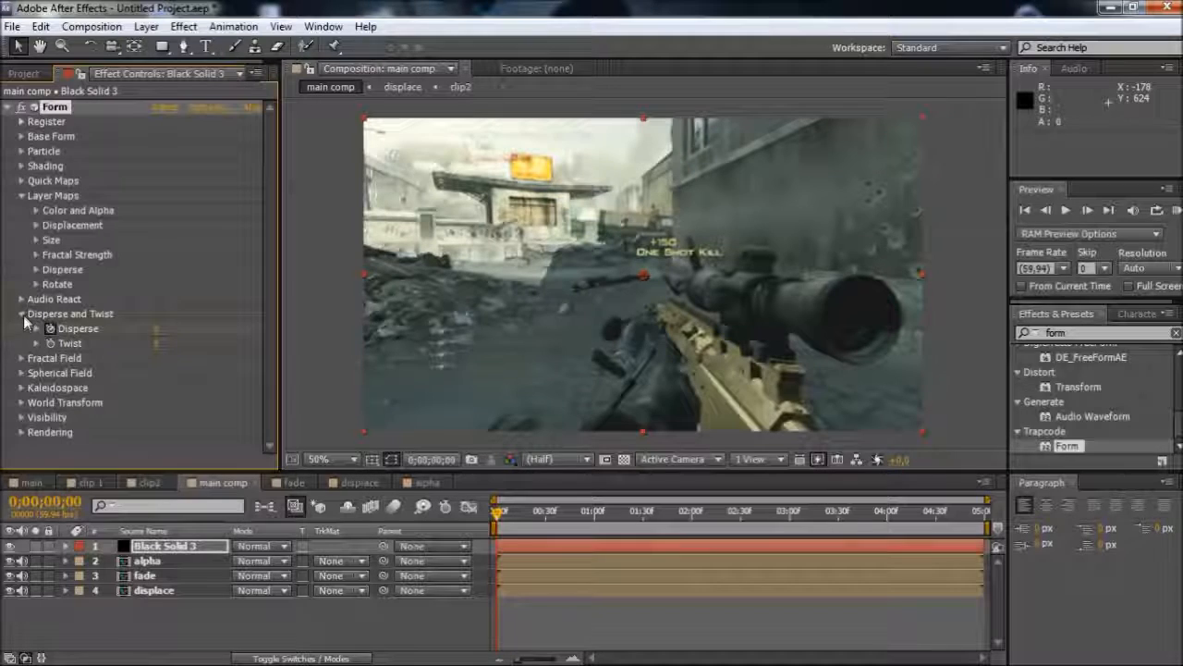
pyautogui.click(22, 315)
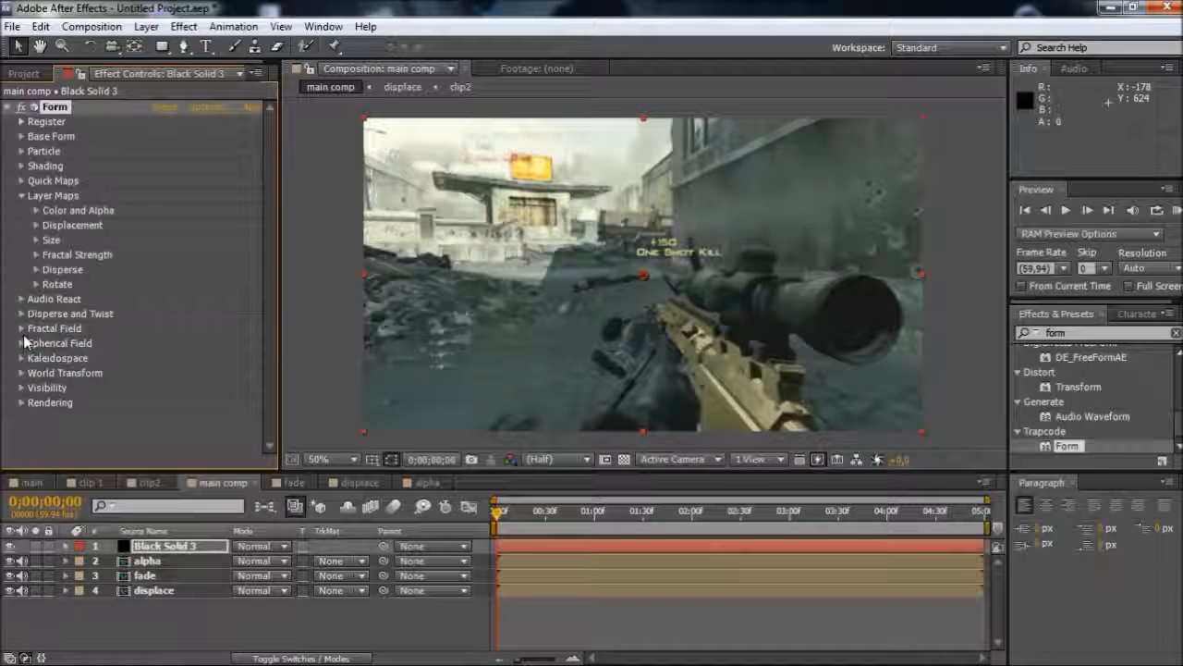
# Set the Fractal Field's Displacement Mode to XYZ Individual and start keyframing Z Displace
pyautogui.click(21, 329)
pyautogui.scroll(-5, 22, 335)
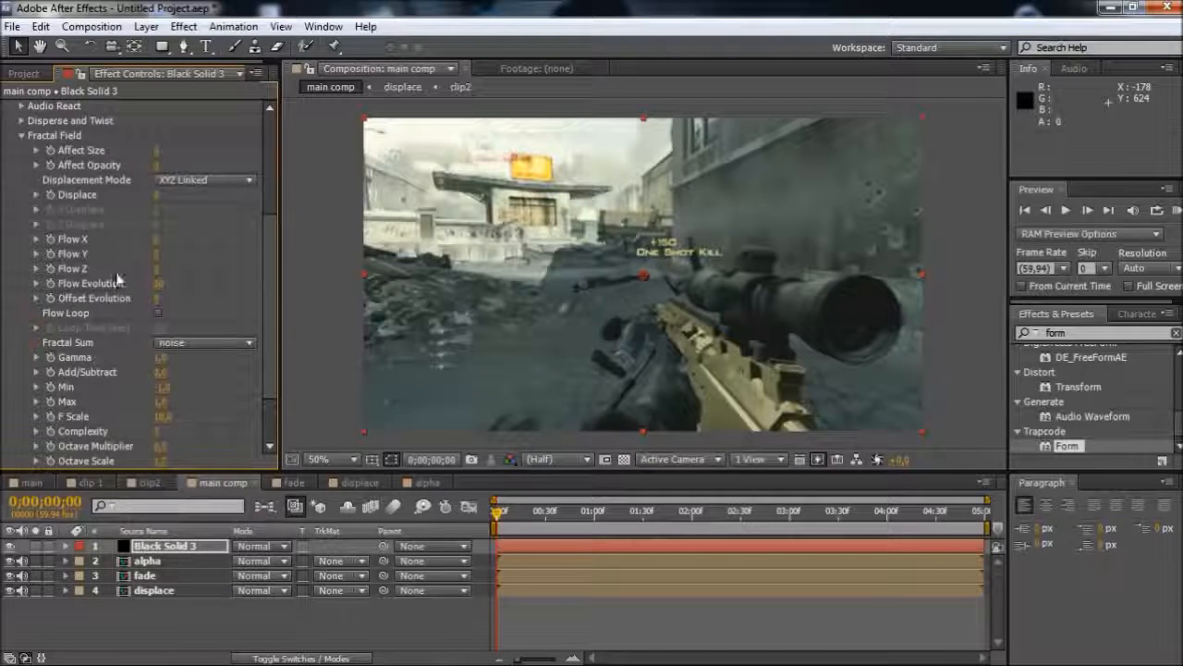
pyautogui.click(167, 181)
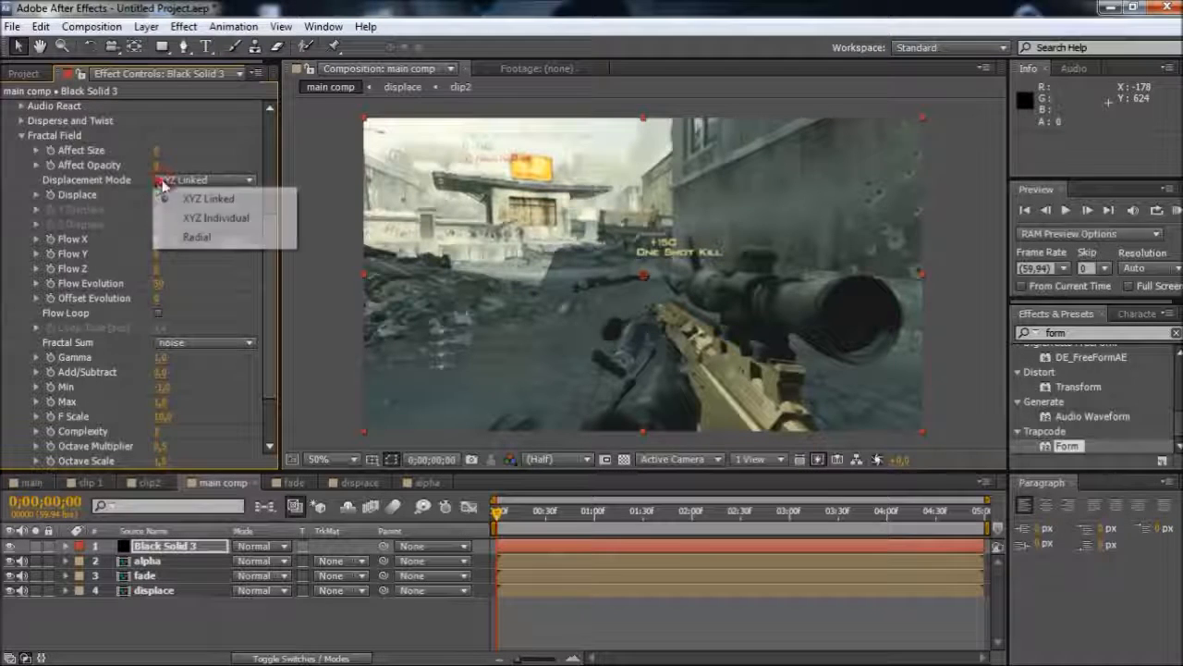
pyautogui.click(214, 220)
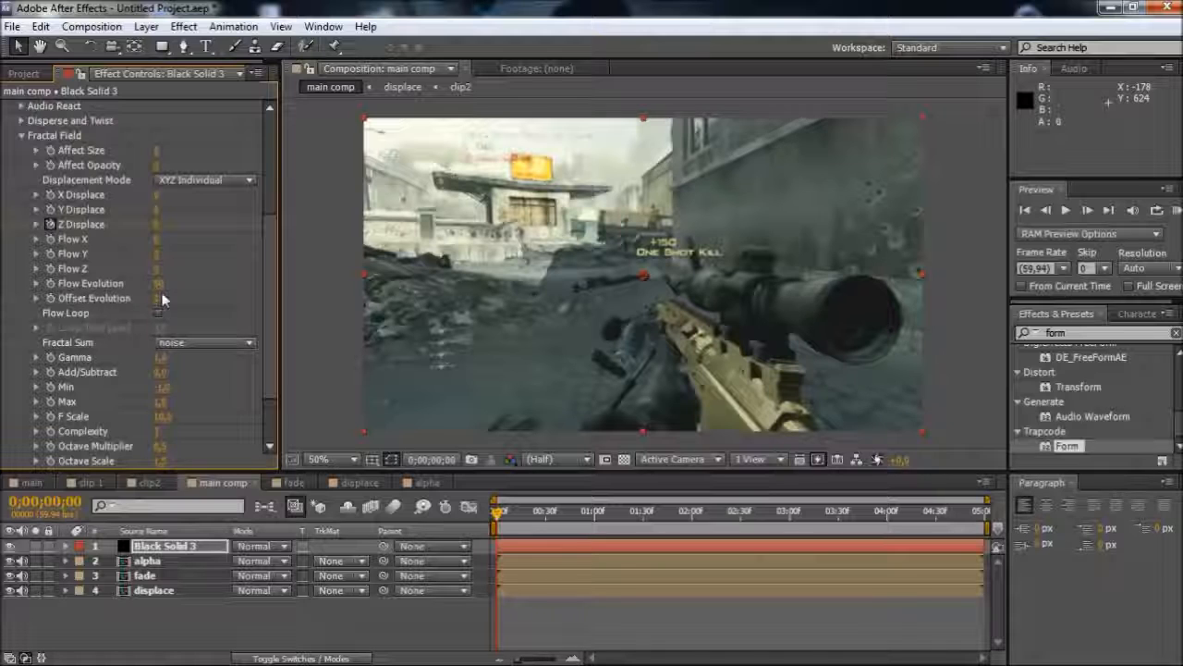
# Raise Flow Z and reduce F Scale in the Fractal Field, then collapse Form's open property groups
pyautogui.click(163, 268)
pyautogui.write('20')
pyautogui.press('Return')
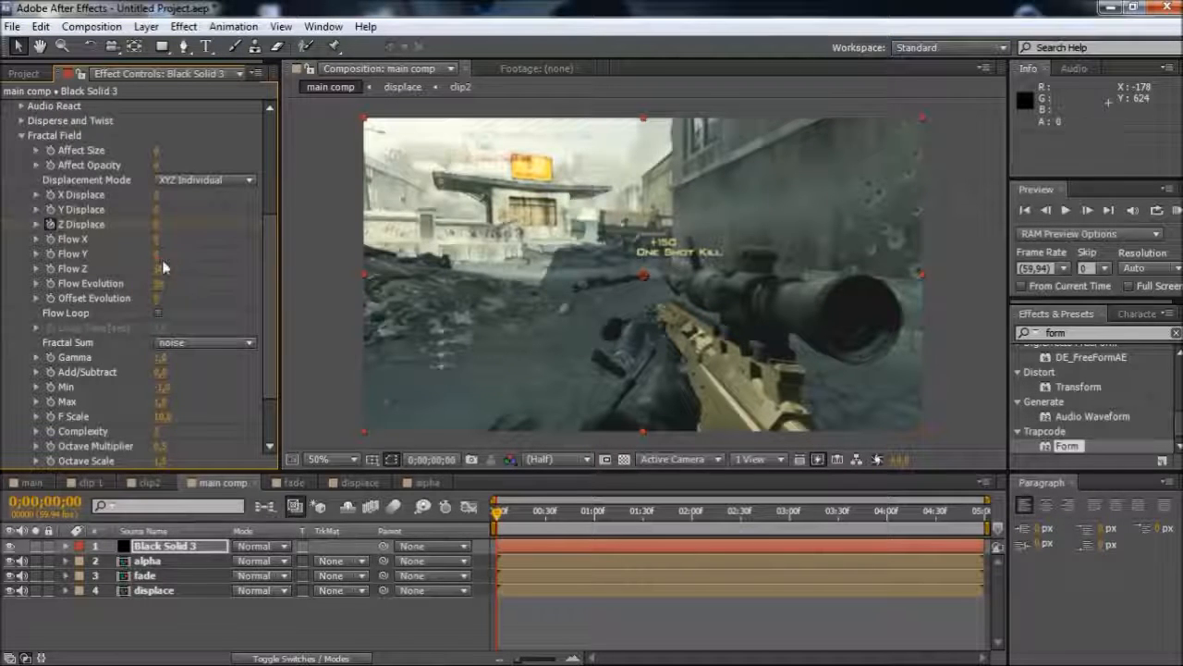
pyautogui.scroll(-1, 175, 314)
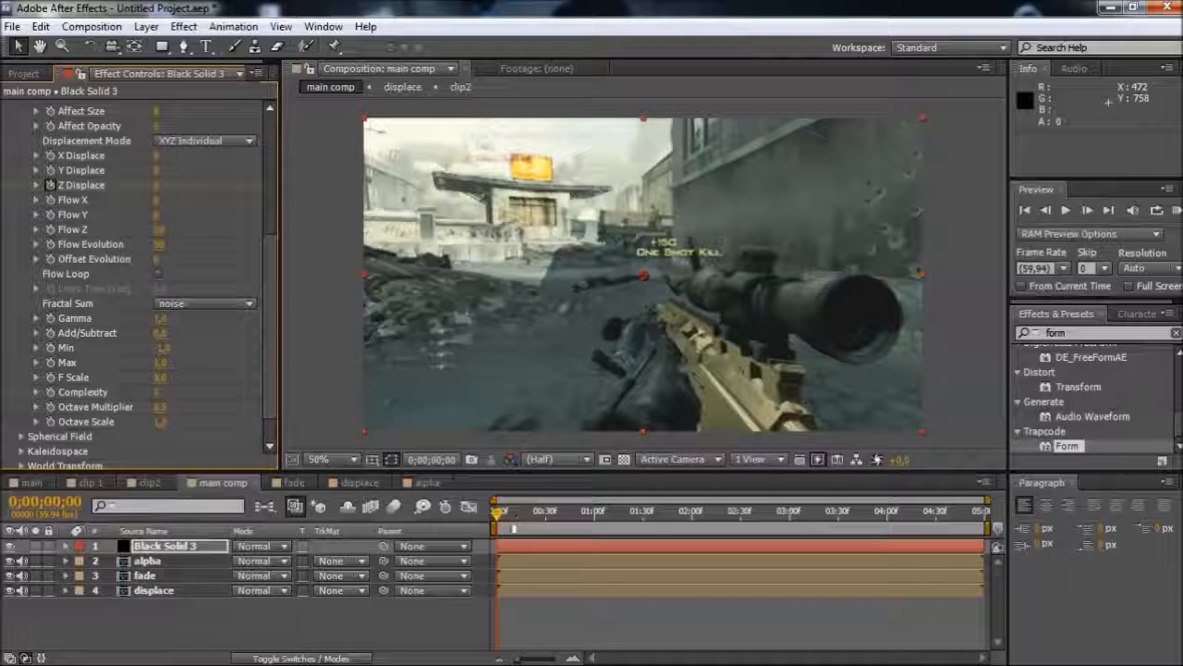
pyautogui.scroll(2, 148, 231)
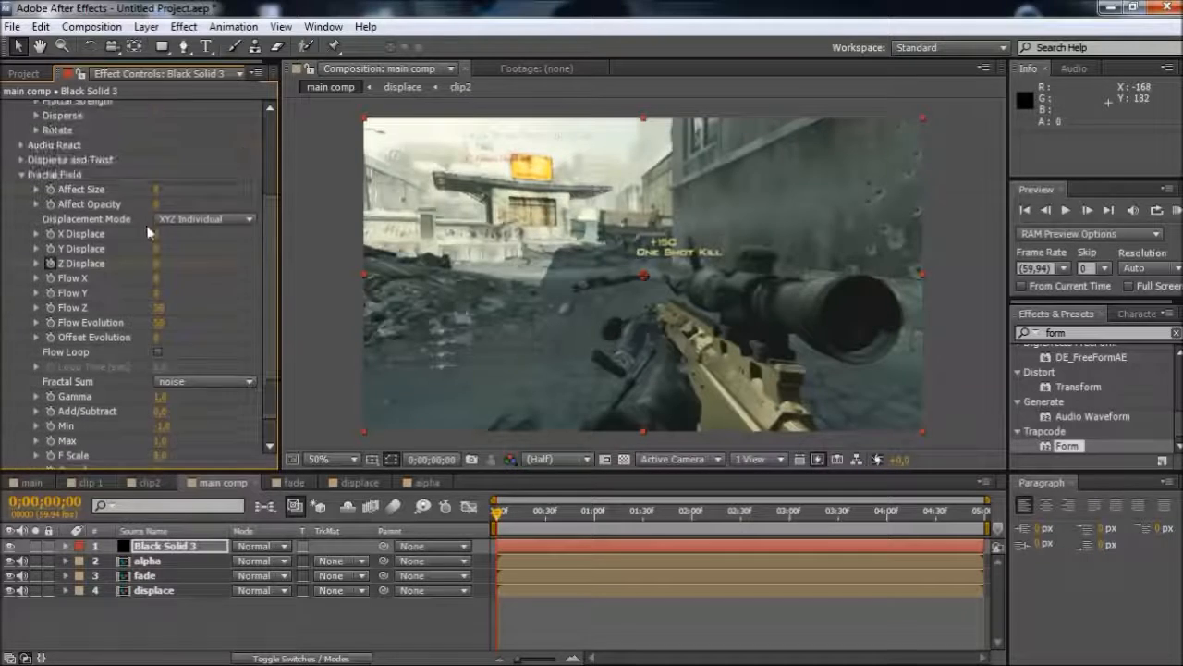
pyautogui.scroll(4, 28, 190)
pyautogui.click(22, 196)
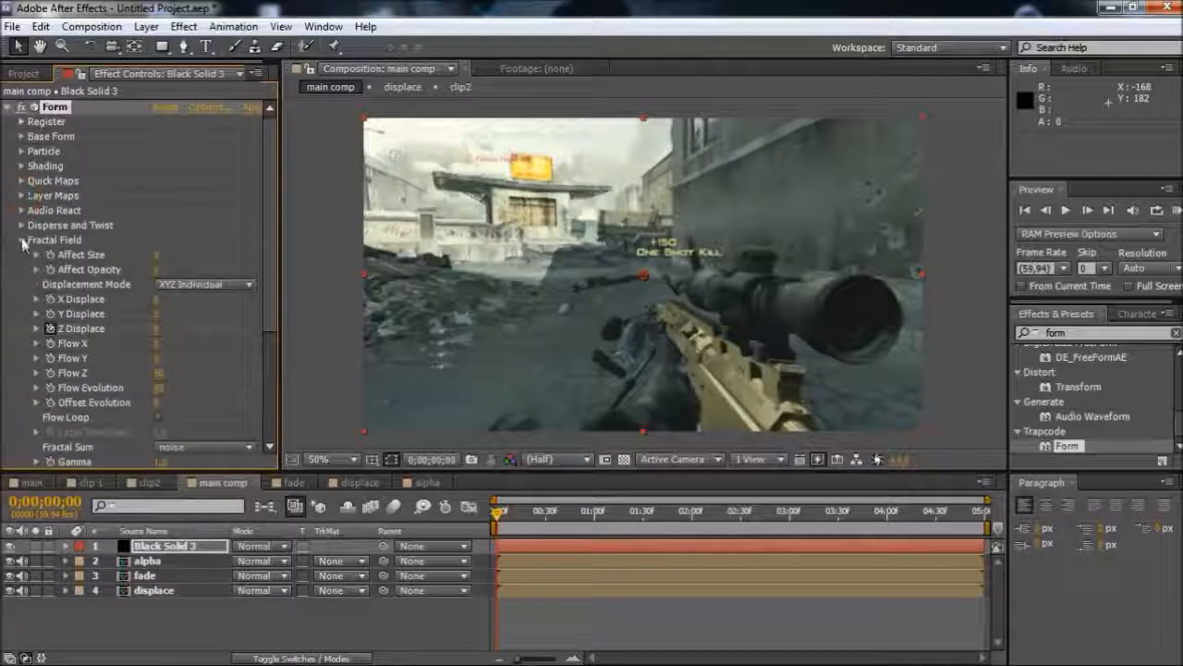
pyautogui.click(22, 239)
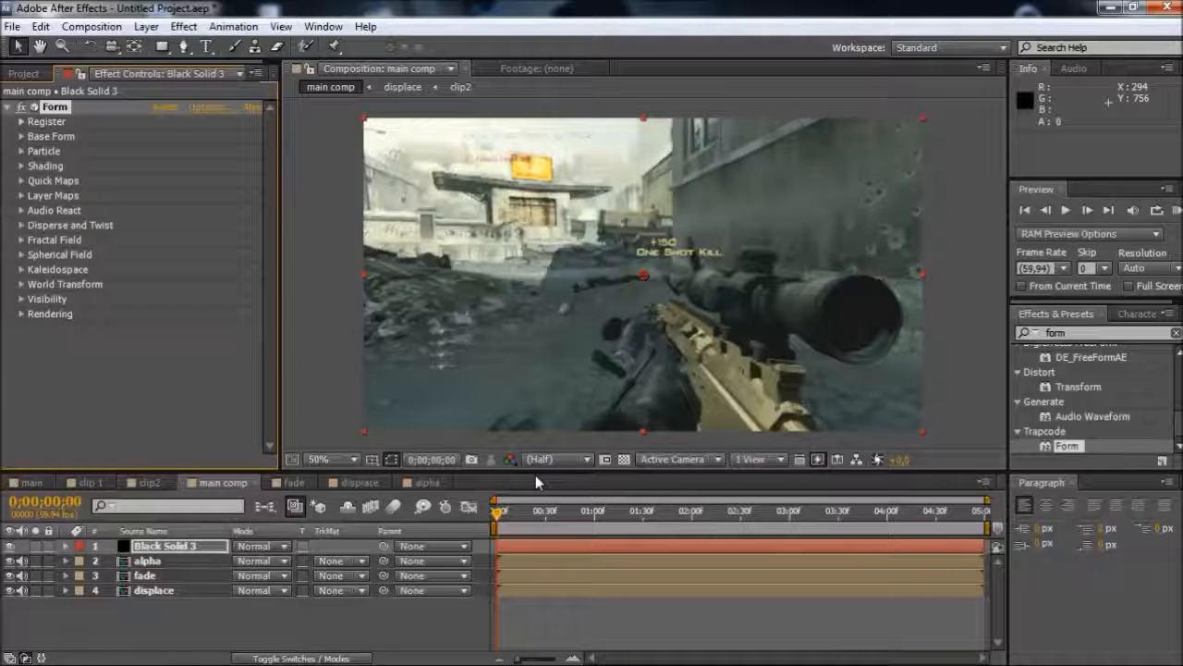
# Reveal the solid's keyframed properties and move the Strength, Disperse and Z Displace keyframes to 0;00;01;00
pyautogui.press('u')
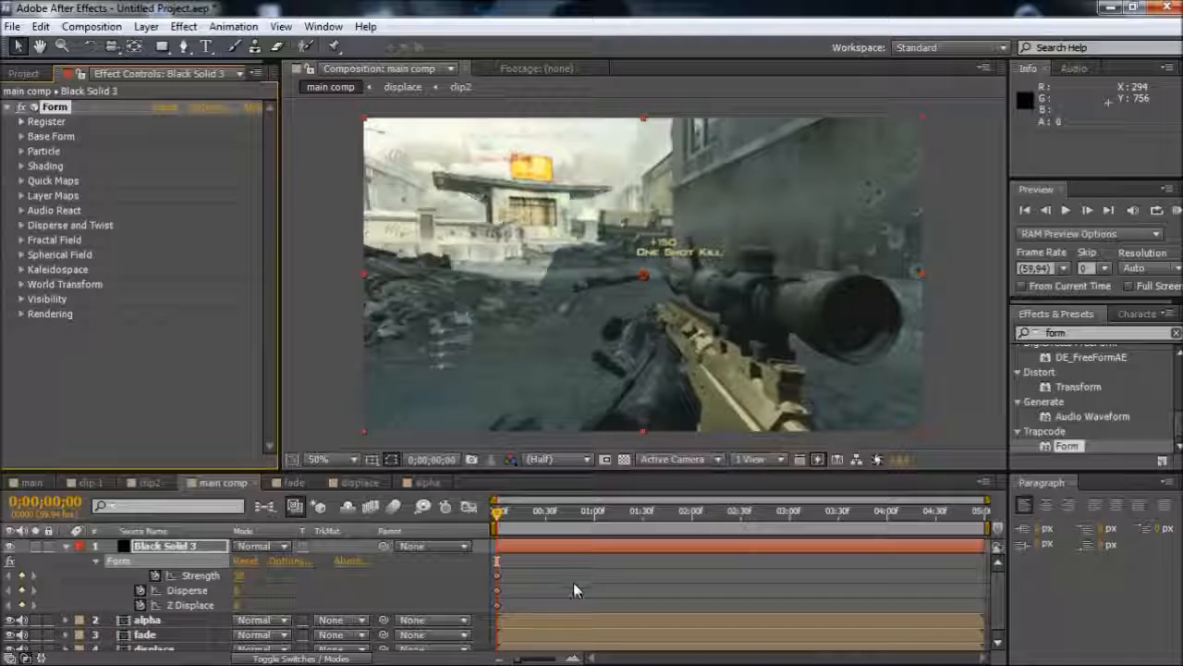
pyautogui.scroll(2, 577, 598)
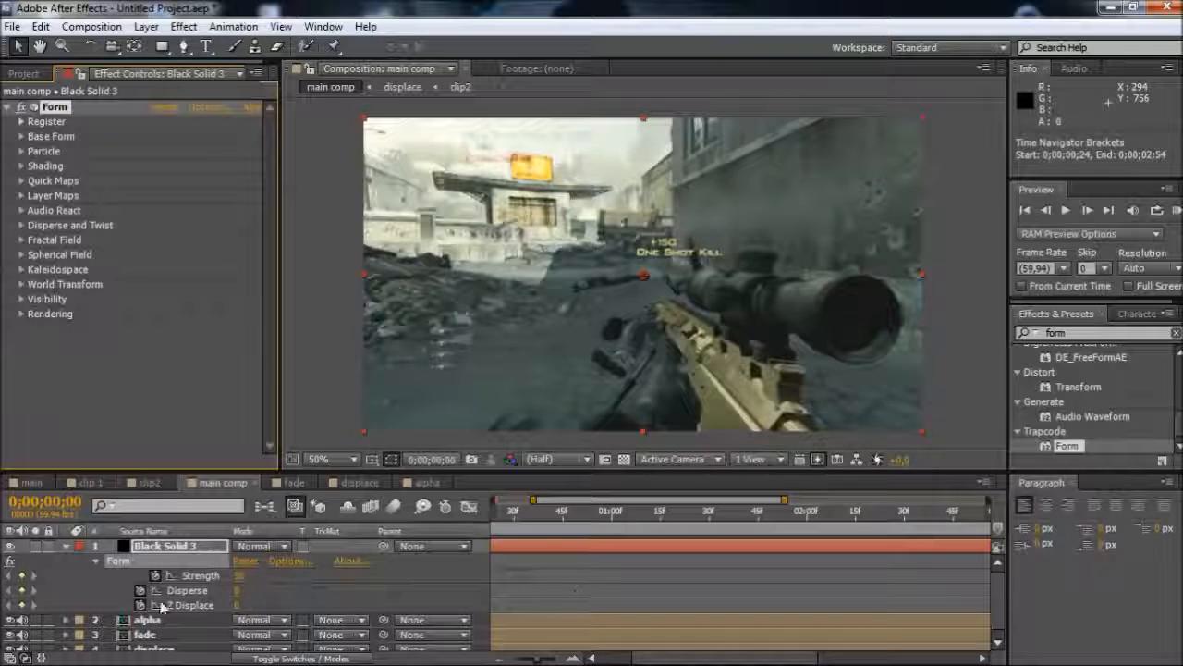
pyautogui.click(27, 659)
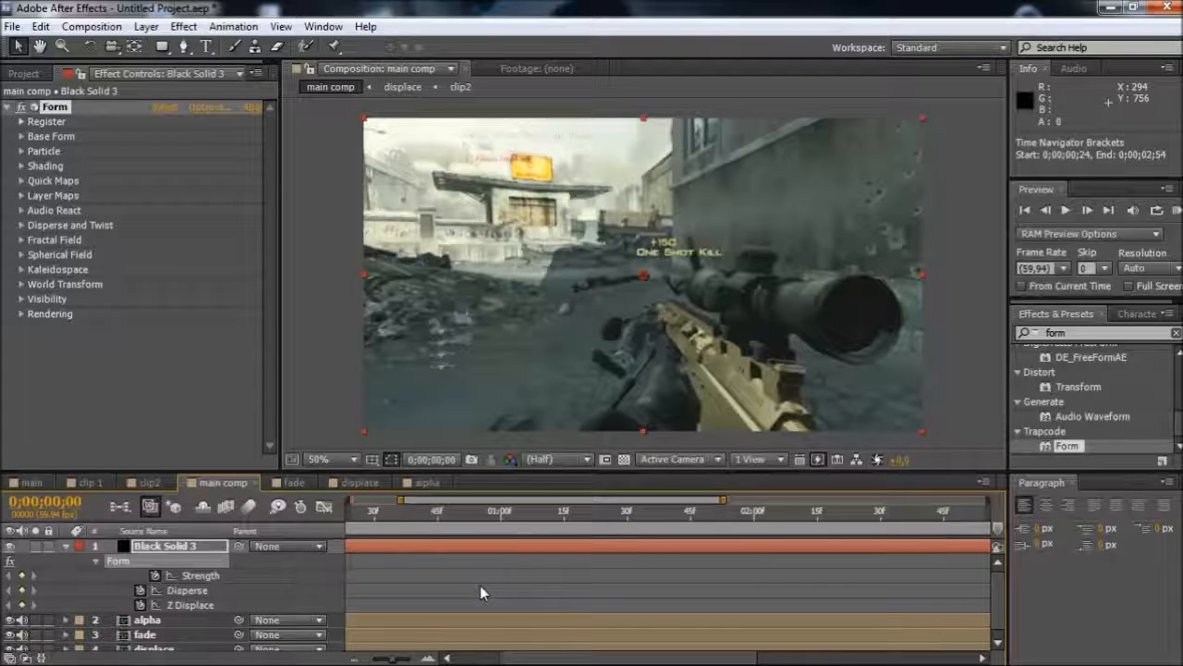
pyautogui.scroll(-2, 479, 587)
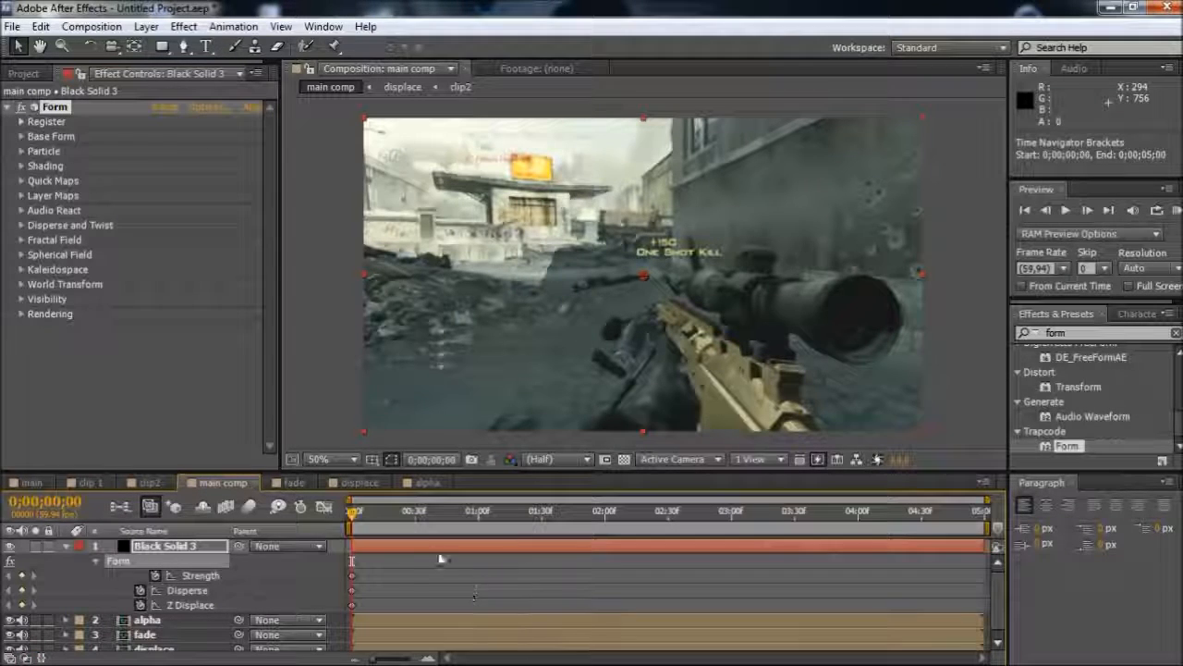
pyautogui.click(478, 518)
pyautogui.press('capslock')
pyautogui.press('capslock')
pyautogui.click(388, 567)
pyautogui.moveTo(388, 565); pyautogui.dragTo(476, 606)
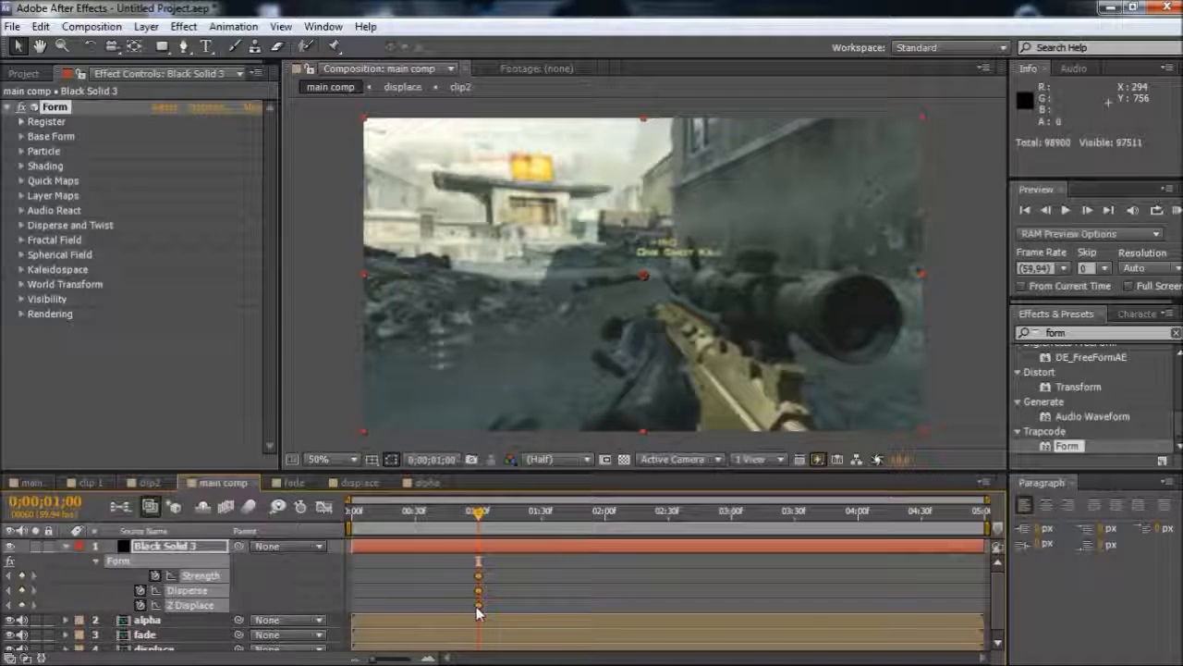
pyautogui.click(509, 598)
# Set Strength to 0 at one second and add Strength, Disperse and Z Displace keyframes at 0;00;03;01
pyautogui.click(26, 658)
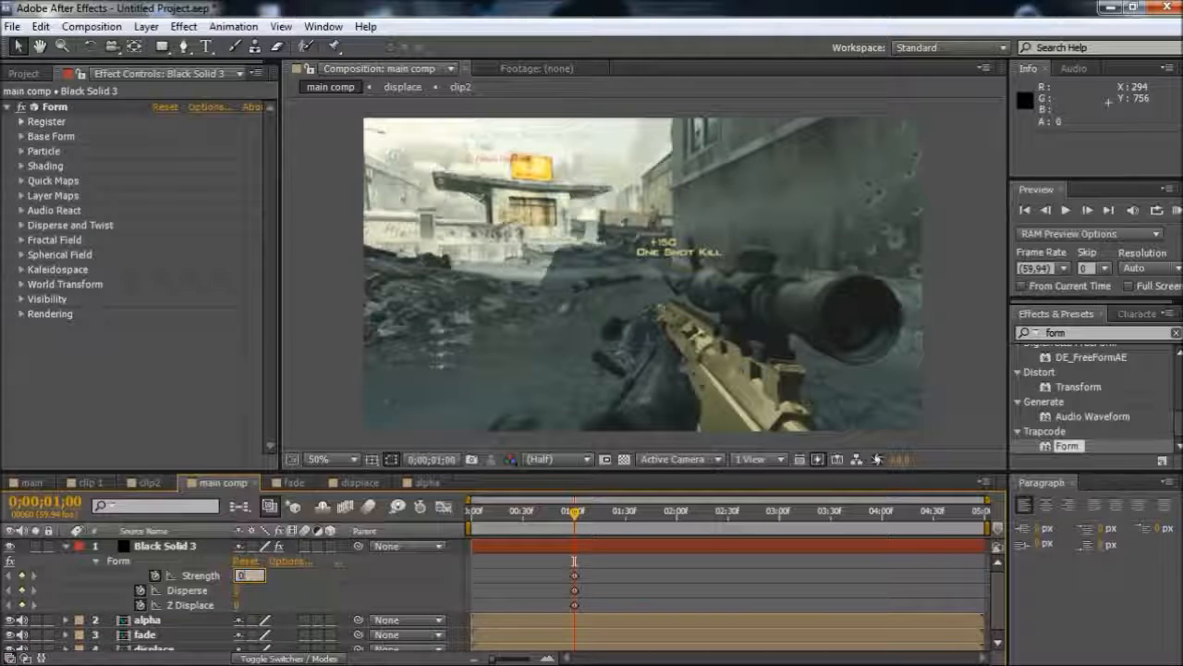
pyautogui.click(237, 577)
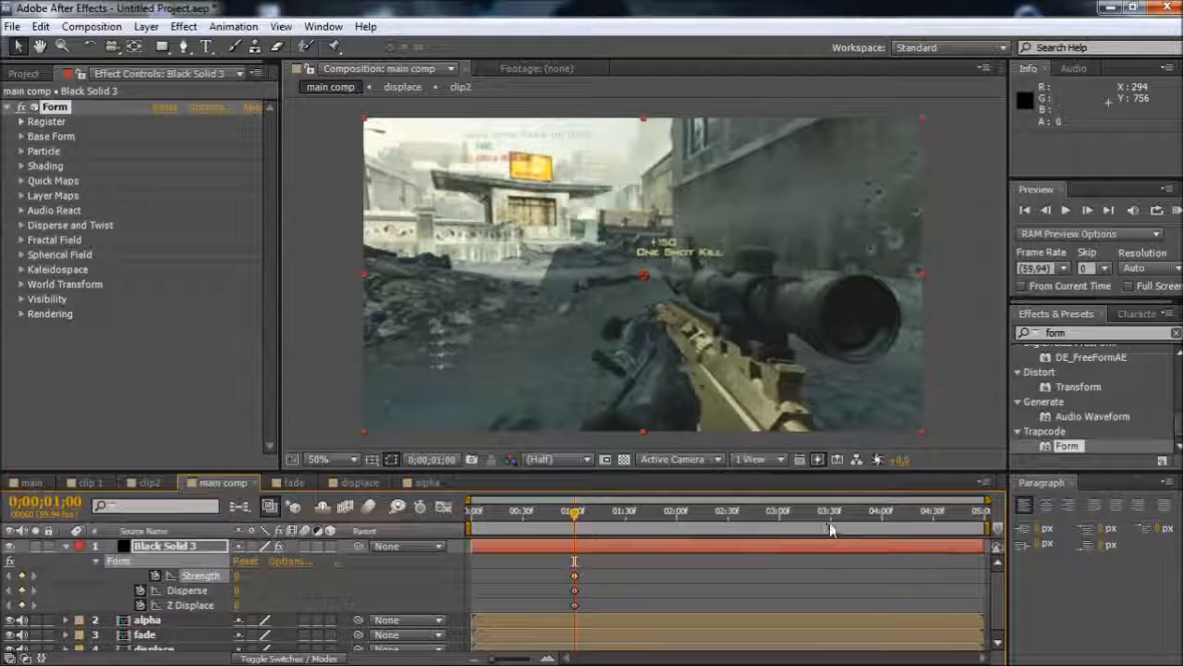
pyautogui.click(781, 520)
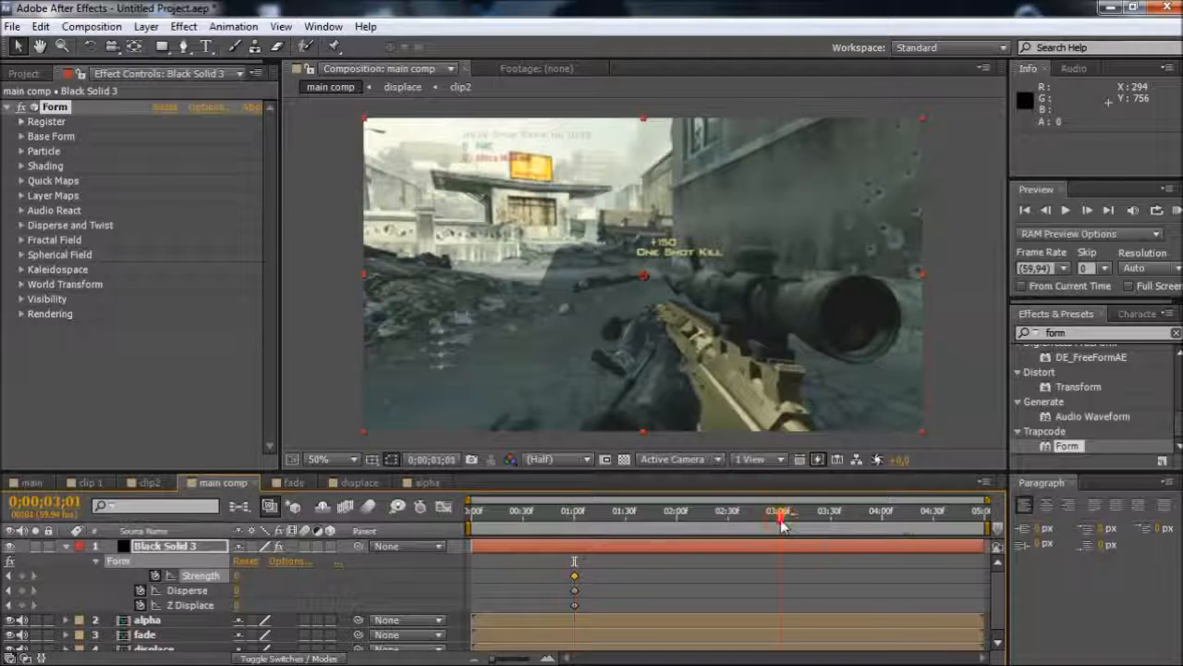
pyautogui.click(22, 575)
pyautogui.click(22, 590)
pyautogui.click(23, 605)
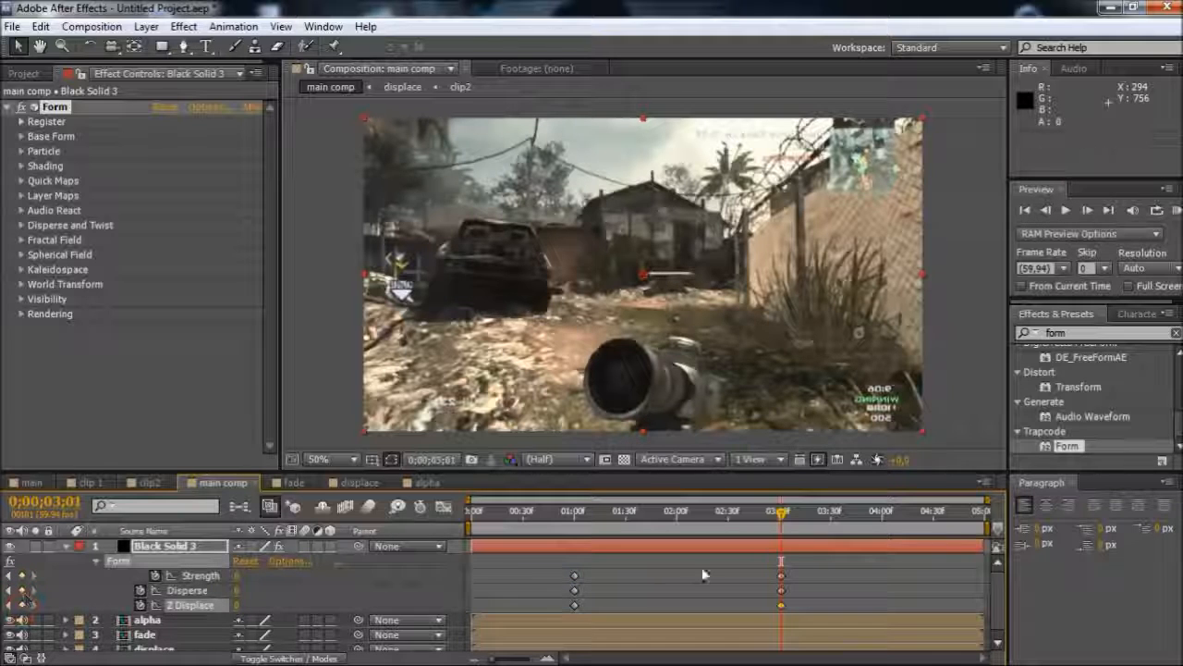
# Examine the Form keyframes of Dark Gray Solid 1 in the finished main composition, around the middle of the transition
pyautogui.click(626, 525)
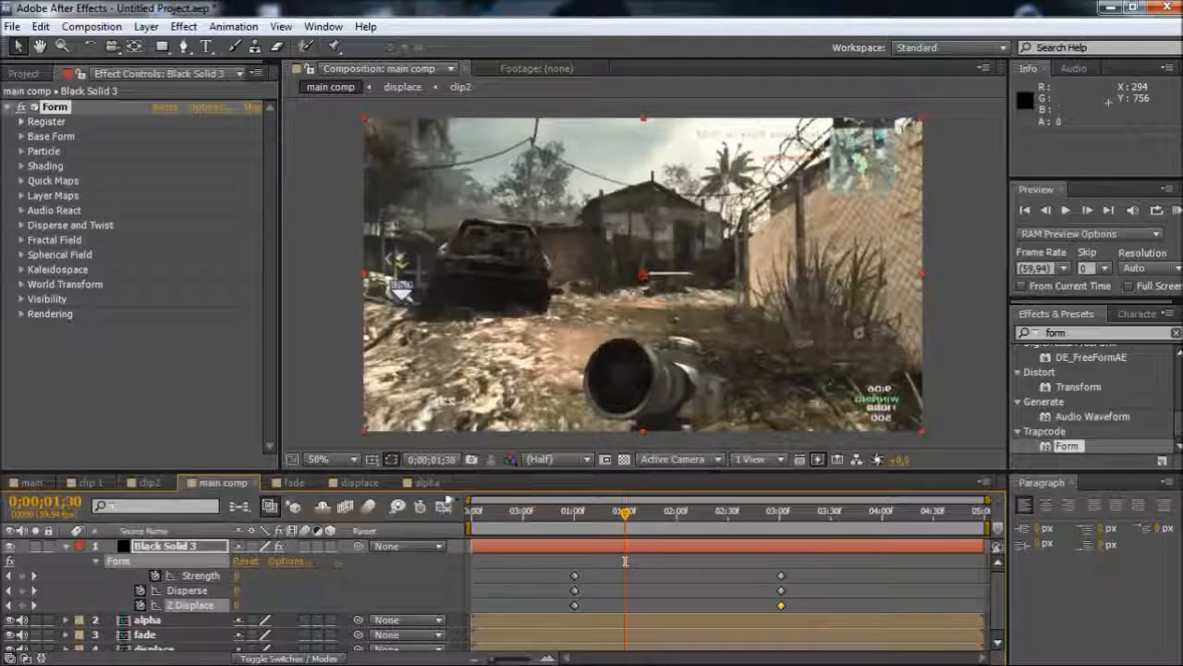
pyautogui.click(31, 482)
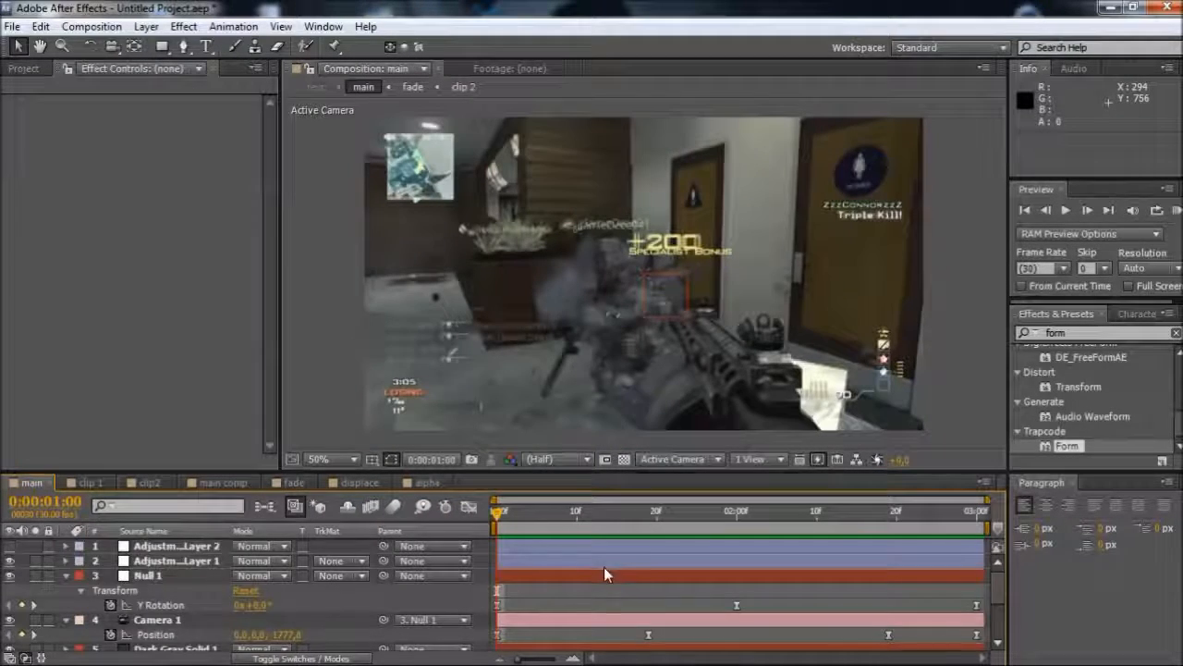
pyautogui.scroll(-4, 601, 574)
pyautogui.scroll(4, 602, 574)
pyautogui.scroll(-3, 602, 574)
pyautogui.scroll(3, 602, 574)
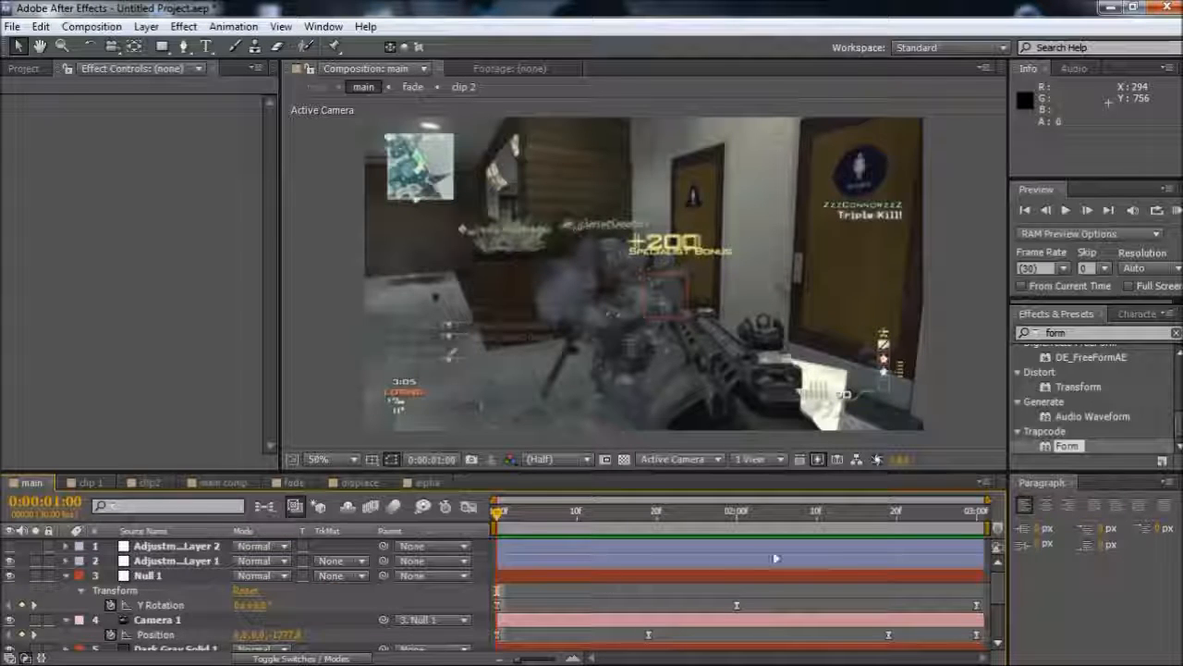
pyautogui.scroll(-3, 165, 607)
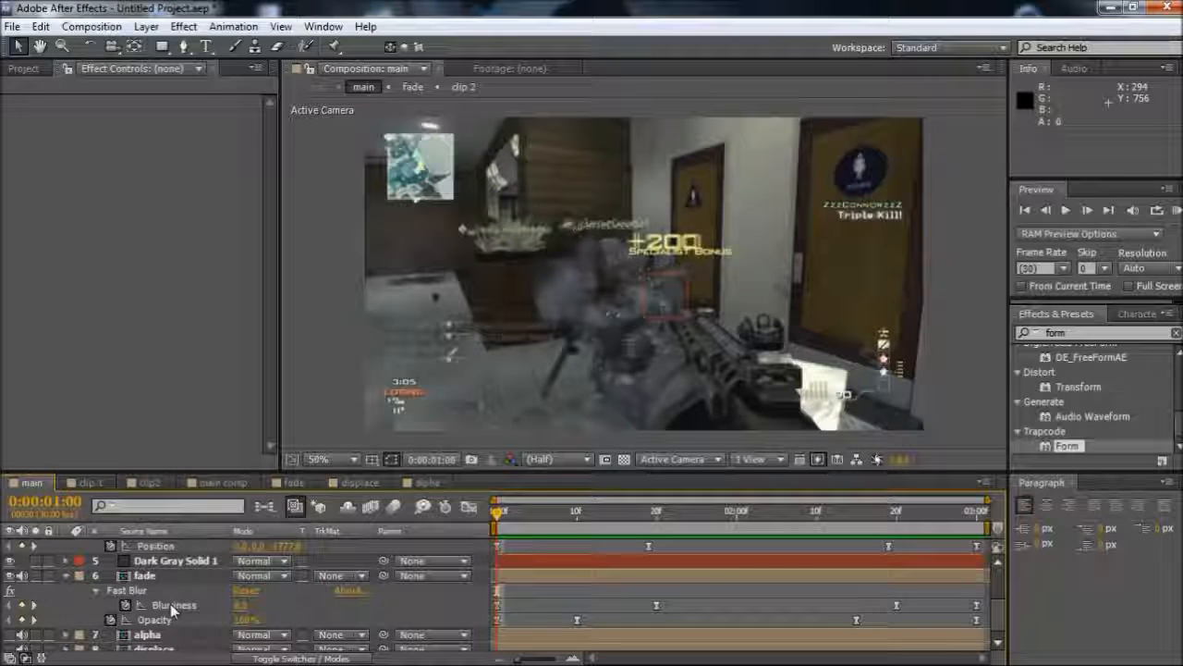
pyautogui.click(158, 563)
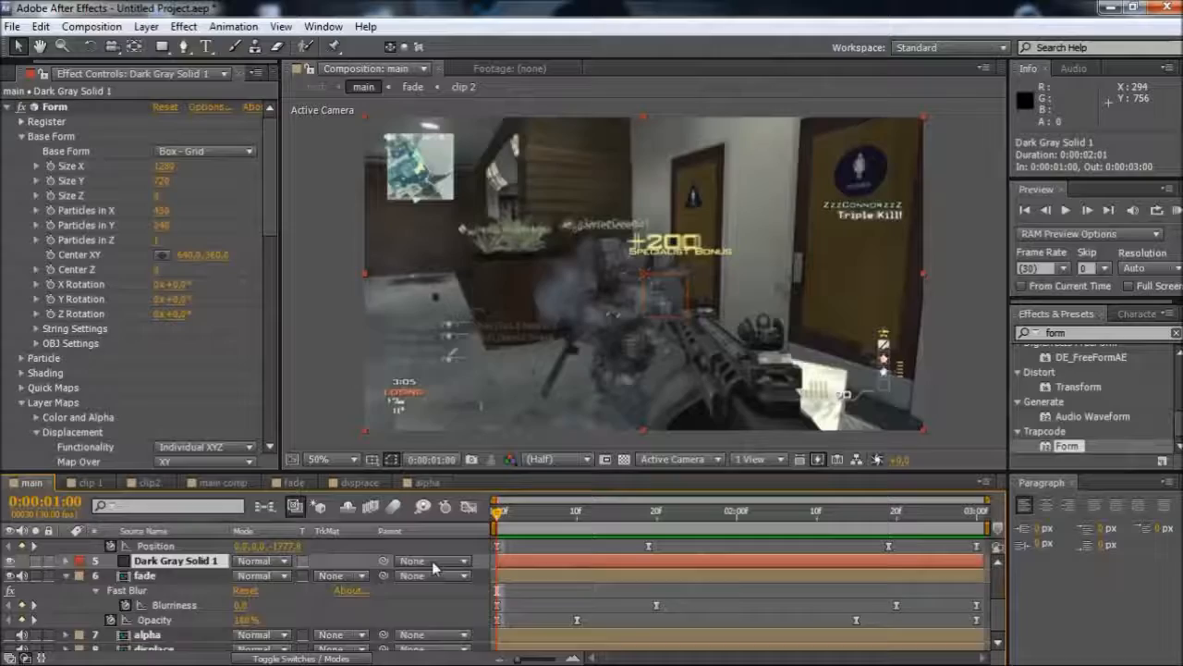
pyautogui.press('u')
pyautogui.click(621, 524)
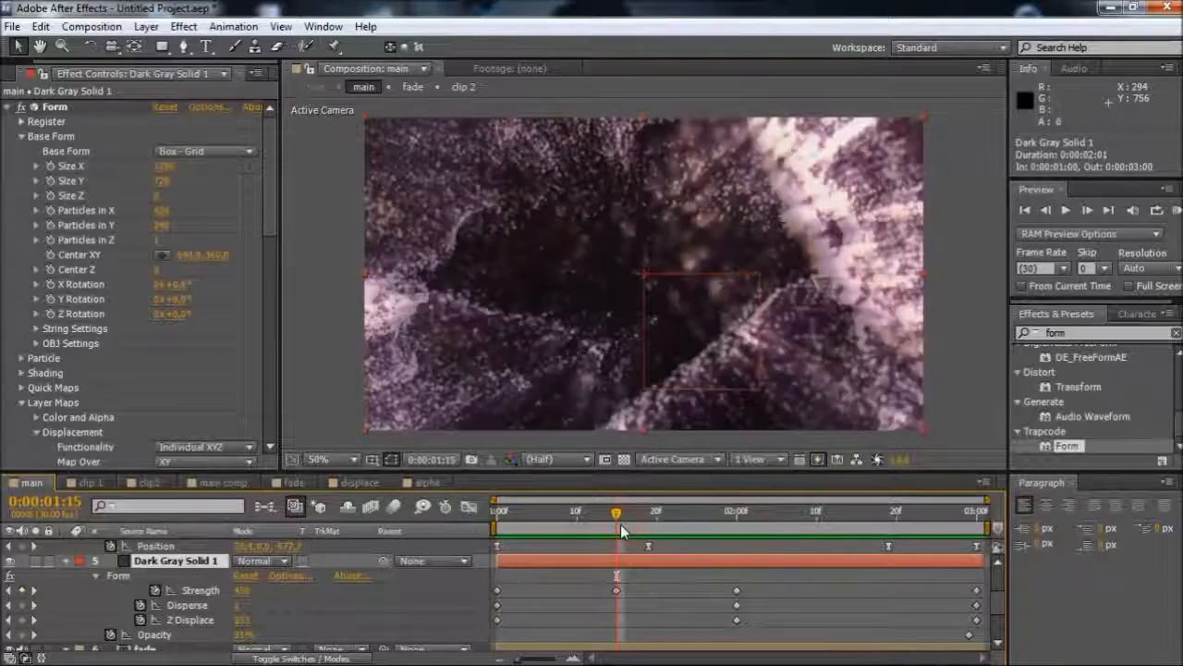
pyautogui.moveTo(620, 524); pyautogui.dragTo(746, 533)
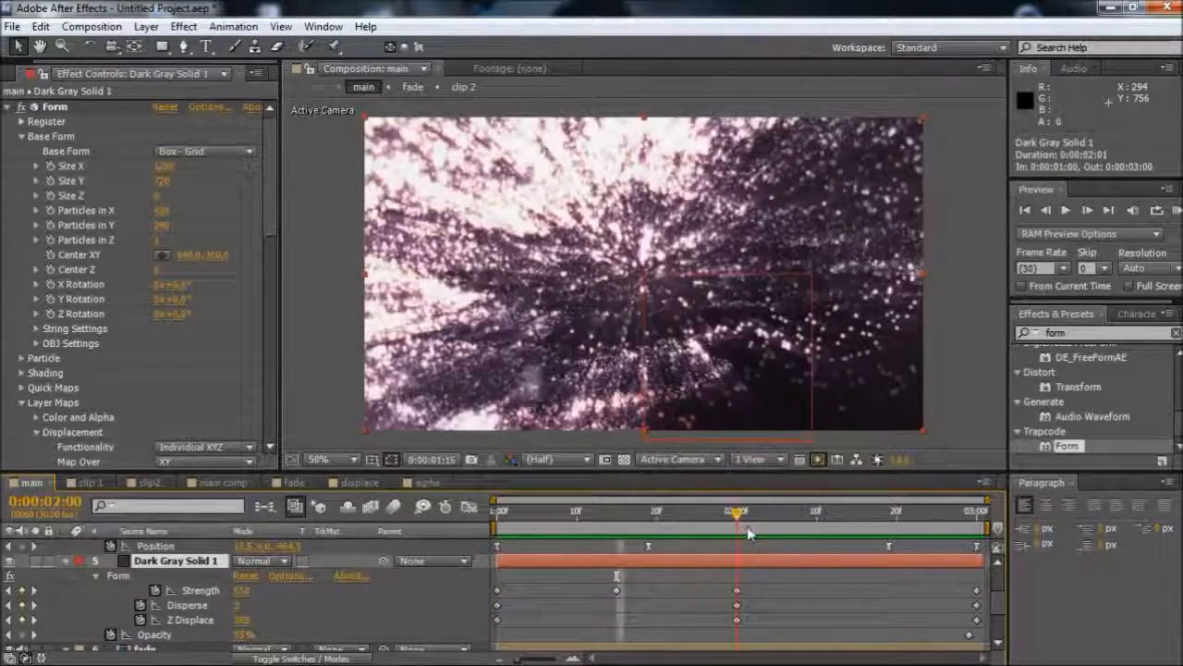
pyautogui.moveTo(733, 520)
pyautogui.mouseDown()
pyautogui.moveTo(676, 523)
pyautogui.moveTo(736, 525)
pyautogui.mouseUp()
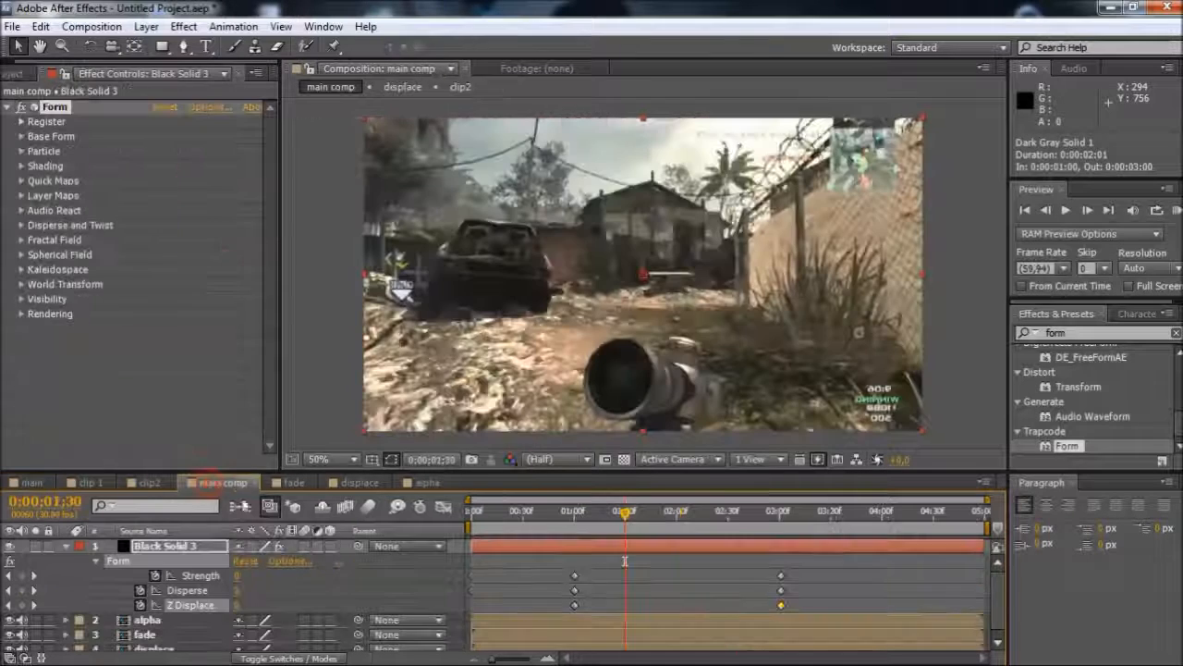
# In main comp, set the solid's Form Strength to 500 at 0;00;02;00
pyautogui.click(219, 481)
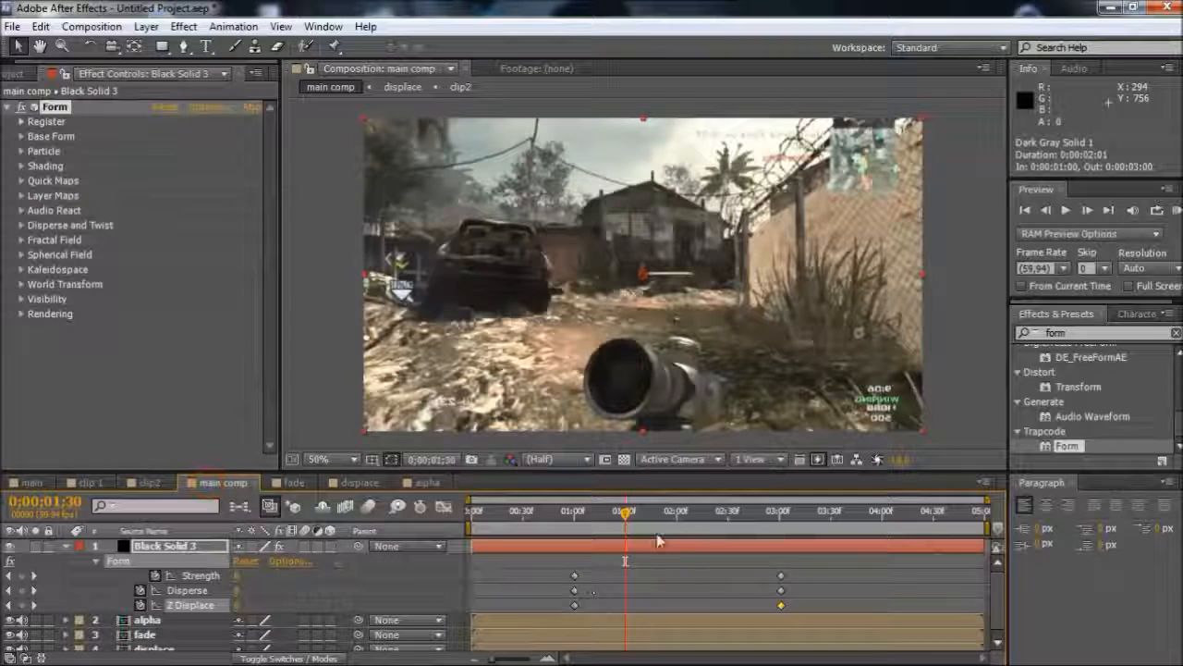
pyautogui.click(676, 519)
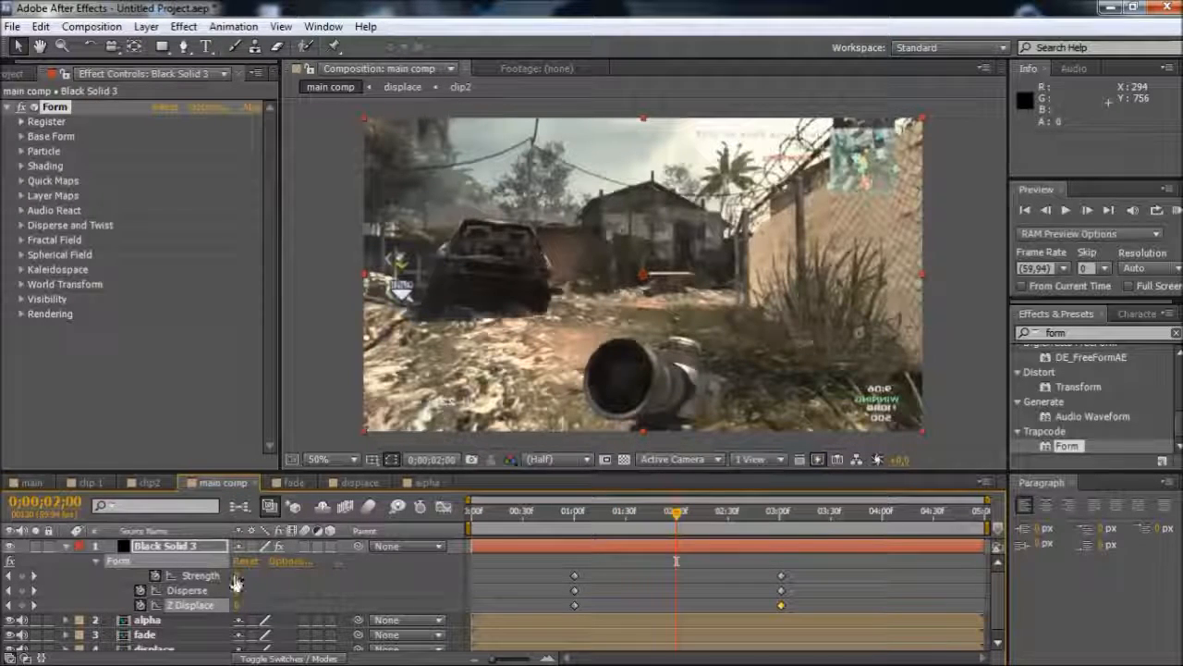
pyautogui.write('500')
pyautogui.press('Return')
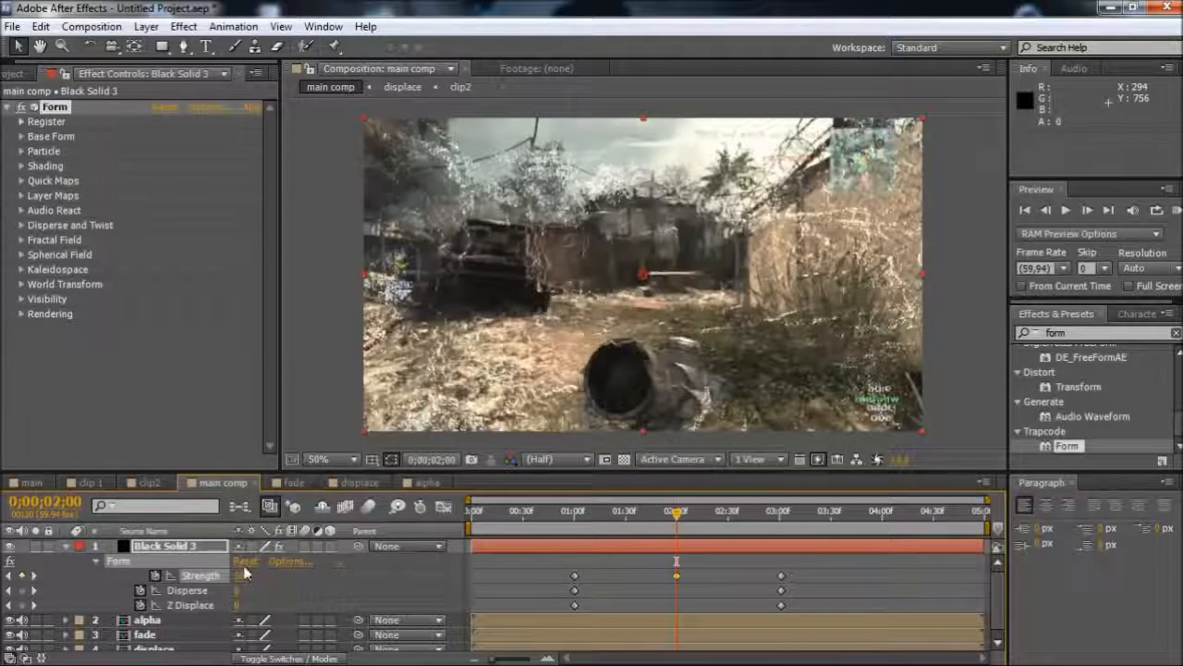
# Try a Form Disperse value of 50 at 0;00;02;00
pyautogui.click(239, 591)
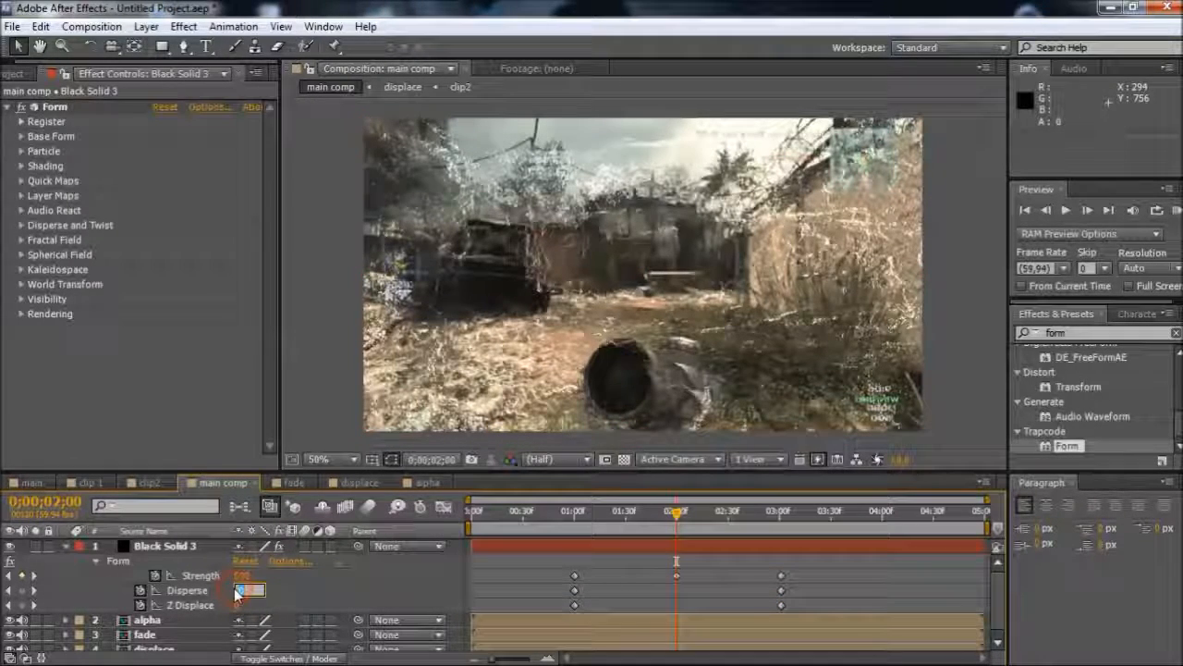
pyautogui.press('Return')
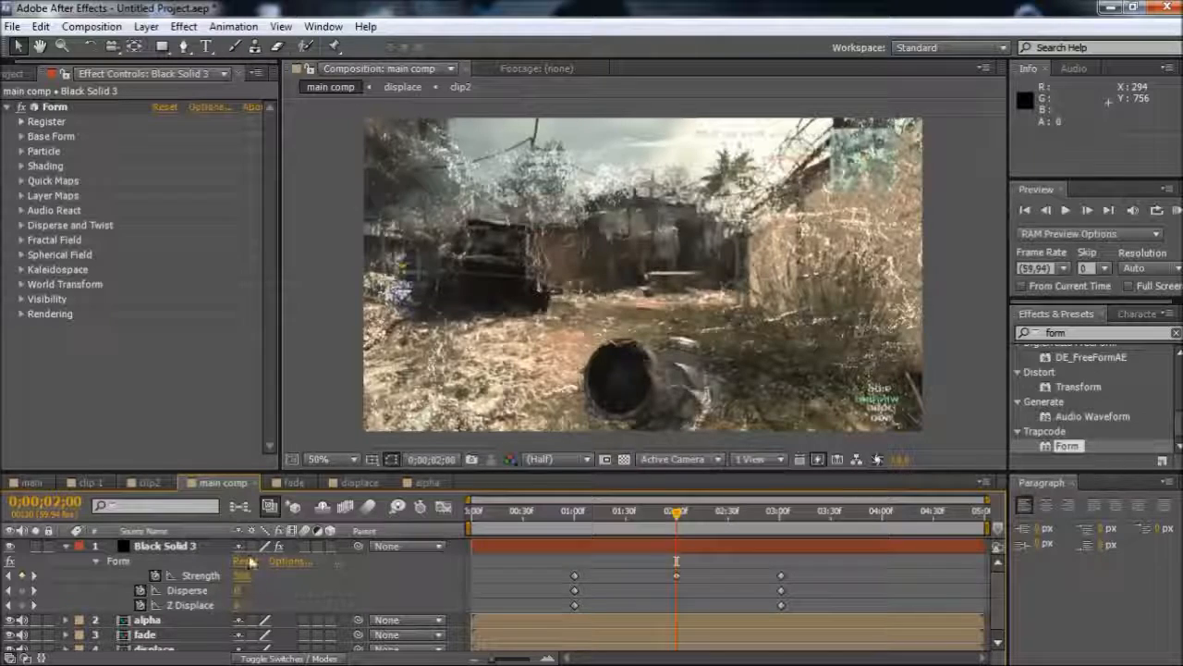
pyautogui.write('50')
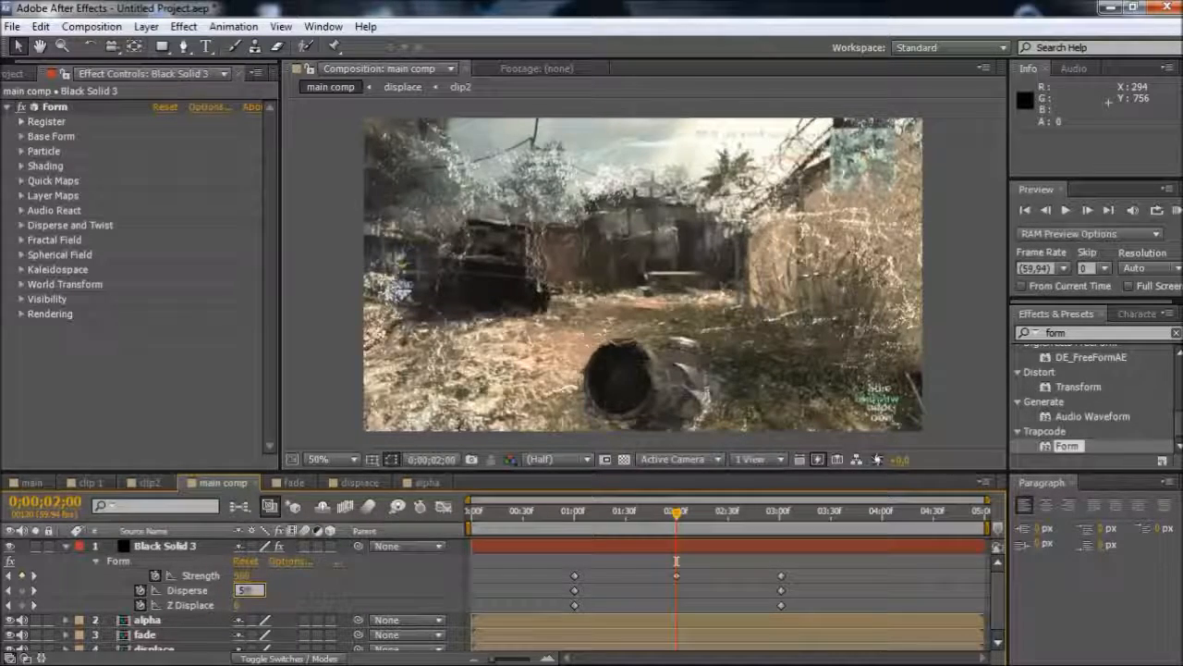
pyautogui.press('Return')
# Check the Disperse keyframe in the finished main composition, then set Disperse to 2 at 0;00;02;00 in main comp
pyautogui.click(32, 482)
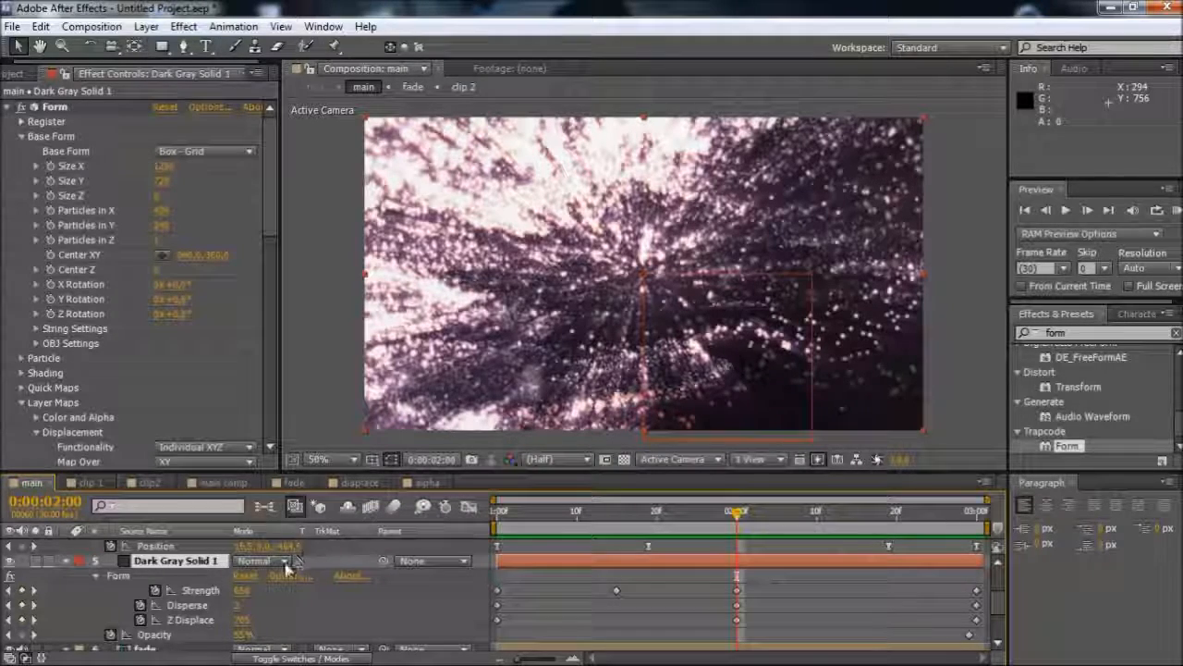
pyautogui.click(212, 482)
pyautogui.click(241, 589)
pyautogui.write('2')
pyautogui.press('Return')
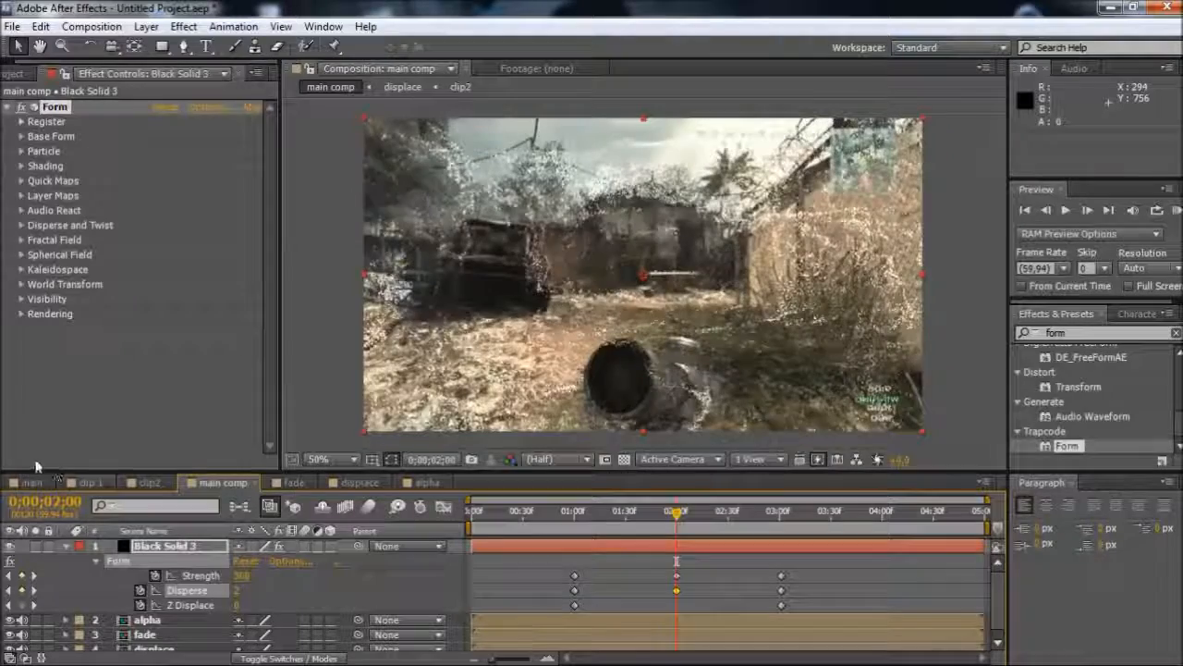
# Check the Z Displace keyframe in the finished main composition, then set Form Z Displace to 600 at 0;00;02;00 in main comp
pyautogui.click(33, 484)
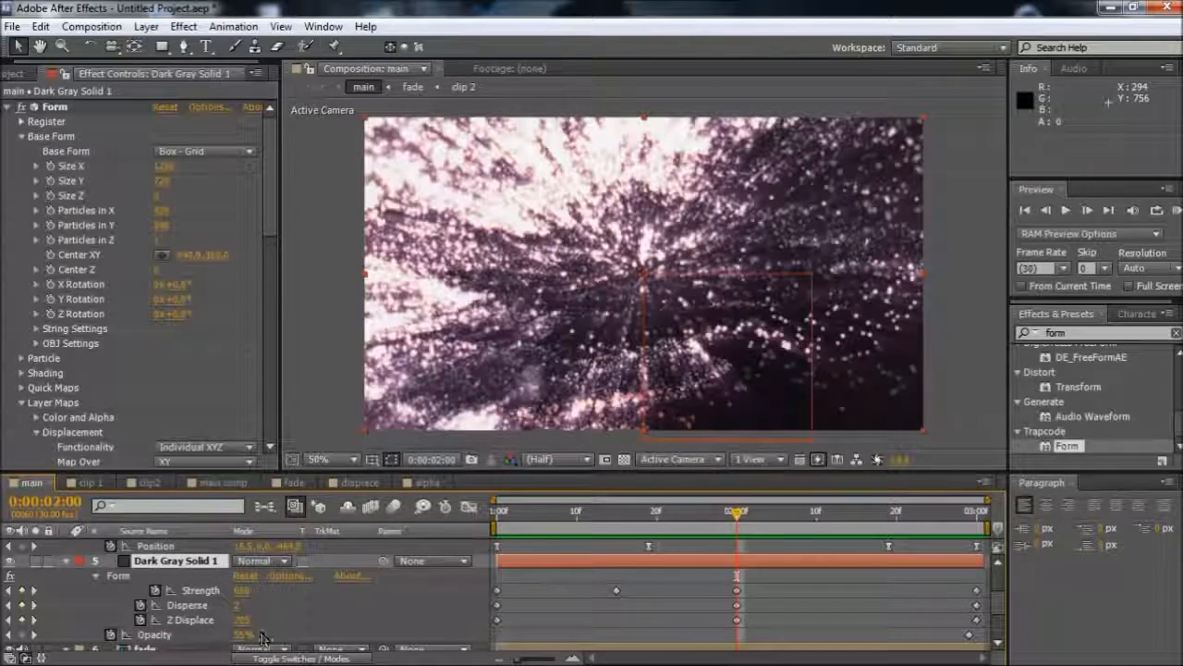
pyautogui.click(214, 482)
pyautogui.click(238, 606)
pyautogui.write('200')
pyautogui.press('Return')
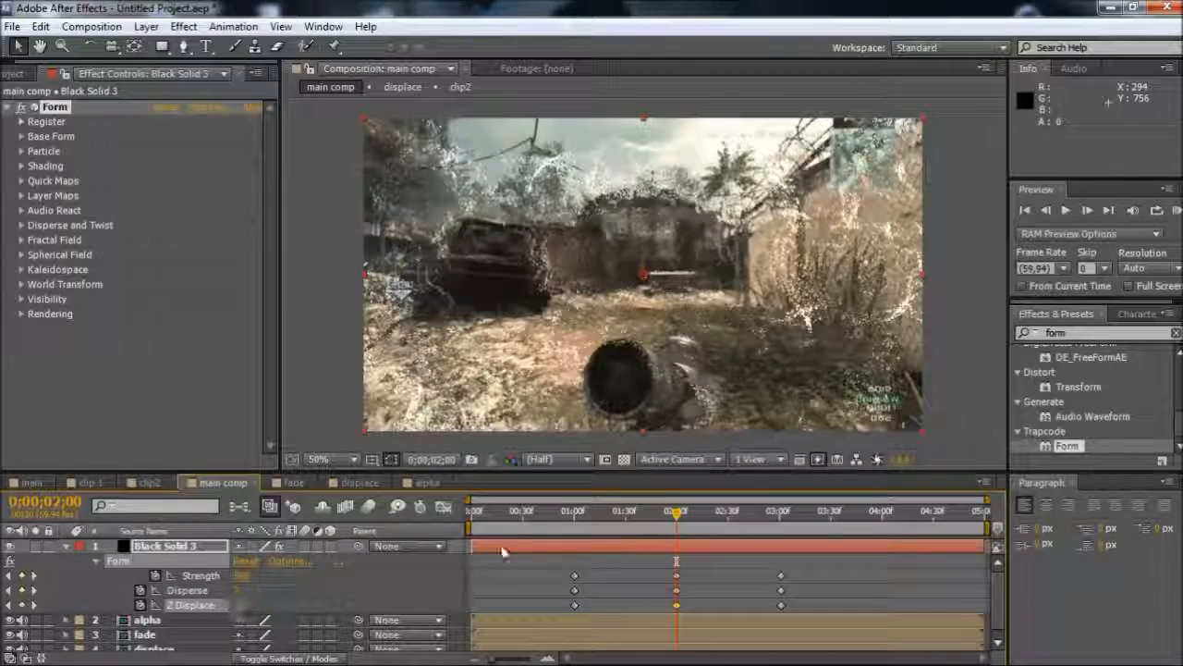
# Apply Easy Ease to all Strength, Disperse and Z Displace keyframes of the Form solid in main comp
pyautogui.moveTo(632, 531); pyautogui.dragTo(680, 545)
pyautogui.moveTo(805, 562); pyautogui.dragTo(551, 602)
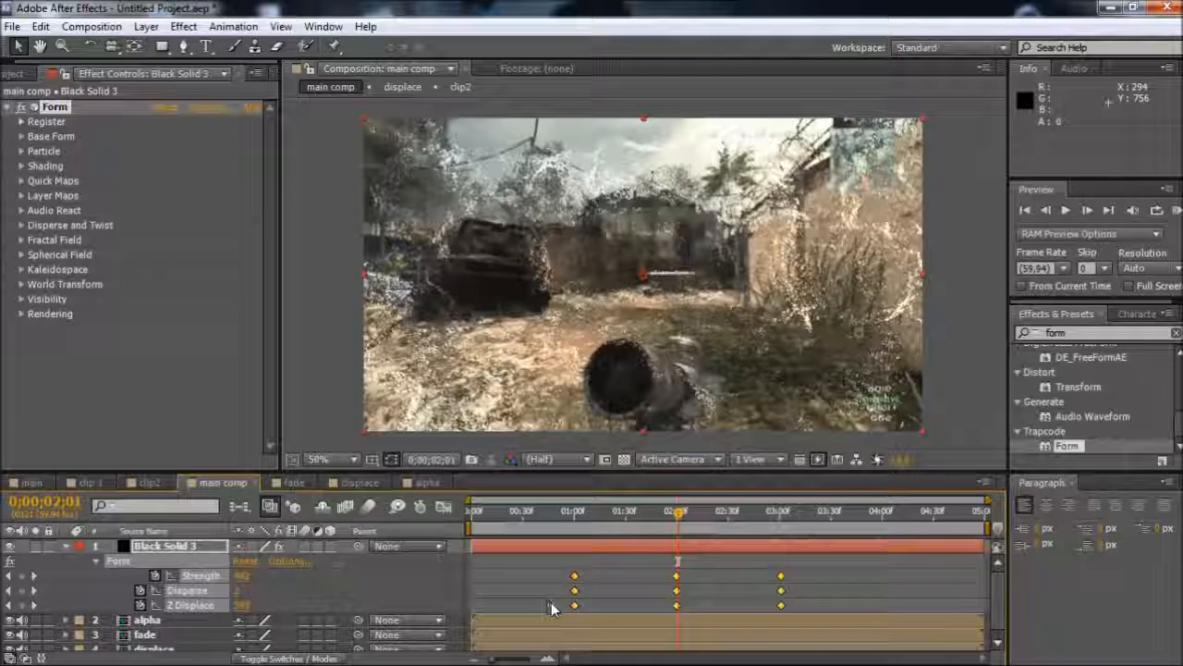
pyautogui.press('F9')
pyautogui.moveTo(931, 647)
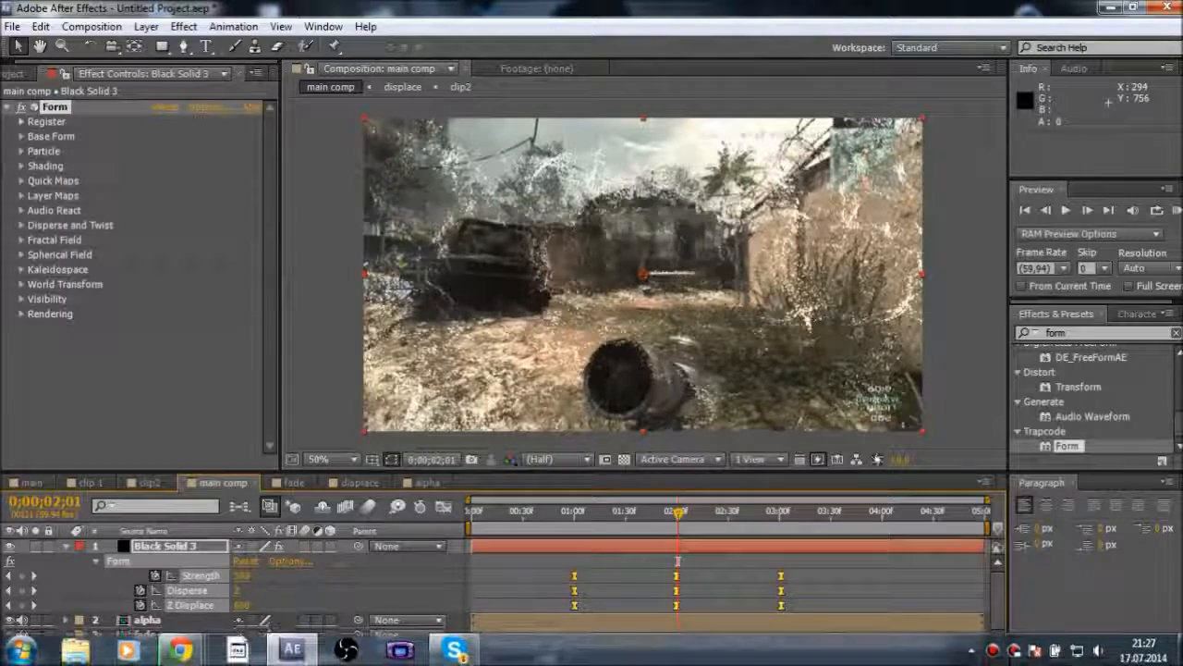
pyautogui.click(992, 650)
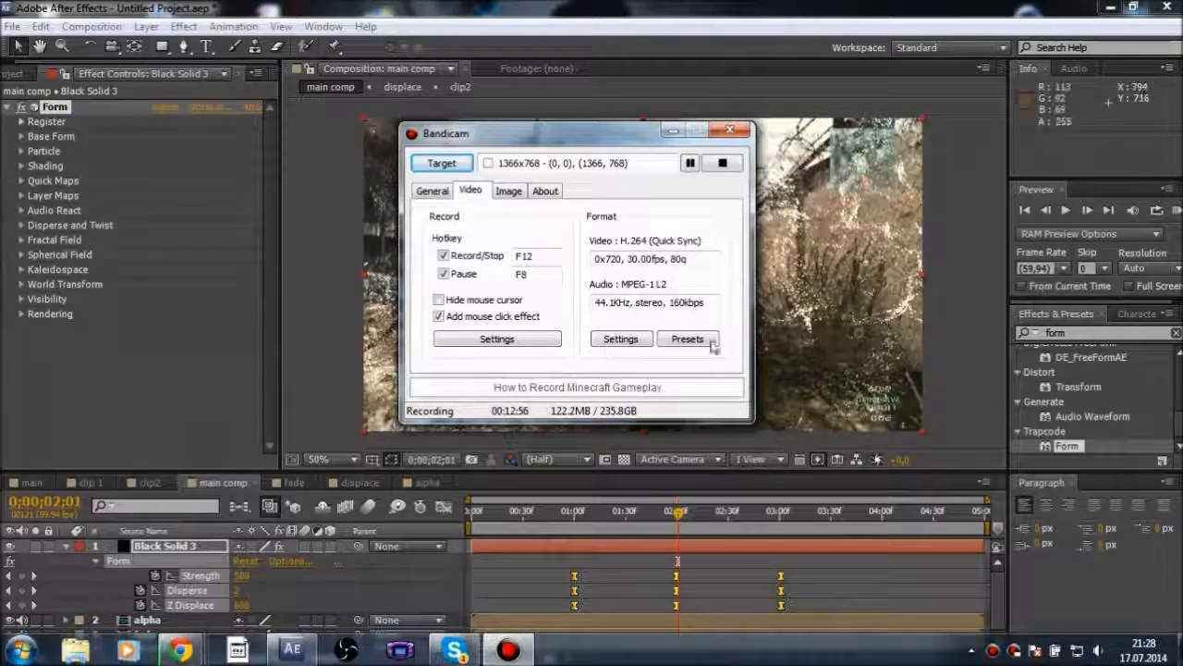
pyautogui.click(675, 133)
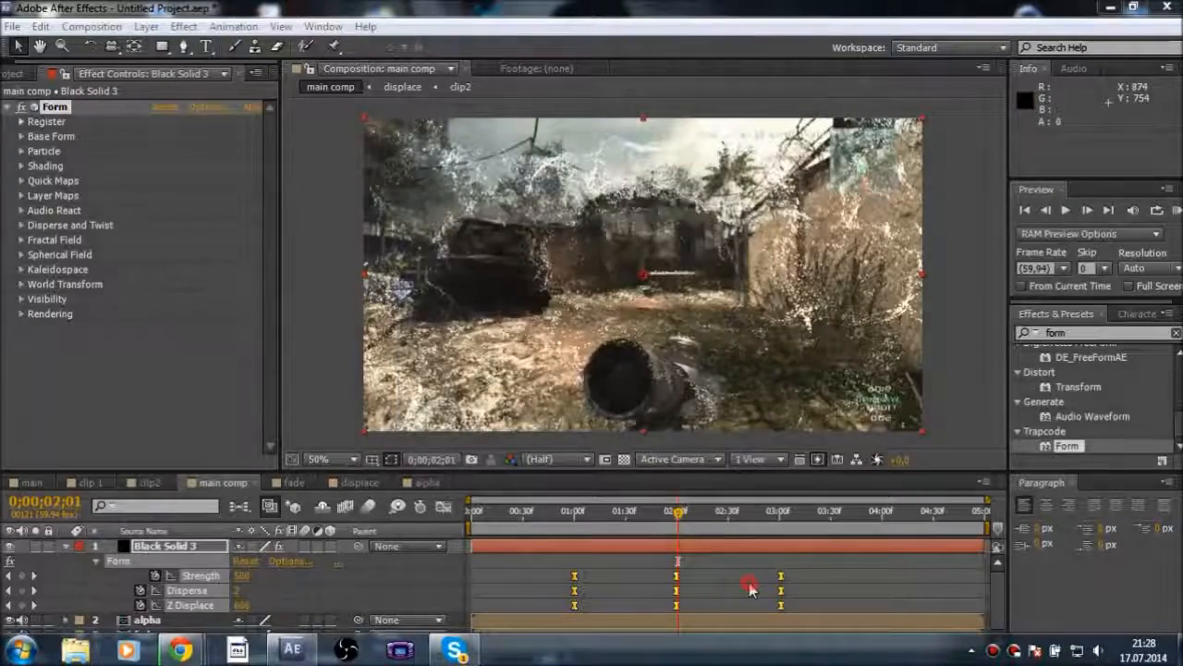
# Check Form Strength ahead of the midpoint in the finished main composition, then set Strength to 450 at 0;00;01;30 in main comp
pyautogui.click(28, 483)
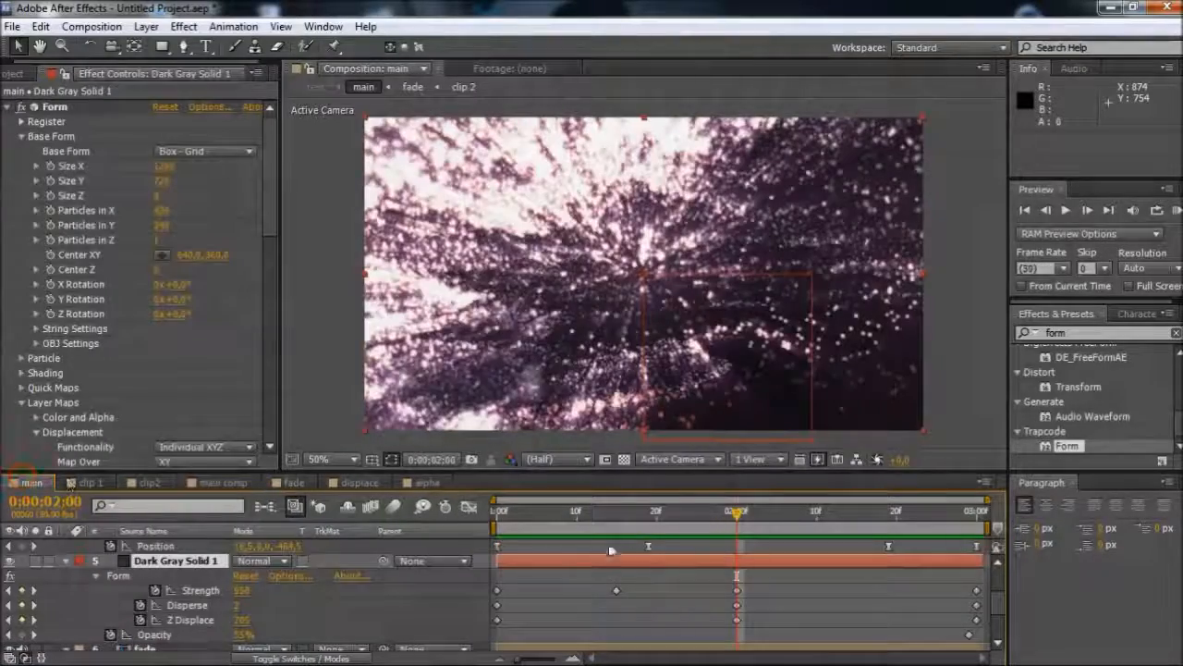
pyautogui.moveTo(664, 514); pyautogui.dragTo(712, 540)
pyautogui.click(222, 482)
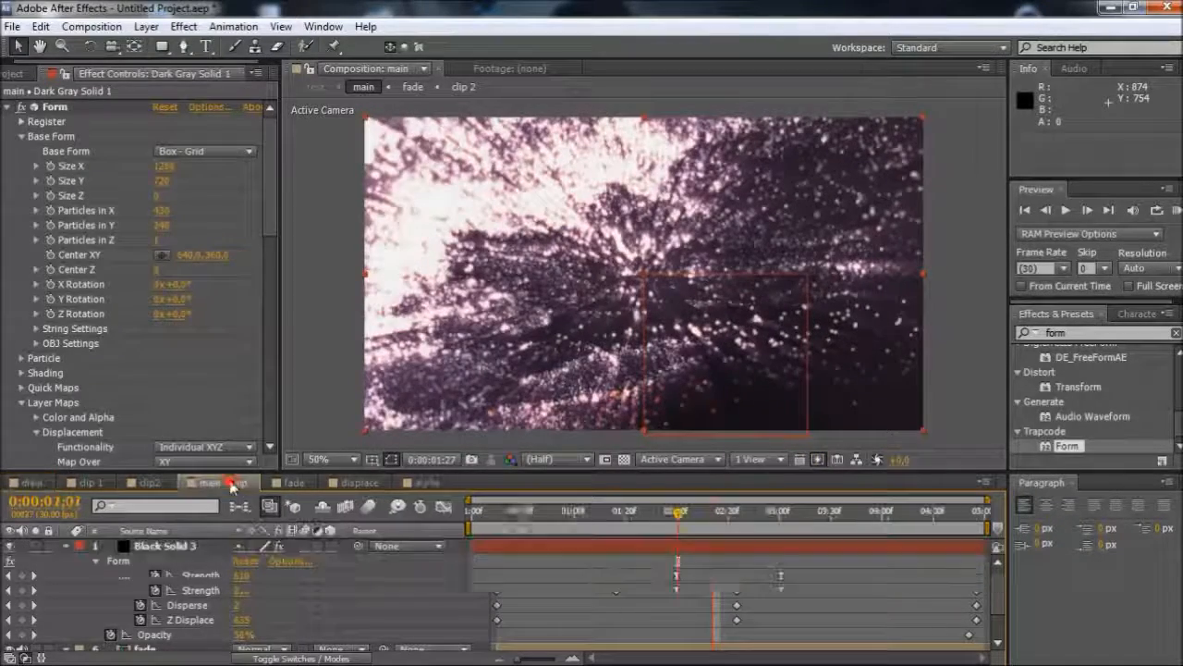
pyautogui.click(626, 519)
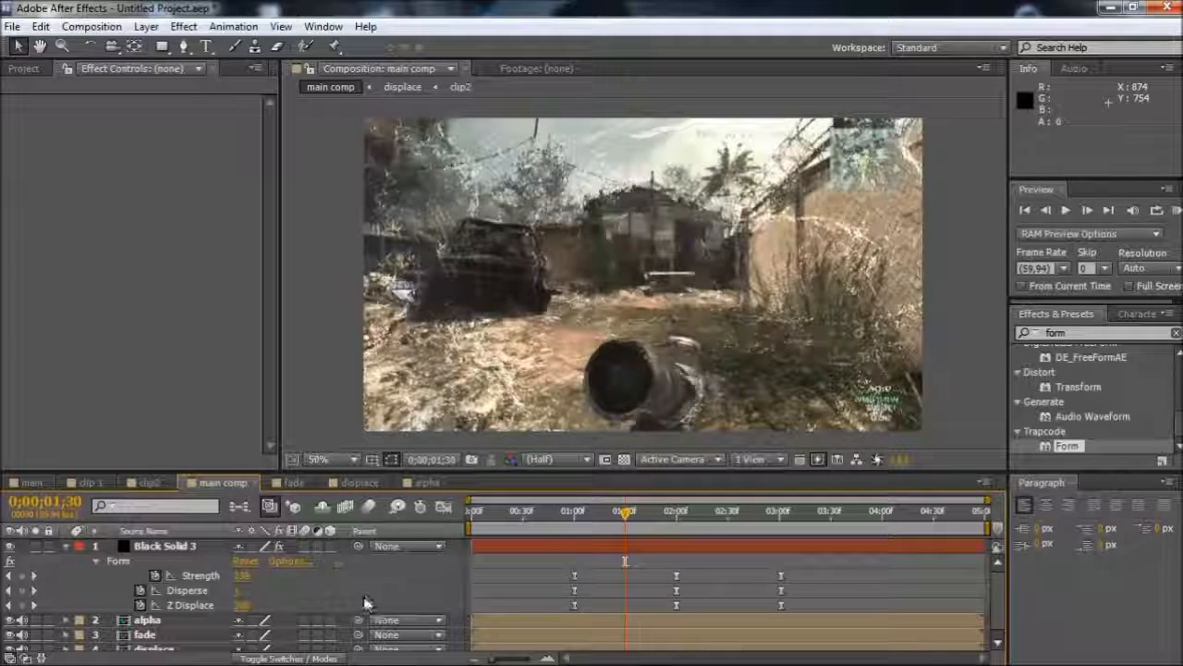
pyautogui.click(243, 575)
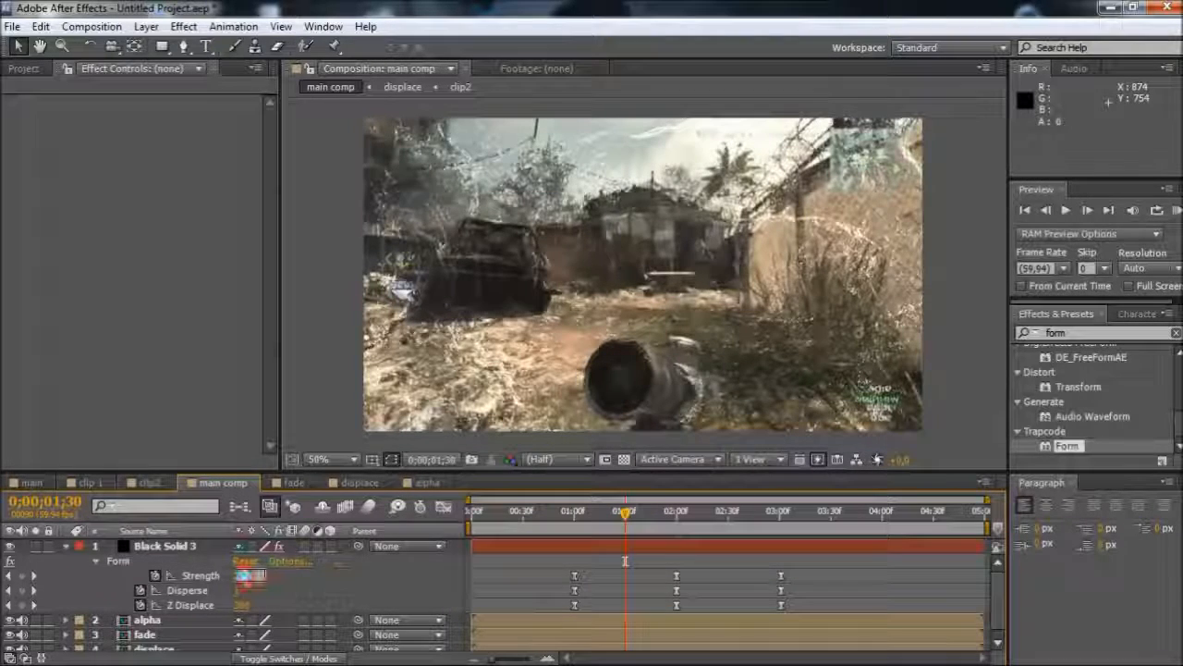
pyautogui.click(243, 575)
pyautogui.write('450')
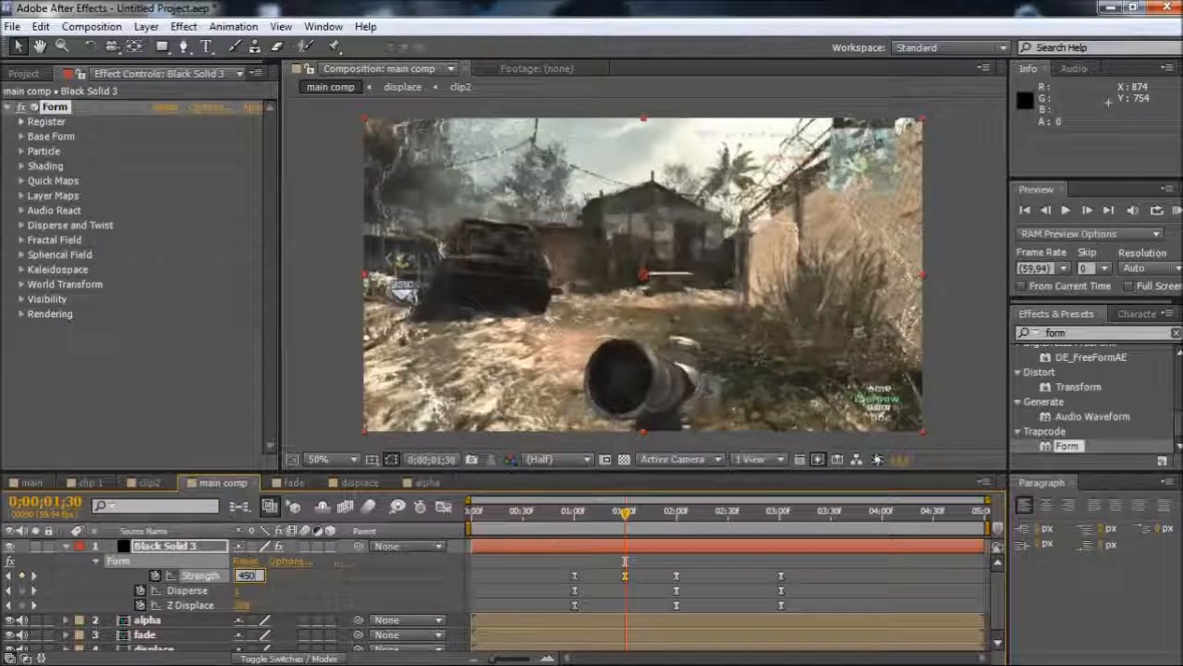
pyautogui.press('Return')
# Move the fade layer above the alpha layer in main comp and hide the alpha and displace layers
pyautogui.moveTo(625, 513); pyautogui.dragTo(593, 551)
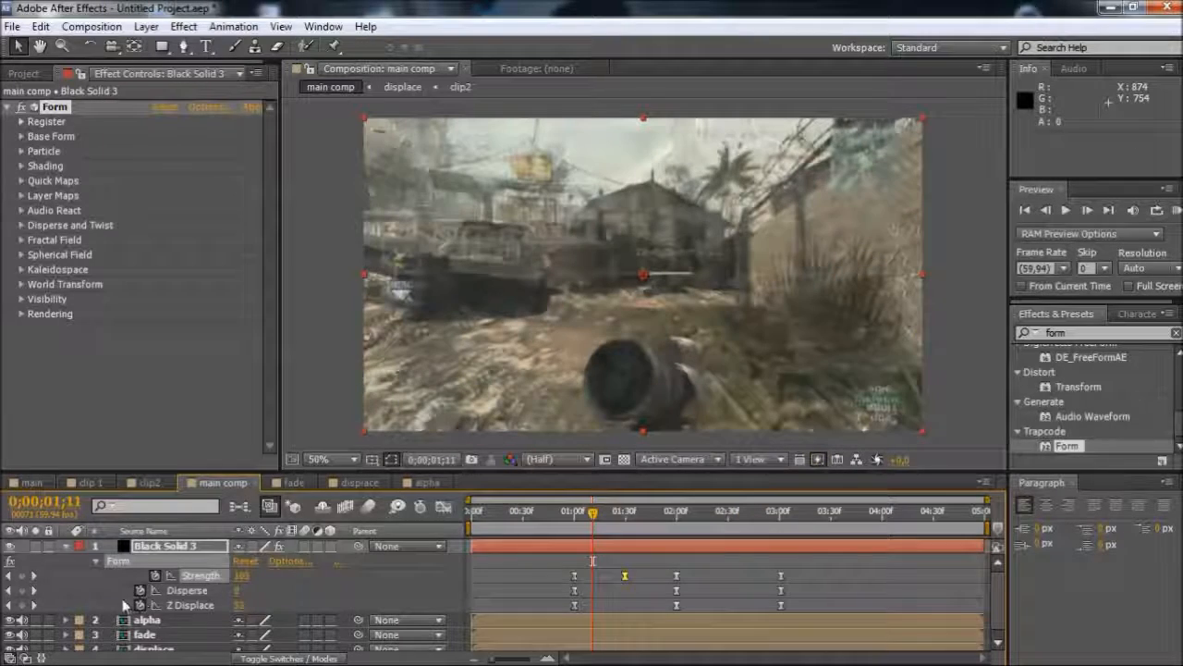
pyautogui.scroll(-1, 504, 545)
pyautogui.click(574, 513)
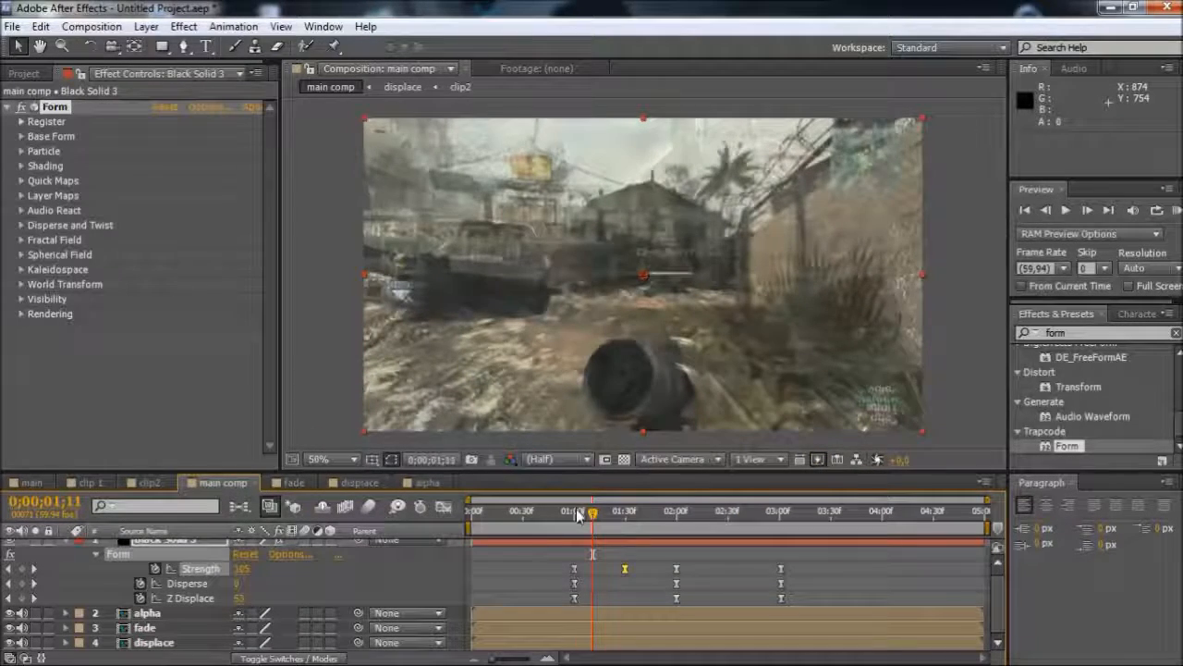
pyautogui.moveTo(148, 627); pyautogui.dragTo(154, 613)
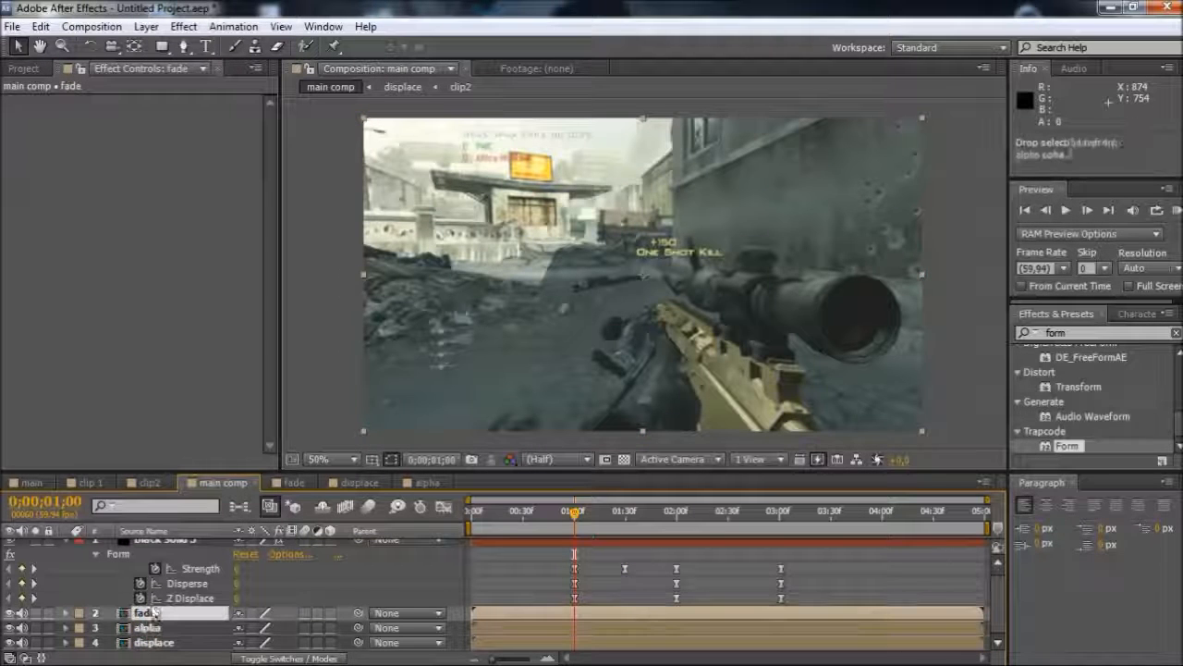
pyautogui.click(9, 628)
pyautogui.click(10, 643)
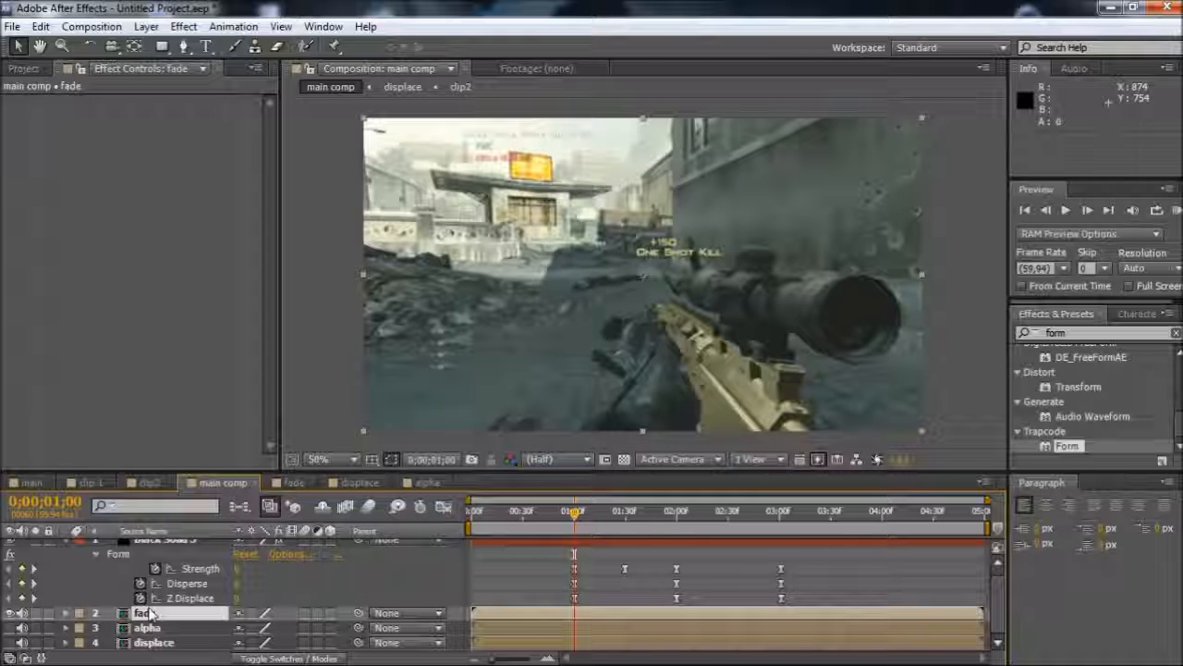
# Keyframe the fade layer's Opacity at 100% at 0;00;01;00 and 20% at 0;00;01;20
pyautogui.hotkey('alt', 'shift', 't')
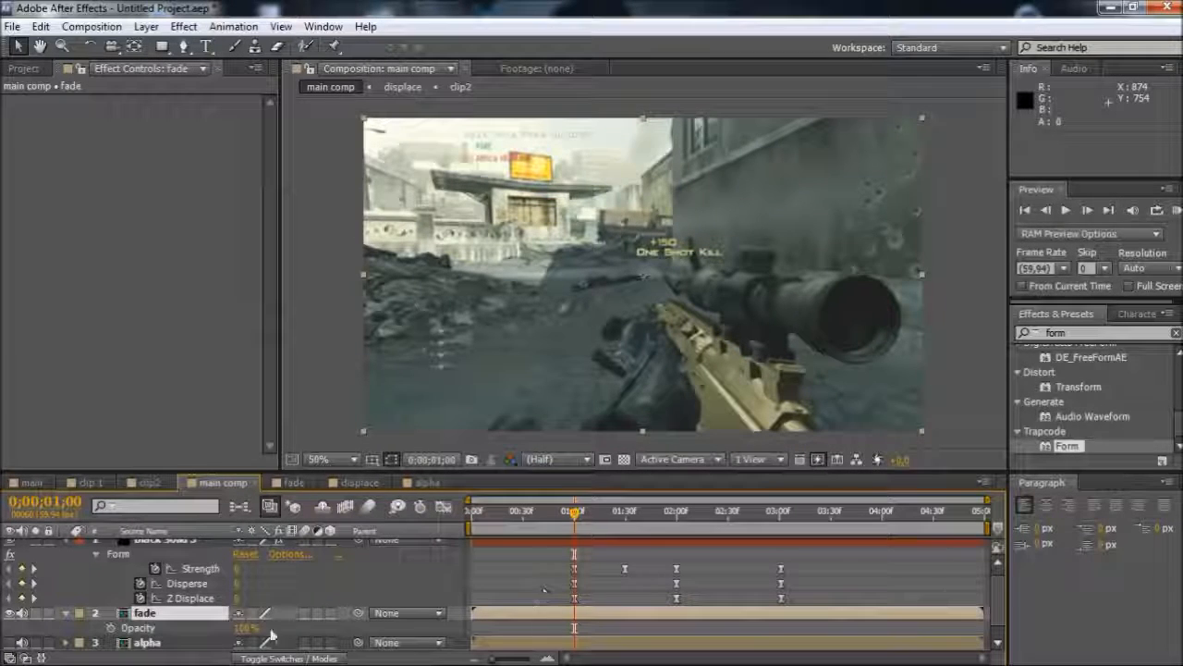
pyautogui.click(112, 628)
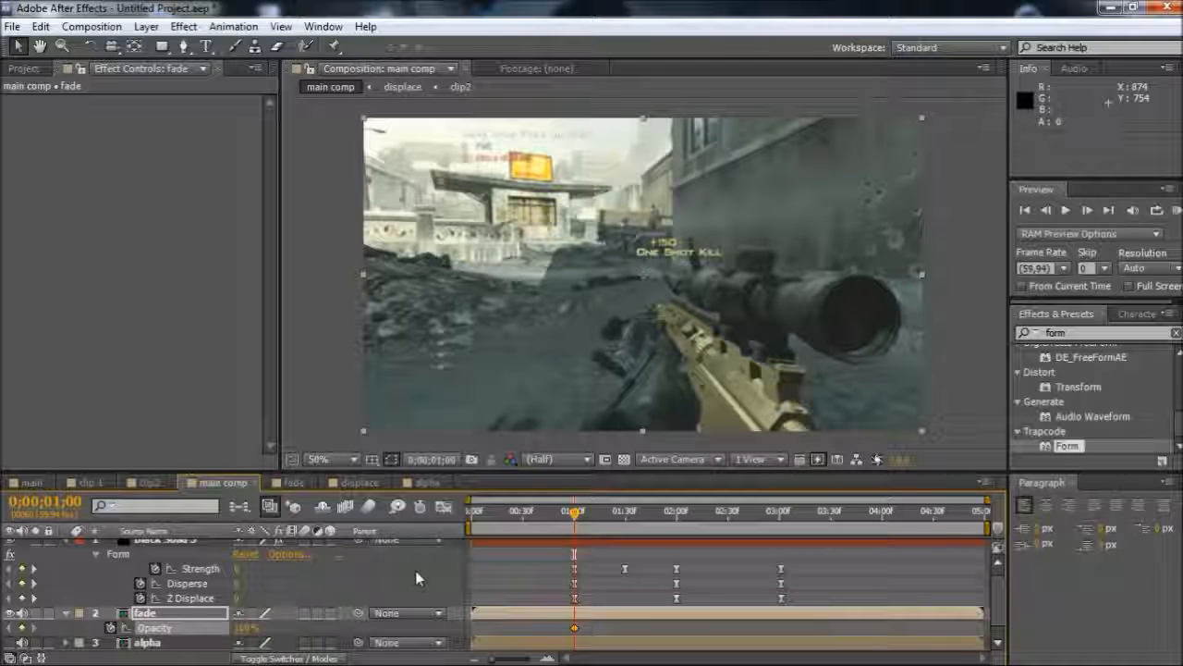
pyautogui.hotkey('shift', 'pagedown')
pyautogui.hotkey('shift', 'pagedown')
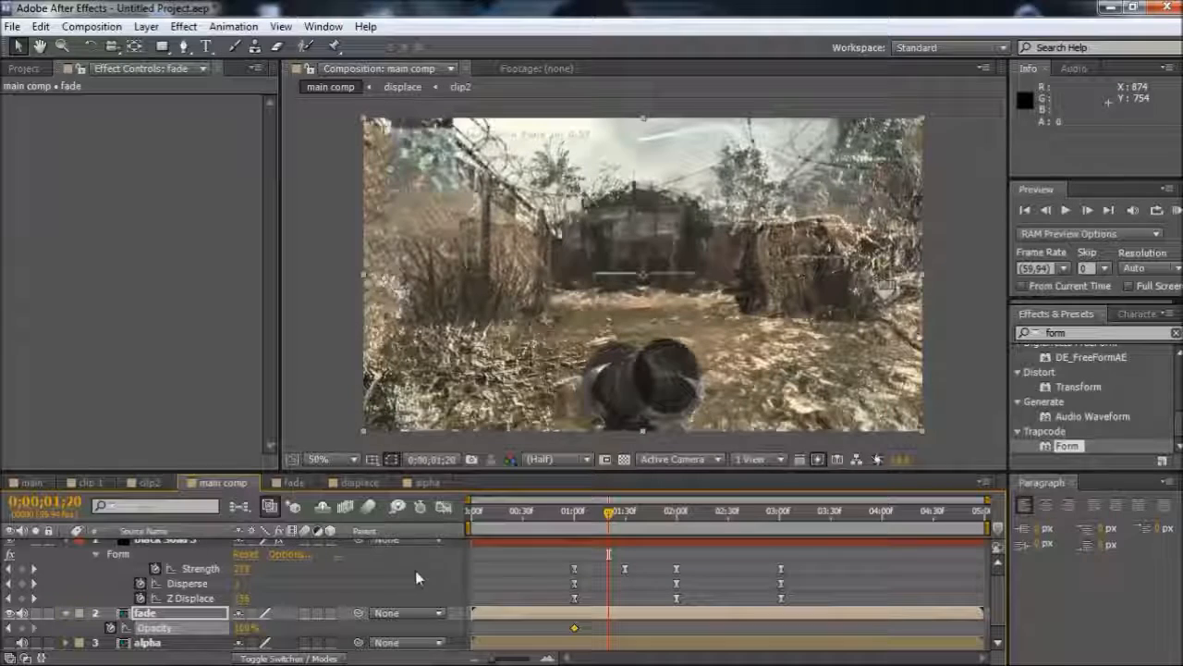
pyautogui.write('20')
pyautogui.press('Return')
# Set the fade layer's Opacity to 100% at 0;00;03;01
pyautogui.click(783, 523)
pyautogui.click(242, 628)
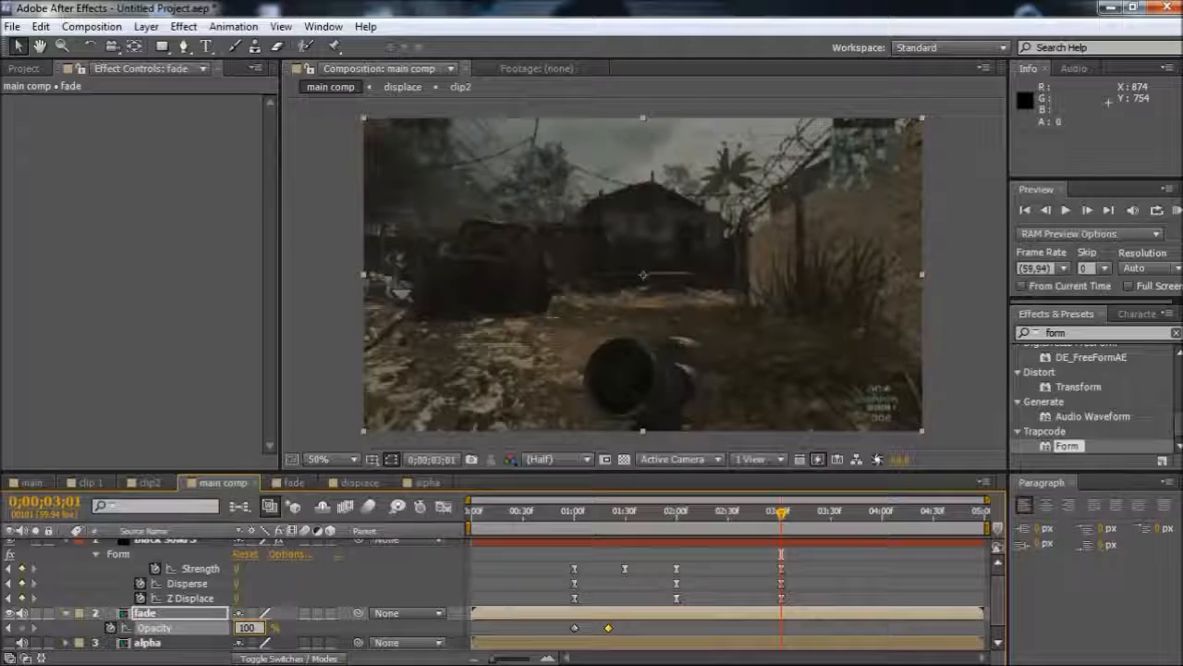
pyautogui.write('100')
pyautogui.press('Return')
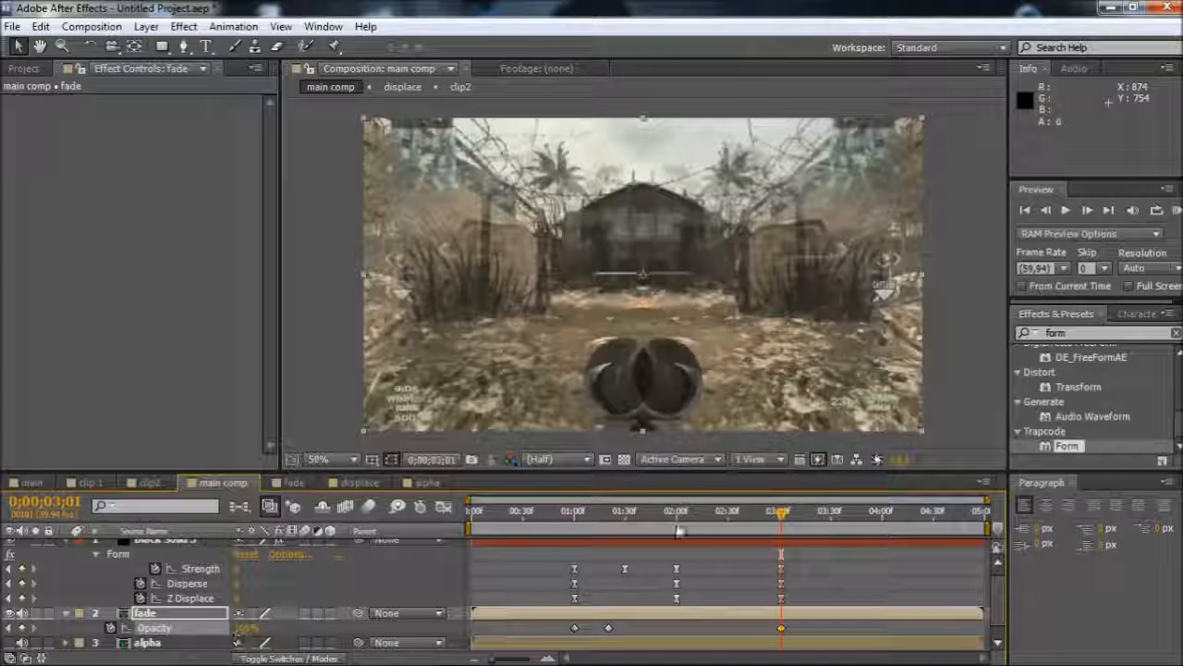
pyautogui.click(730, 515)
pyautogui.click(245, 627)
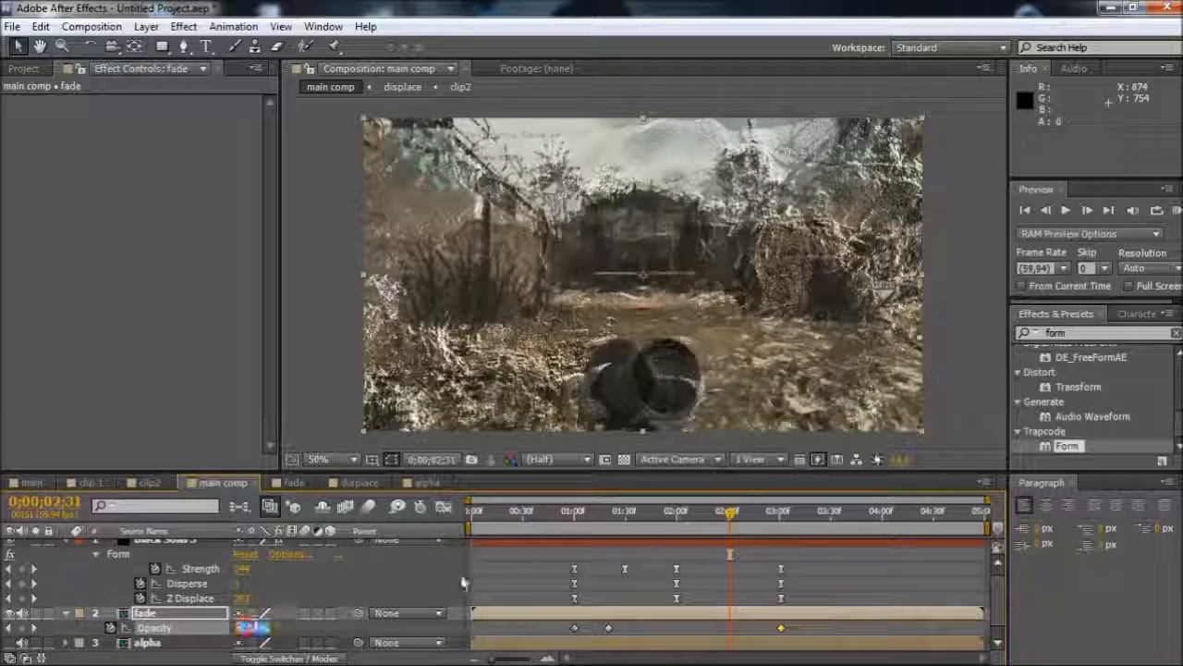
pyautogui.write('75')
pyautogui.press('Return')
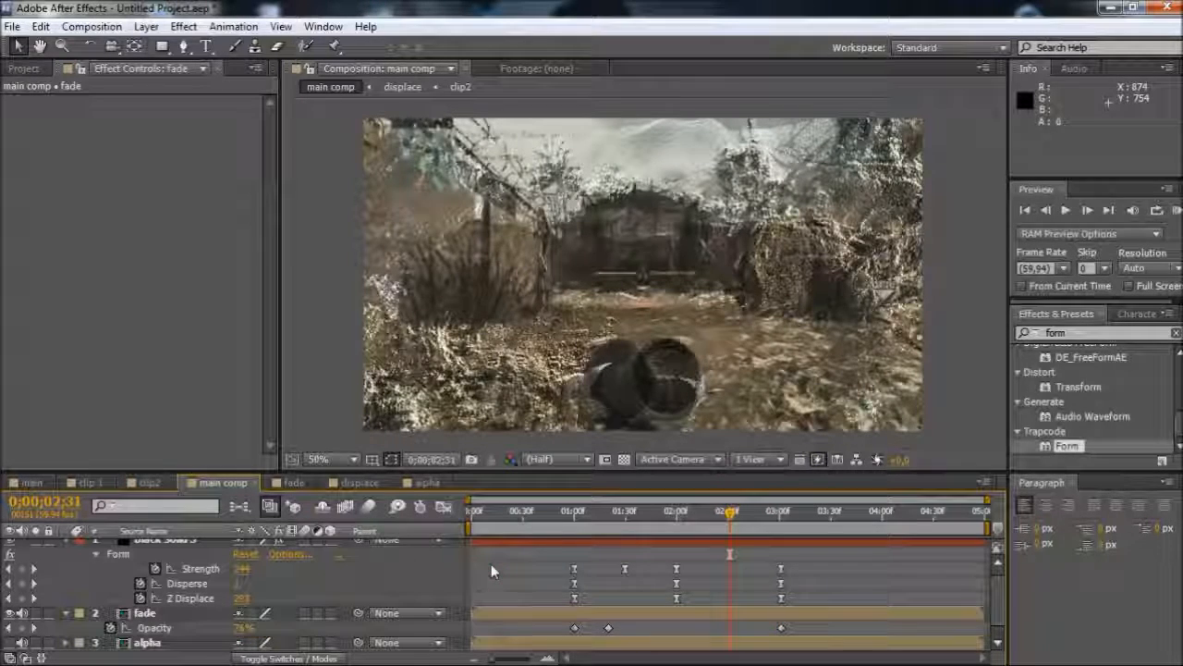
# Set the fade layer's Opacity to 20% at 0;00;02;30
pyautogui.press('pageup')
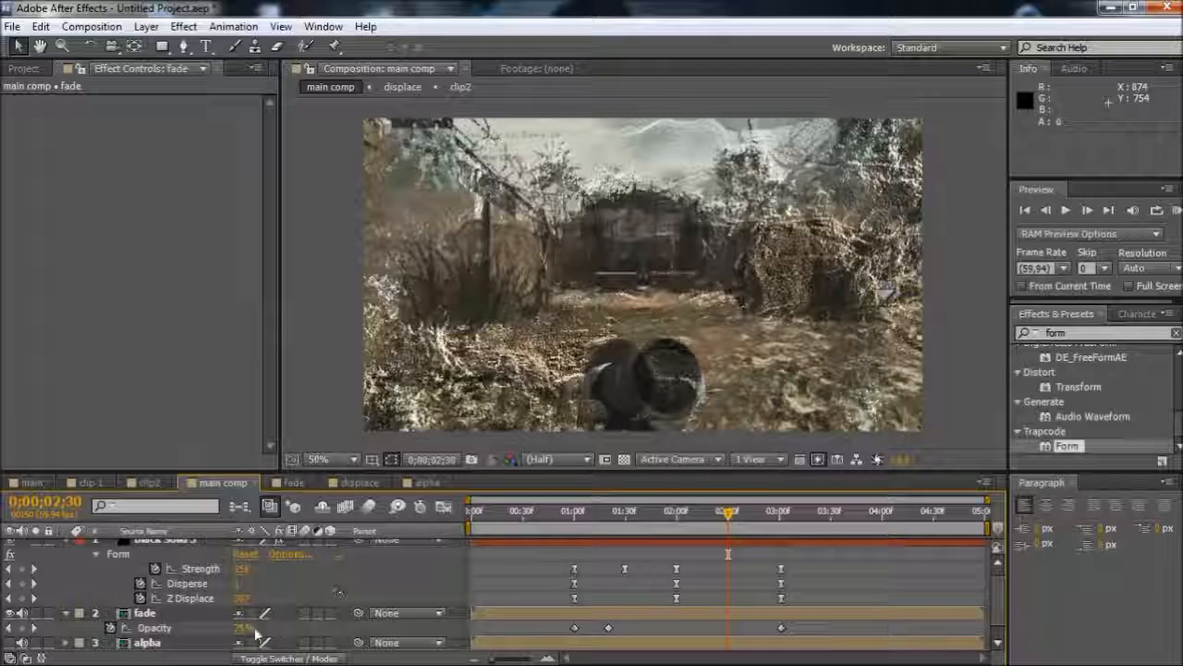
pyautogui.click(246, 629)
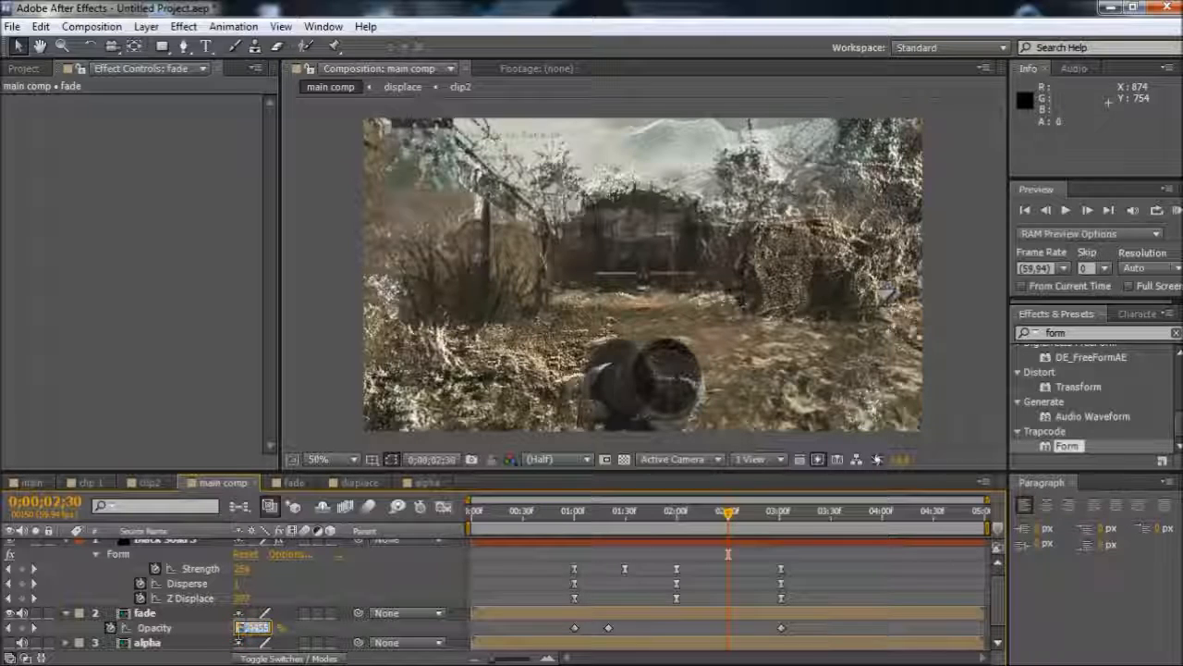
pyautogui.write('100')
pyautogui.press('Return')
# Preview the fade through the transition and move its third Opacity keyframe to 0;00;02;42
pyautogui.click(573, 525)
pyautogui.moveTo(573, 525); pyautogui.dragTo(747, 580)
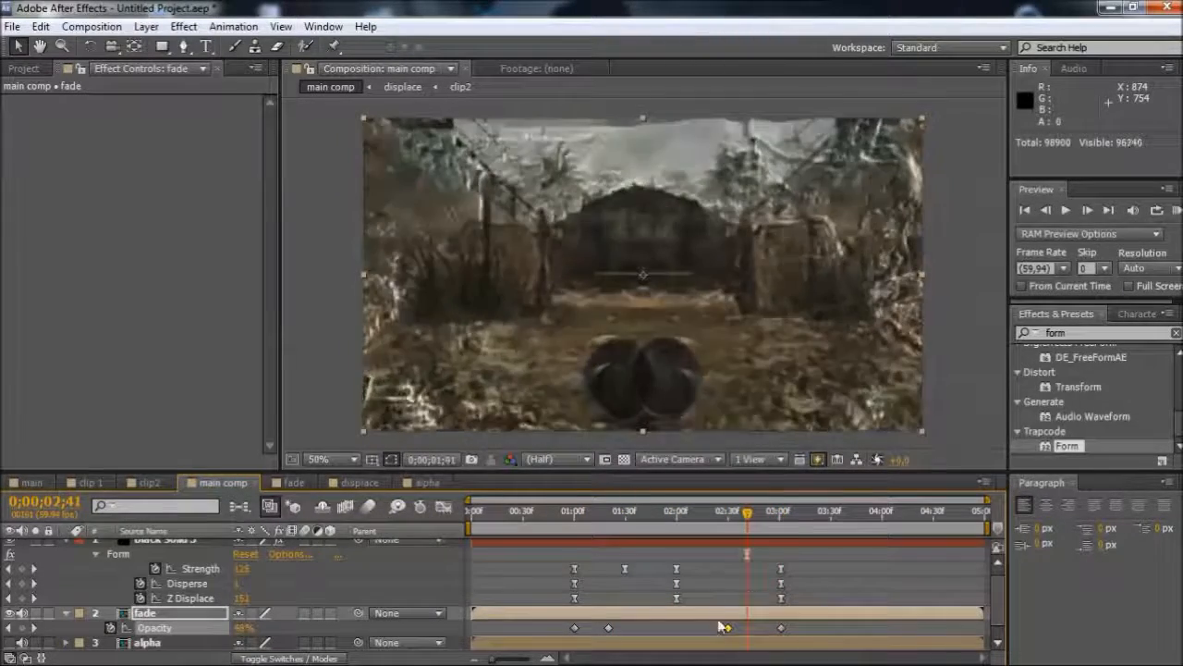
pyautogui.moveTo(725, 628); pyautogui.dragTo(751, 632)
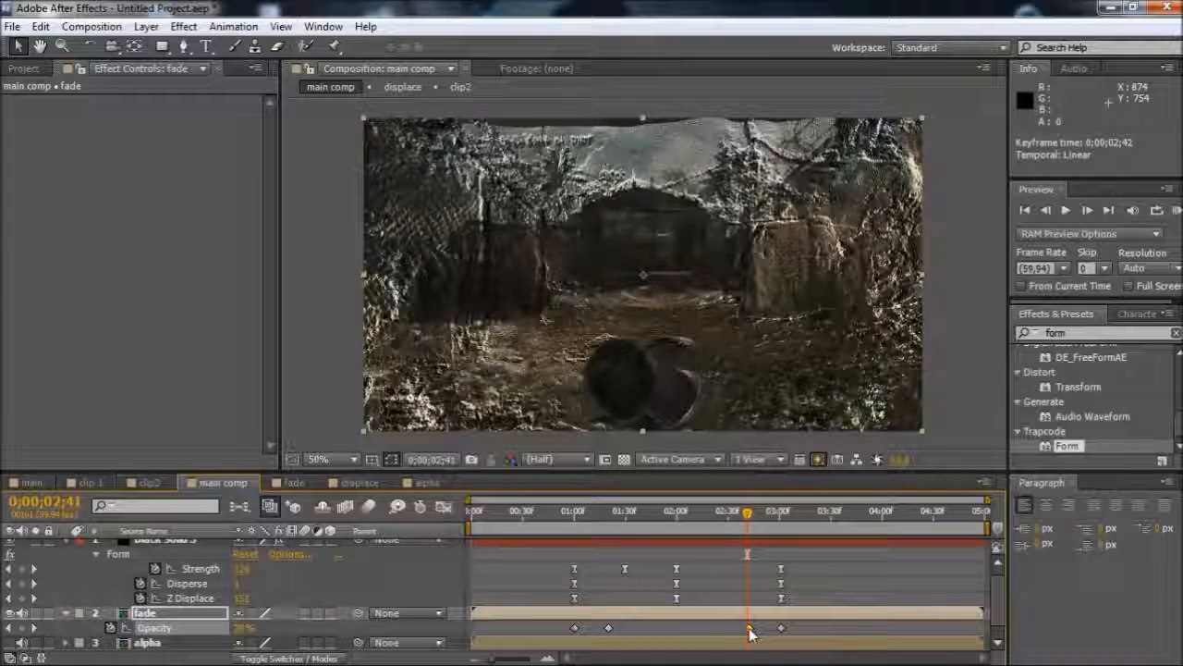
# Find the Fast Blur effect and apply it to the fade layer
pyautogui.click(1094, 335)
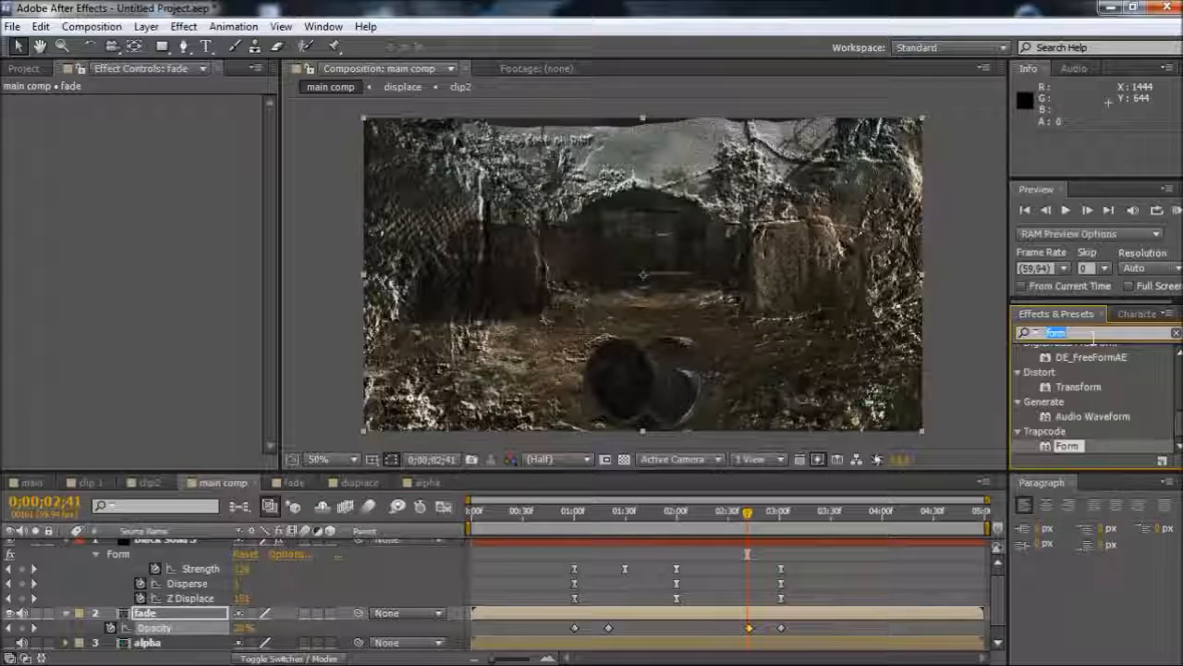
pyautogui.write('fast blur')
pyautogui.doubleClick(1067, 382)
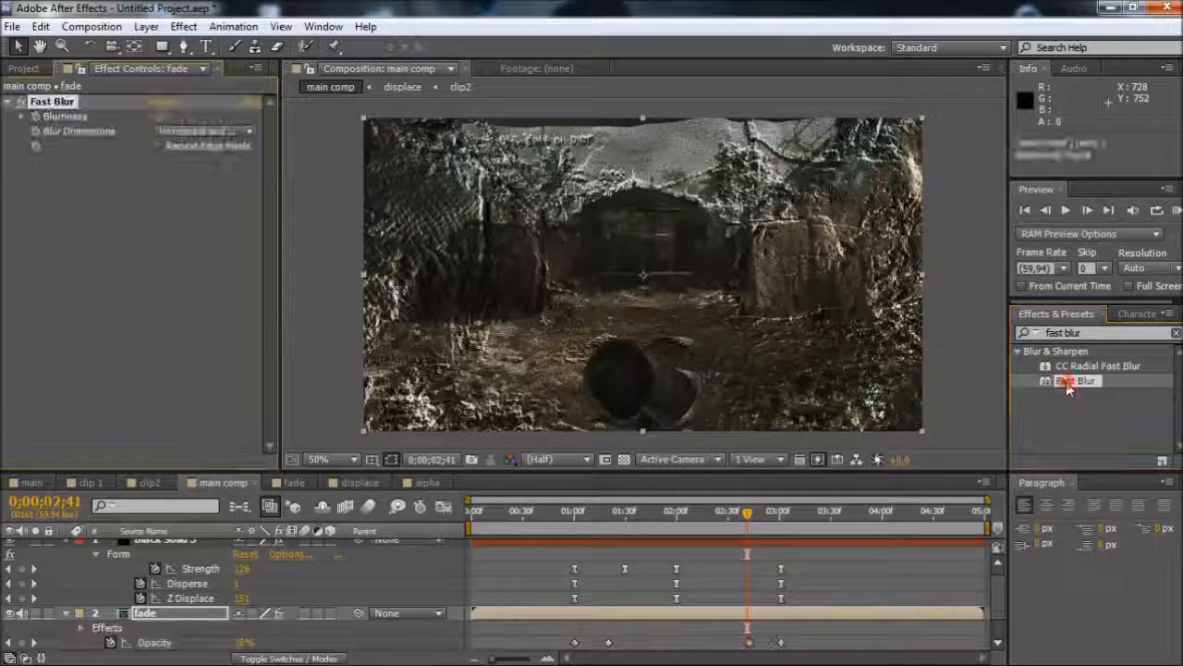
# Keyframe the fade layer's Fast Blur Blurriness at 0 at 0;00;01;00 and 255 at 0;00;01;20
pyautogui.click(575, 511)
pyautogui.scroll(-1, 586, 559)
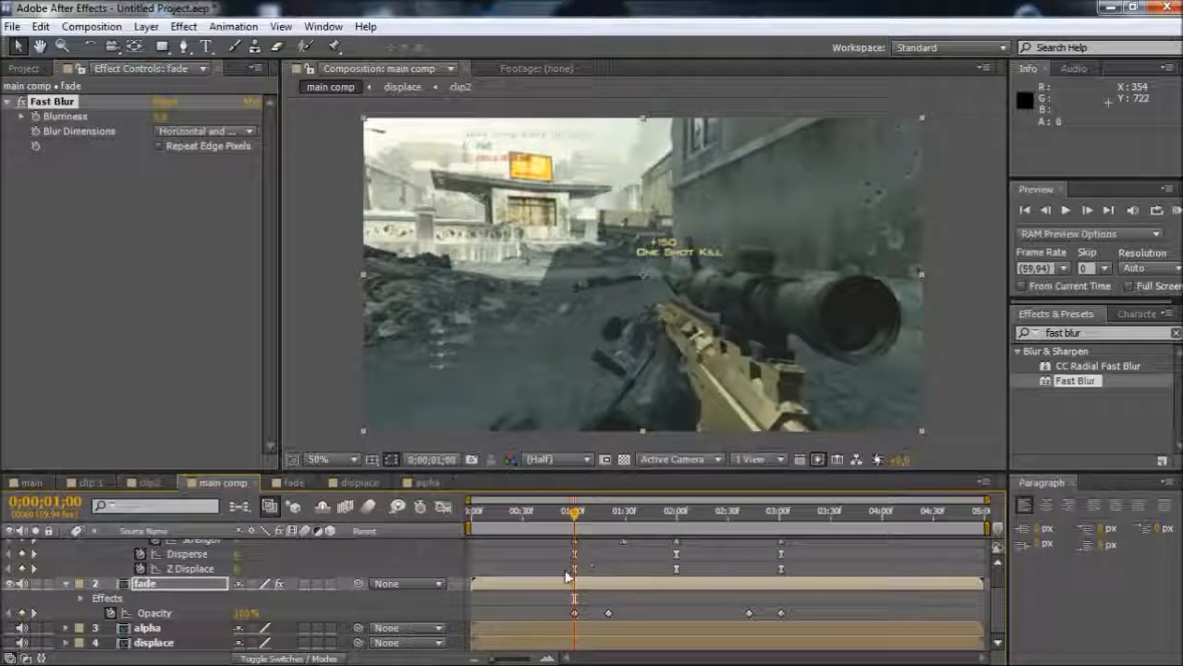
pyautogui.click(35, 116)
pyautogui.click(608, 524)
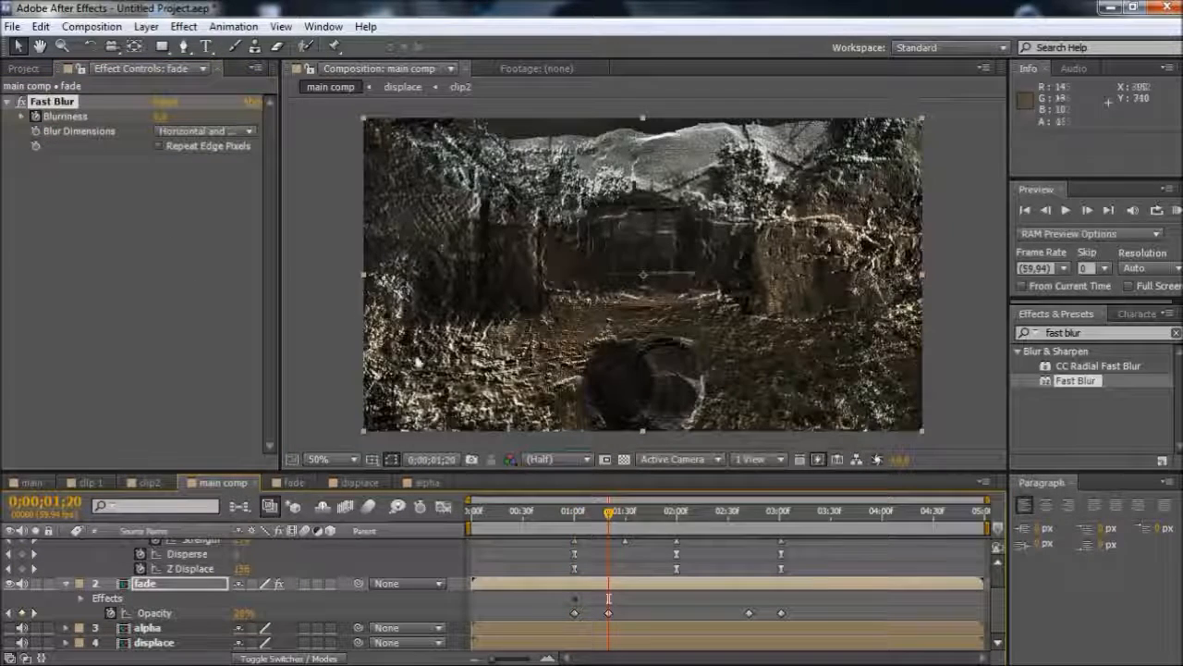
pyautogui.click(159, 118)
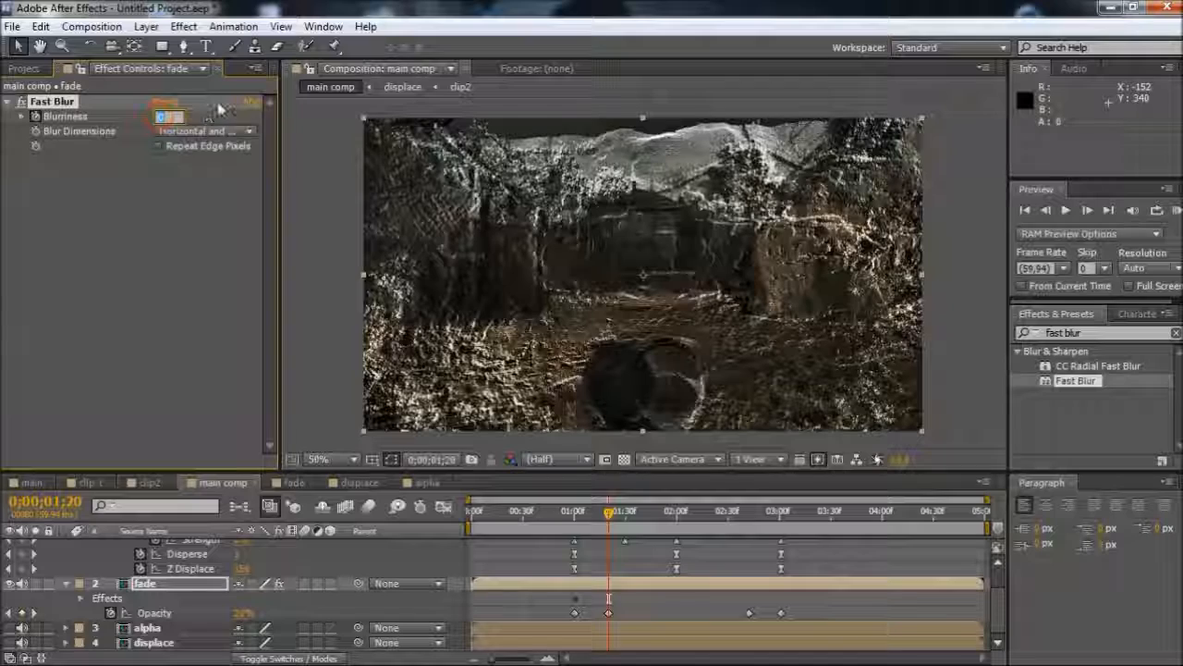
pyautogui.write('255')
pyautogui.press('Return')
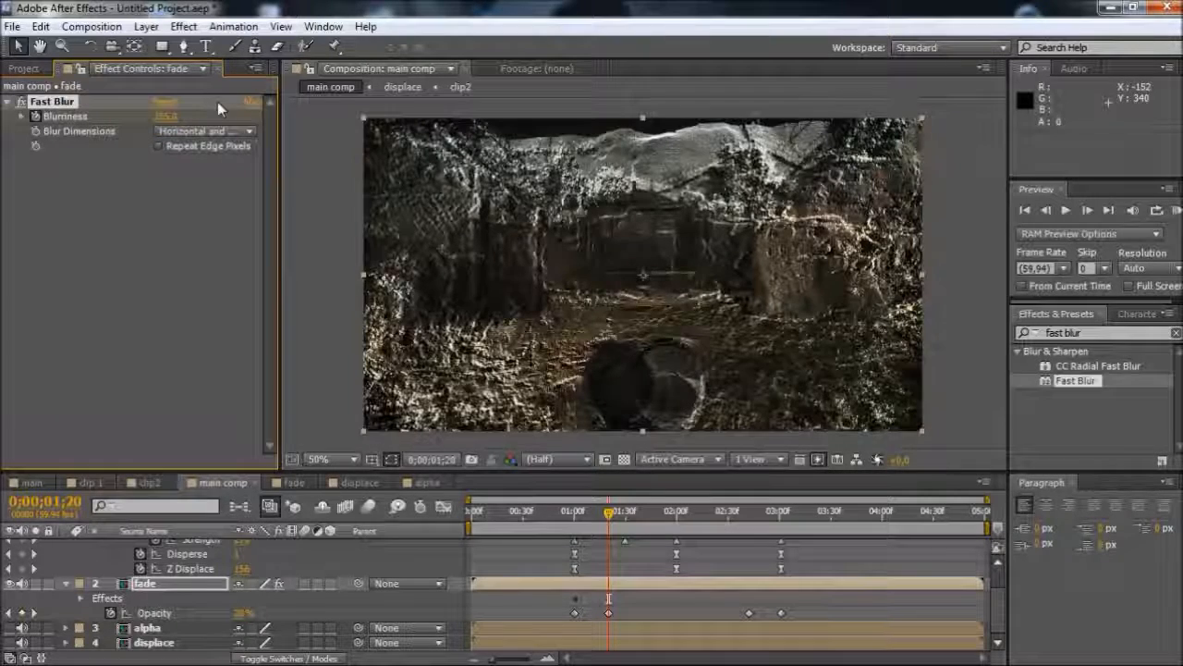
# Reveal the fade layer's keyframed properties and add a Blurriness keyframe holding 255 at 0;00;02;42
pyautogui.click(748, 523)
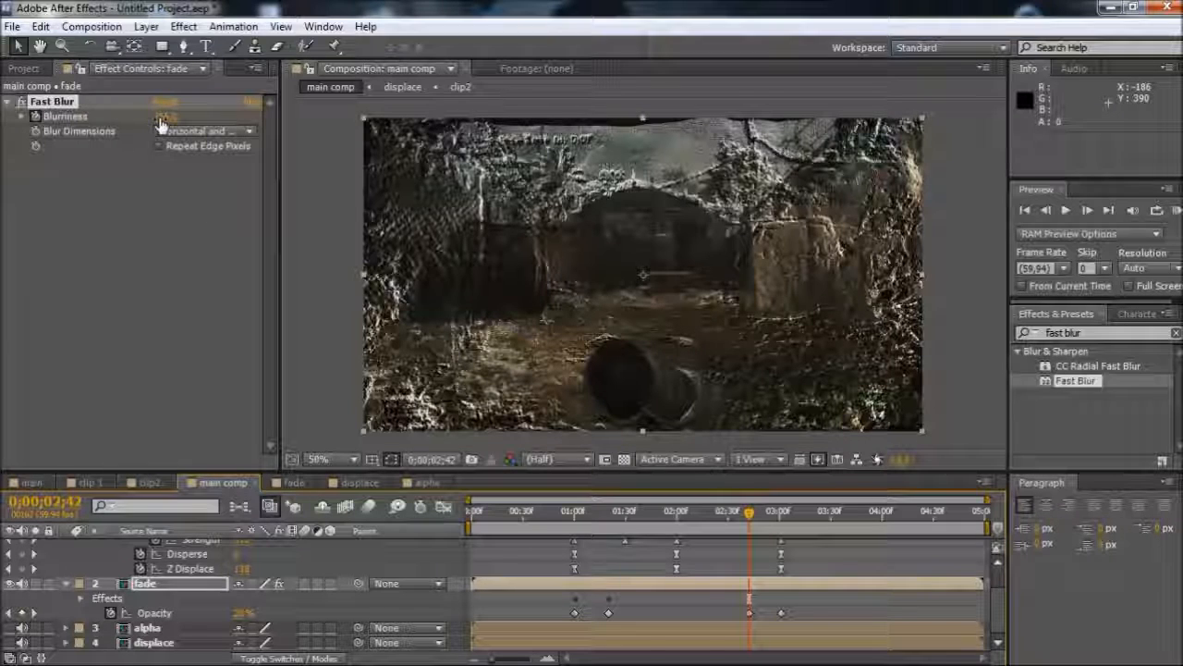
pyautogui.press('u')
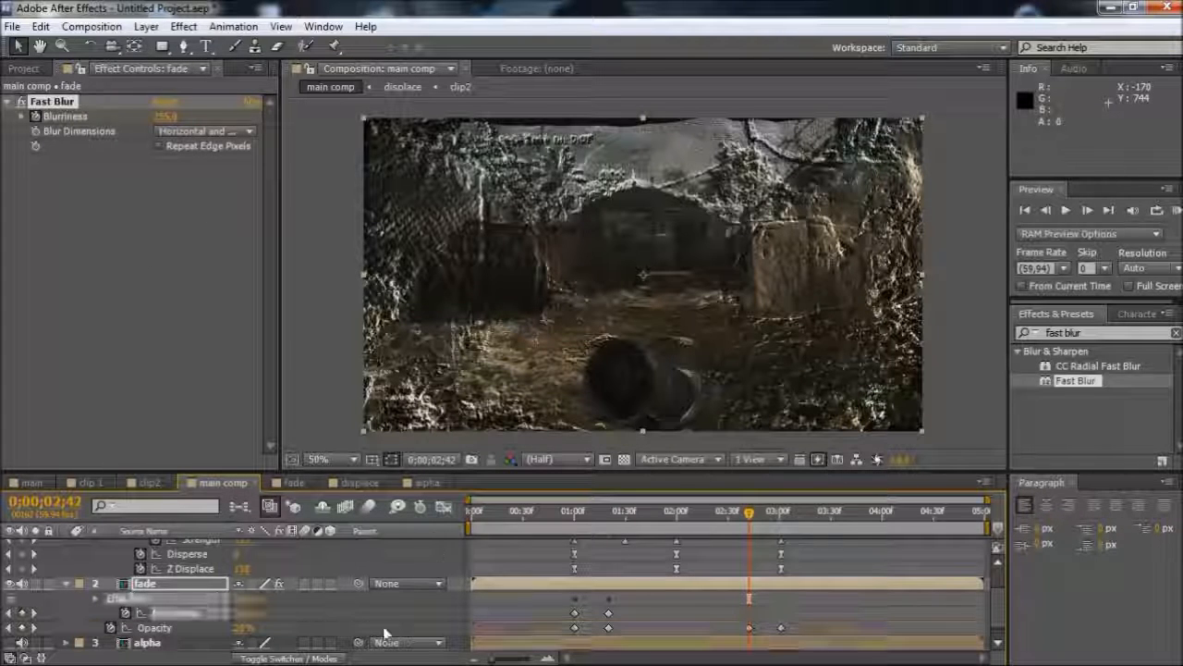
pyautogui.click(22, 613)
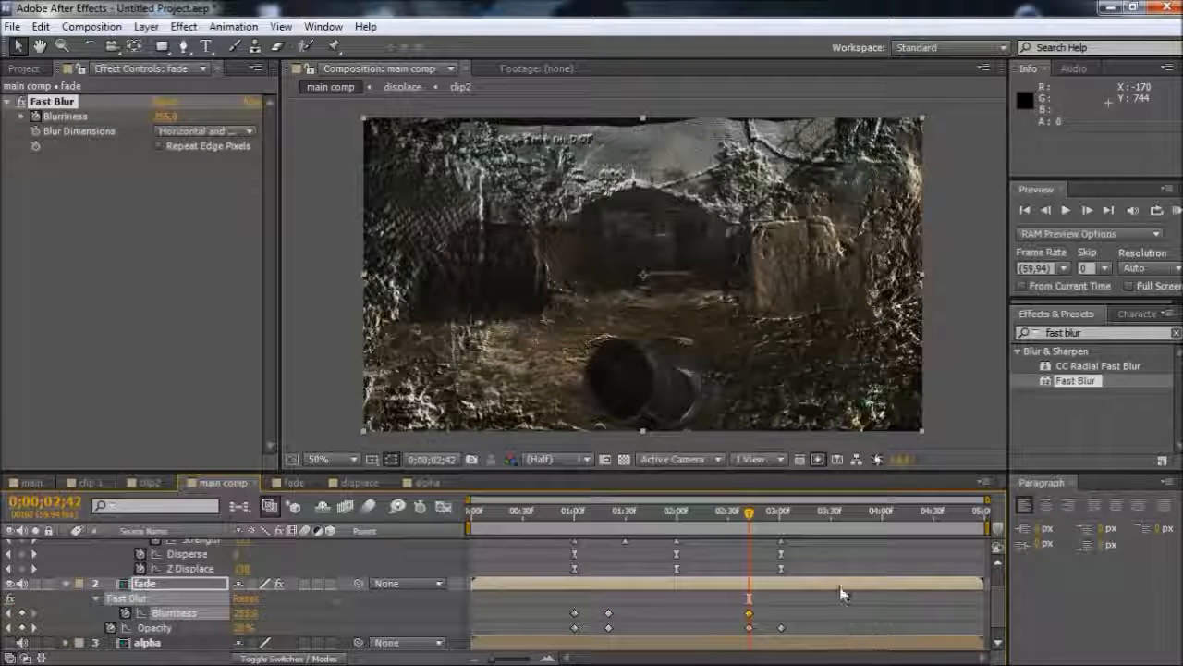
# Keyframe the fade layer's Fast Blur Blurriness at 0 at 0;00;03;01
pyautogui.click(781, 518)
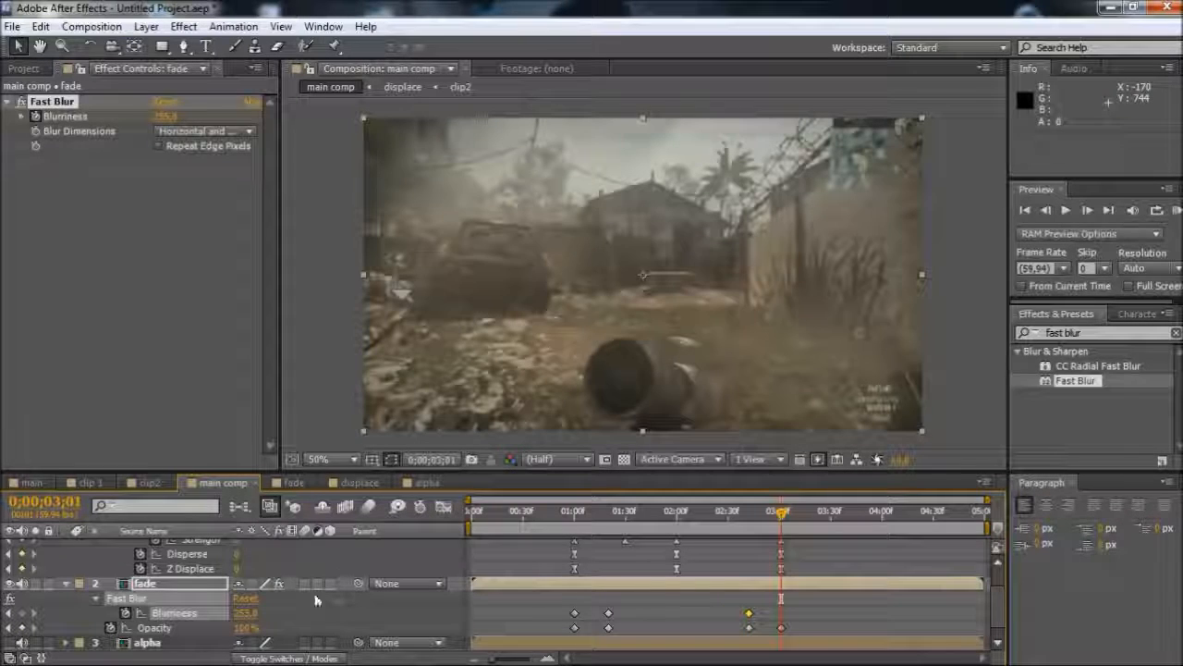
pyautogui.write('0')
pyautogui.press('Return')
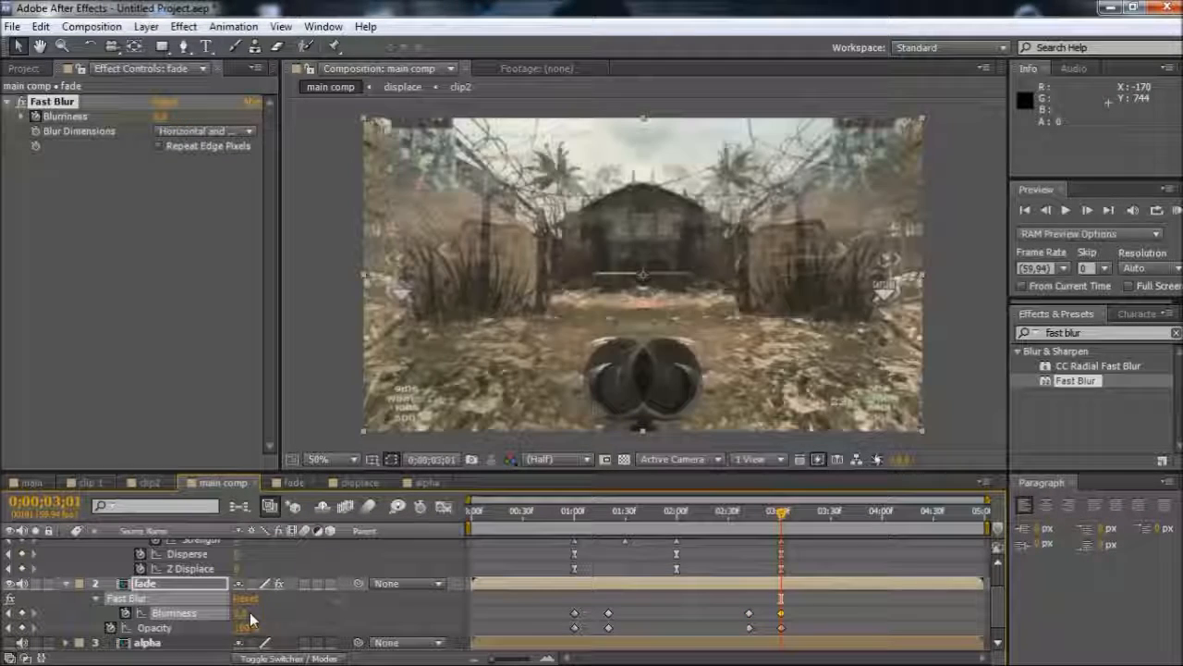
# Turn on Repeat Edge Pixels for the fade layer's Fast Blur and preview the transition from 0;00;01;00 to 0;00;02;22
pyautogui.moveTo(610, 524); pyautogui.dragTo(577, 532)
pyautogui.click(161, 146)
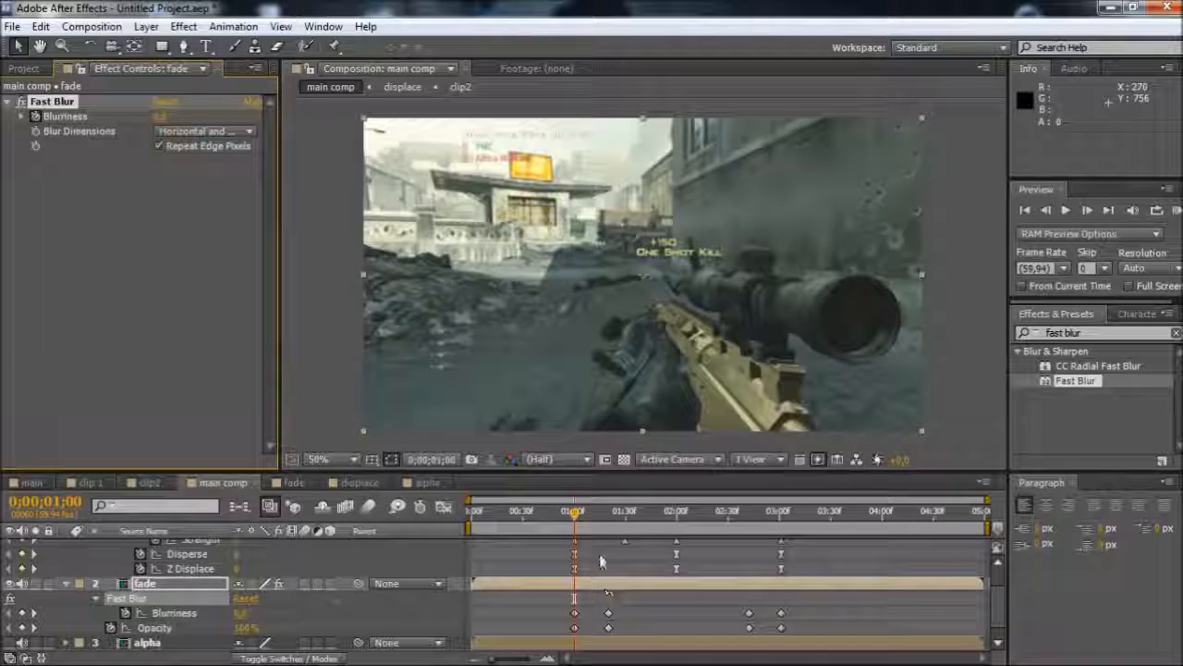
pyautogui.moveTo(571, 518); pyautogui.dragTo(715, 554)
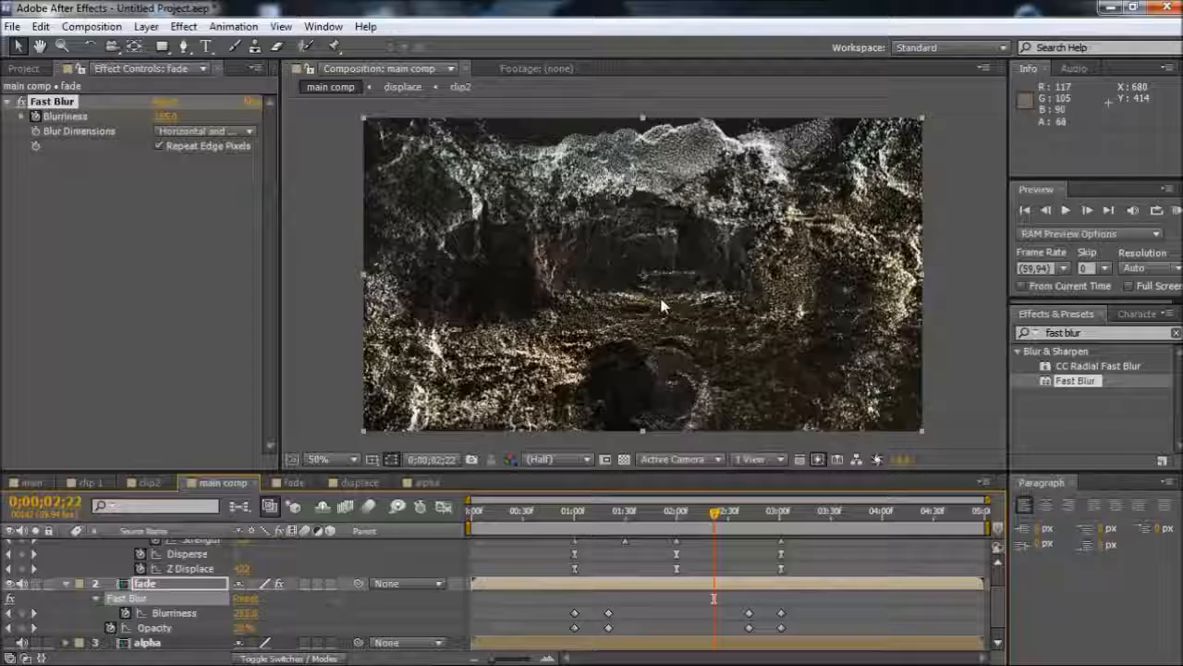
# Collapse the expanded properties of the Black Solid 3 and fade layers
pyautogui.scroll(2, 678, 585)
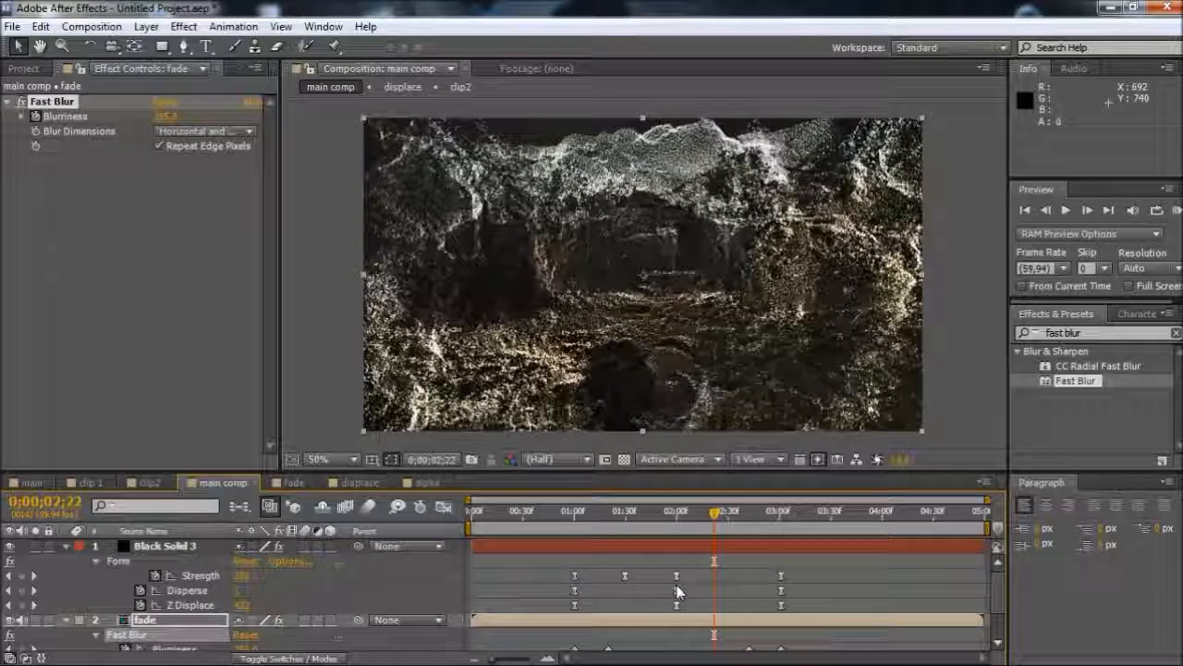
pyautogui.click(71, 548)
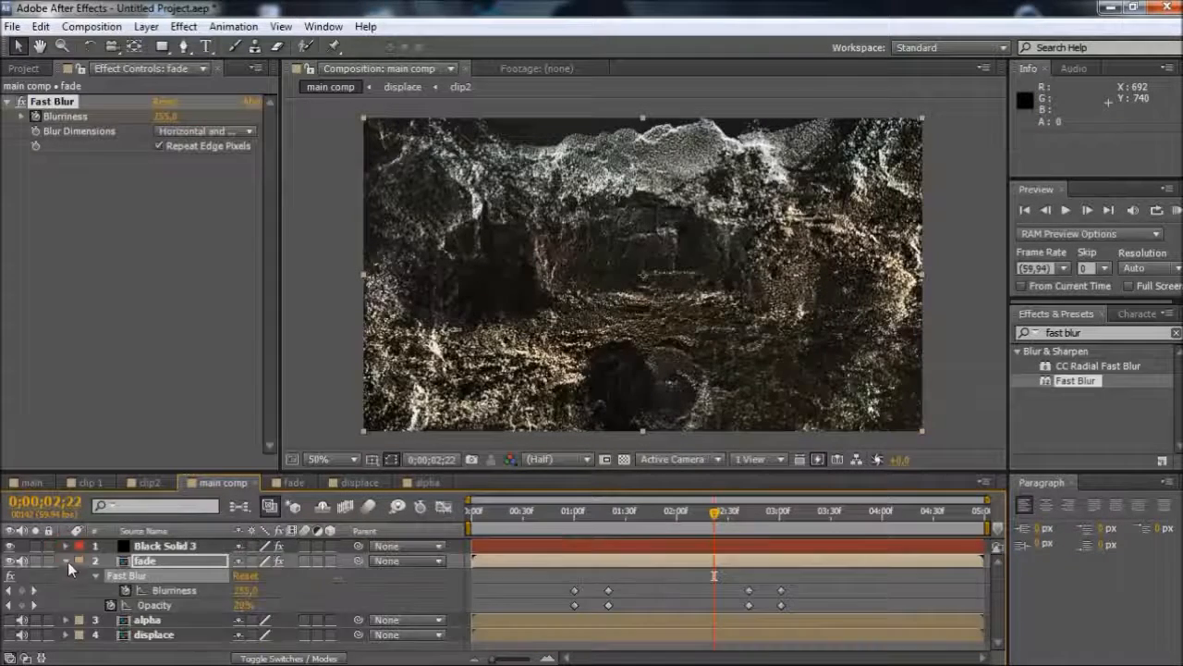
pyautogui.click(68, 560)
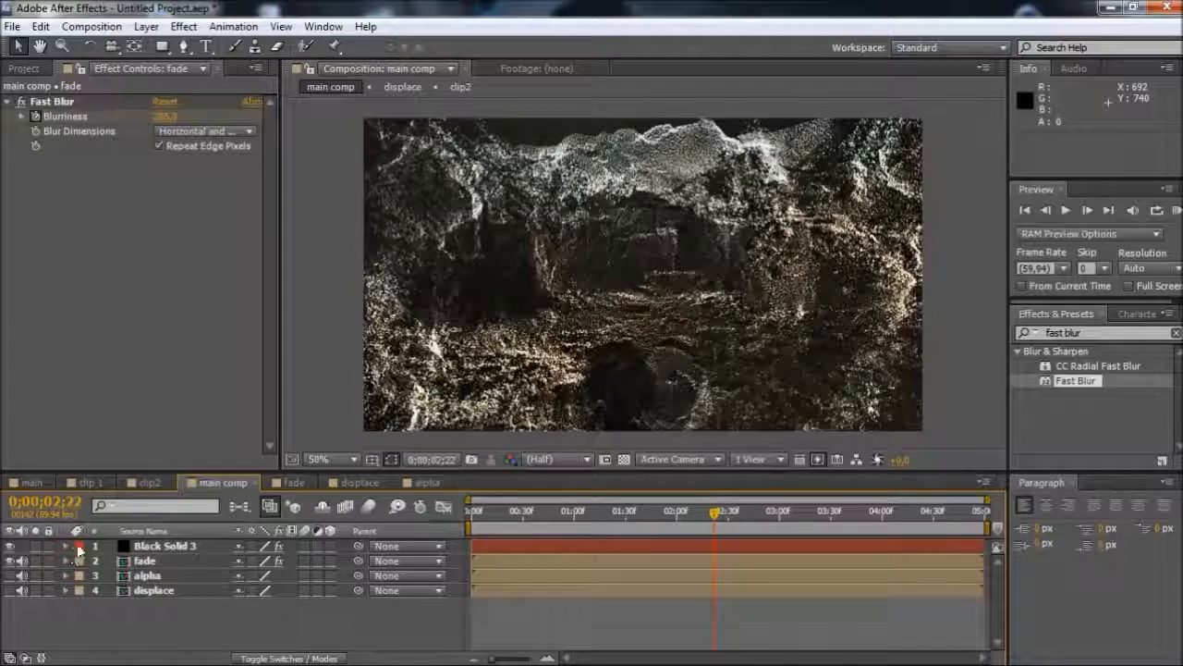
# Add a two-node camera with the 50mm preset above the Black Solid 3 layer
pyautogui.click(164, 546)
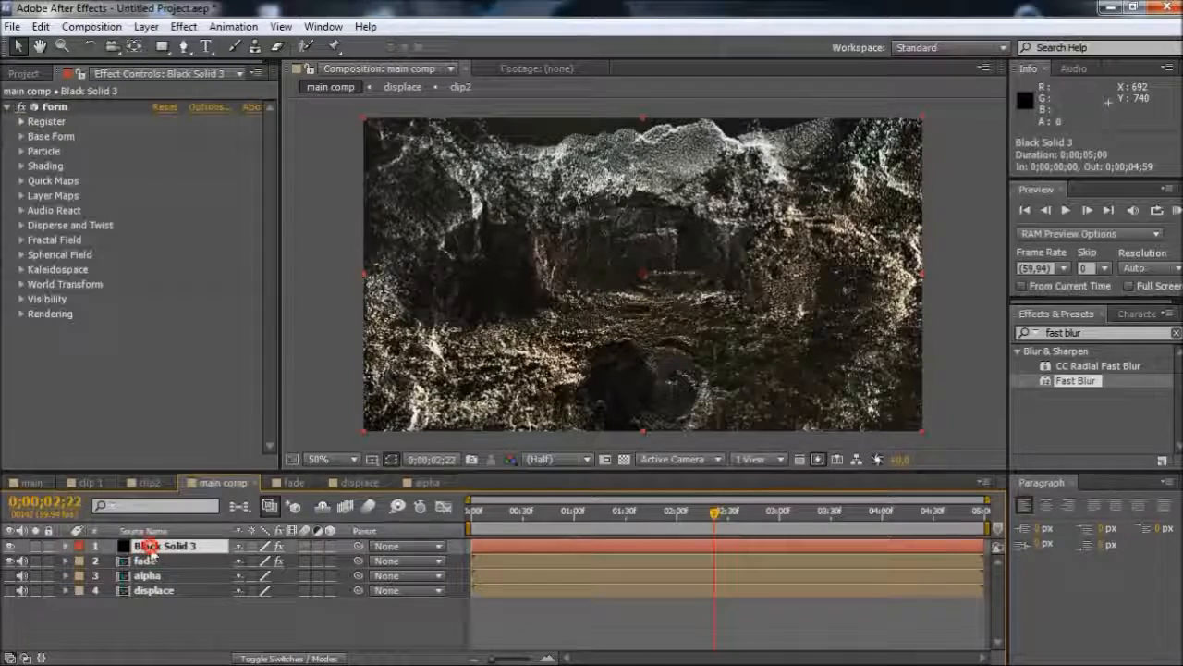
pyautogui.click(146, 26)
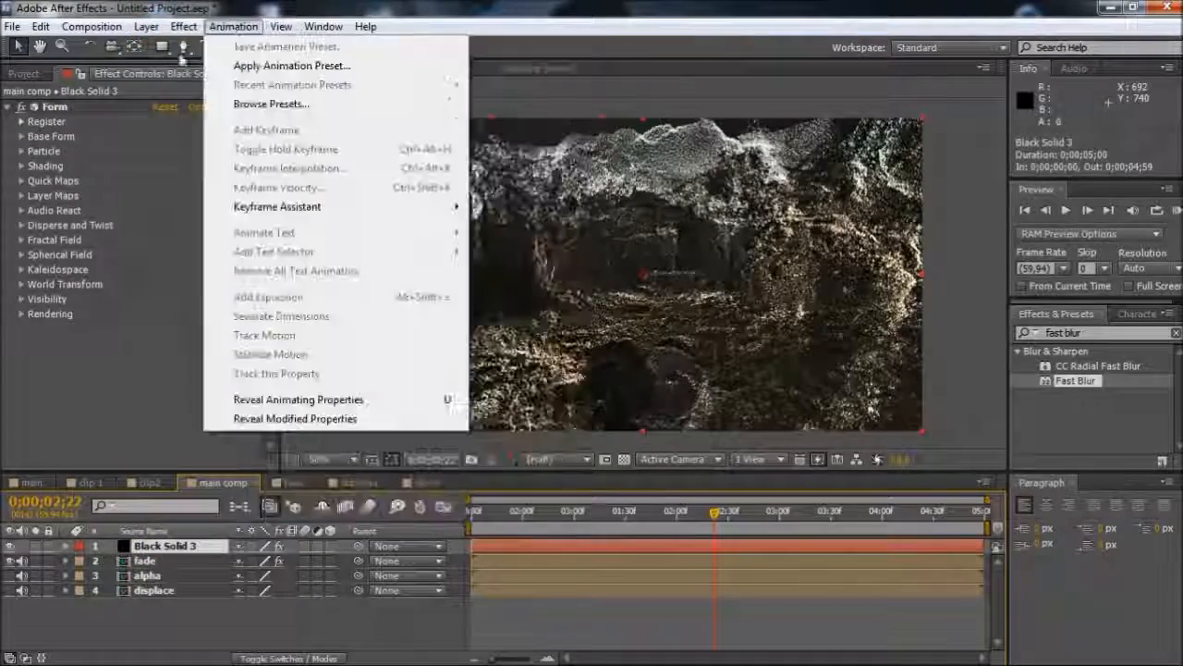
pyautogui.moveTo(146, 26)
pyautogui.moveTo(416, 34)
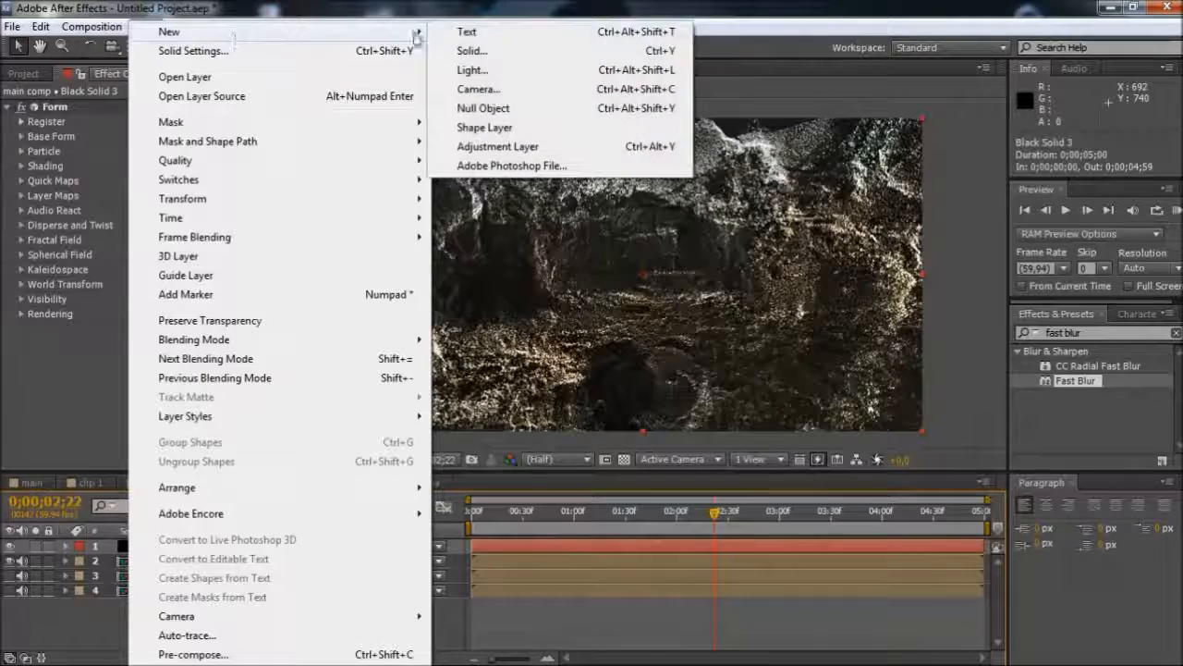
pyautogui.click(479, 89)
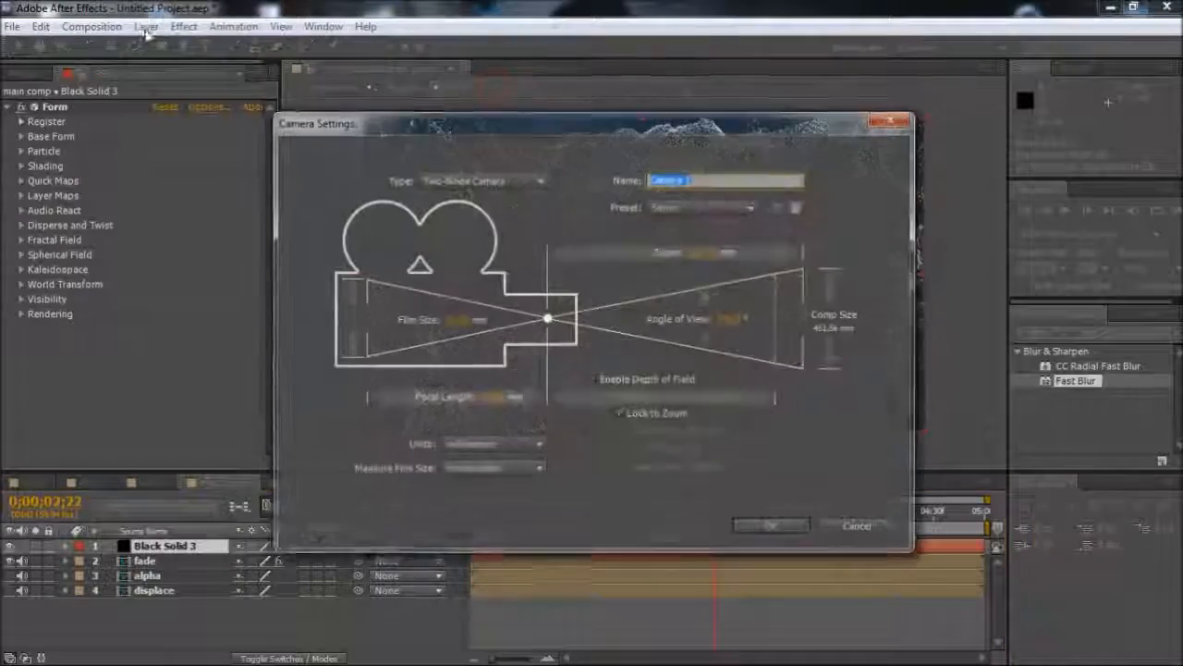
pyautogui.click(768, 528)
# Add a null object to main comp and parent the camera layer to it
pyautogui.click(146, 26)
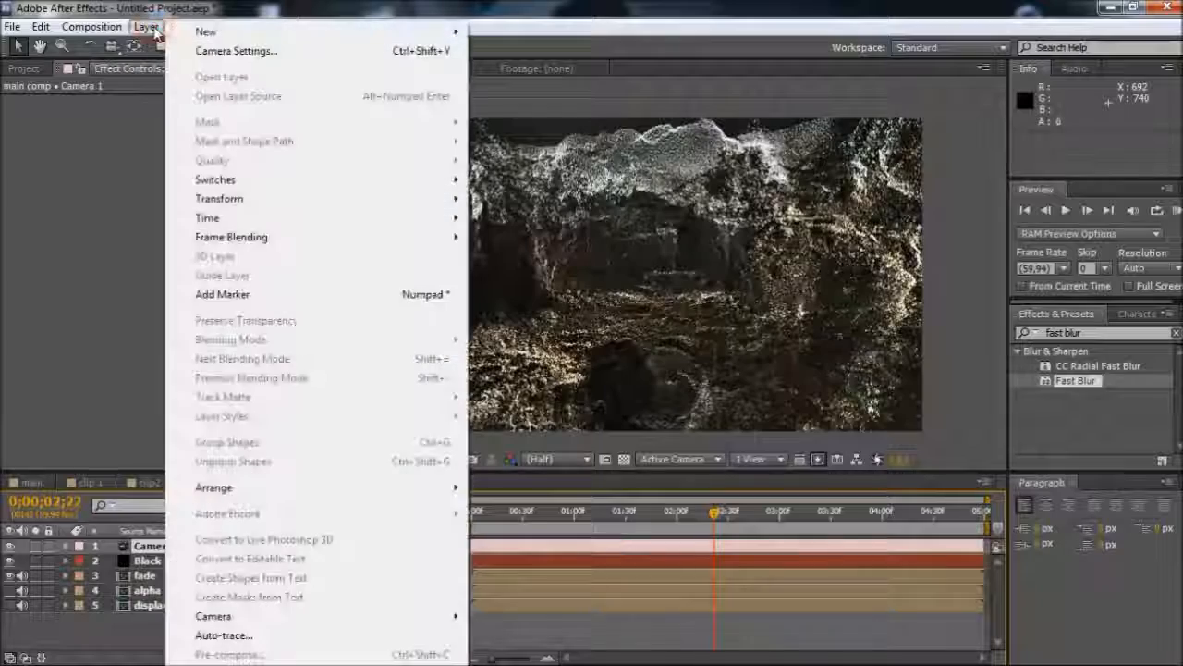
pyautogui.moveTo(251, 39)
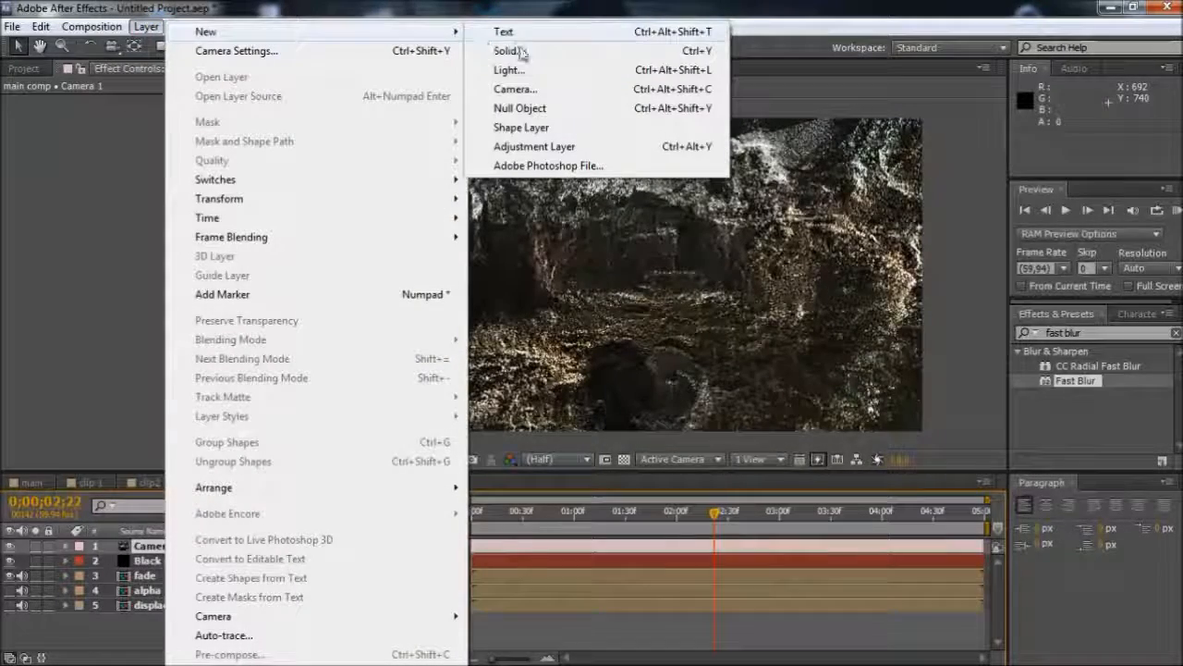
pyautogui.click(519, 108)
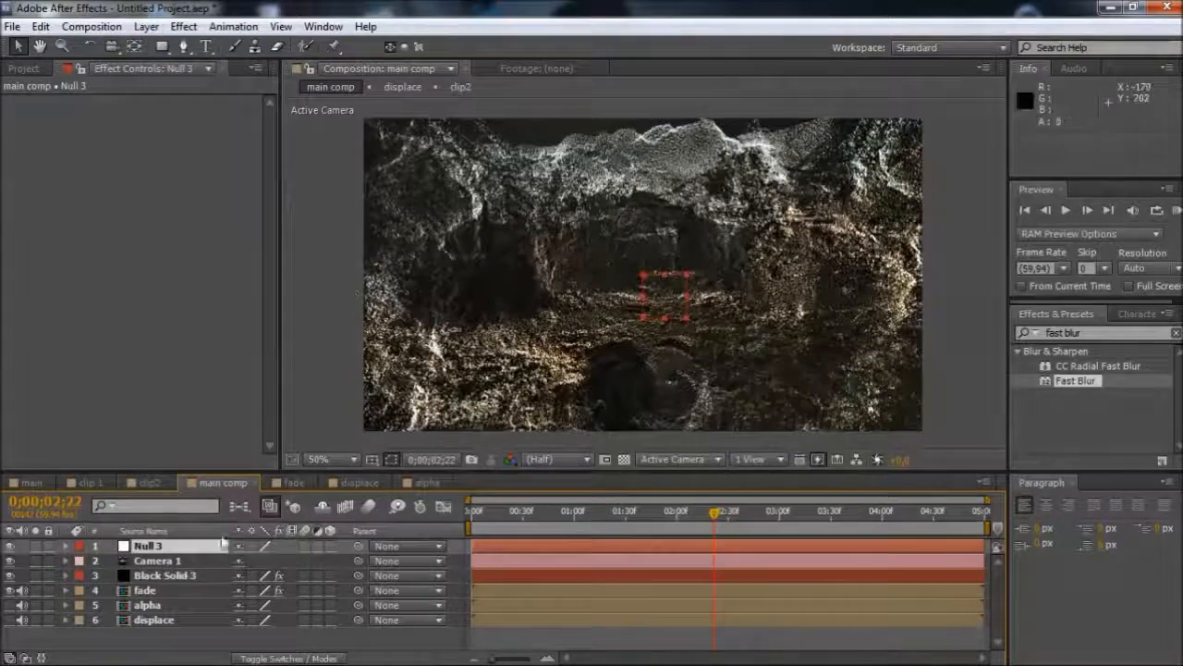
pyautogui.click(163, 561)
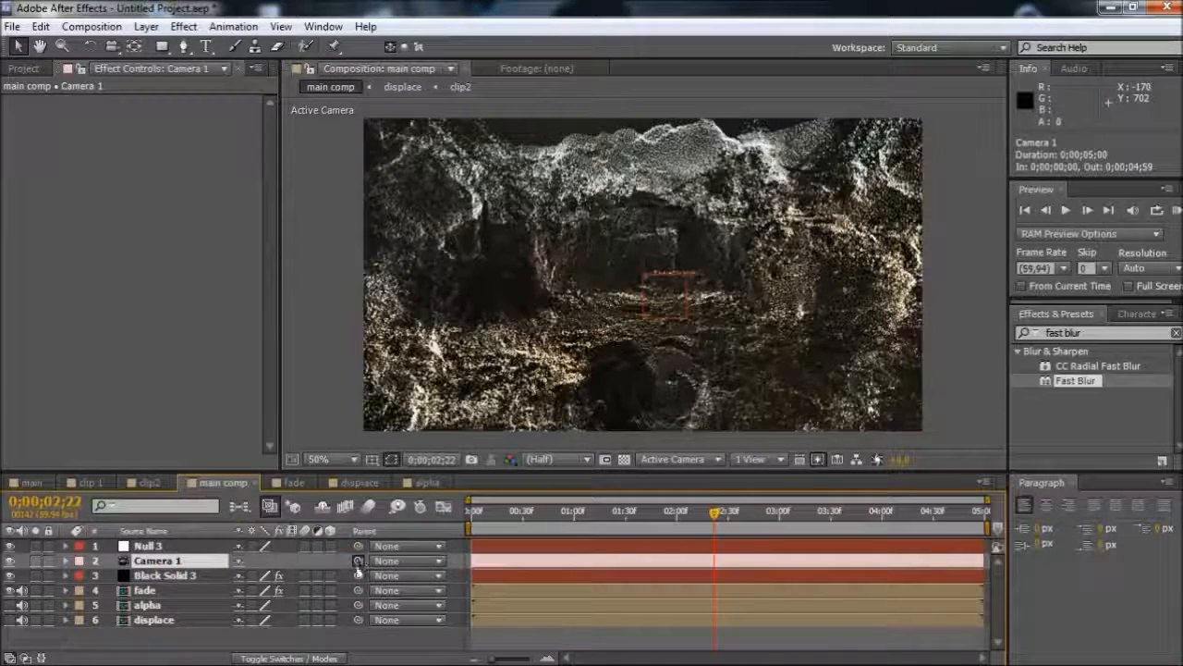
pyautogui.moveTo(358, 560); pyautogui.dragTo(162, 553)
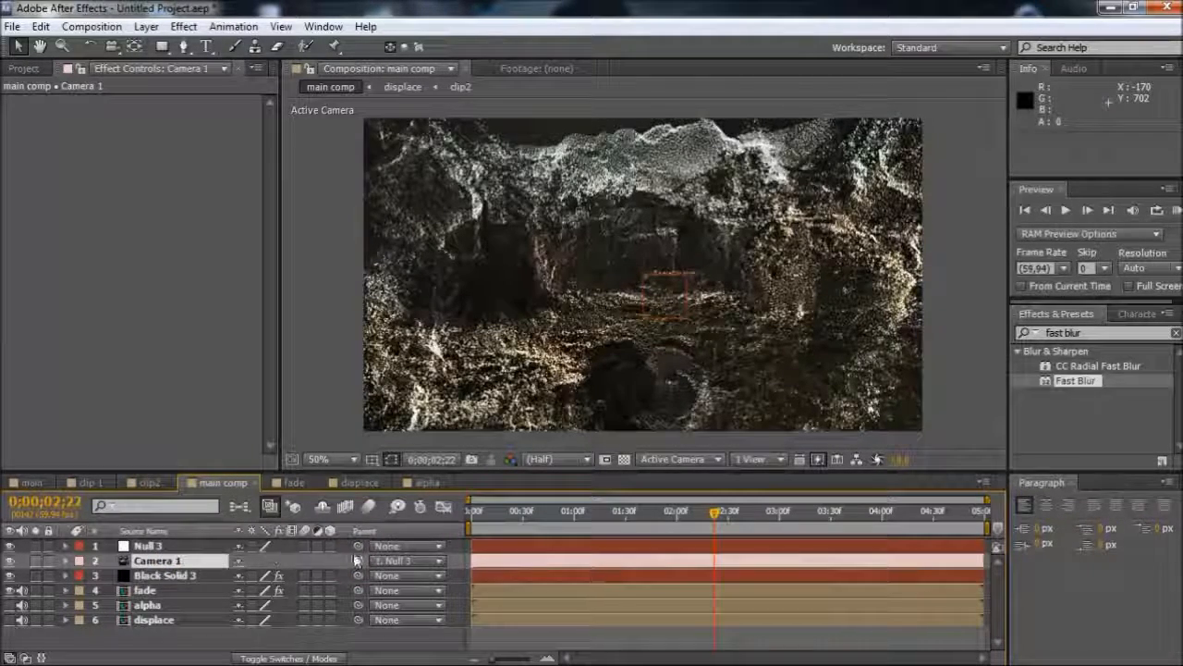
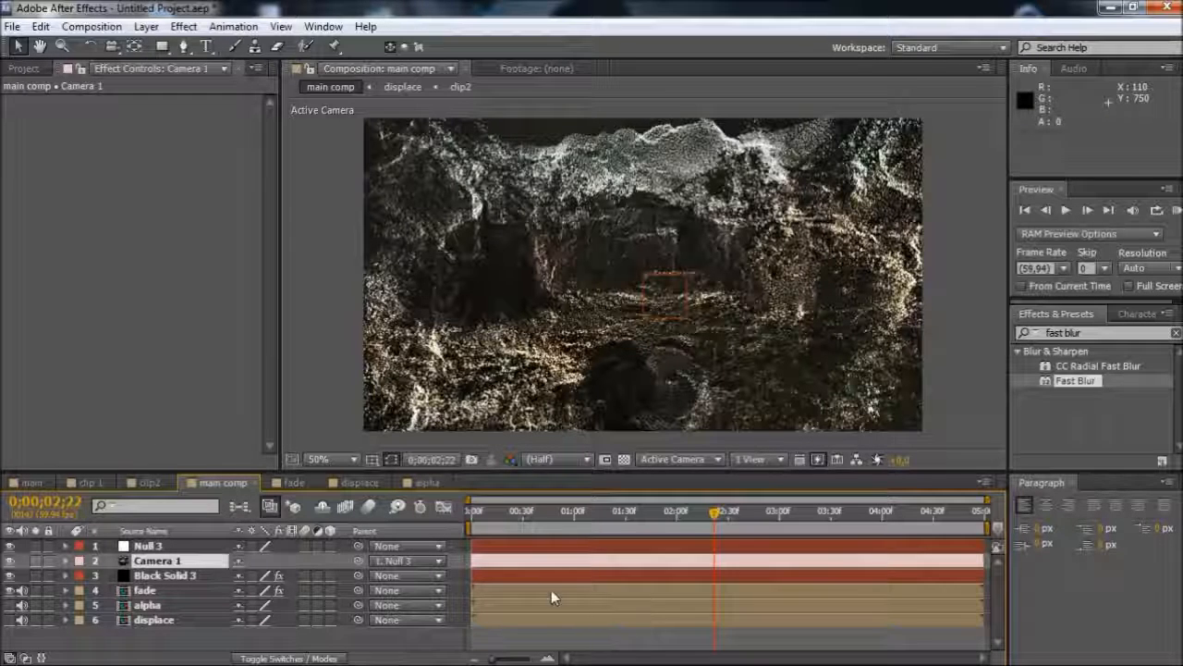
# Make the null object a 3D layer and set its first Y Rotation keyframe at 0;00;01;00
pyautogui.click(575, 525)
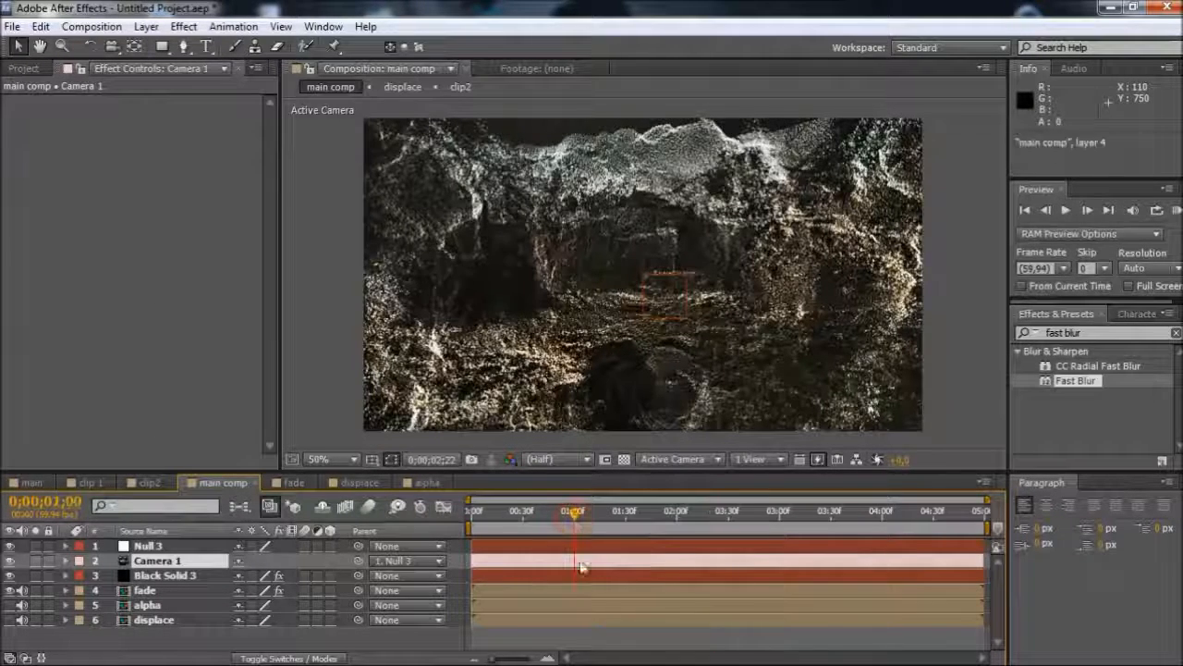
pyautogui.click(152, 545)
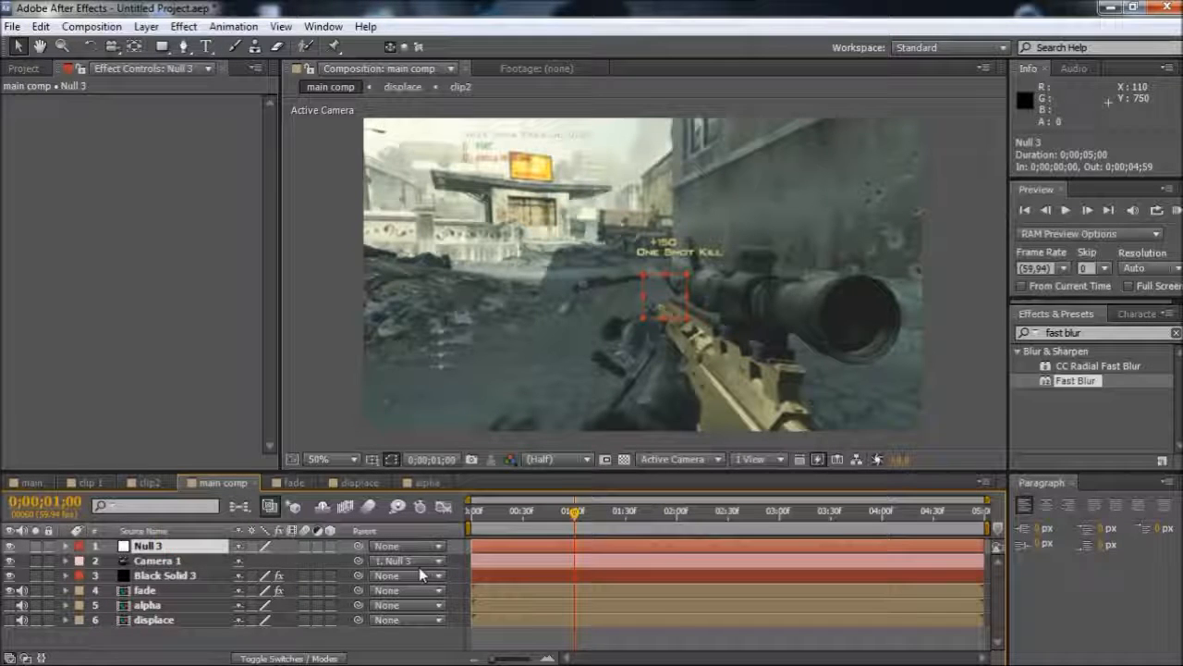
pyautogui.press('p')
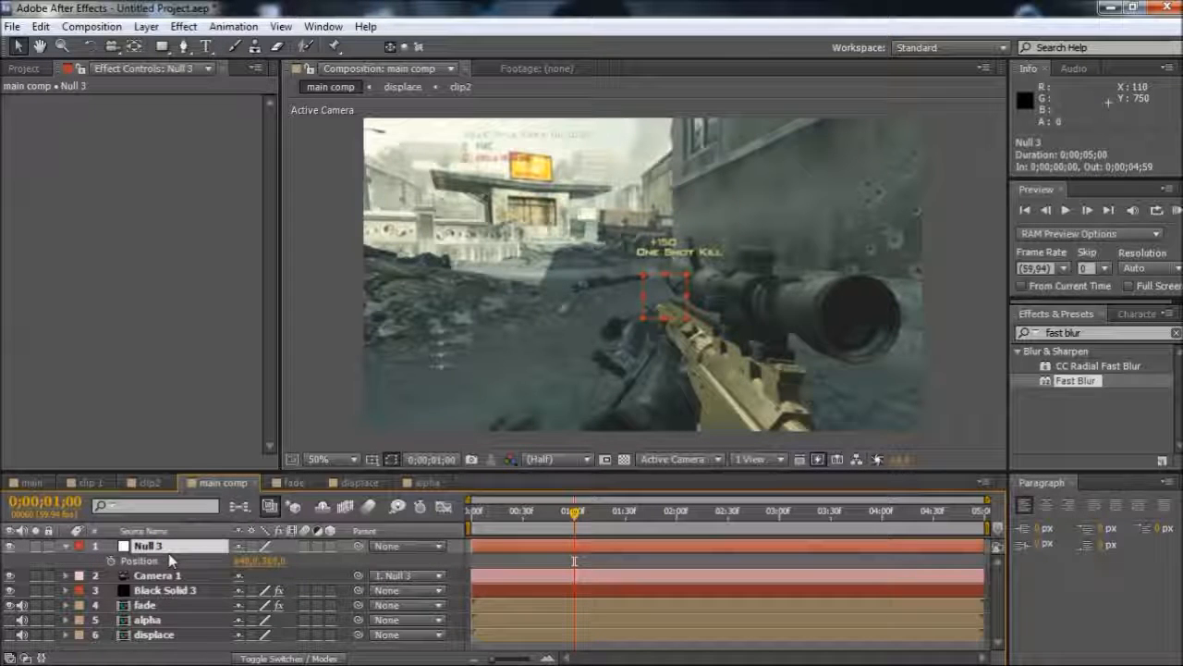
pyautogui.click(65, 546)
pyautogui.click(66, 547)
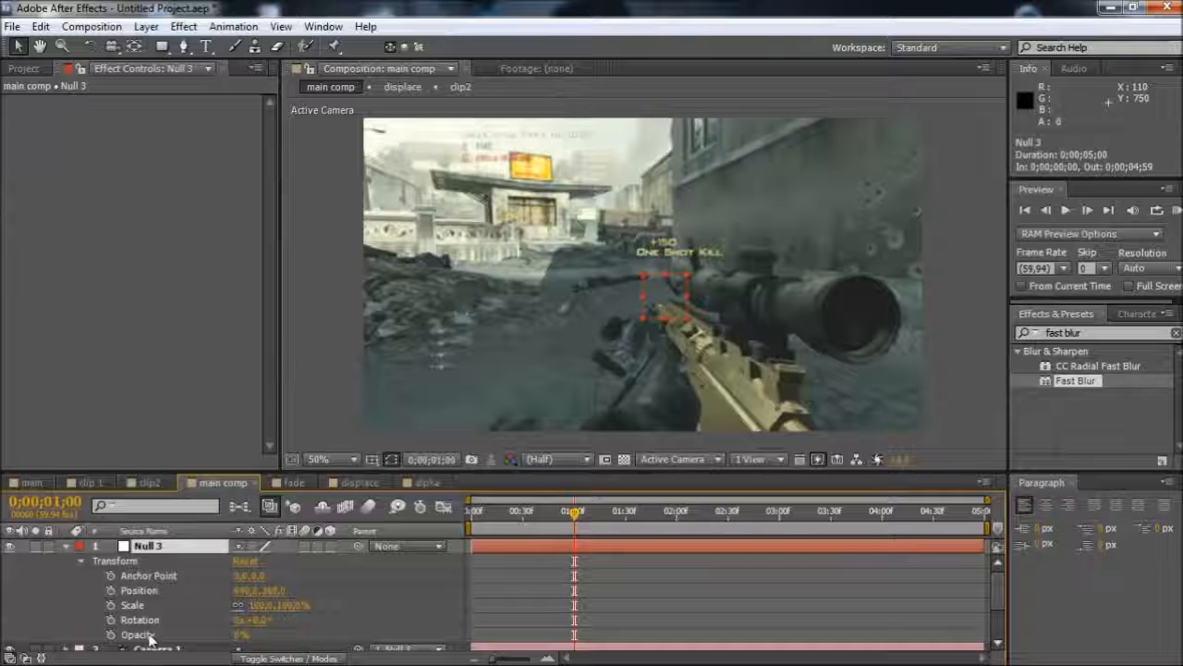
pyautogui.click(330, 546)
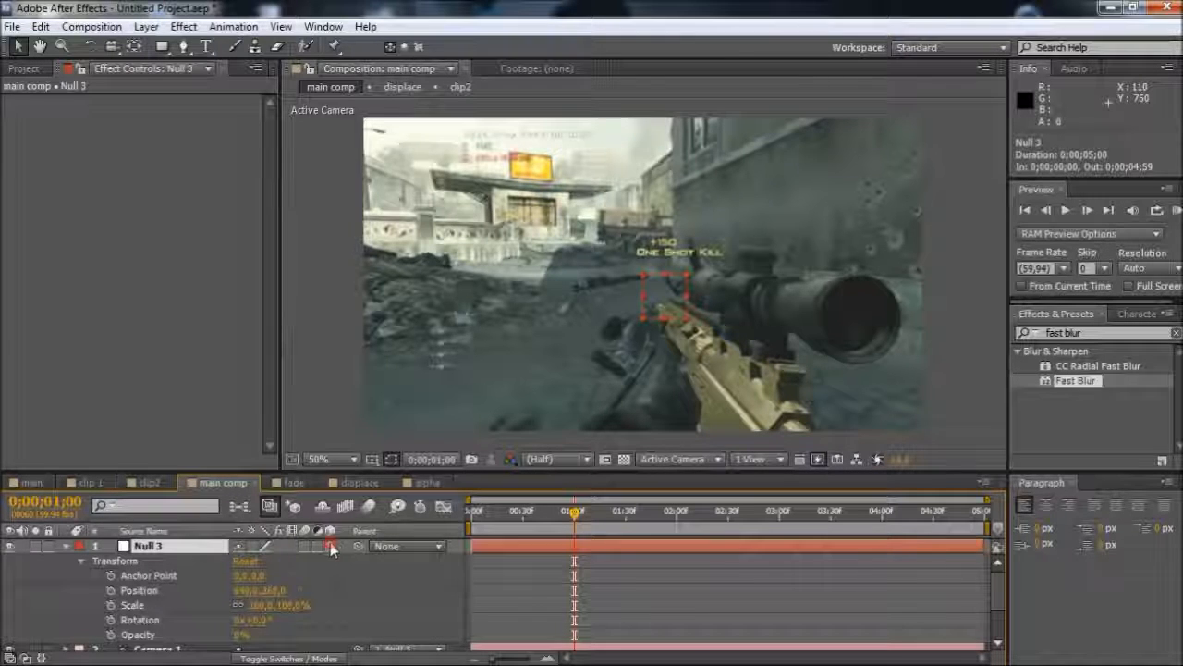
pyautogui.scroll(-1, 153, 647)
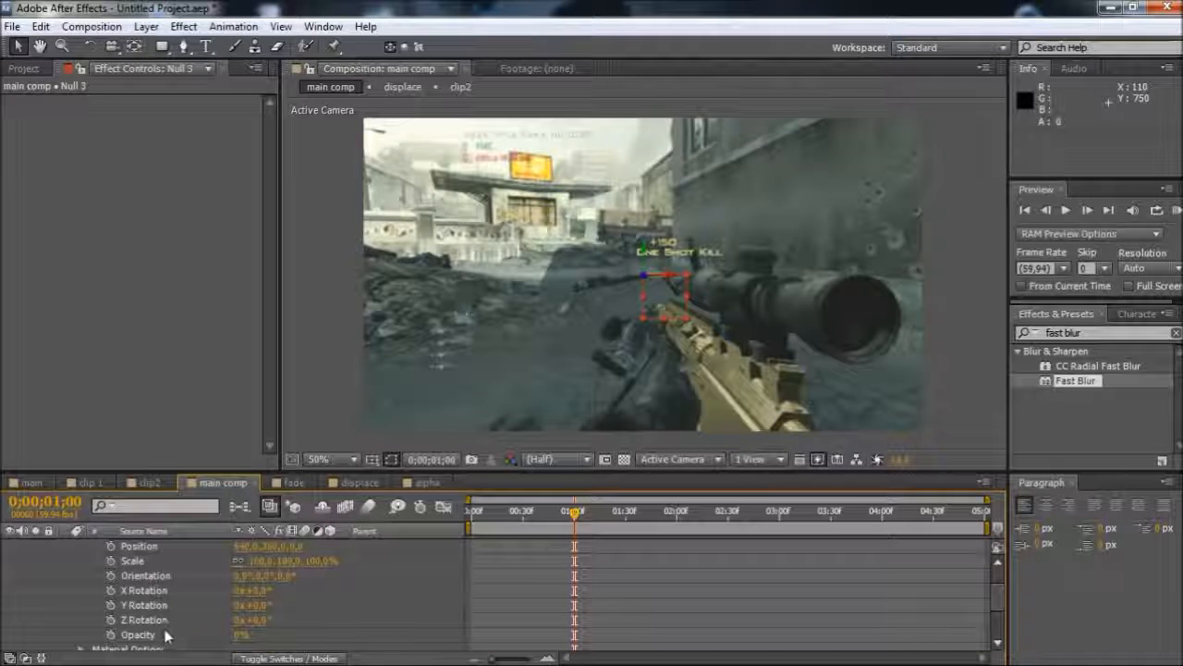
pyautogui.click(110, 605)
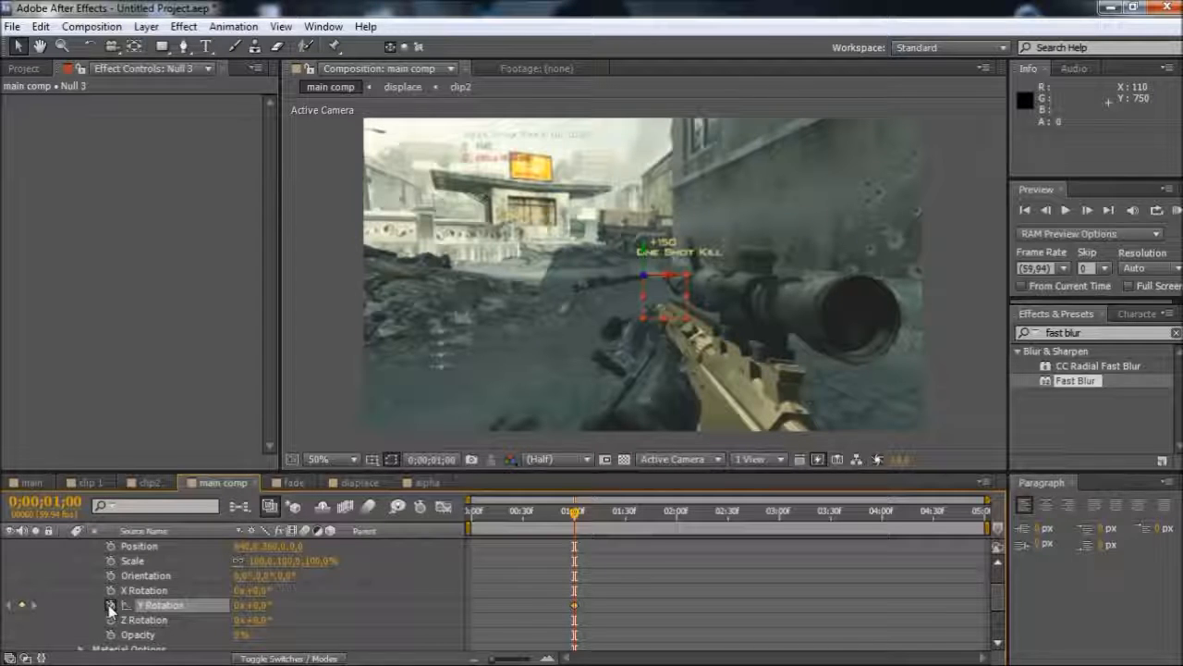
# Keyframe the null's Y Rotation to -90° at 0;00;01;59 and -180° at 0;00;03;01
pyautogui.click(675, 514)
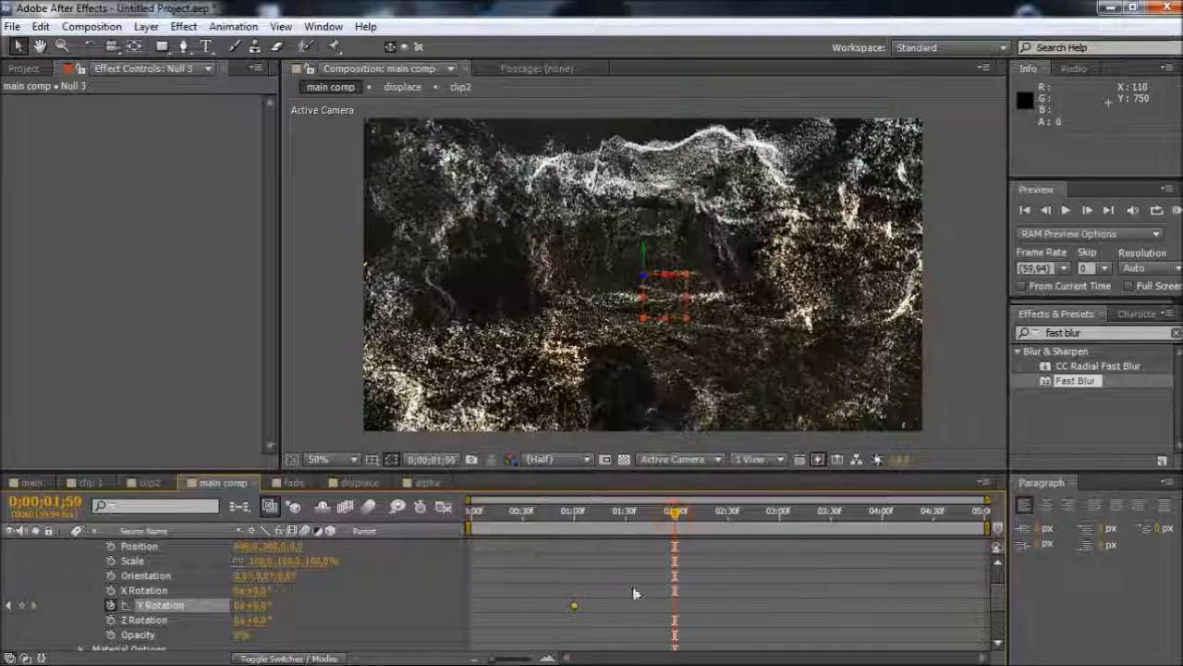
pyautogui.click(262, 605)
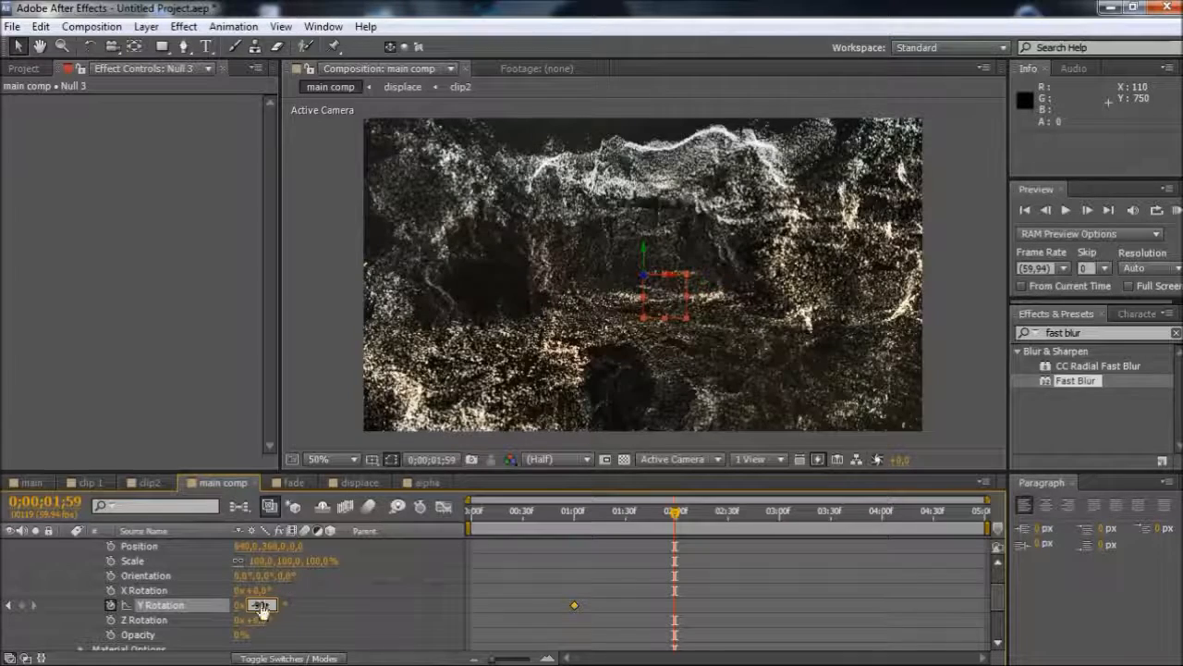
pyautogui.write('-90')
pyautogui.press('Return')
pyautogui.click(783, 520)
pyautogui.click(262, 606)
pyautogui.write('-180')
pyautogui.press('Return')
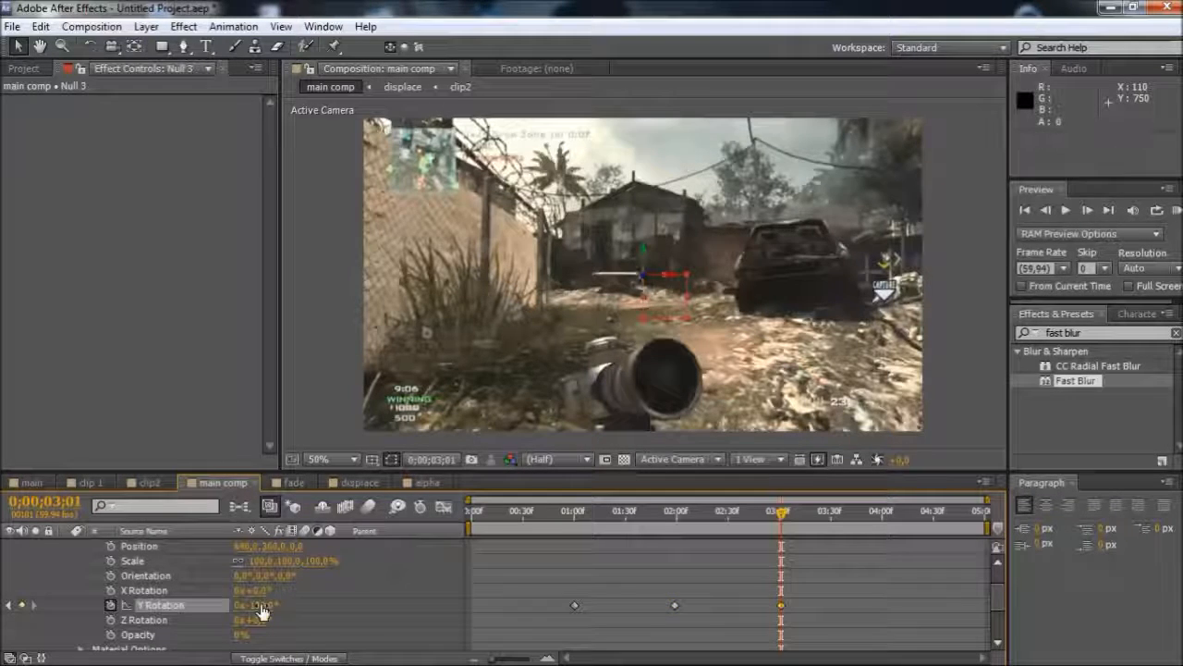
# Return to 0;00;01;00, collapse the null's properties and expand the Transform properties of Camera 1
pyautogui.moveTo(628, 516); pyautogui.dragTo(574, 564)
pyautogui.scroll(5, 315, 591)
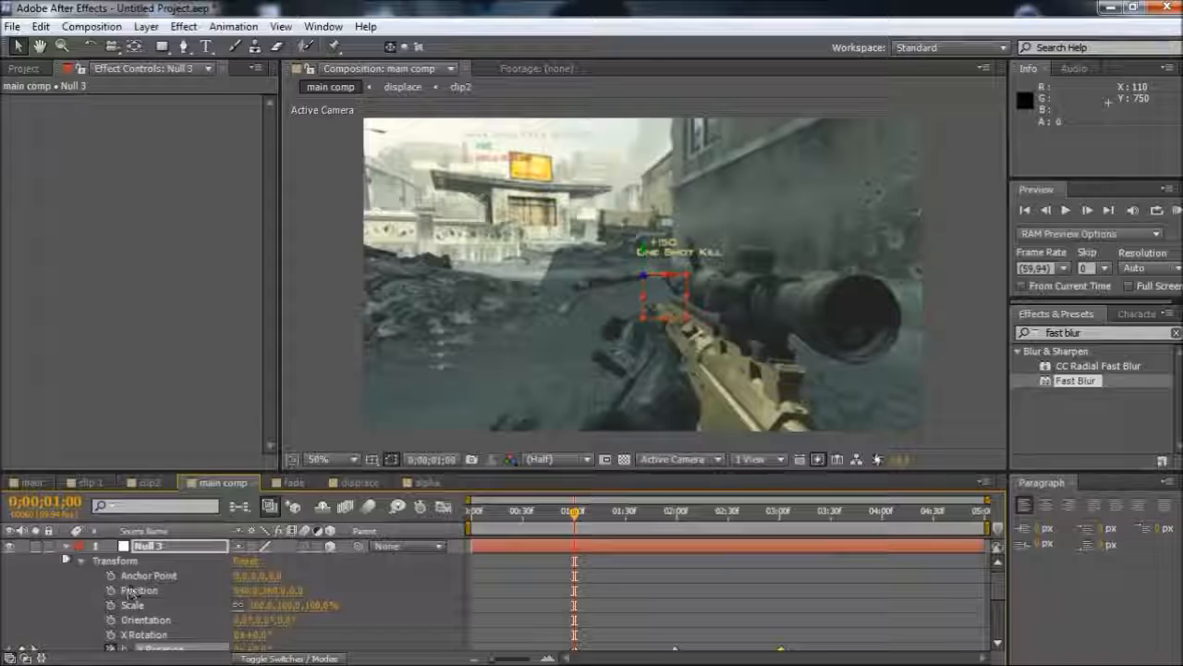
pyautogui.click(65, 546)
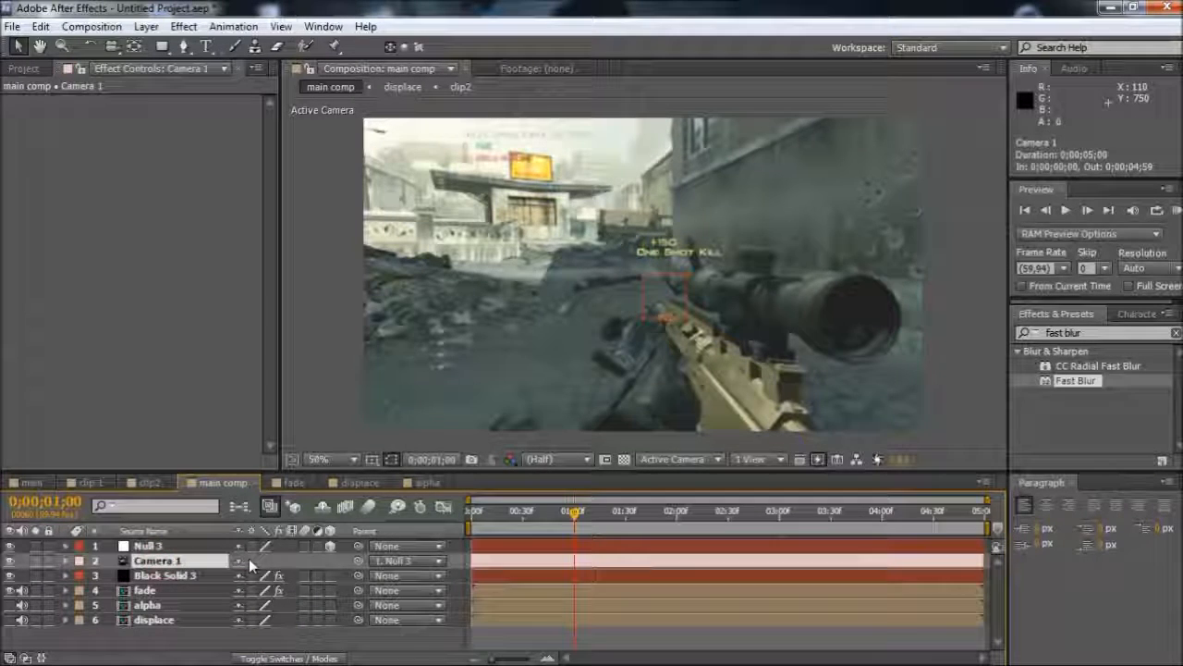
pyautogui.press('p')
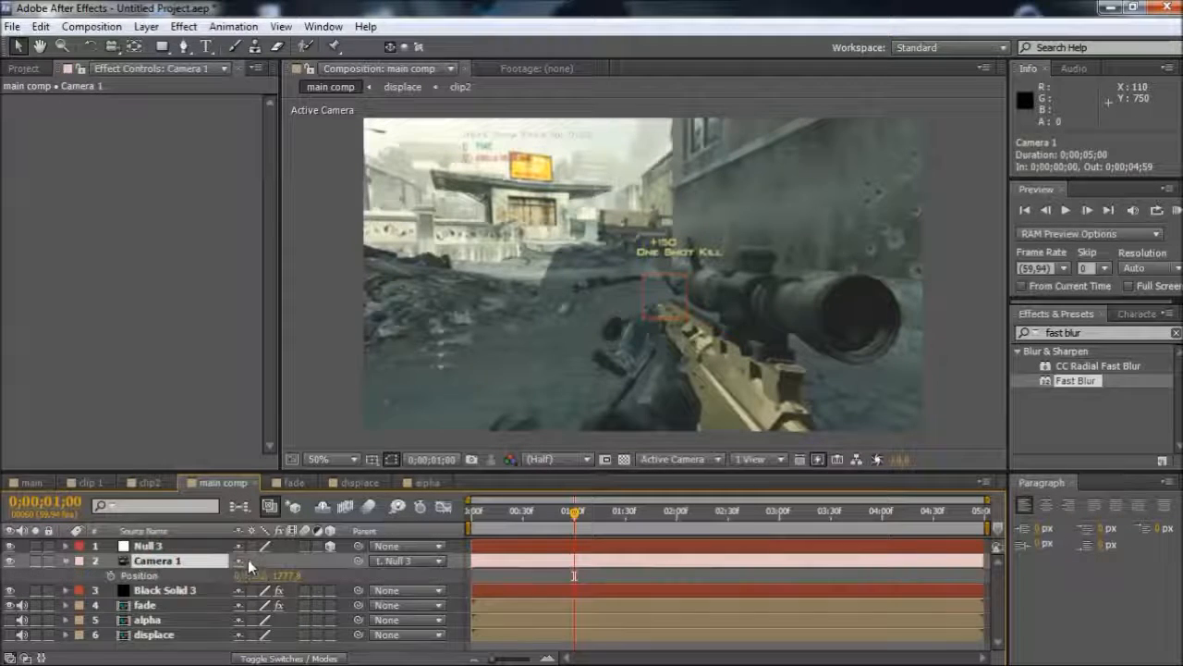
pyautogui.click(66, 562)
pyautogui.click(65, 562)
pyautogui.scroll(-2, 154, 582)
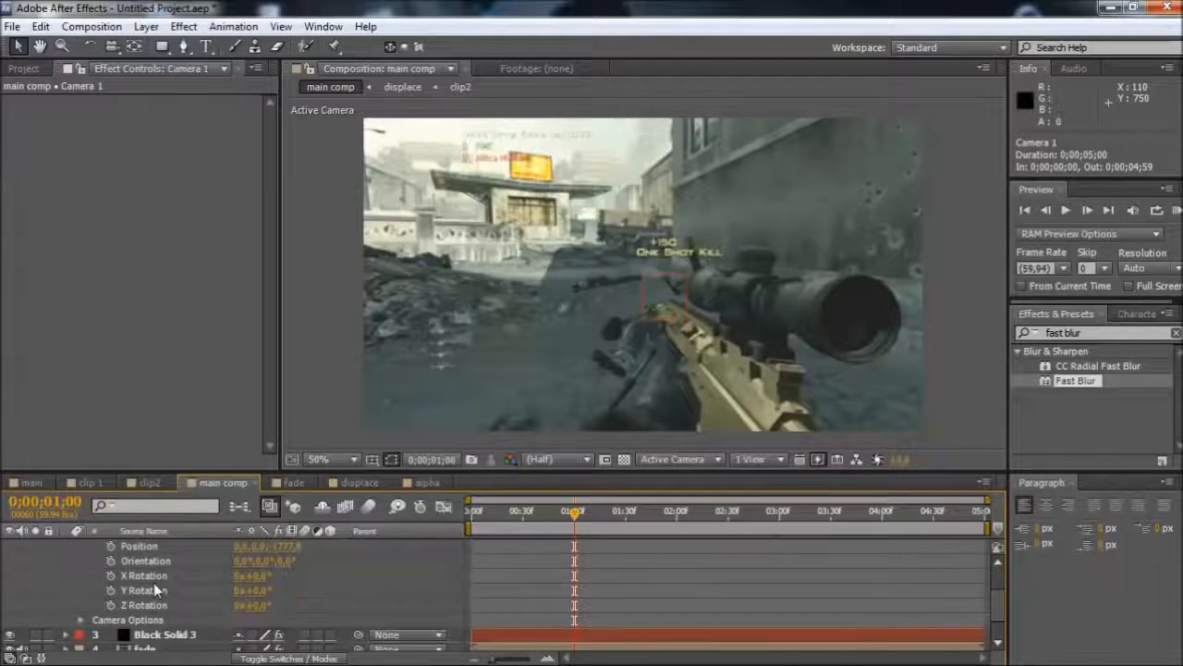
pyautogui.scroll(2, 214, 612)
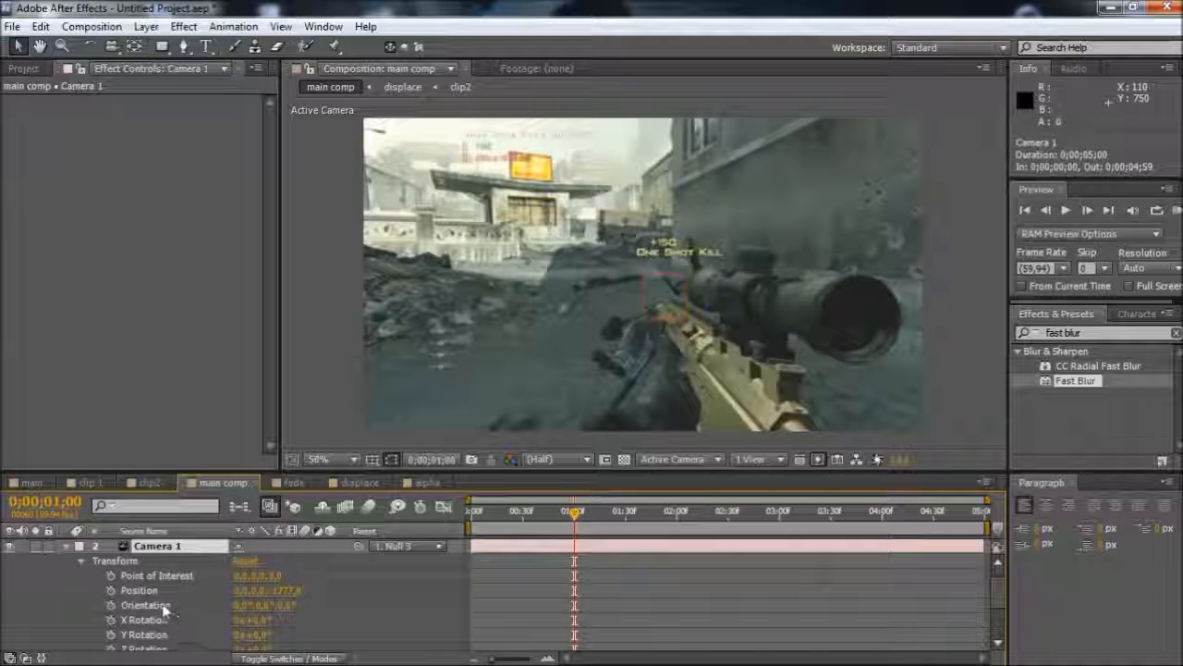
pyautogui.click(111, 605)
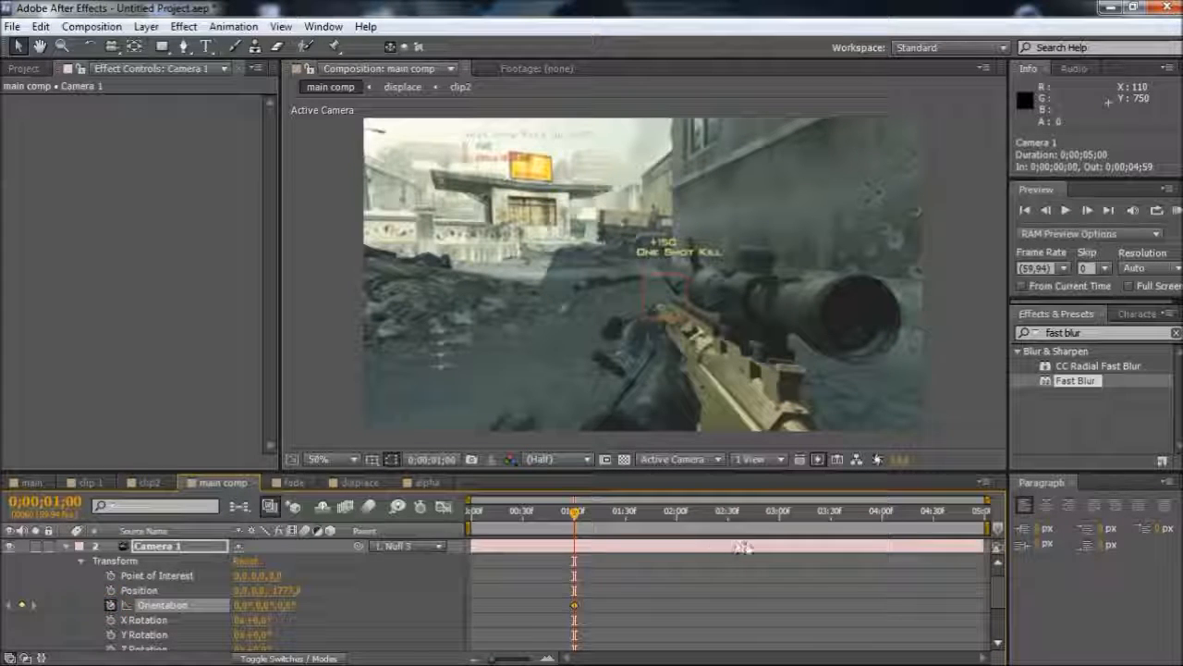
pyautogui.click(782, 520)
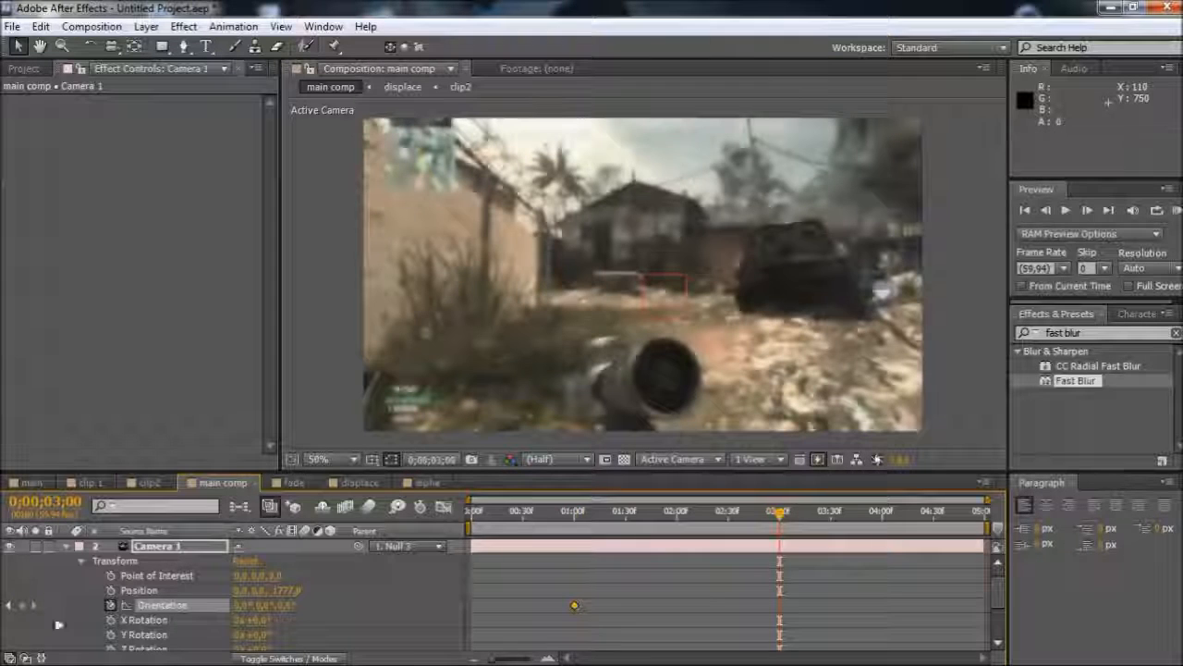
pyautogui.click(21, 605)
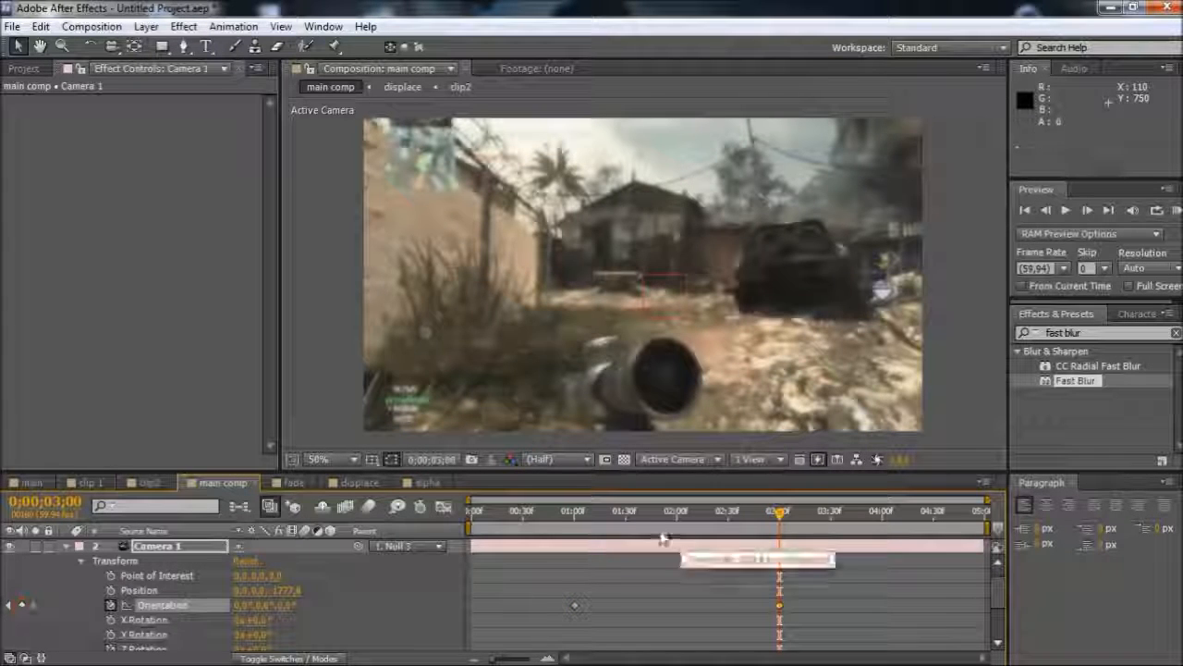
pyautogui.click(628, 524)
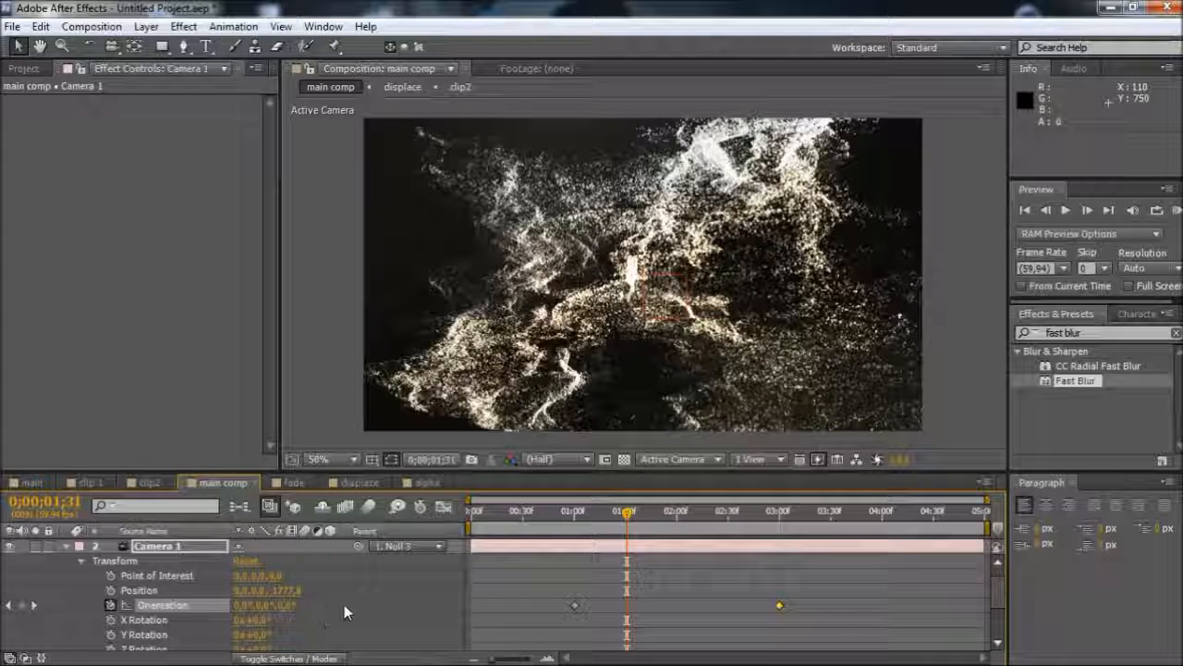
# Keyframe Camera 1's current Position at 0;00;01;00 and again at 0;00;03;01
pyautogui.click(574, 532)
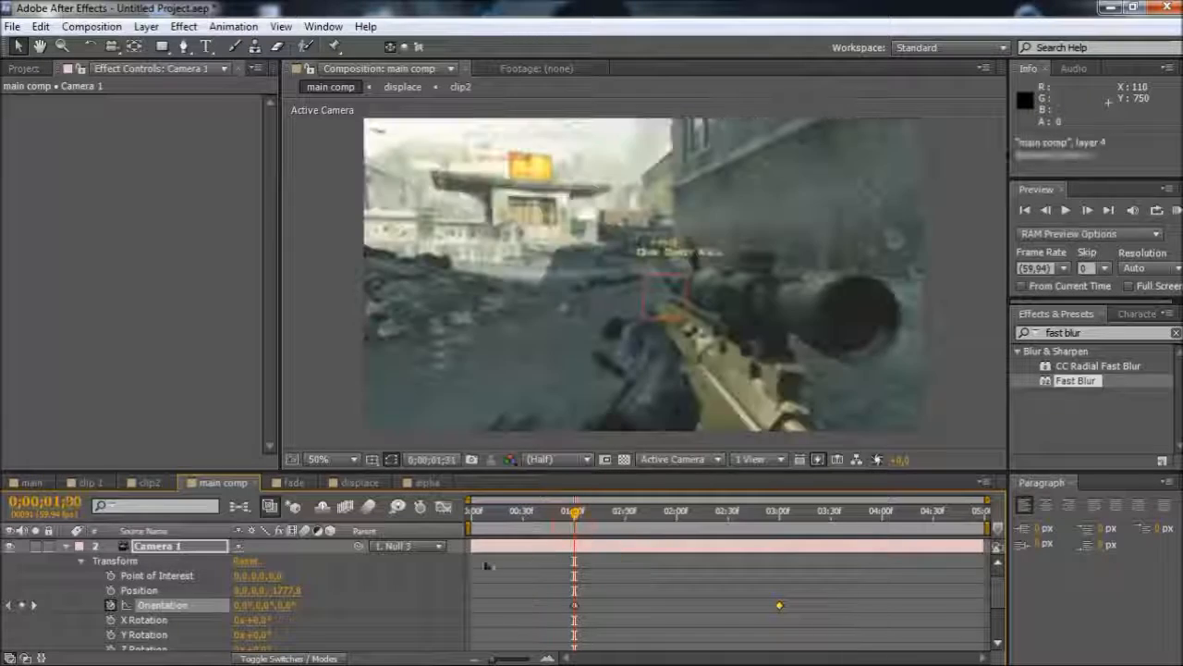
pyautogui.click(111, 591)
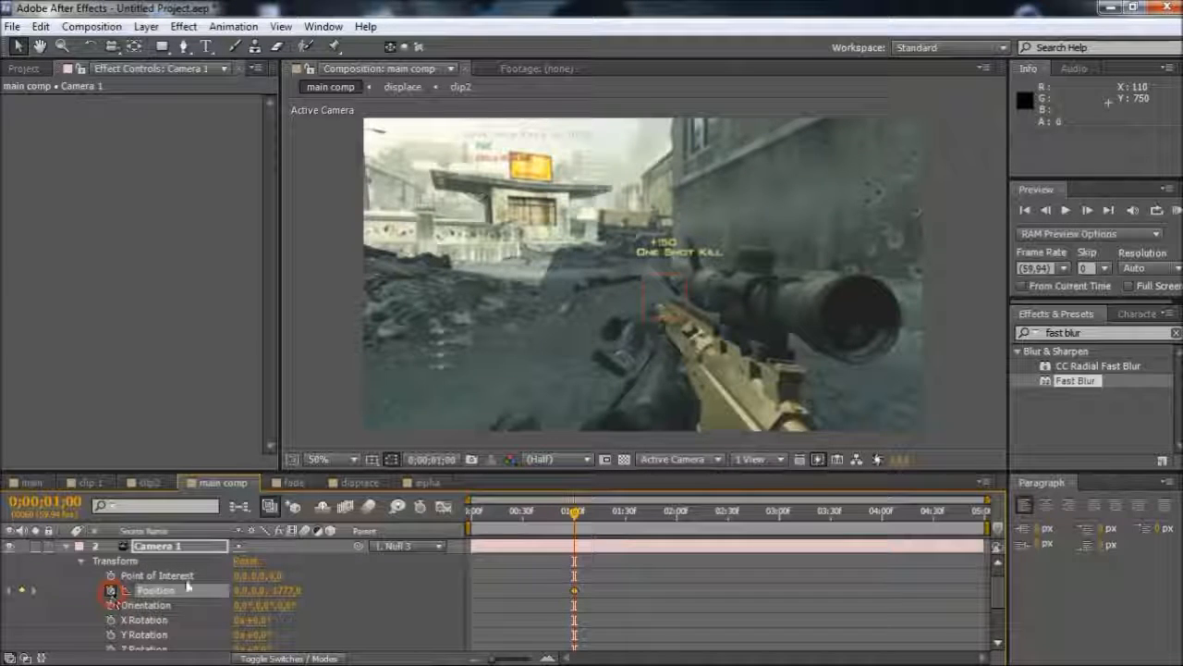
pyautogui.click(782, 529)
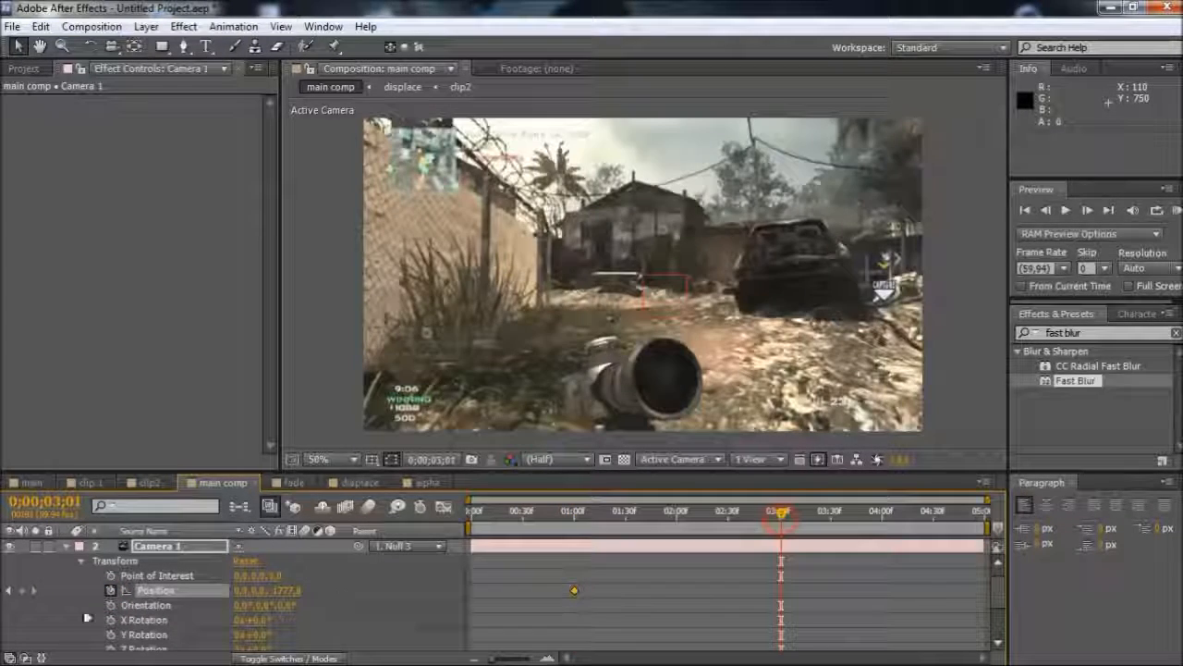
pyautogui.click(23, 590)
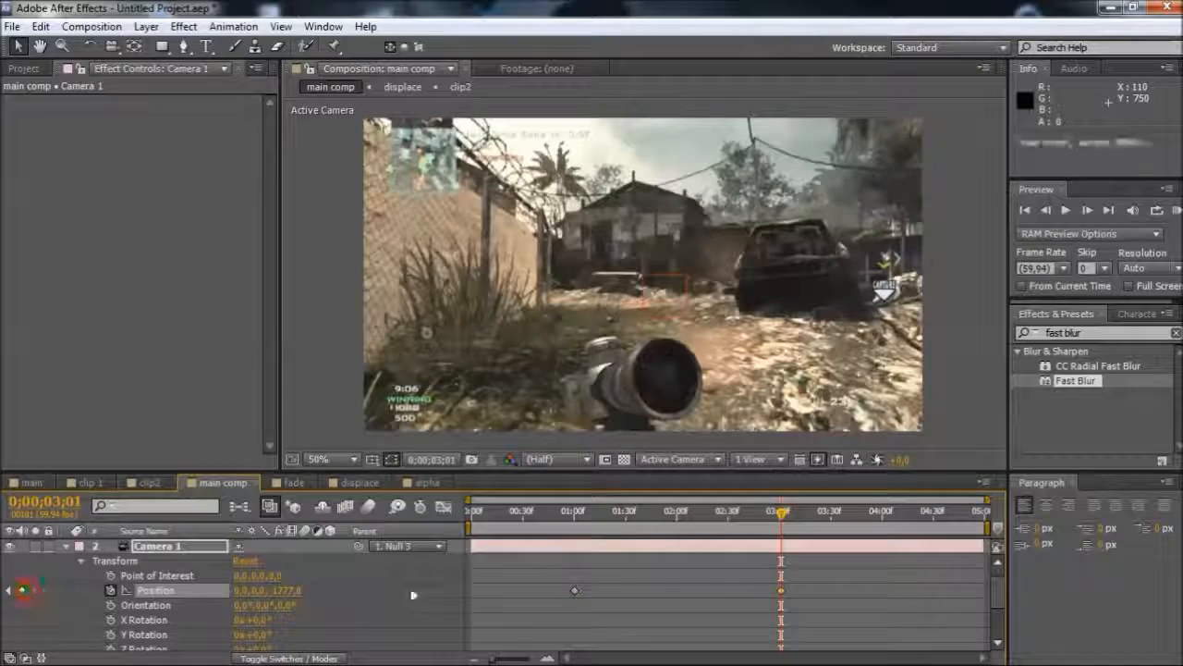
# At 0;00;01;32, keyframe Camera 1's Position with X at 30 and Z at -280
pyautogui.click(628, 515)
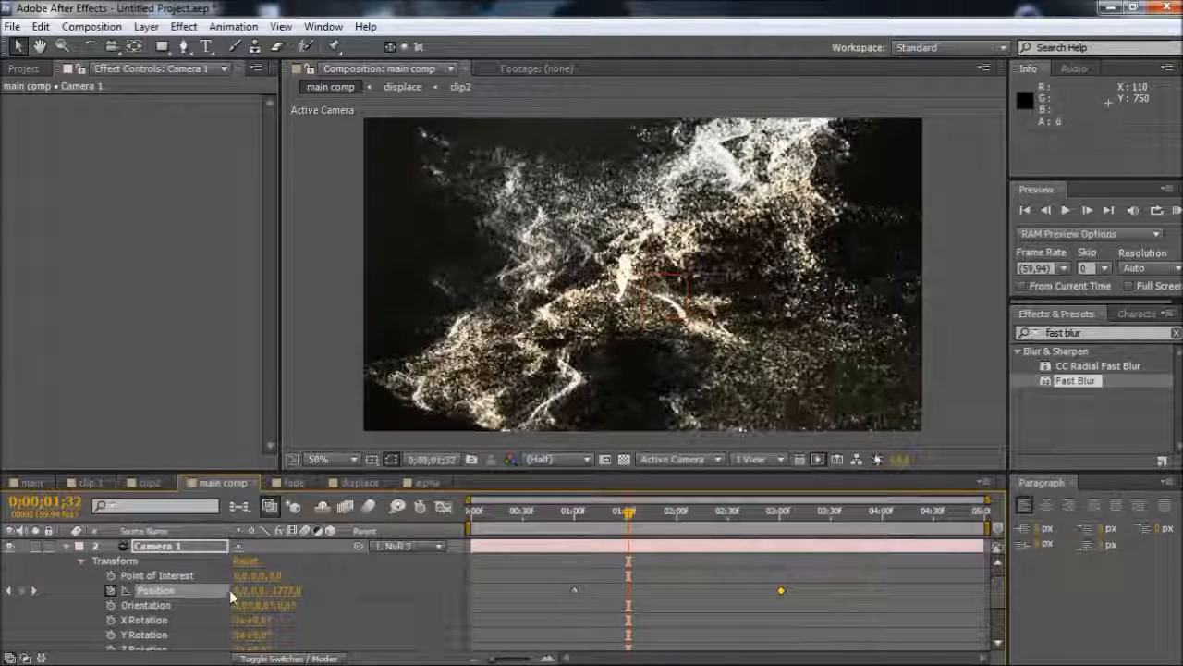
pyautogui.click(242, 590)
pyautogui.write('50')
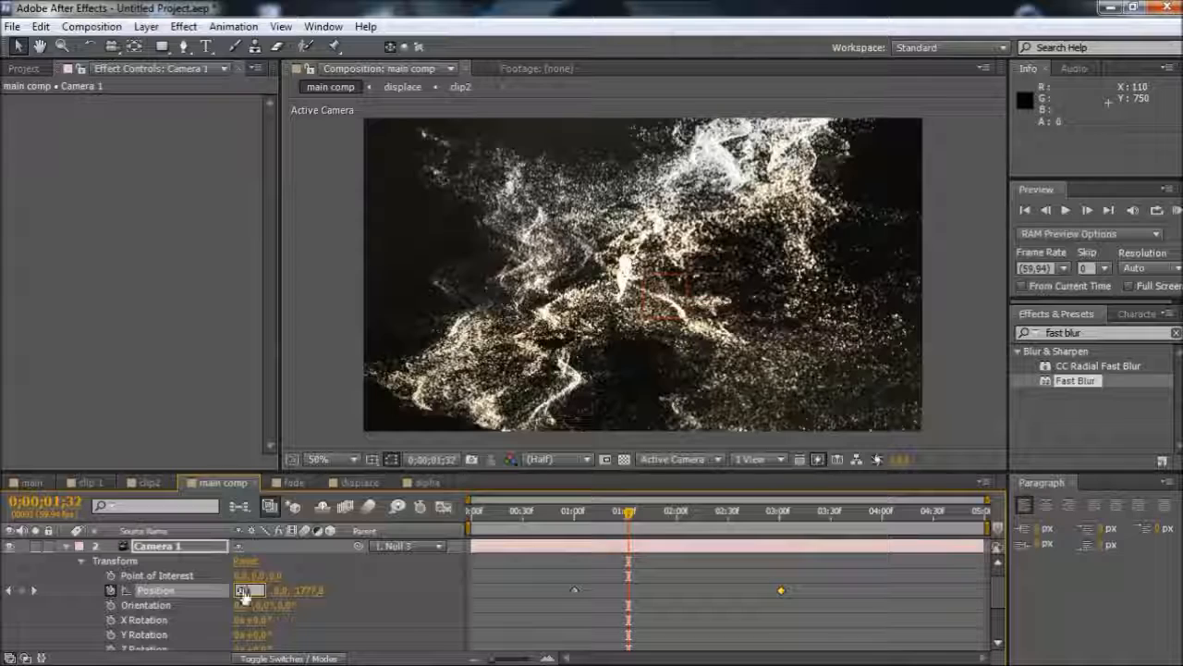
pyautogui.press('Return')
pyautogui.click(285, 590)
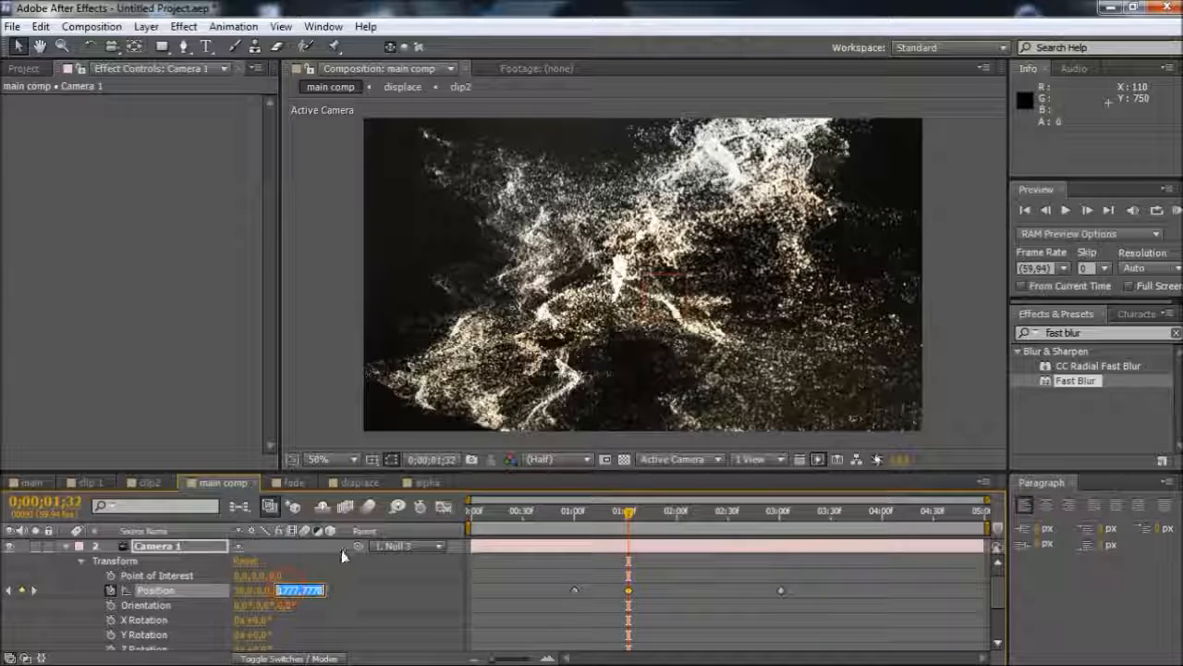
pyautogui.write('-2')
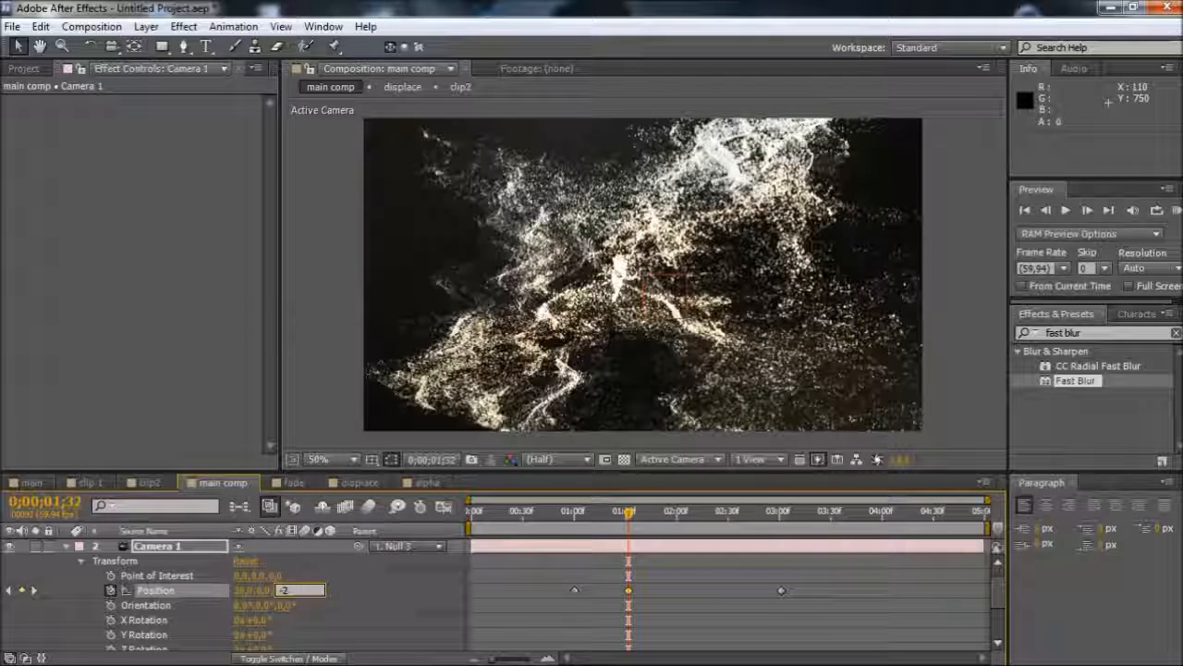
pyautogui.write('80')
pyautogui.press('Return')
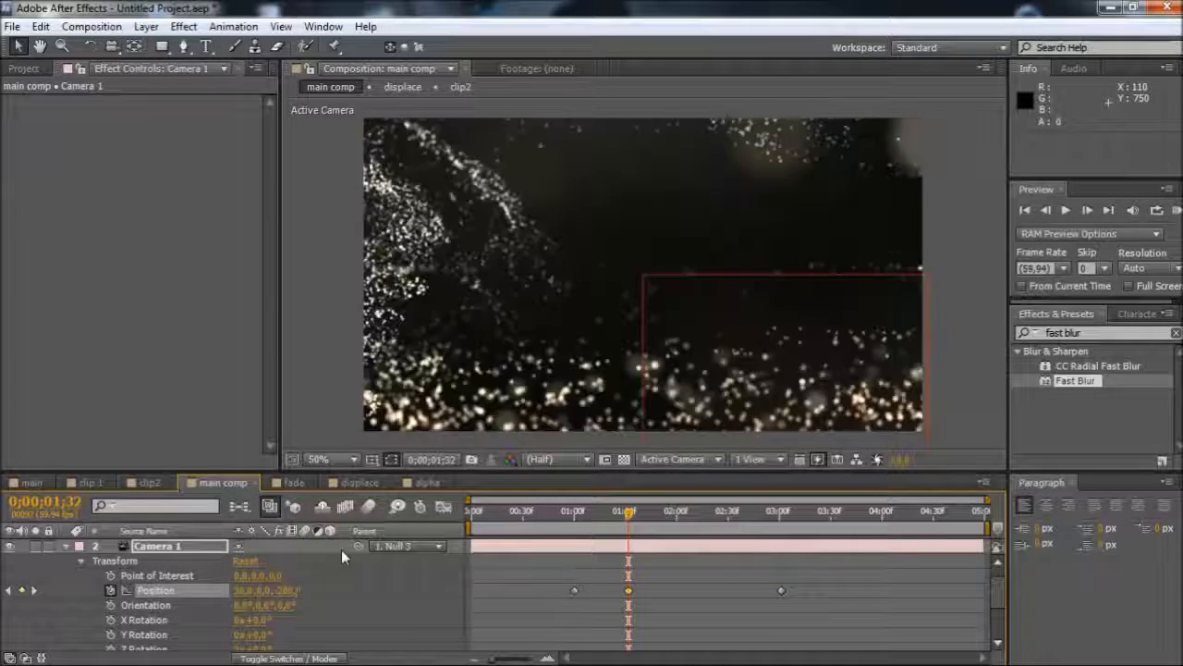
# At 0;00;02;28, keyframe Camera 1's Position with X at 30 and Z at -400
pyautogui.click(726, 523)
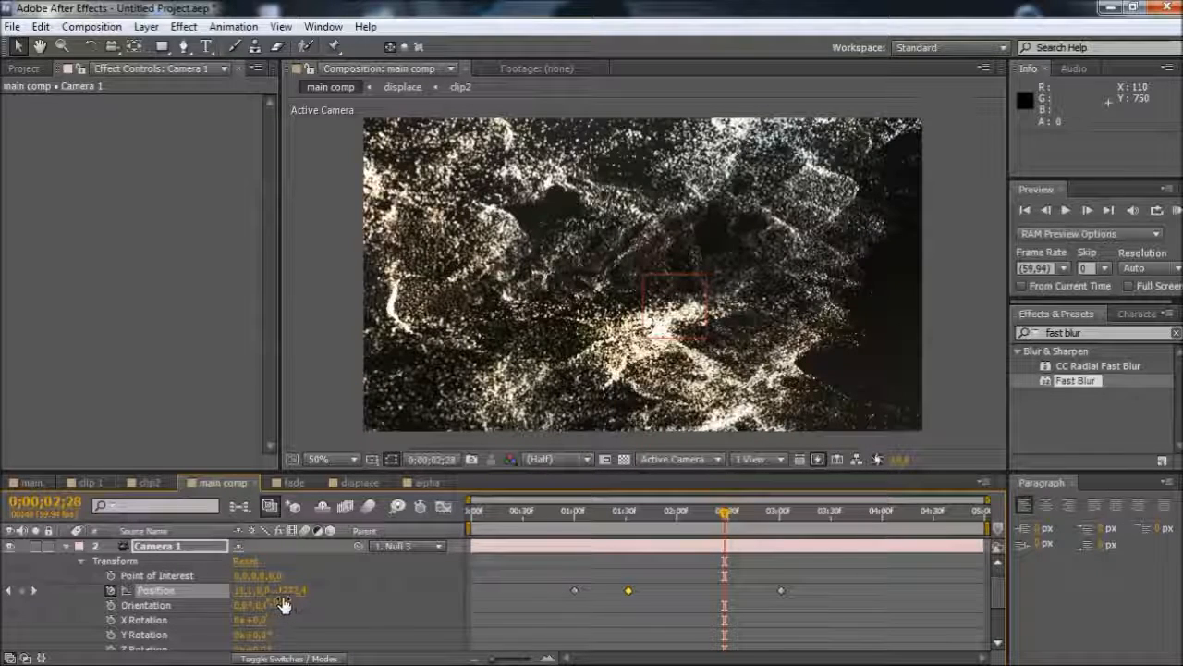
pyautogui.write('30')
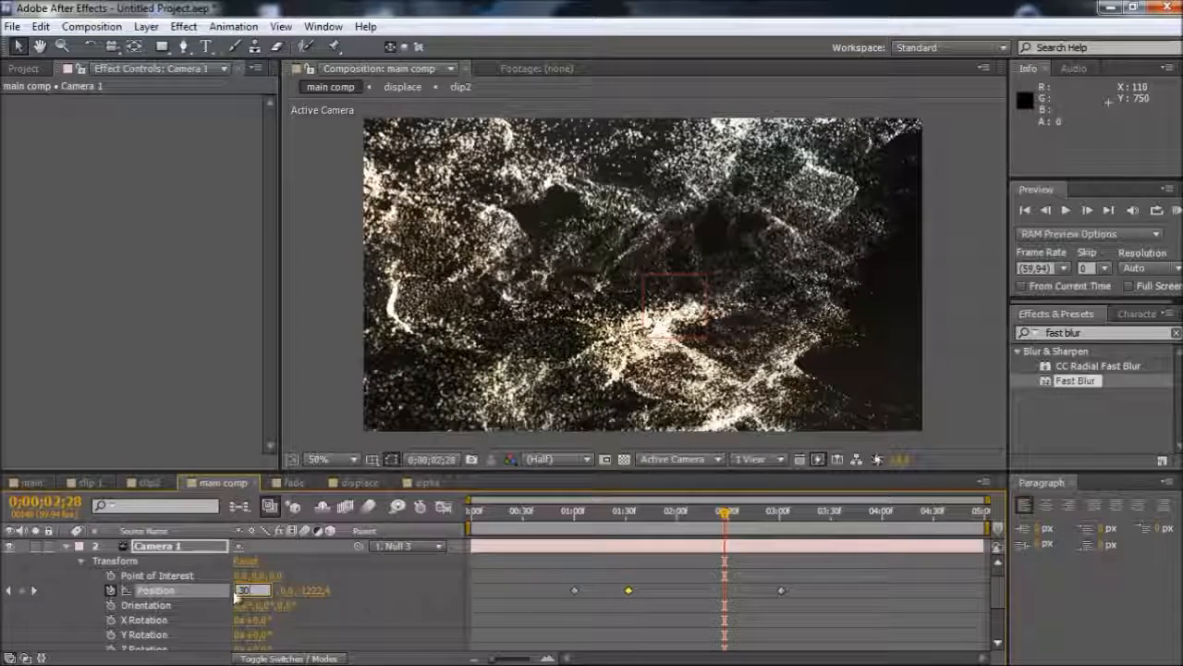
pyautogui.press('Return')
pyautogui.click(264, 592)
pyautogui.click(316, 598)
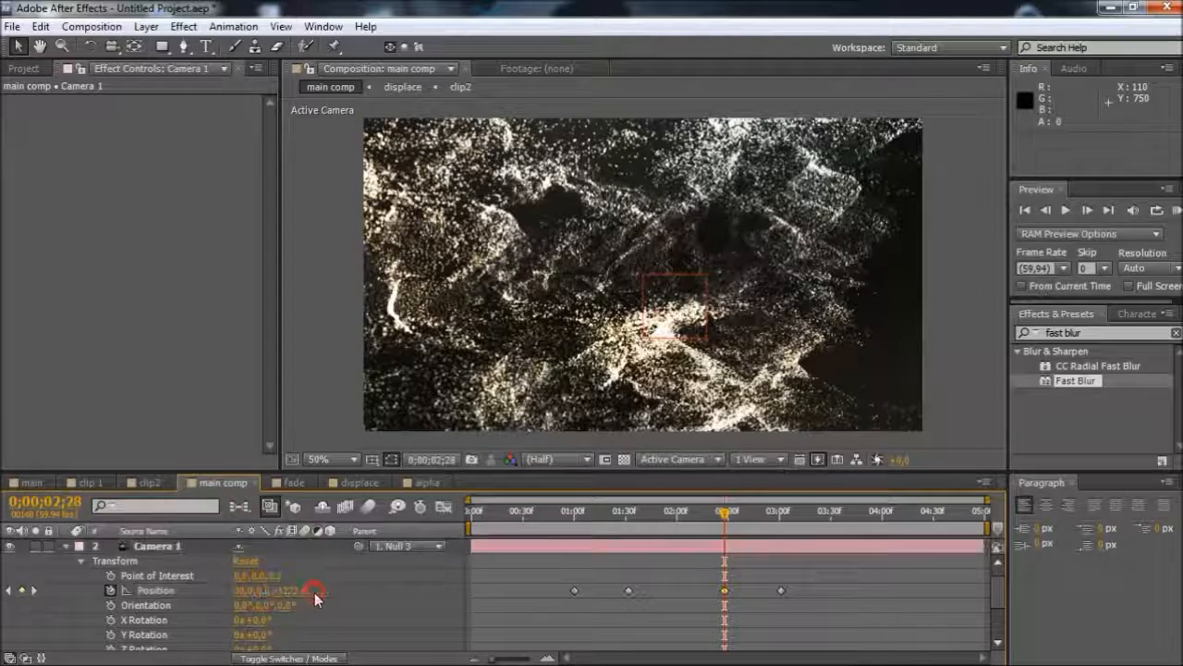
pyautogui.click(288, 595)
pyautogui.write('-400')
pyautogui.press('Return')
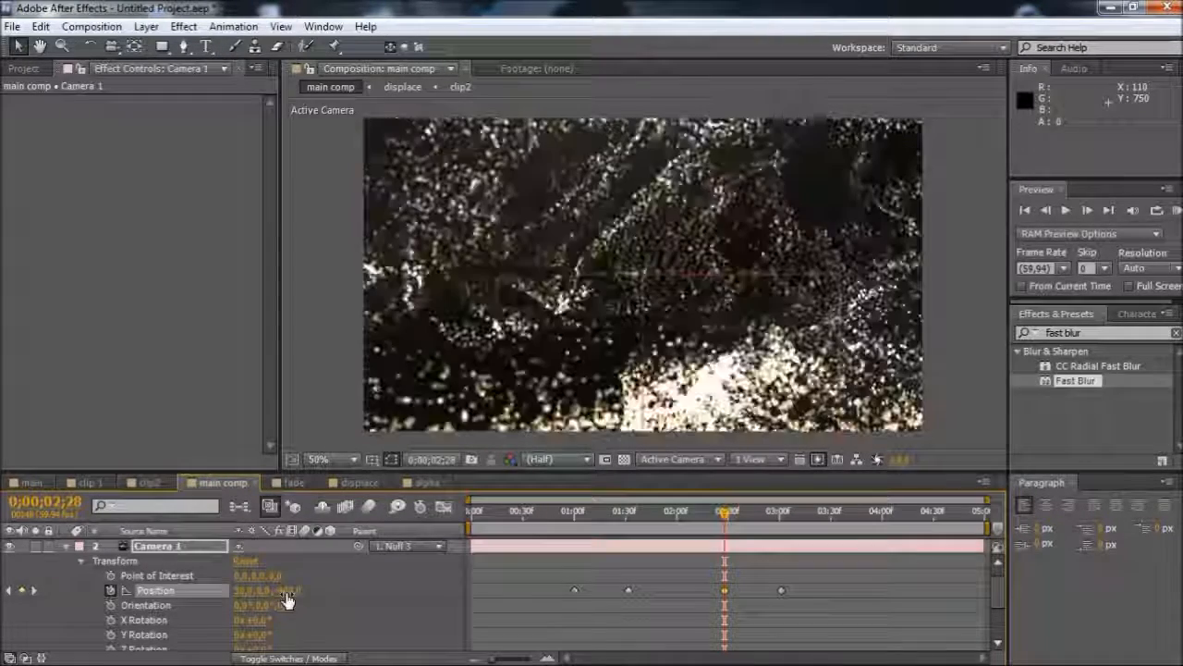
# Preview the camera move and apply Easy Ease to all four Camera 1 Position keyframes
pyautogui.moveTo(599, 535); pyautogui.dragTo(782, 564)
pyautogui.moveTo(795, 566); pyautogui.dragTo(526, 607)
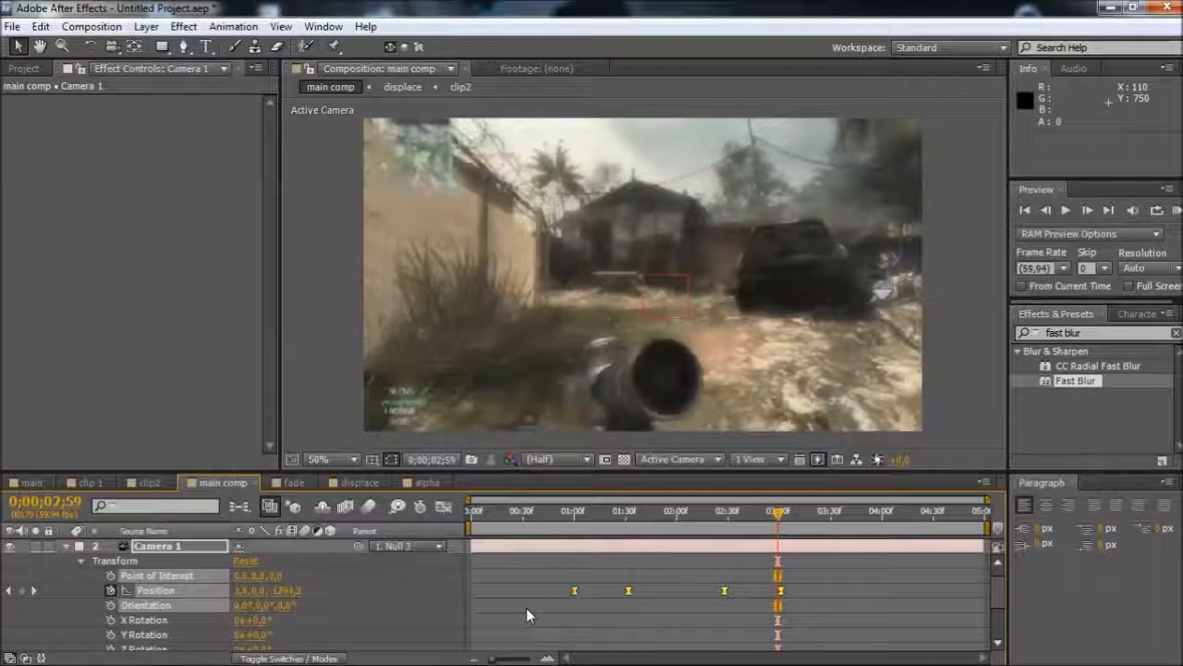
# Apply Easy Ease to all of Null 3's Y Rotation keyframes and collapse the Camera 1 and Null 3 properties
pyautogui.scroll(-3, 531, 608)
pyautogui.scroll(3, 533, 608)
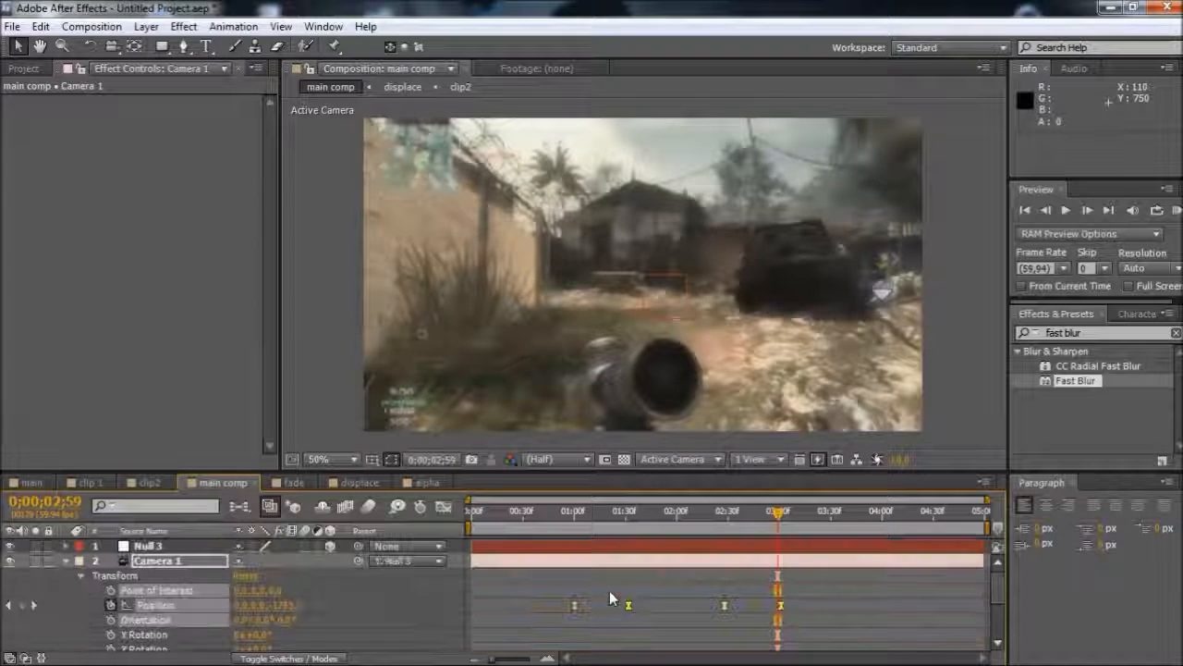
pyautogui.click(630, 547)
pyautogui.press('u')
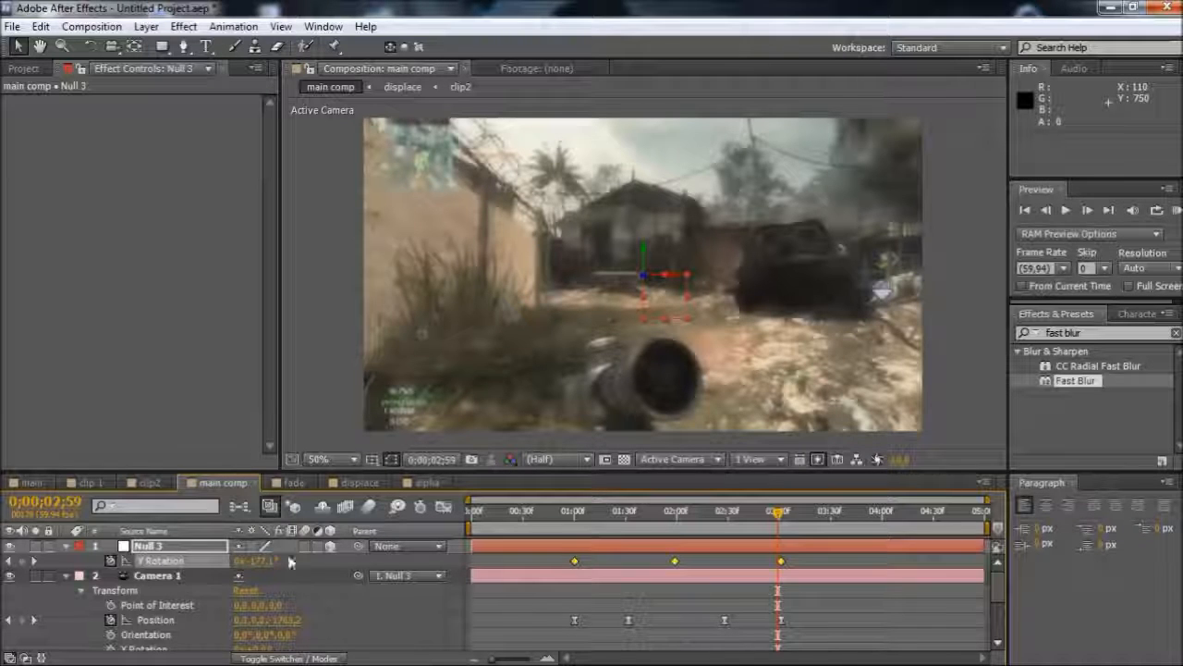
pyautogui.scroll(-2, 701, 621)
pyautogui.scroll(2, 701, 627)
pyautogui.click(65, 575)
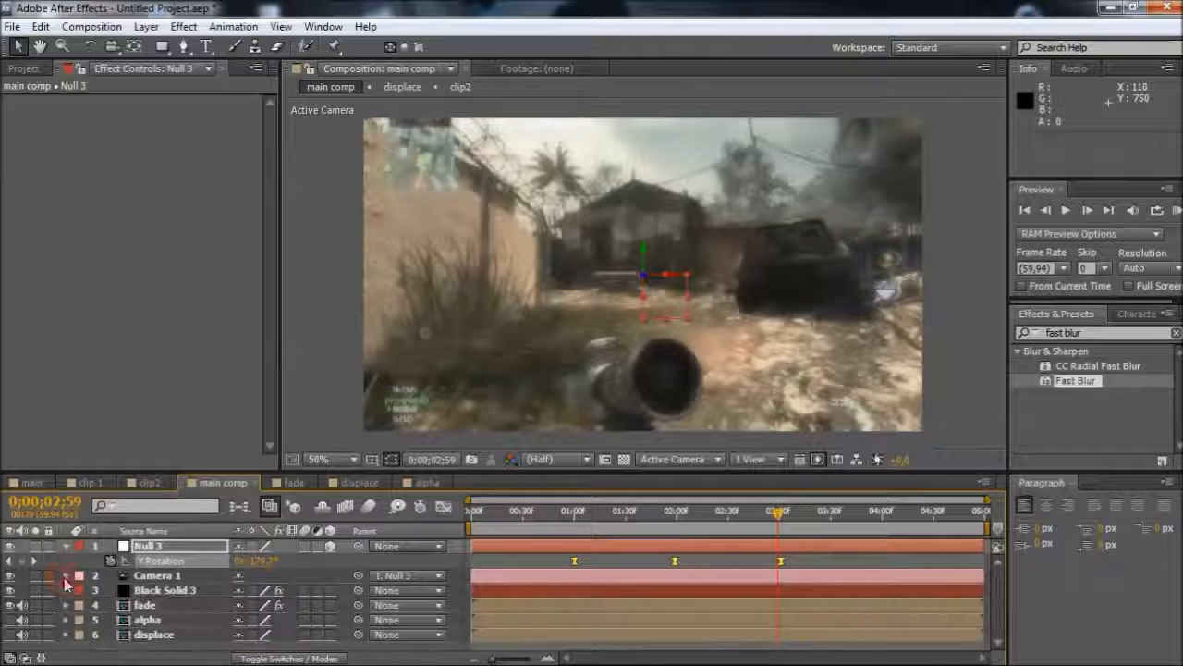
pyautogui.click(65, 547)
# Set the main comp work area to run from just before 0;00;01;00 to 0;00;03;19
pyautogui.moveTo(617, 525); pyautogui.dragTo(723, 531)
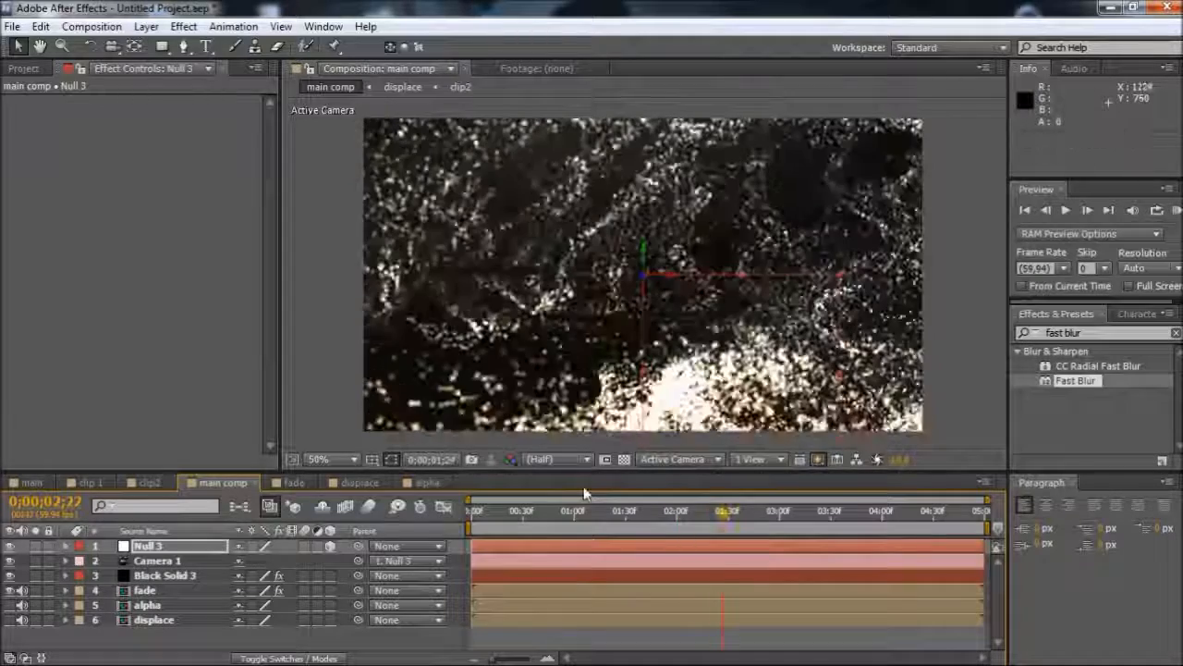
pyautogui.click(569, 515)
pyautogui.press('b')
pyautogui.click(812, 514)
pyautogui.press('n')
# Set the RAM preview to skip 1 frame and preview the work area
pyautogui.click(1176, 211)
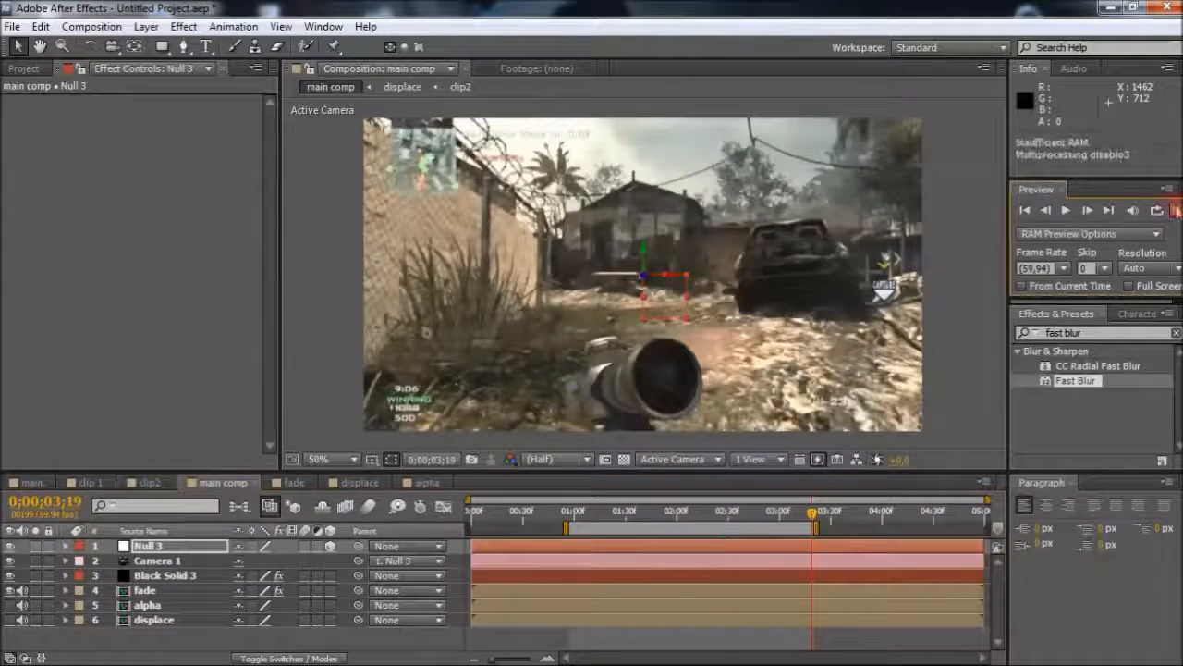
pyautogui.click(1104, 268)
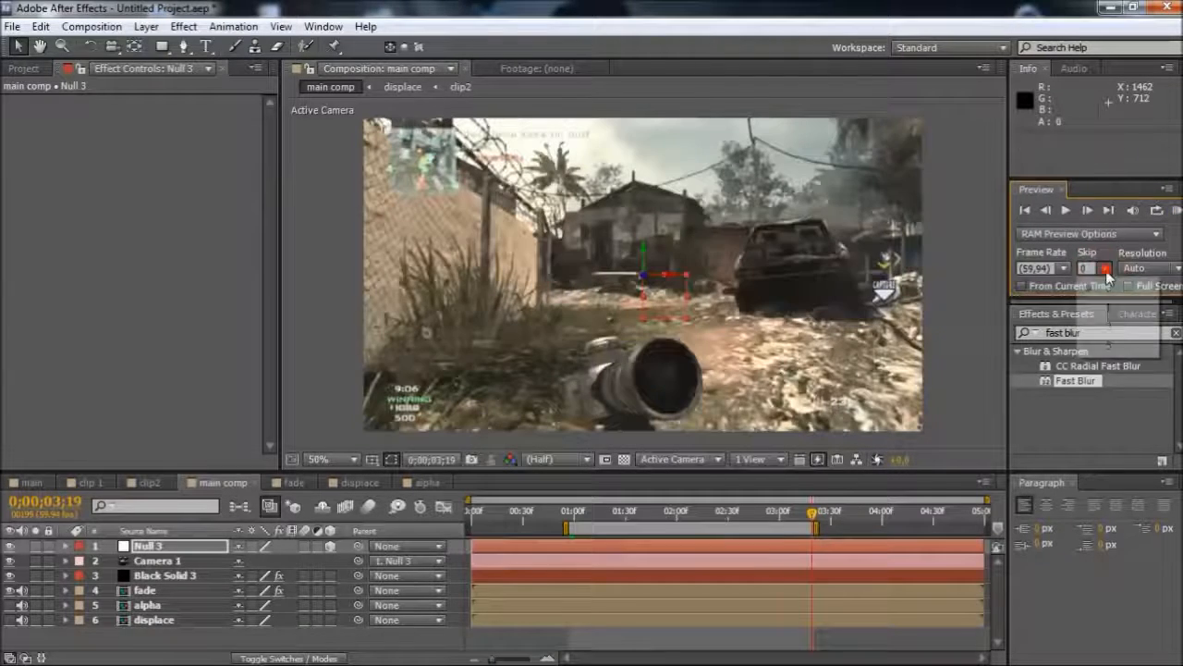
pyautogui.click(1110, 297)
pyautogui.click(1176, 210)
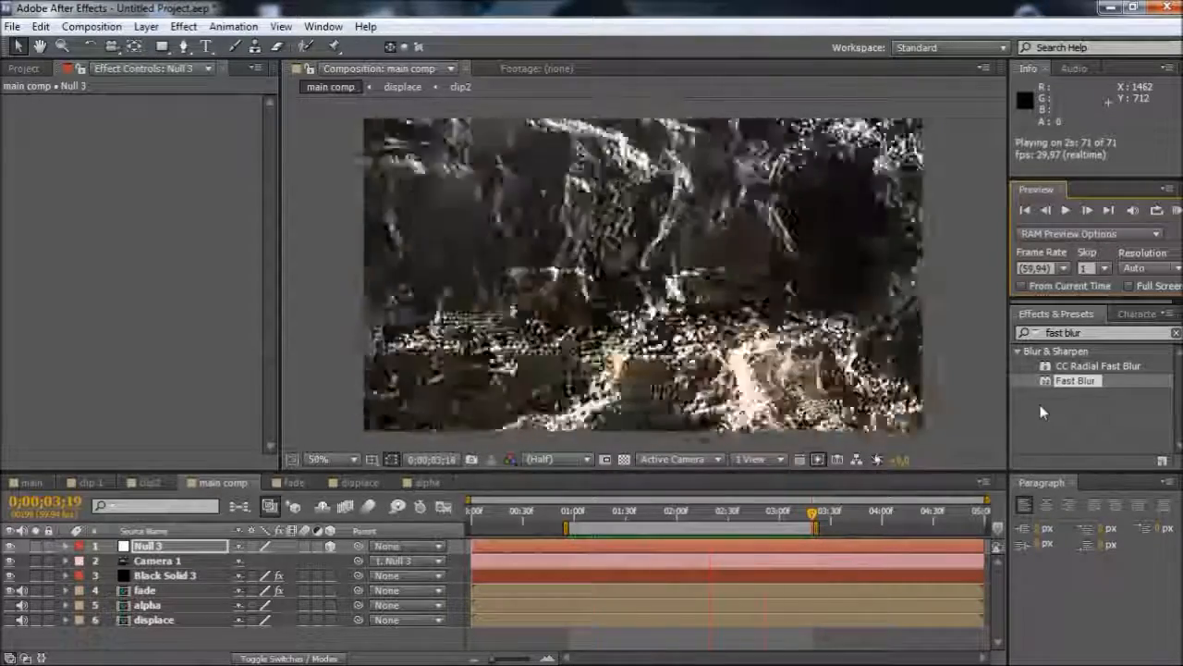
pyautogui.press('space')
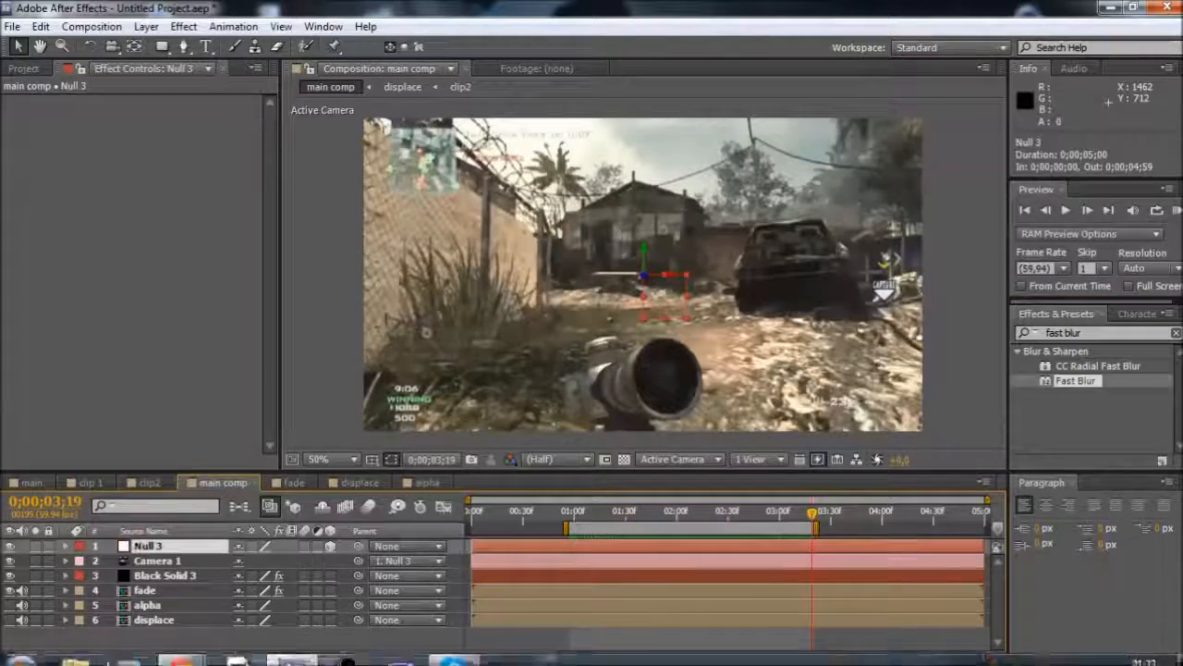
# Switch to the browser, examine the particle transition around 3:00 in the Ruthless V3 video, and return to After Effects
pyautogui.moveTo(182, 651)
pyautogui.click(342, 572)
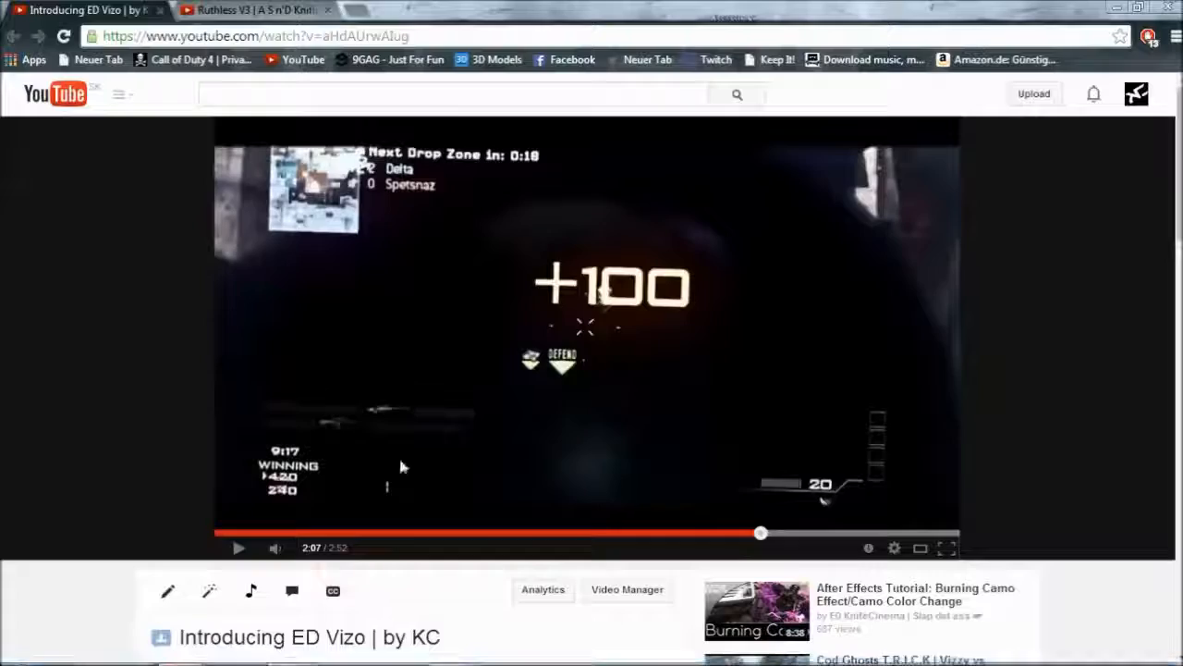
pyautogui.click(254, 9)
pyautogui.click(847, 533)
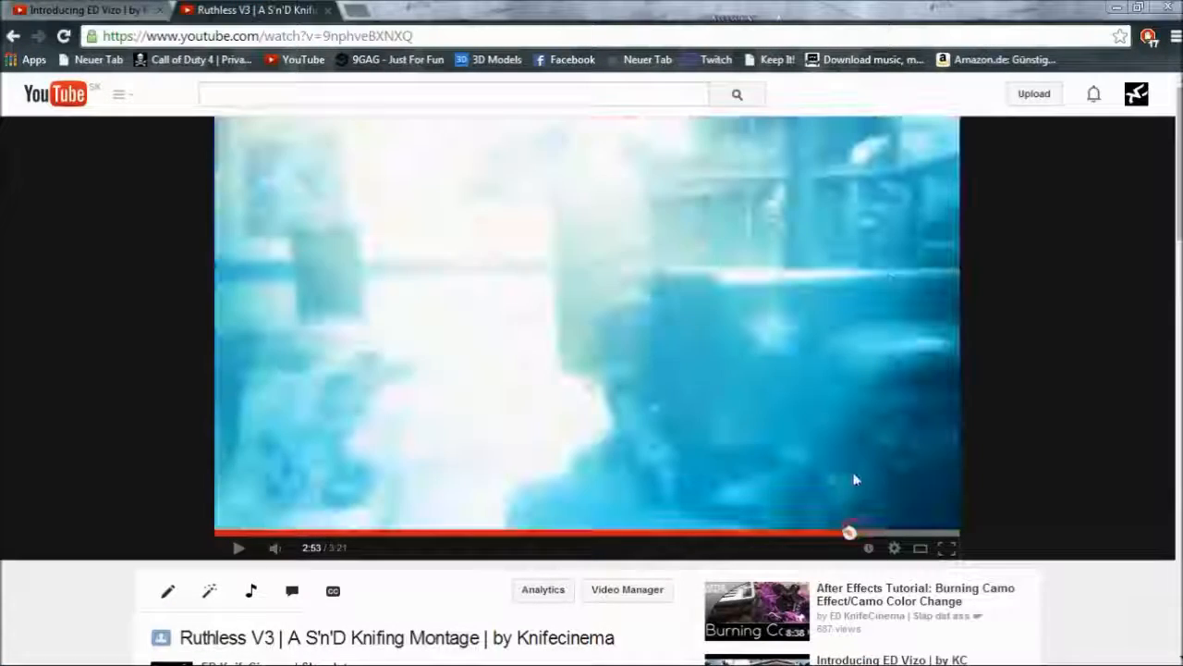
pyautogui.click(830, 532)
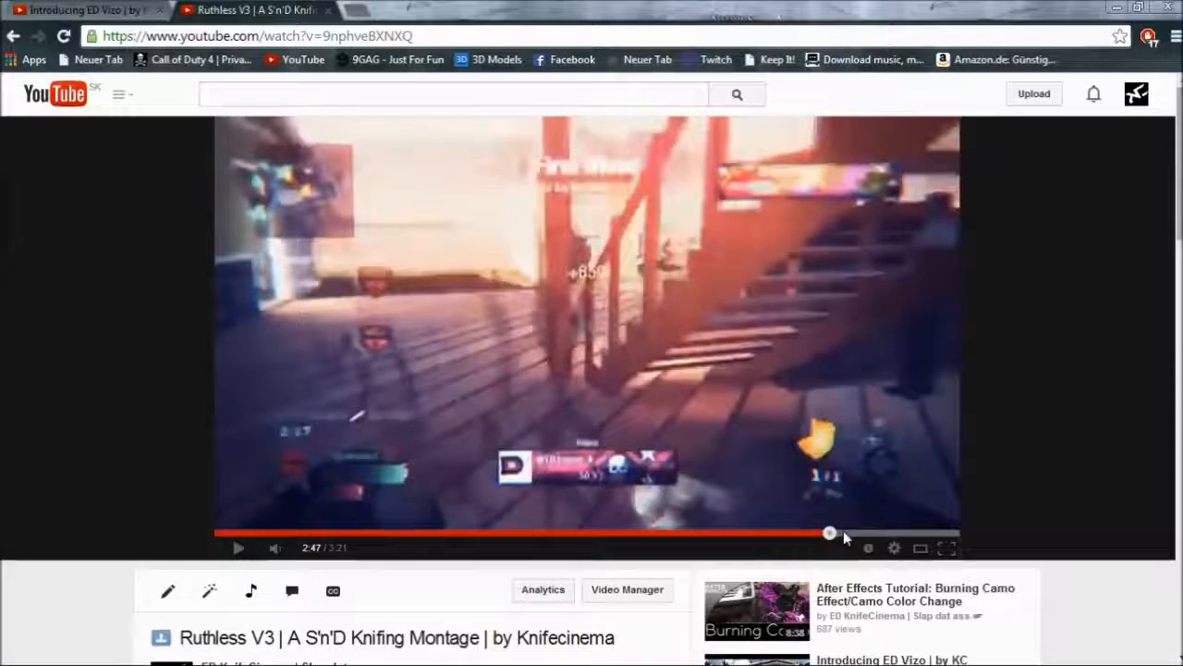
pyautogui.click(848, 532)
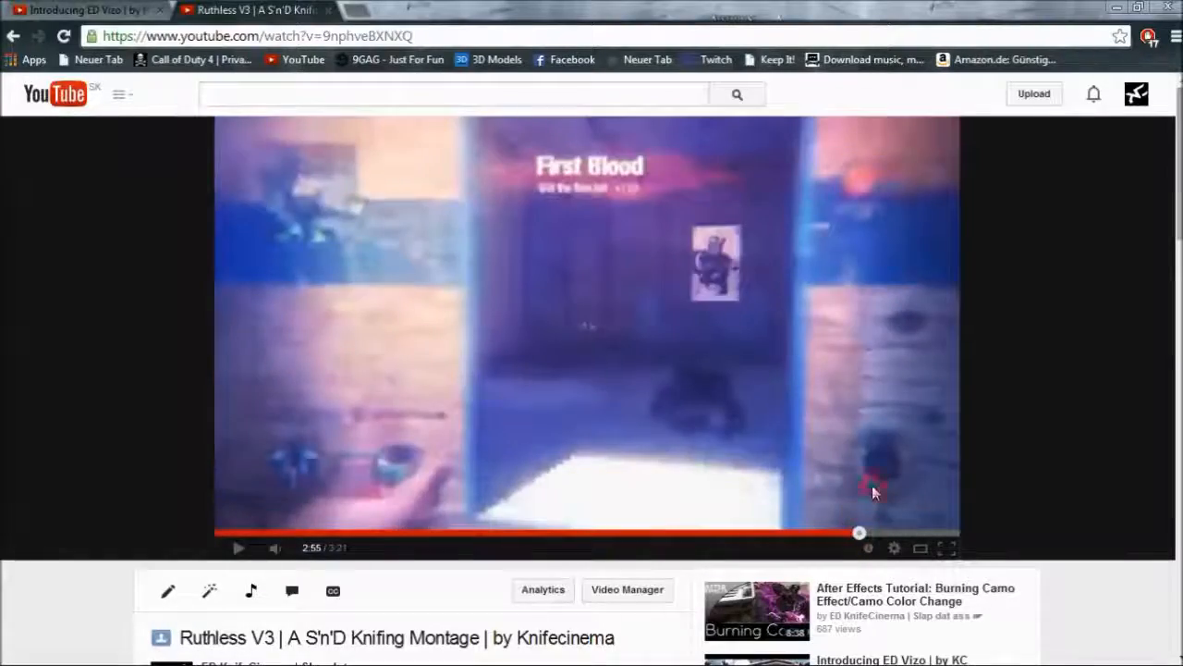
pyautogui.click(840, 433)
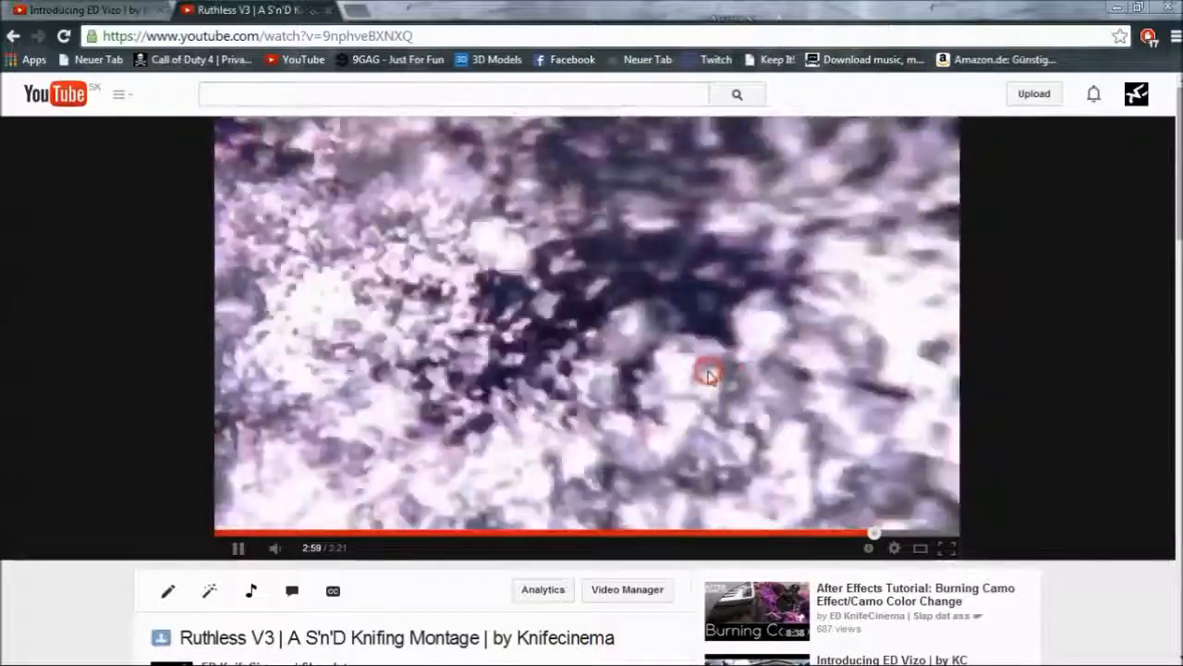
pyautogui.click(628, 324)
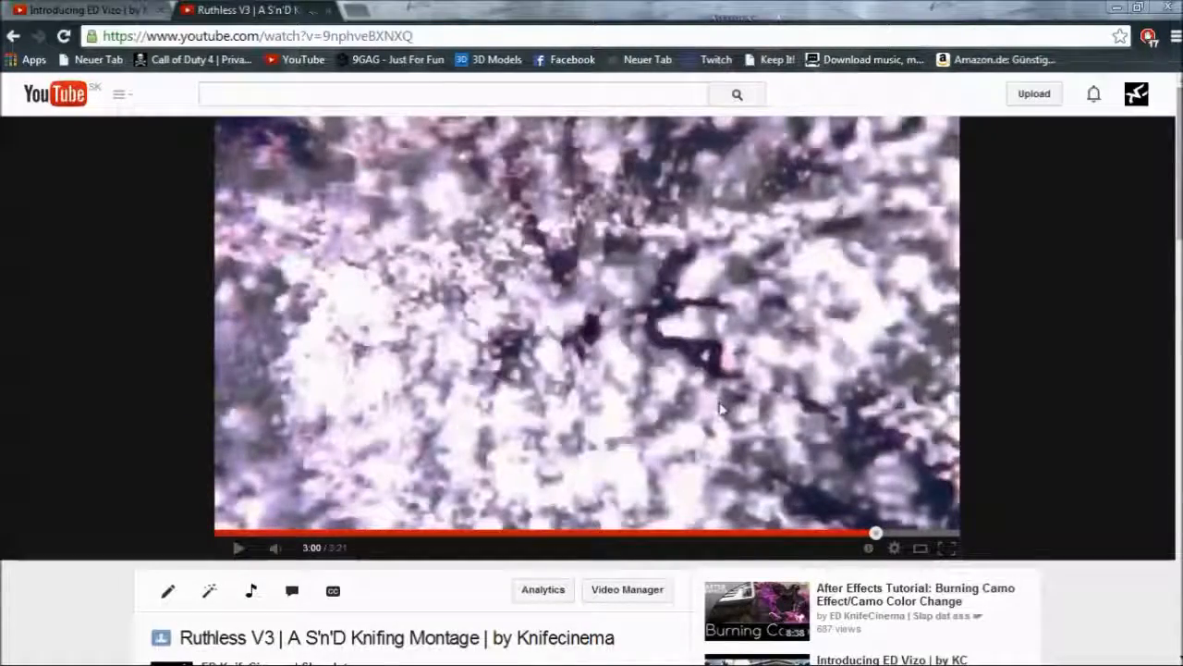
pyautogui.click(811, 443)
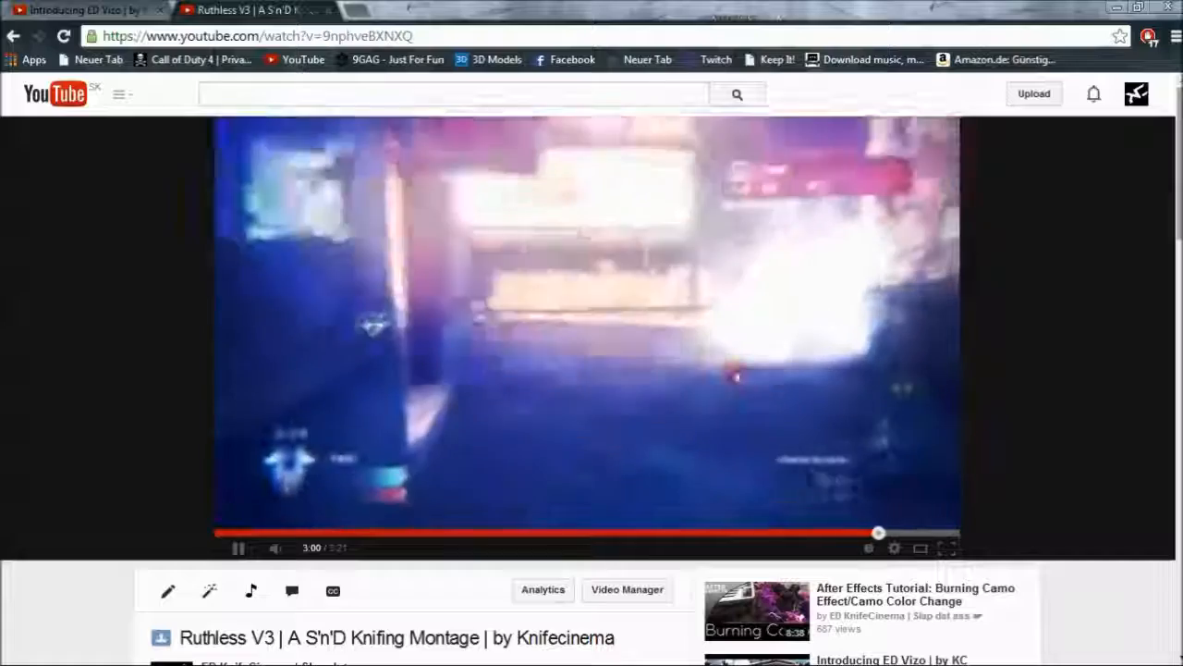
pyautogui.click(737, 374)
pyautogui.click(1123, 8)
# Search the effects for "shine" and add a new adjustment layer above Null 3 in main comp
pyautogui.click(1095, 339)
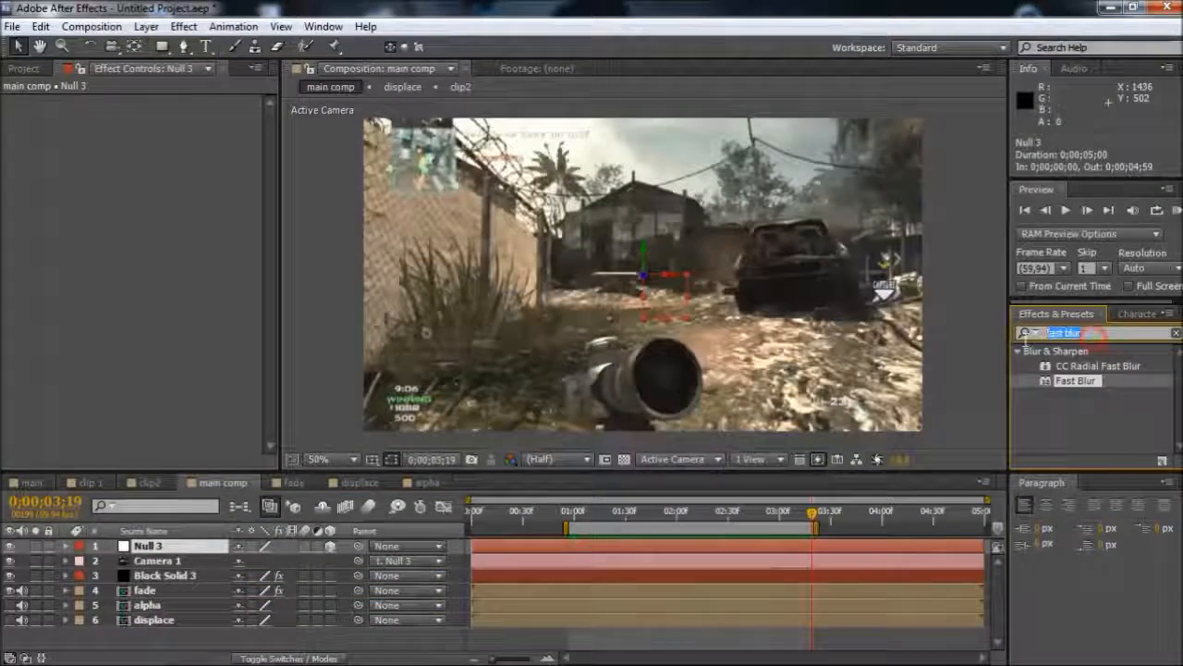
pyautogui.write('shine')
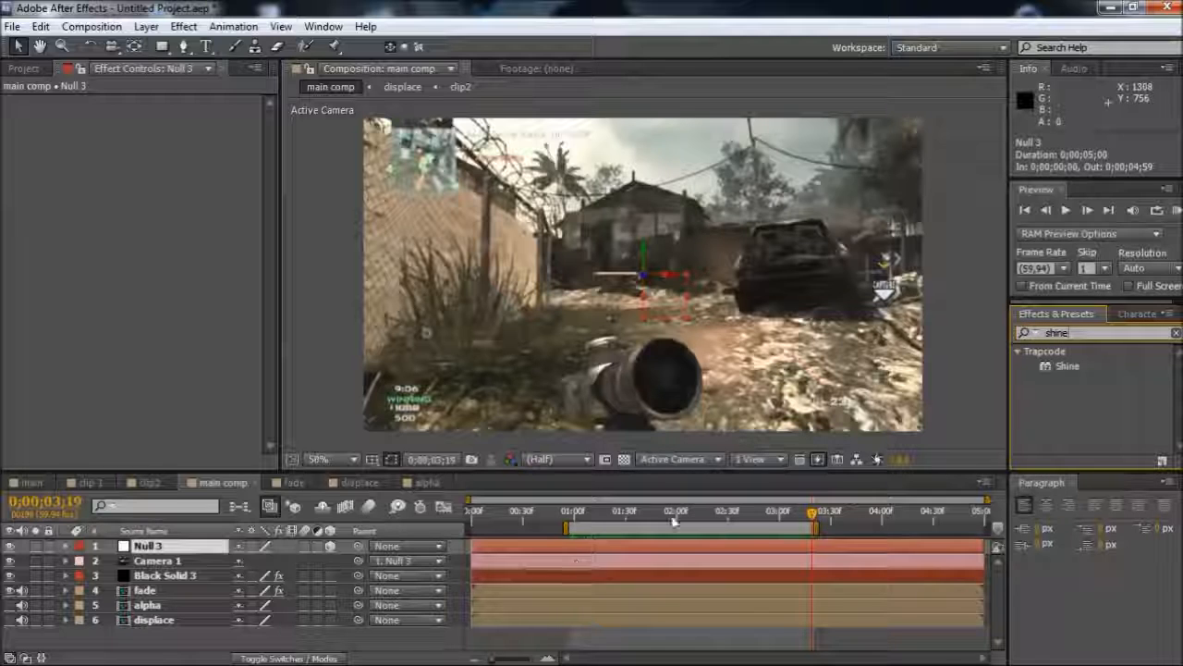
pyautogui.moveTo(1063, 366); pyautogui.dragTo(740, 558)
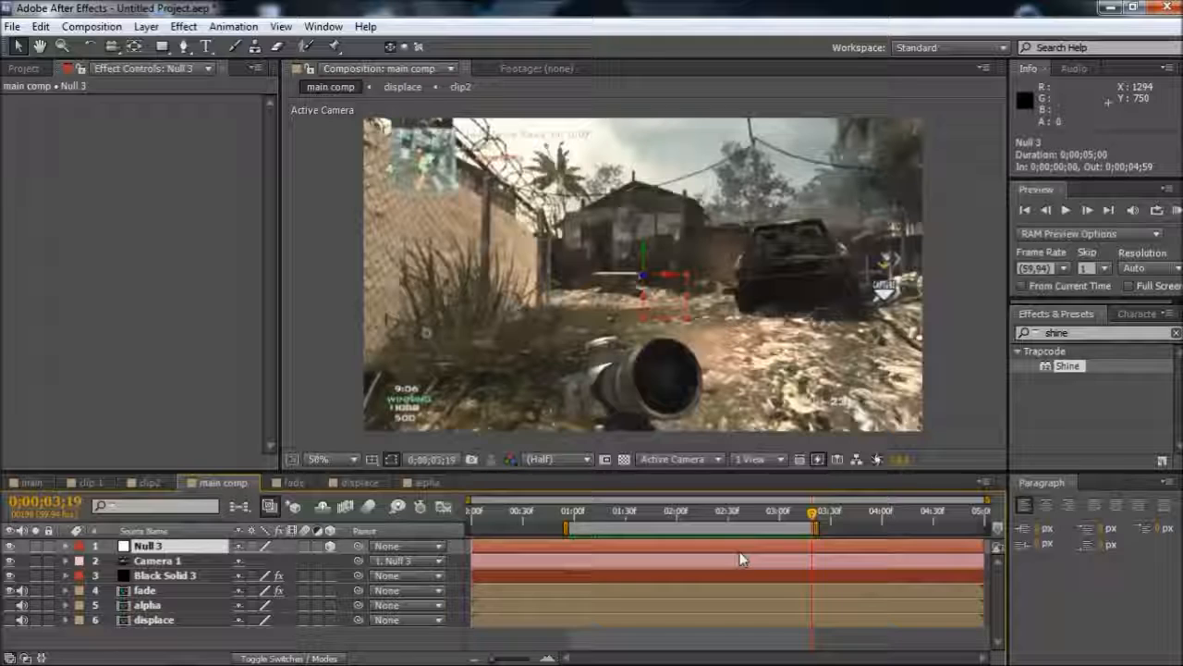
pyautogui.hotkey('ctrl', 'alt', 'y')
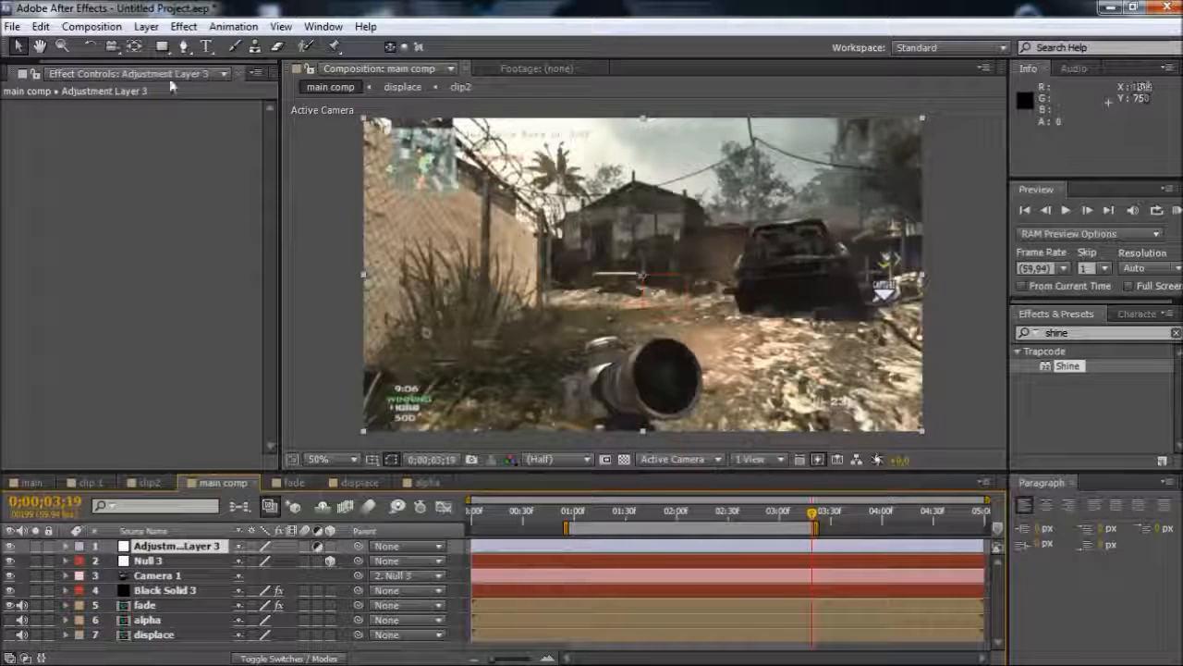
pyautogui.click(145, 26)
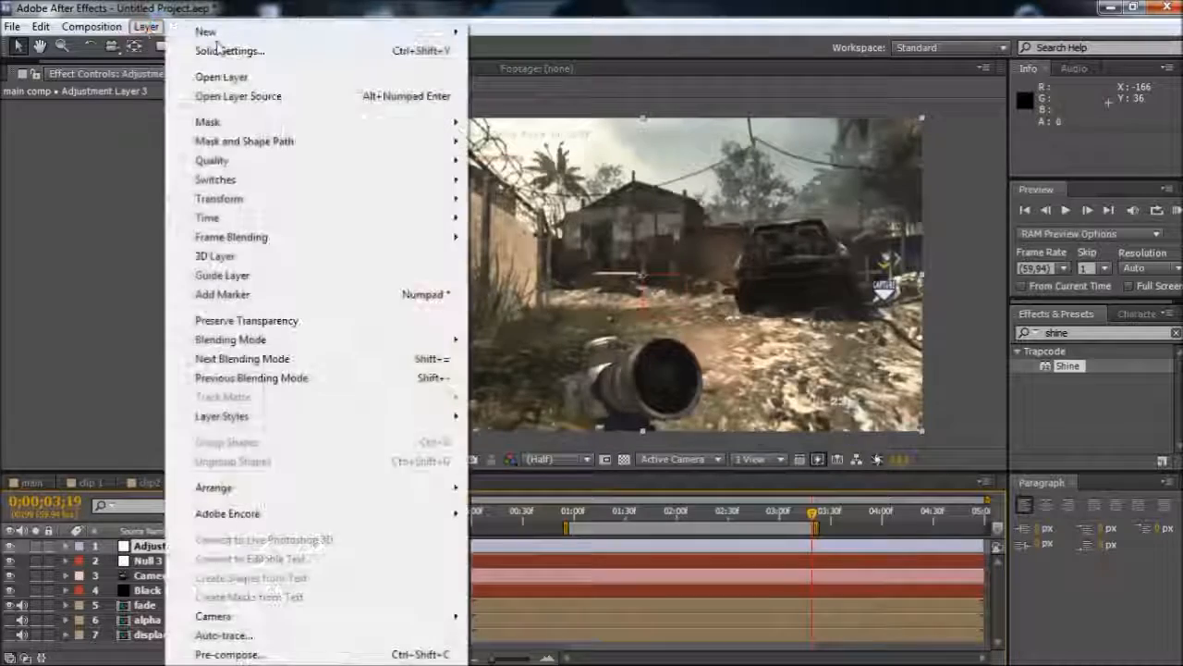
pyautogui.moveTo(212, 32)
pyautogui.click(592, 548)
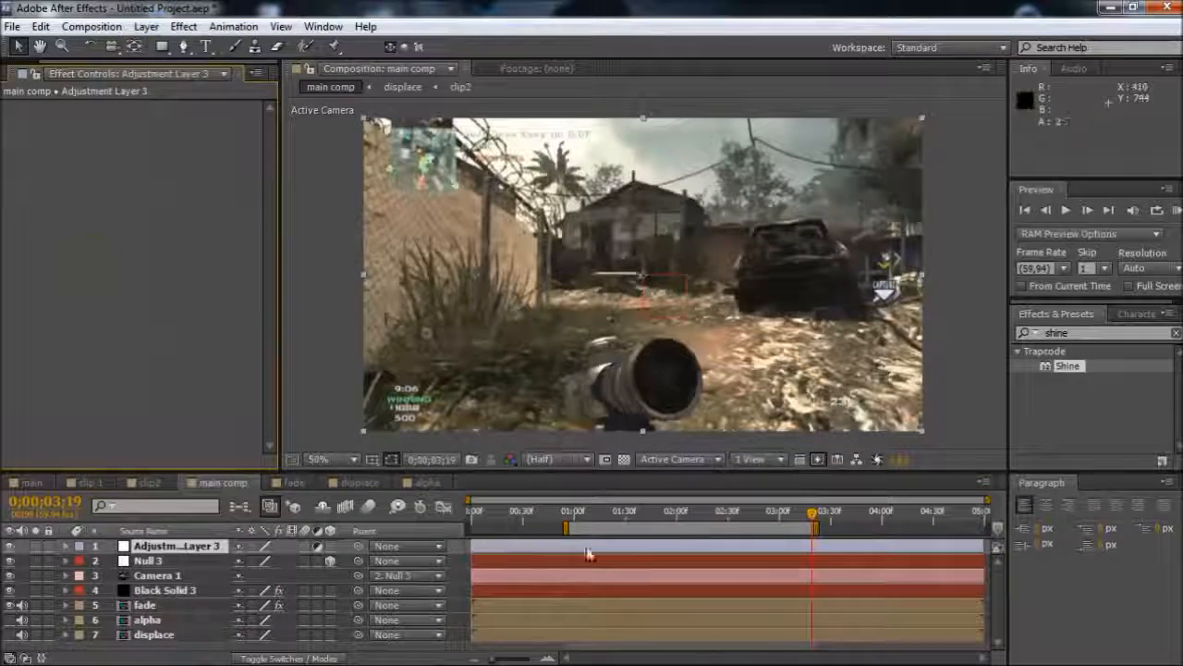
# Apply Trapcode Shine to the adjustment layer and set its Transfer Mode to Screen
pyautogui.doubleClick(1073, 368)
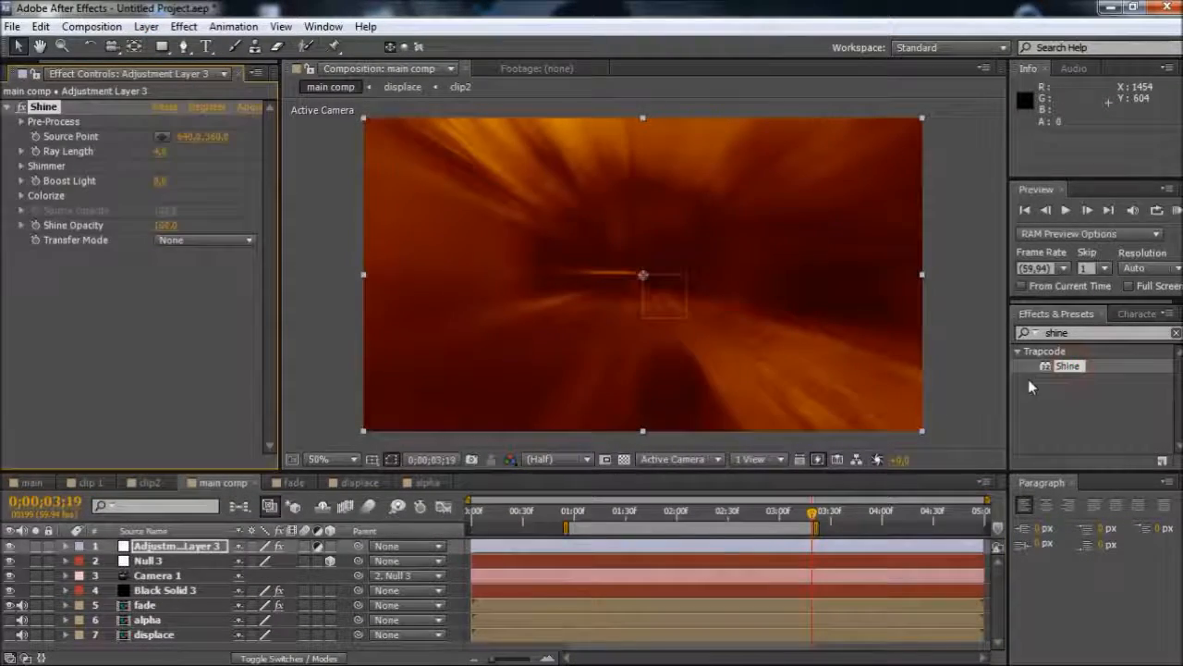
pyautogui.click(184, 241)
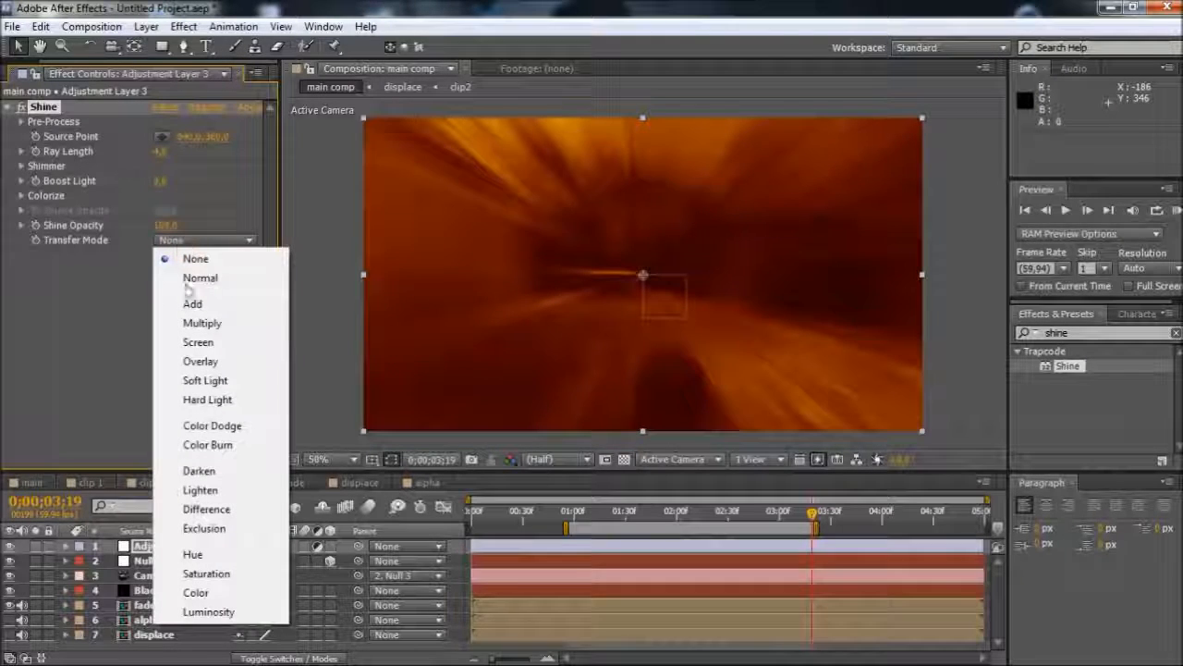
pyautogui.click(199, 342)
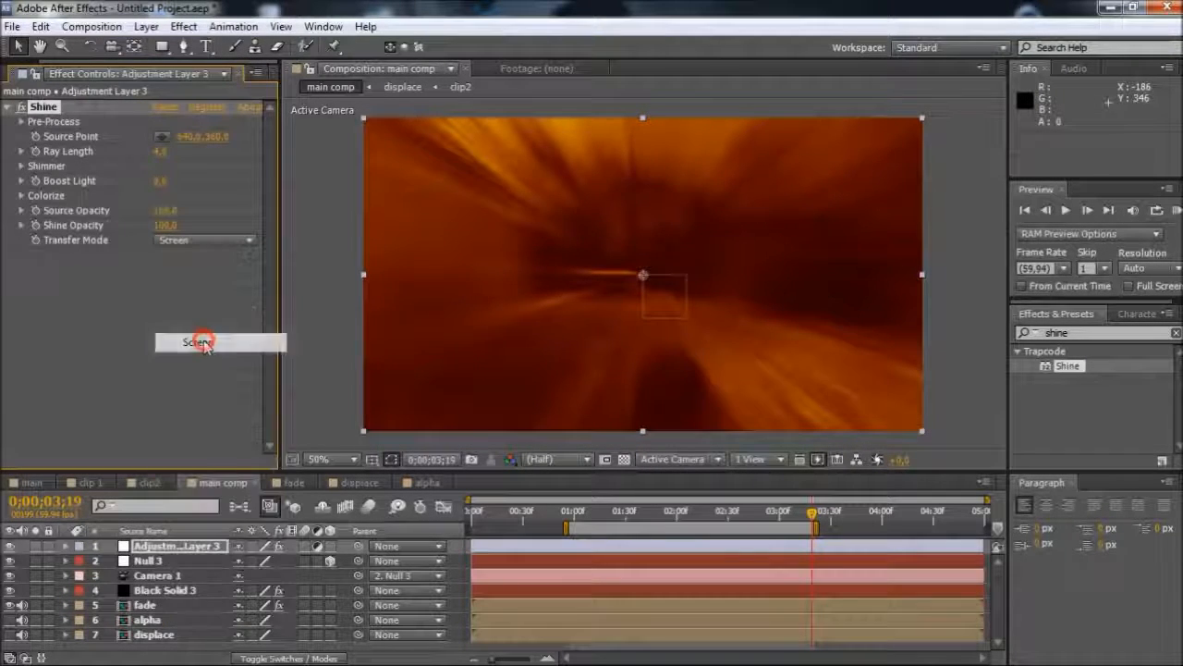
# At Null 3's first Y Rotation keyframe, 0;00;01;00, start keyframing the adjustment layer's Opacity
pyautogui.click(570, 523)
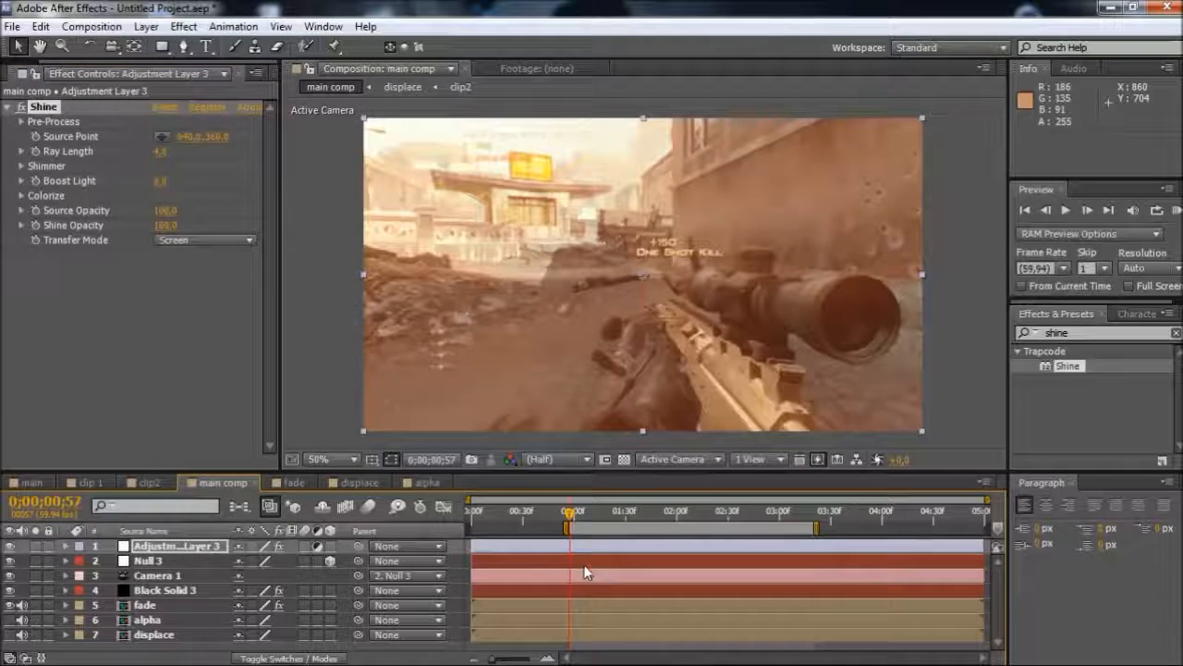
pyautogui.hotkey('ctrl', 'Down')
pyautogui.press('u')
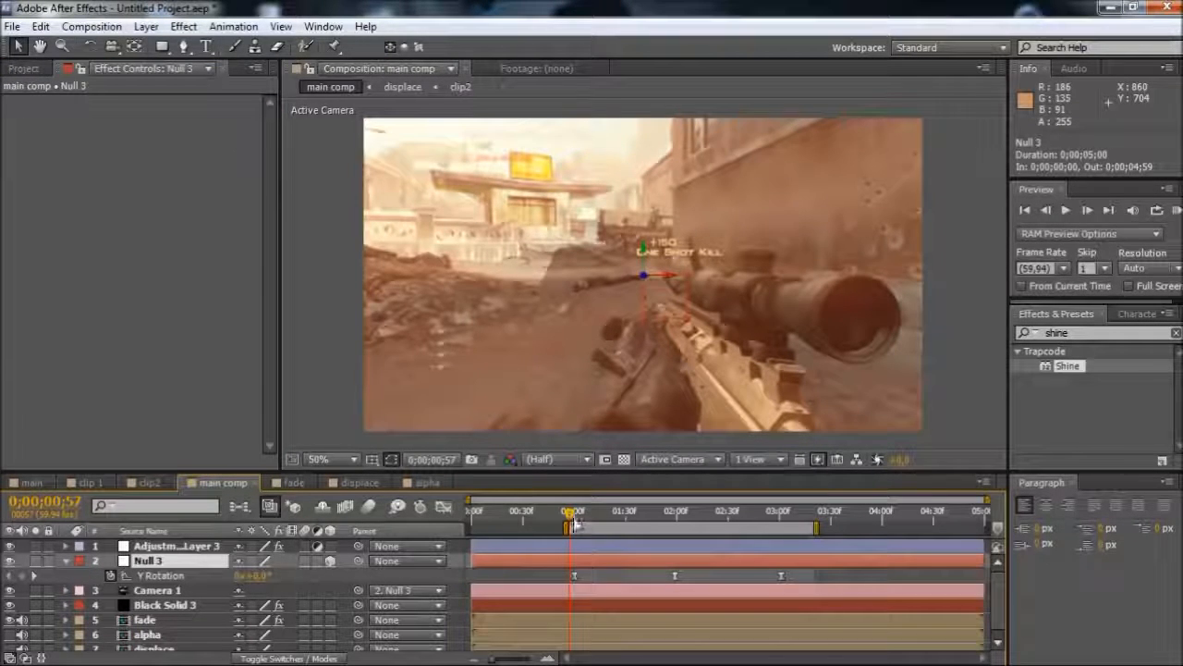
pyautogui.click(575, 553)
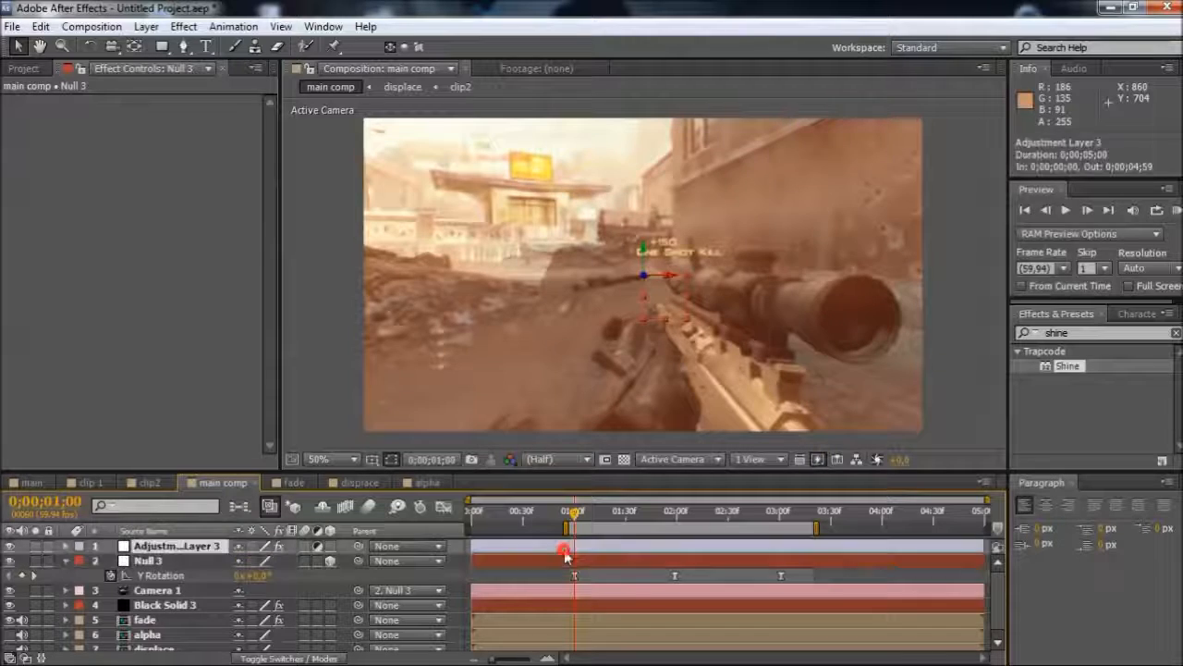
pyautogui.press('t')
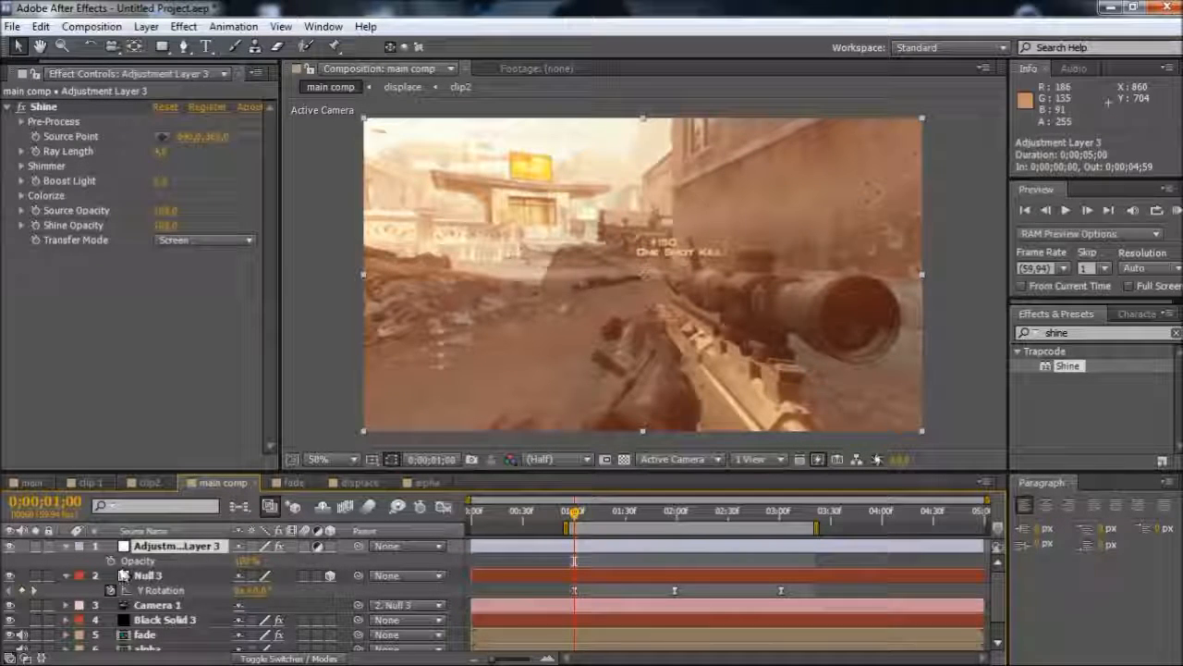
pyautogui.click(111, 561)
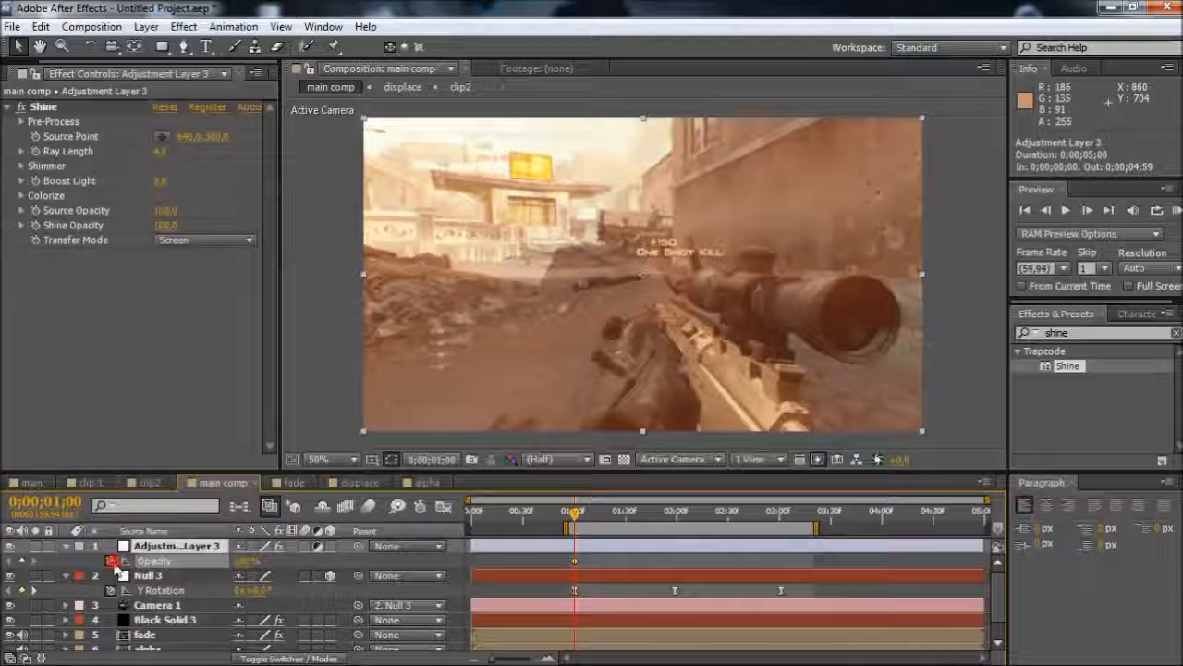
# Add a 100% Opacity keyframe to the adjustment layer at 0;00;01;10 and edit the keyframe value at 0;00;01;00
pyautogui.click(593, 515)
pyautogui.click(247, 560)
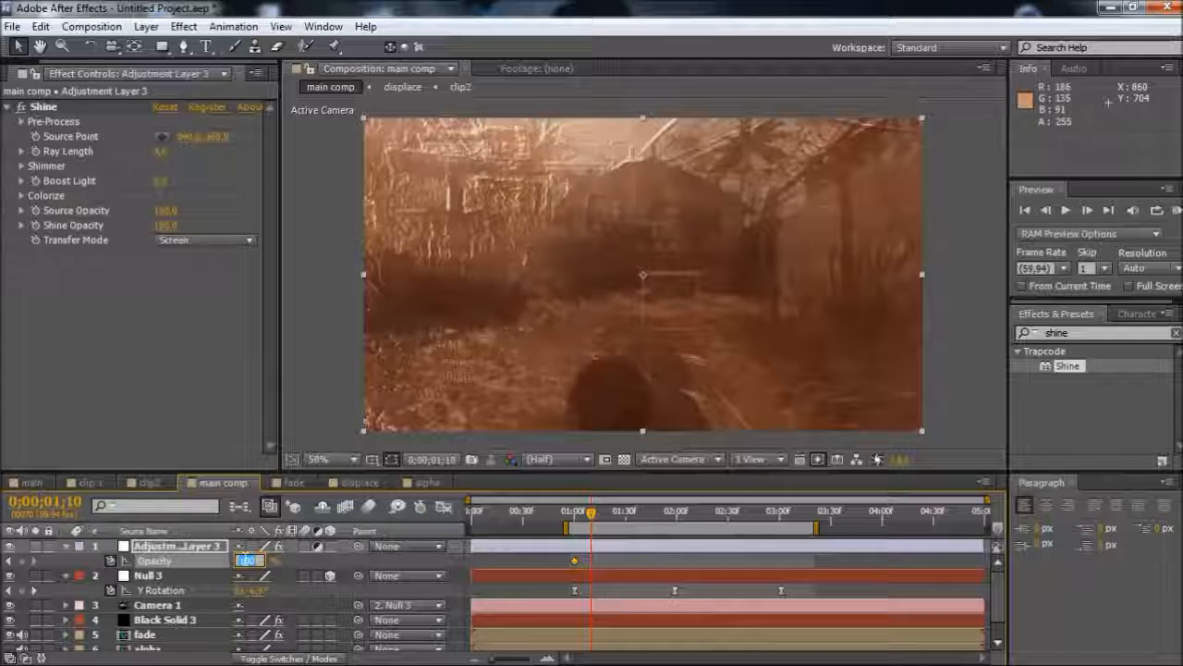
pyautogui.click(22, 561)
pyautogui.doubleClick(574, 561)
pyautogui.press('Return')
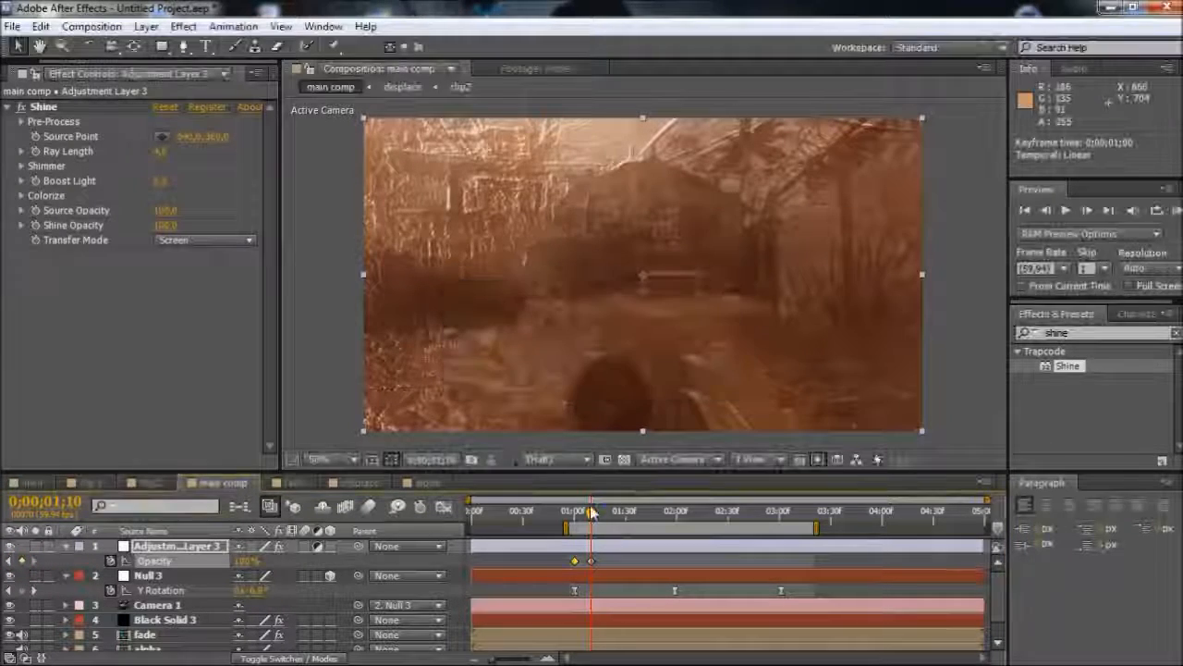
# Keyframe the adjustment layer's Opacity at 0% at 0;00;03;01 and move the current time back to 0;00;02;51
pyautogui.click(781, 517)
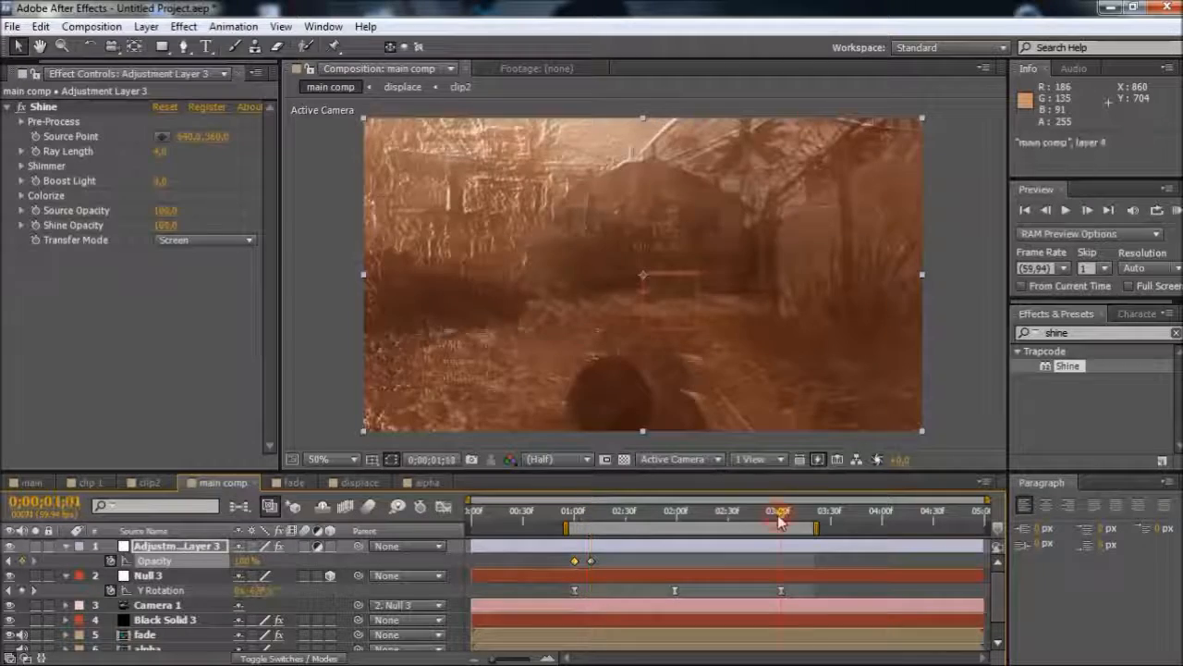
pyautogui.click(22, 561)
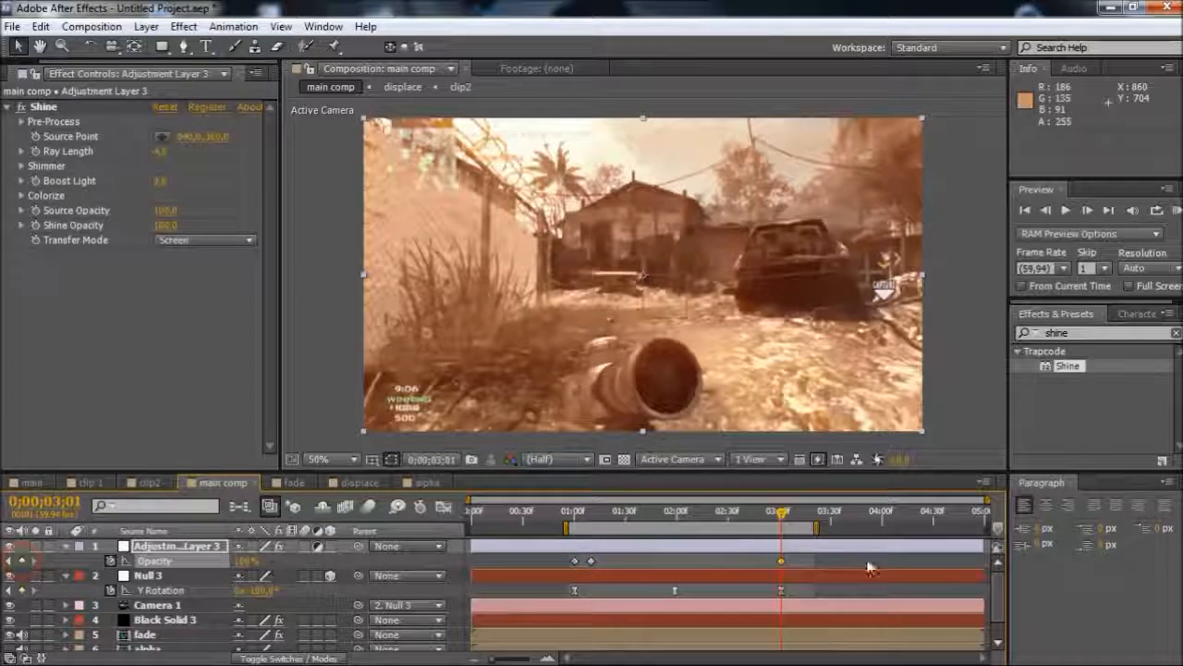
pyautogui.click(242, 561)
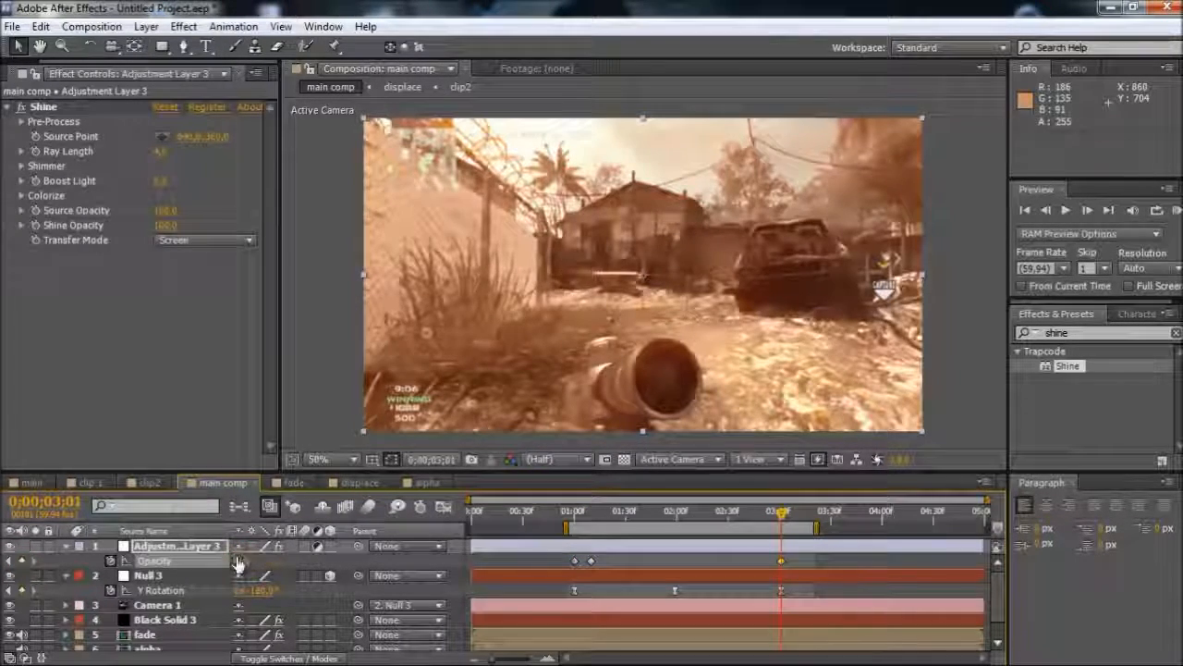
pyautogui.write('0')
pyautogui.press('Return')
pyautogui.hotkey('shift', 'pageup')
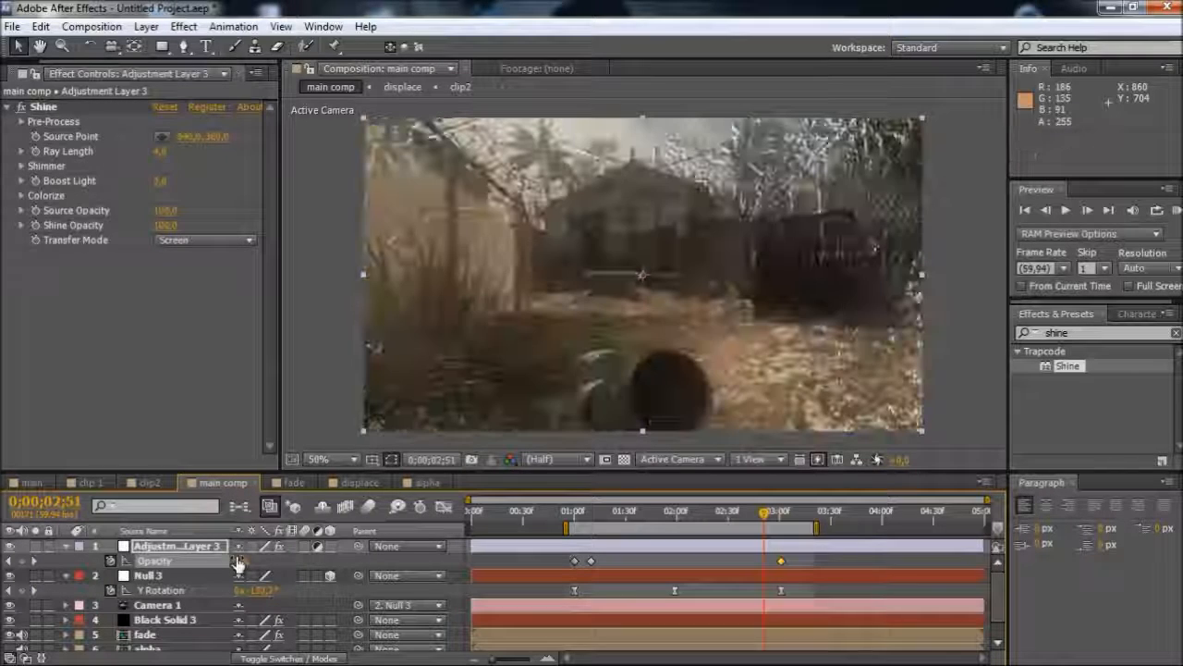
# Add a 100% Opacity keyframe to the adjustment layer at 0;00;02;51
pyautogui.click(239, 561)
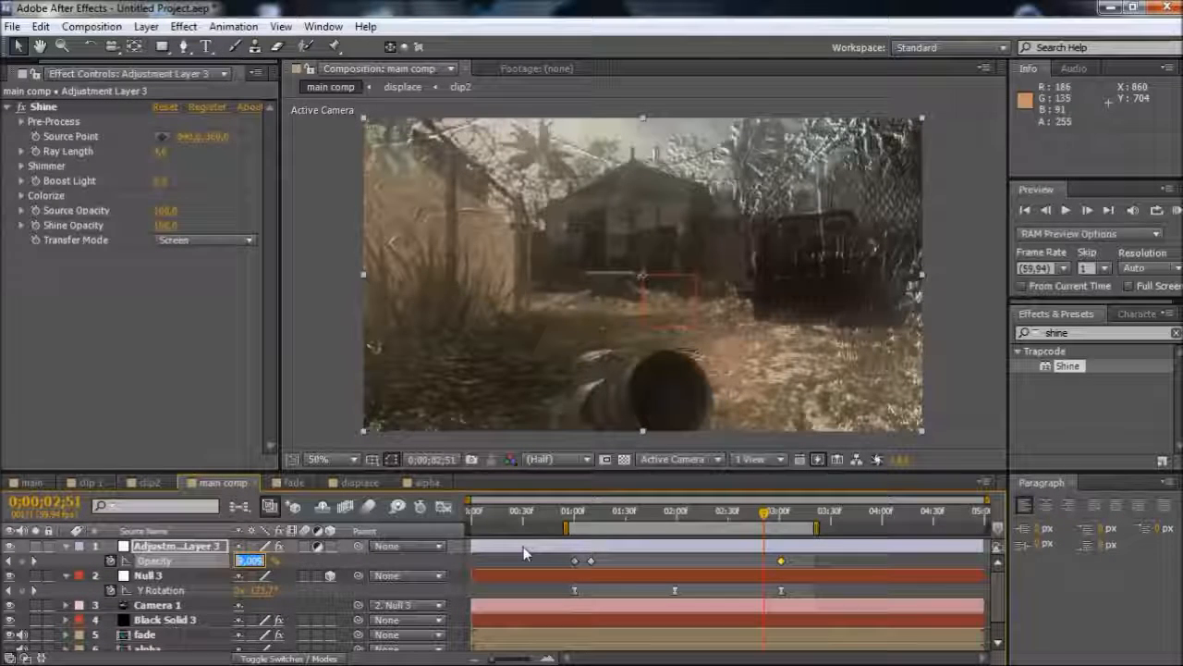
pyautogui.write('100')
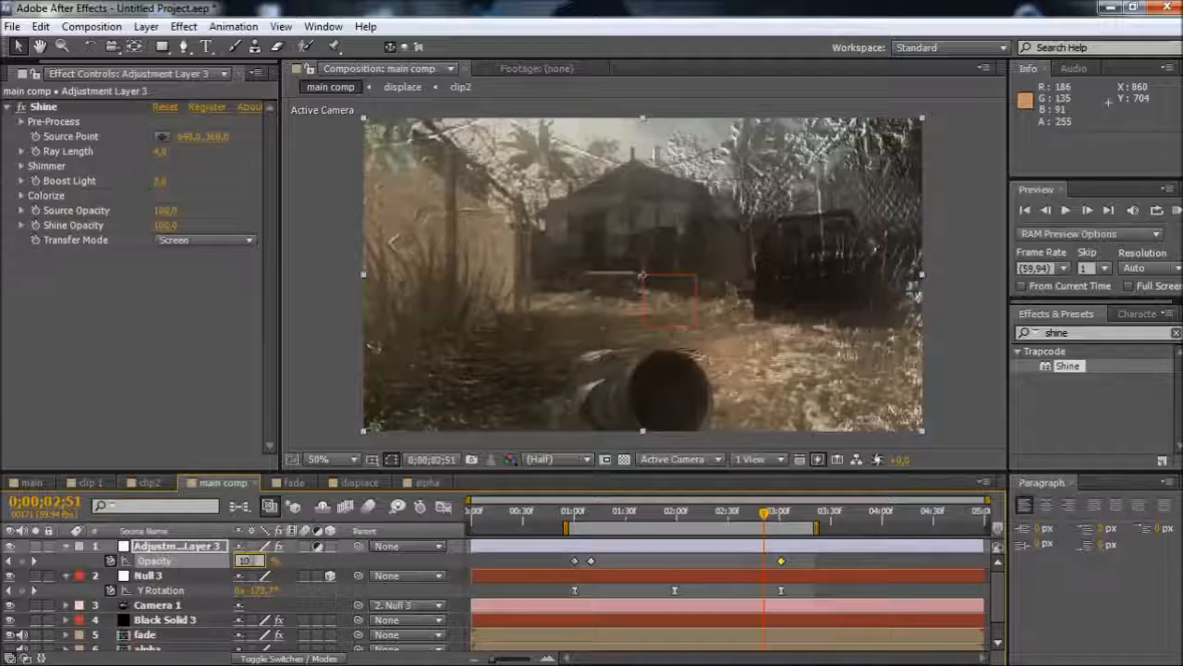
pyautogui.press('Return')
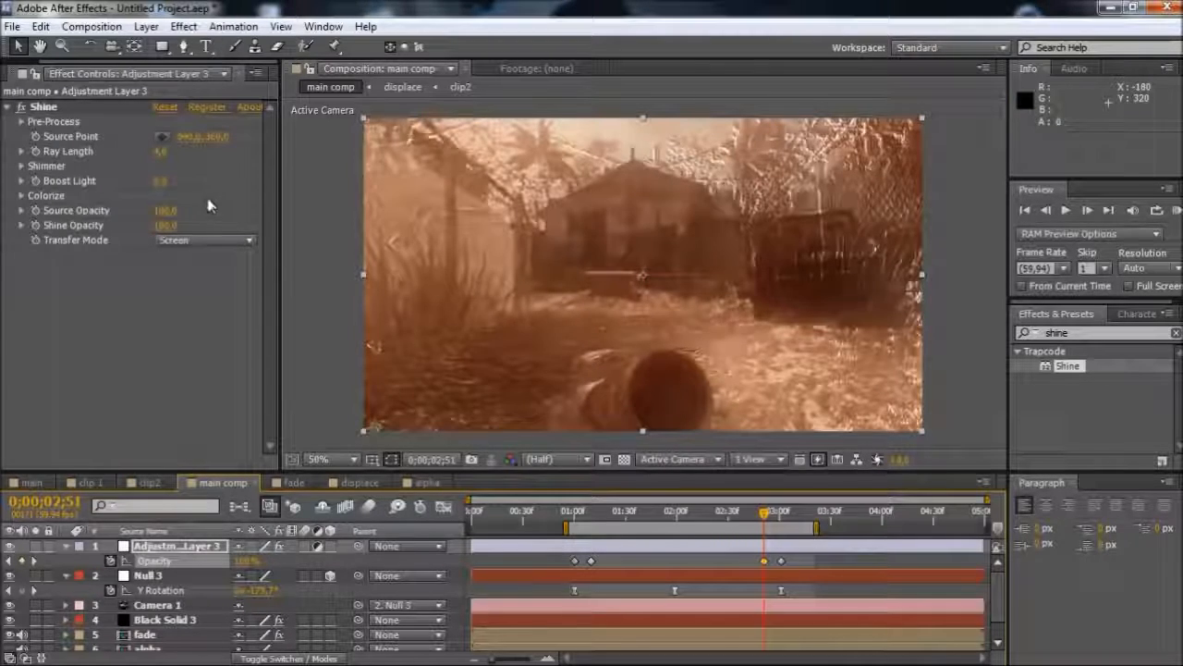
# Move the current time to 0;00;01;48 among the scattered particles and expand Shine's Colorize settings
pyautogui.moveTo(703, 516); pyautogui.dragTo(660, 514)
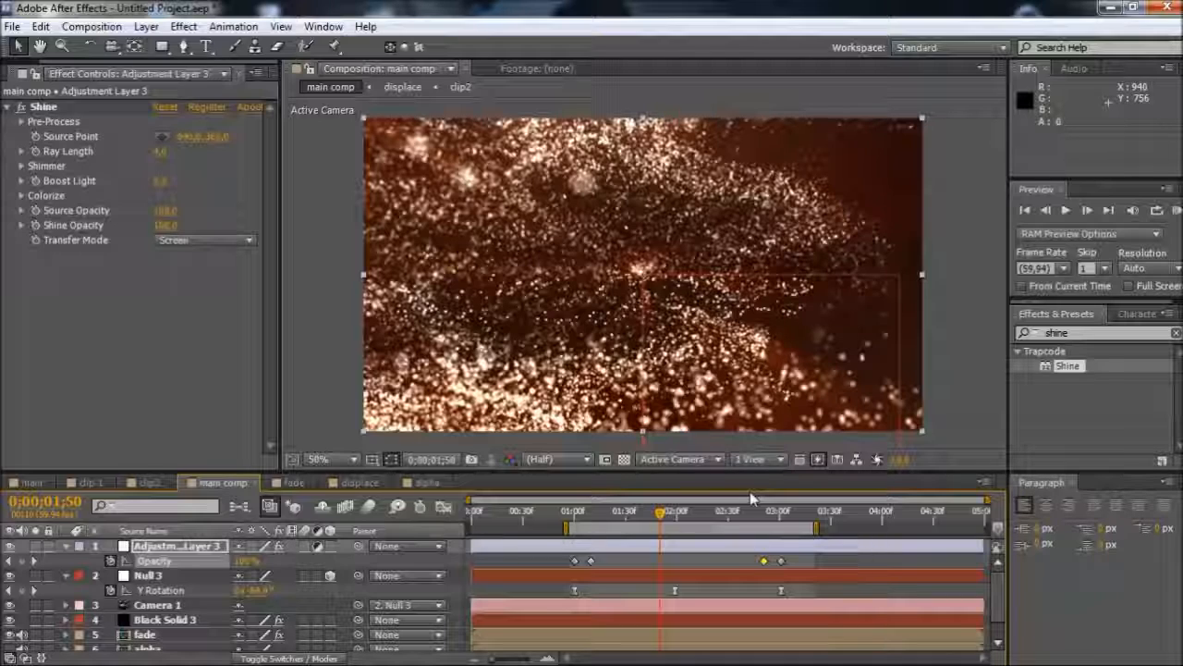
pyautogui.moveTo(712, 524); pyautogui.dragTo(657, 520)
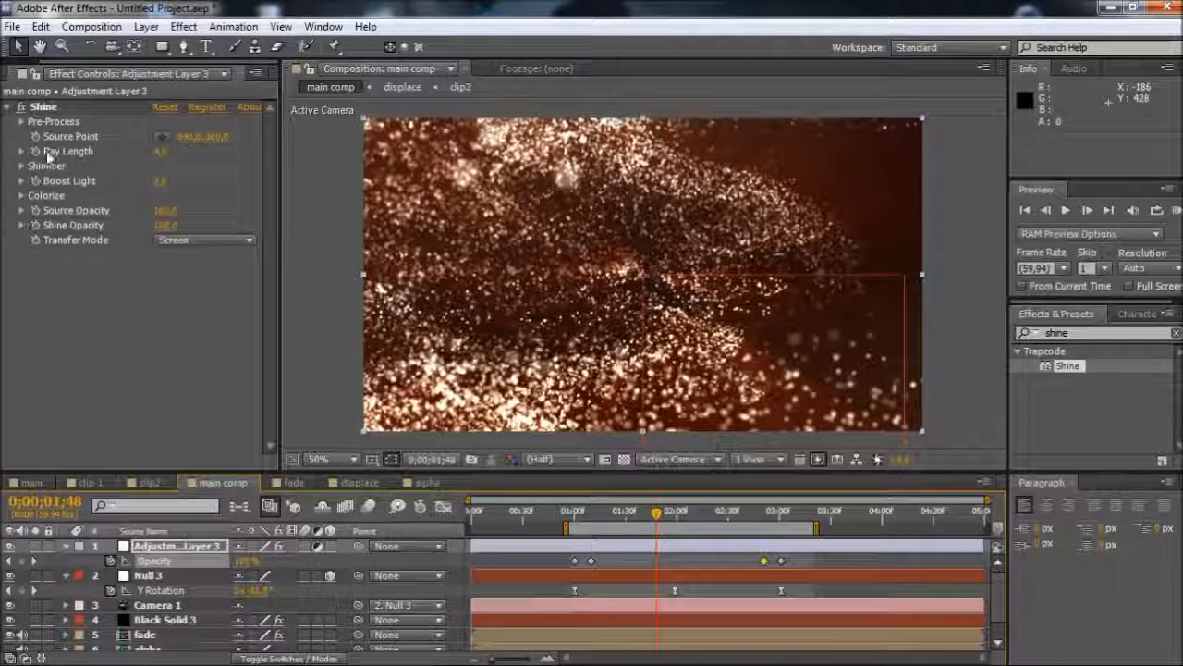
pyautogui.click(86, 278)
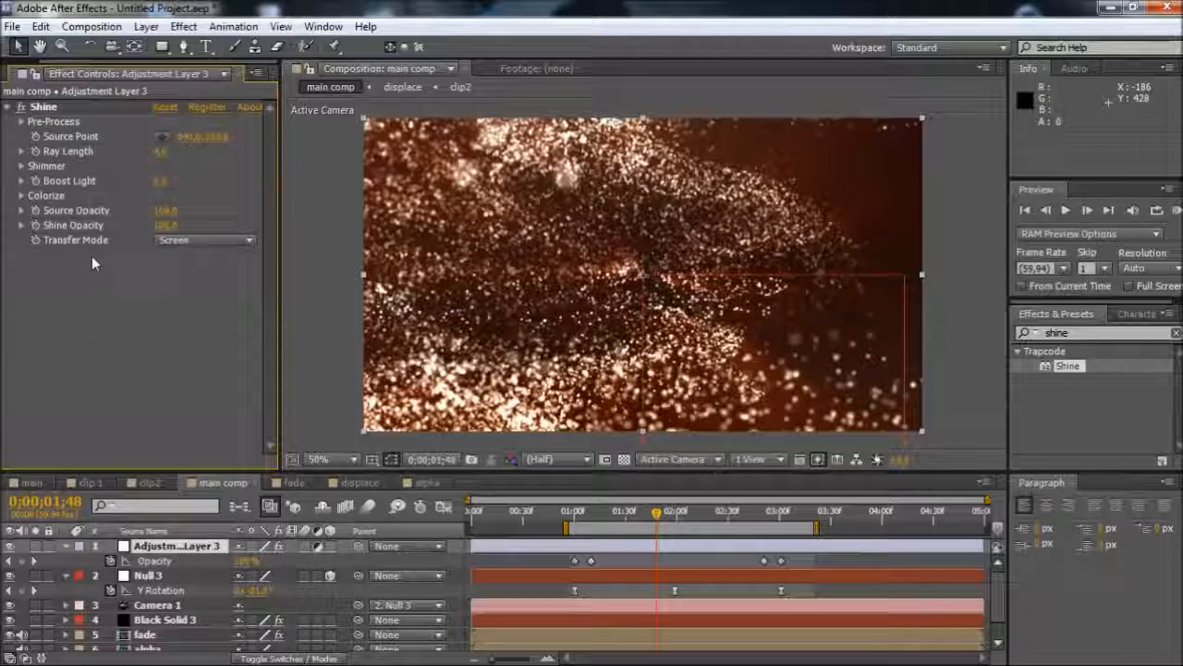
pyautogui.click(21, 195)
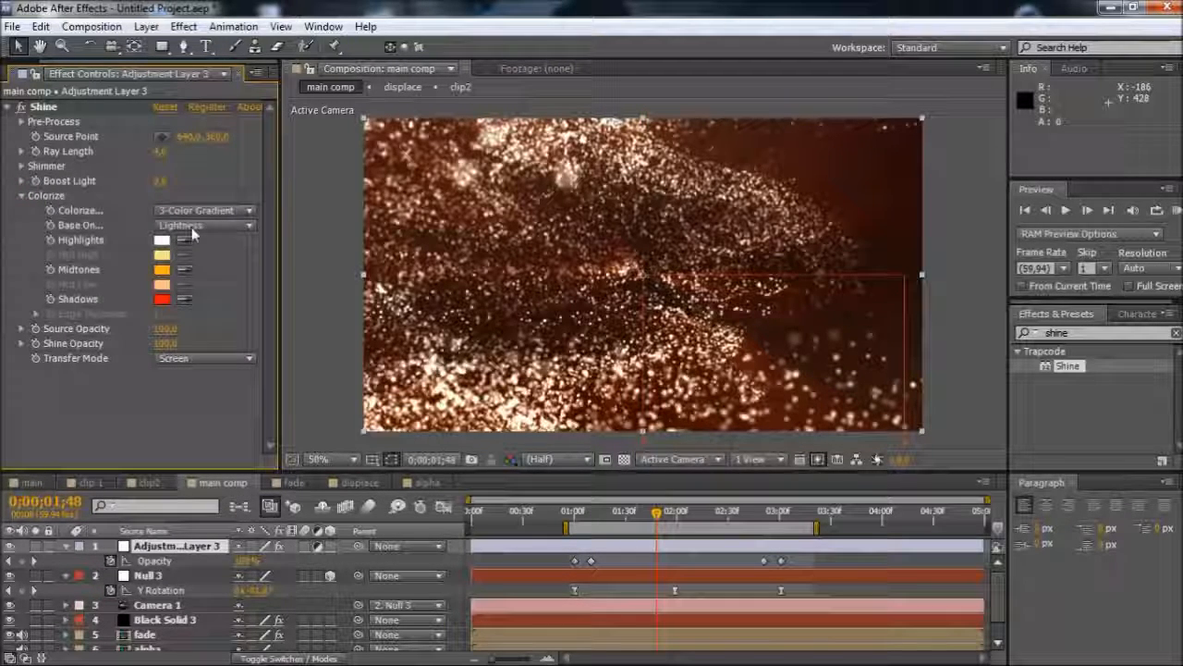
pyautogui.click(193, 230)
pyautogui.click(166, 238)
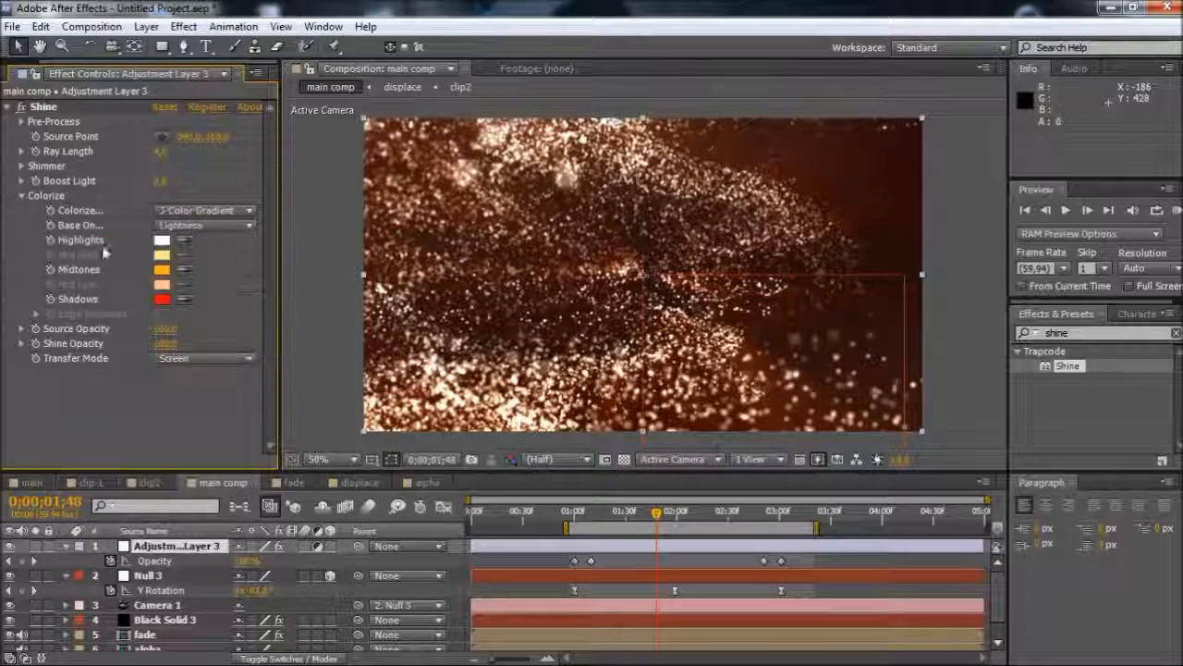
# Try the Desert Sun and Heaven Colorize presets on Shine and check the look at 0;00;01;33
pyautogui.click(194, 210)
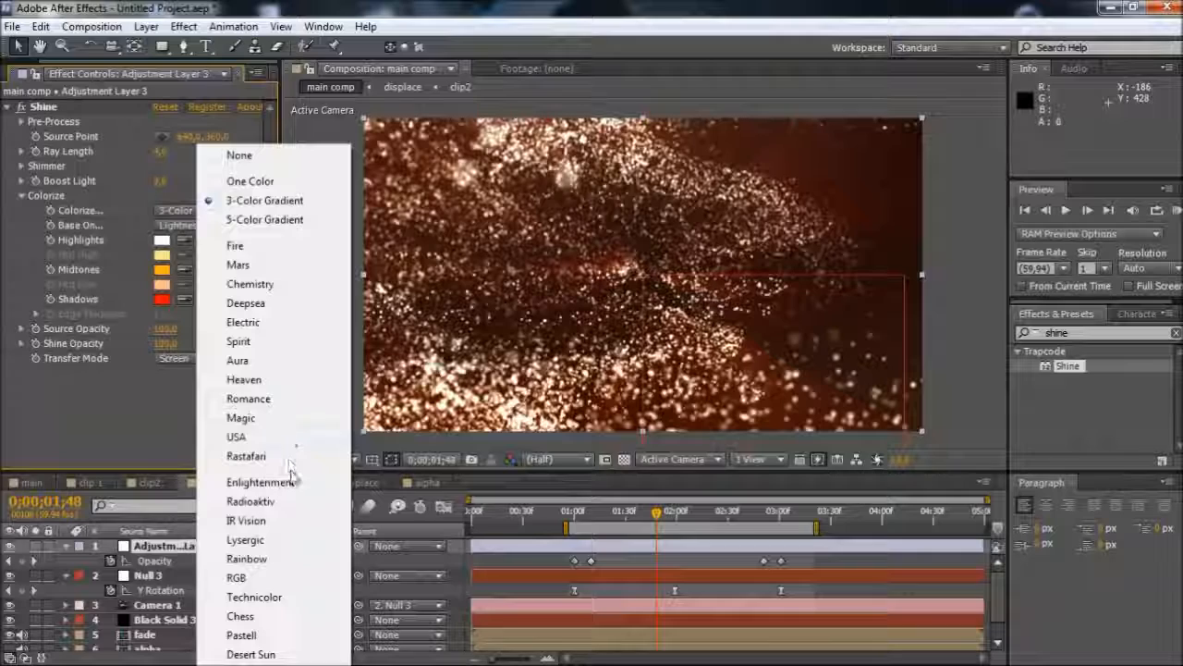
pyautogui.click(270, 653)
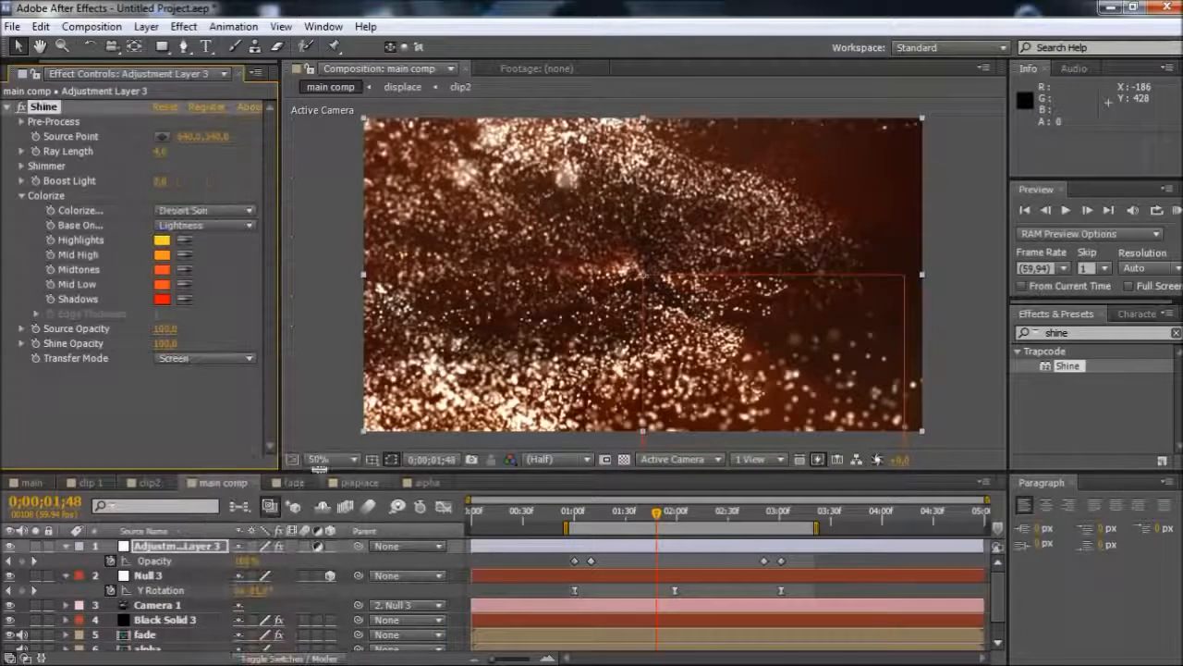
pyautogui.click(198, 211)
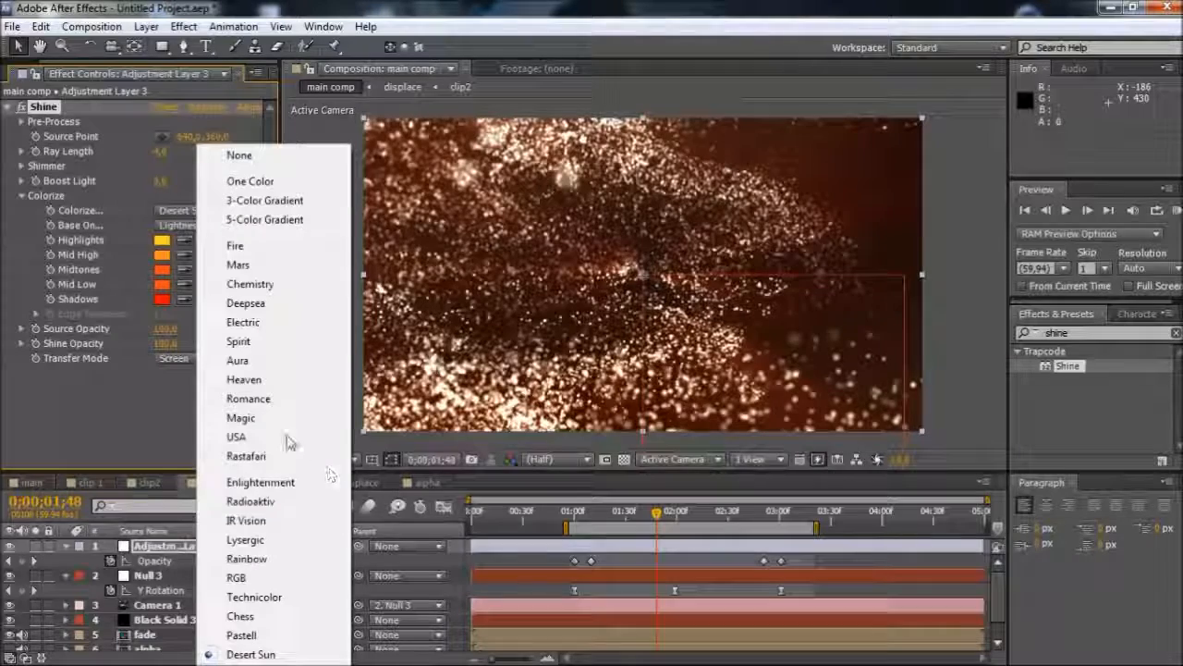
pyautogui.click(247, 379)
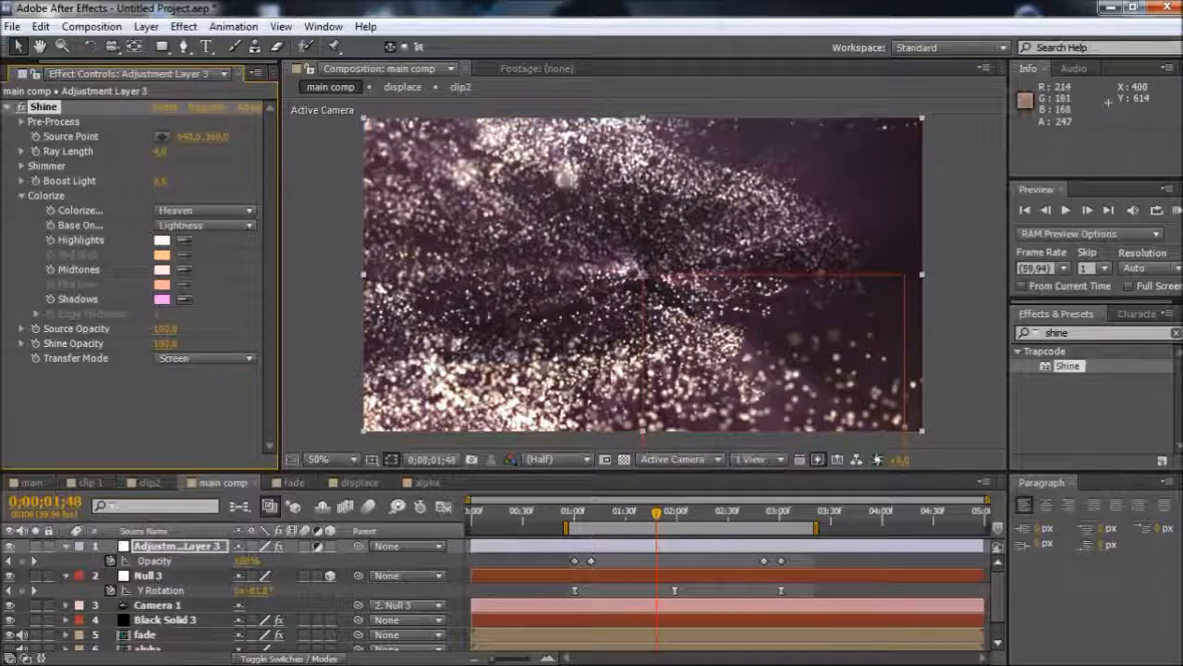
pyautogui.click(636, 517)
pyautogui.moveTo(636, 523); pyautogui.dragTo(631, 519)
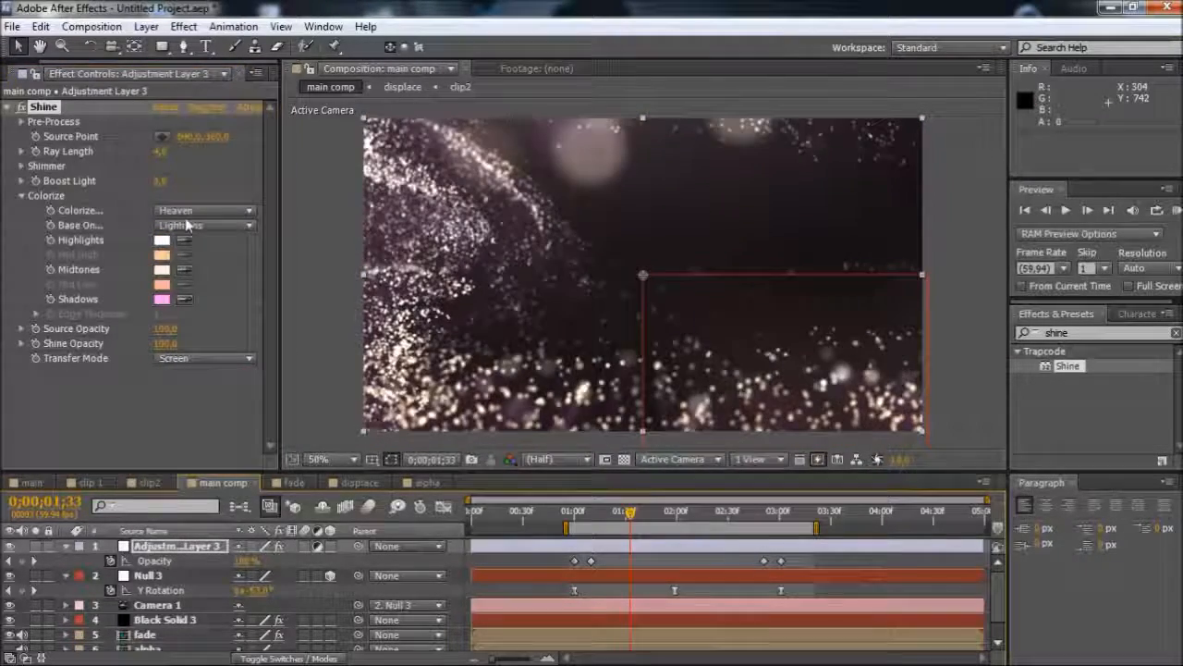
# Set Shine's Colorize preset to Fire and check the particles at 0;00;01;57
pyautogui.click(203, 211)
pyautogui.click(267, 249)
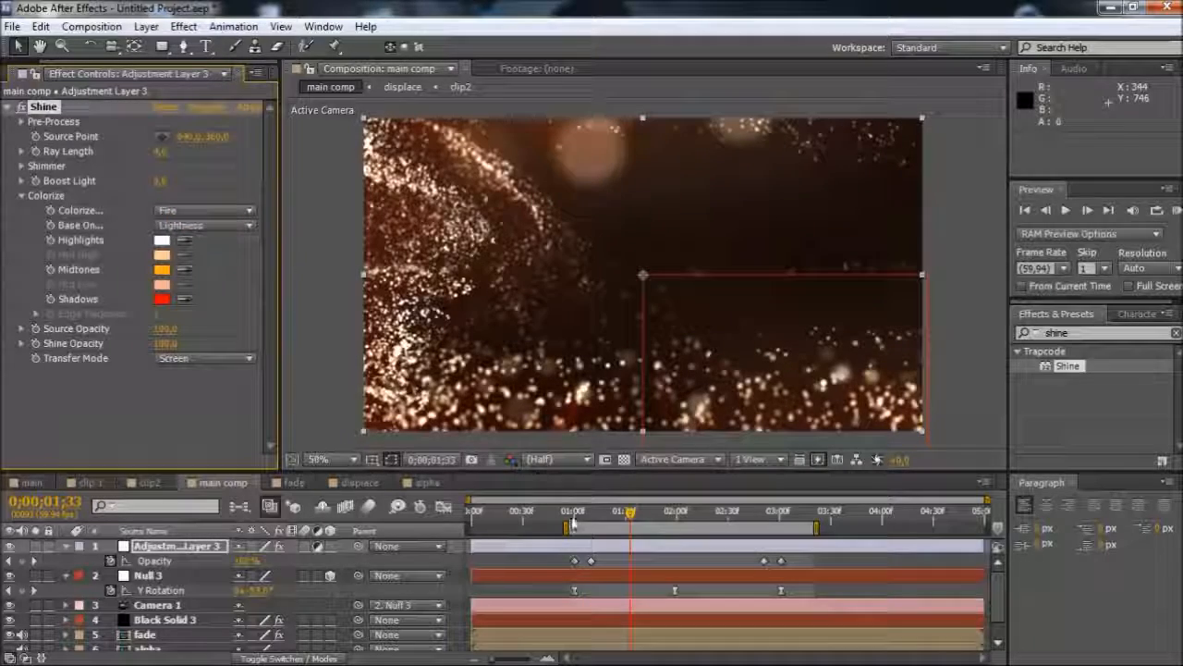
pyautogui.click(674, 523)
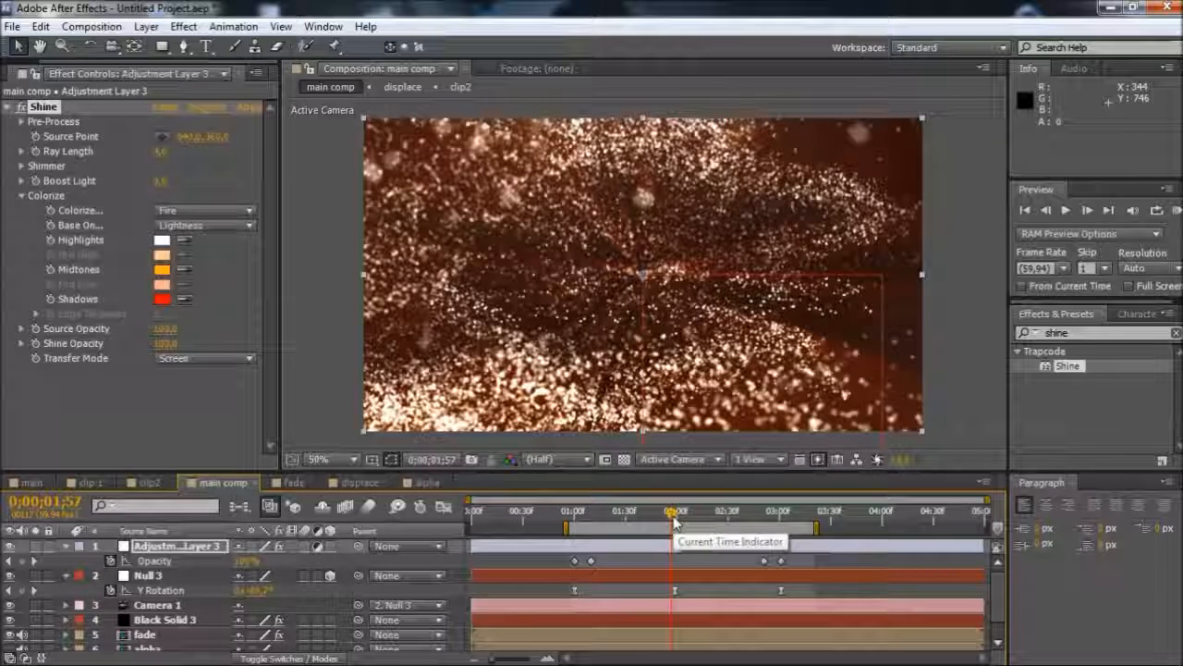
# Add a new adjustment layer directly above the Shine adjustment layer and show its effect controls
pyautogui.click(636, 549)
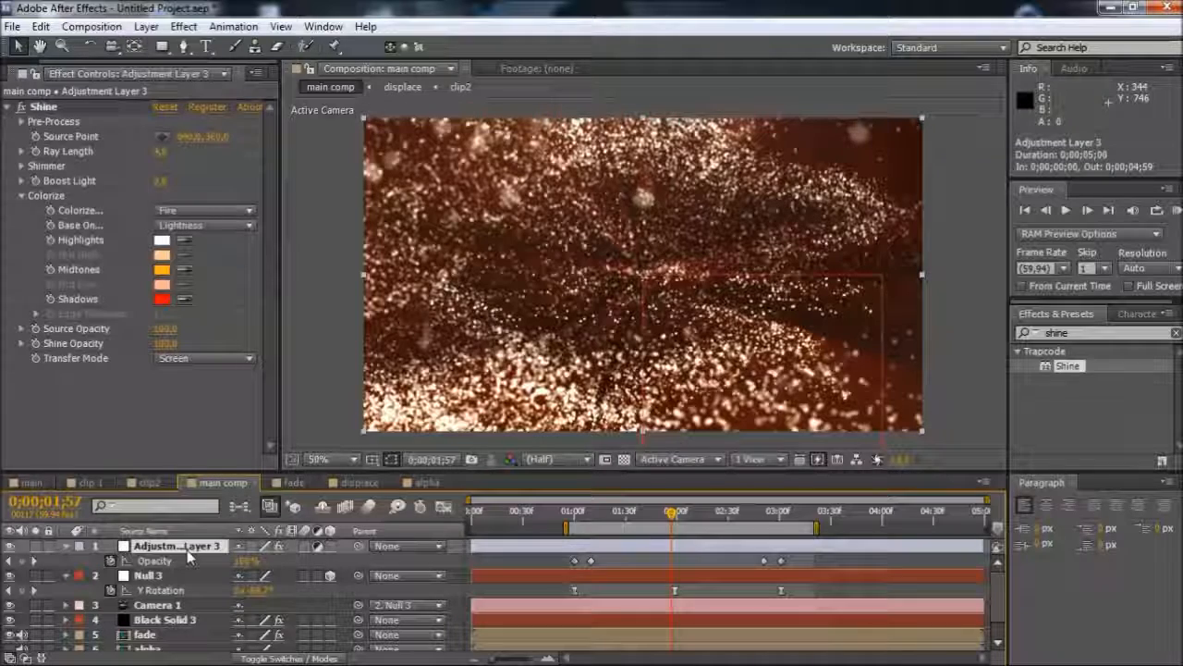
pyautogui.hotkey('ctrl', 'alt', 'y')
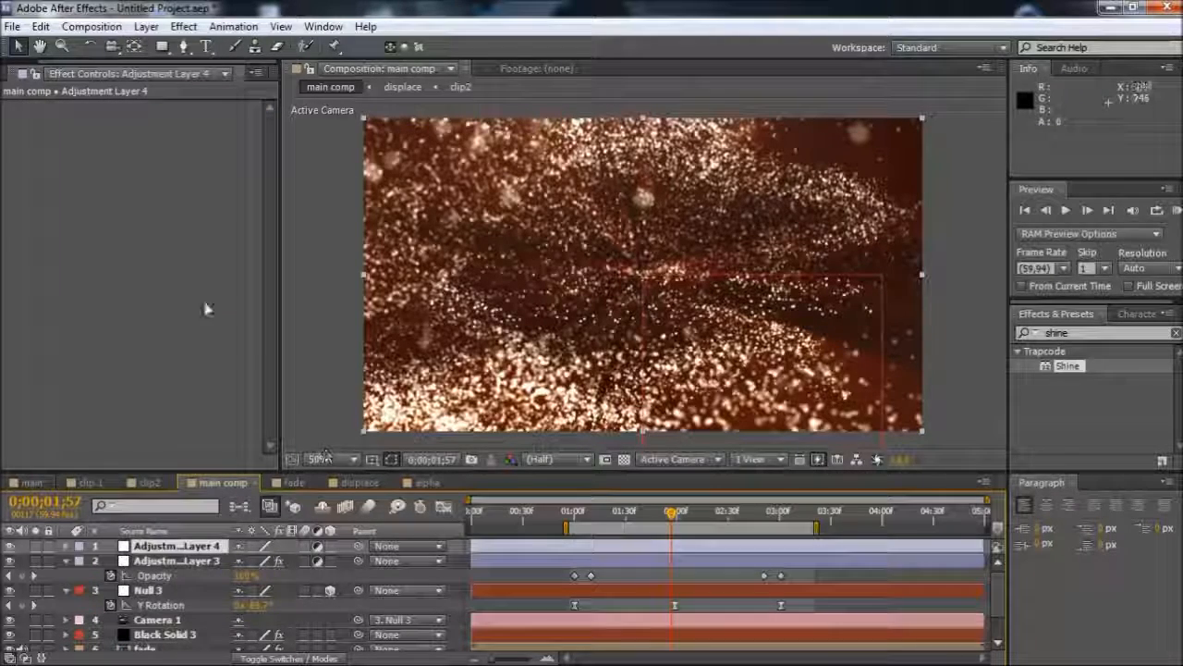
pyautogui.click(11, 73)
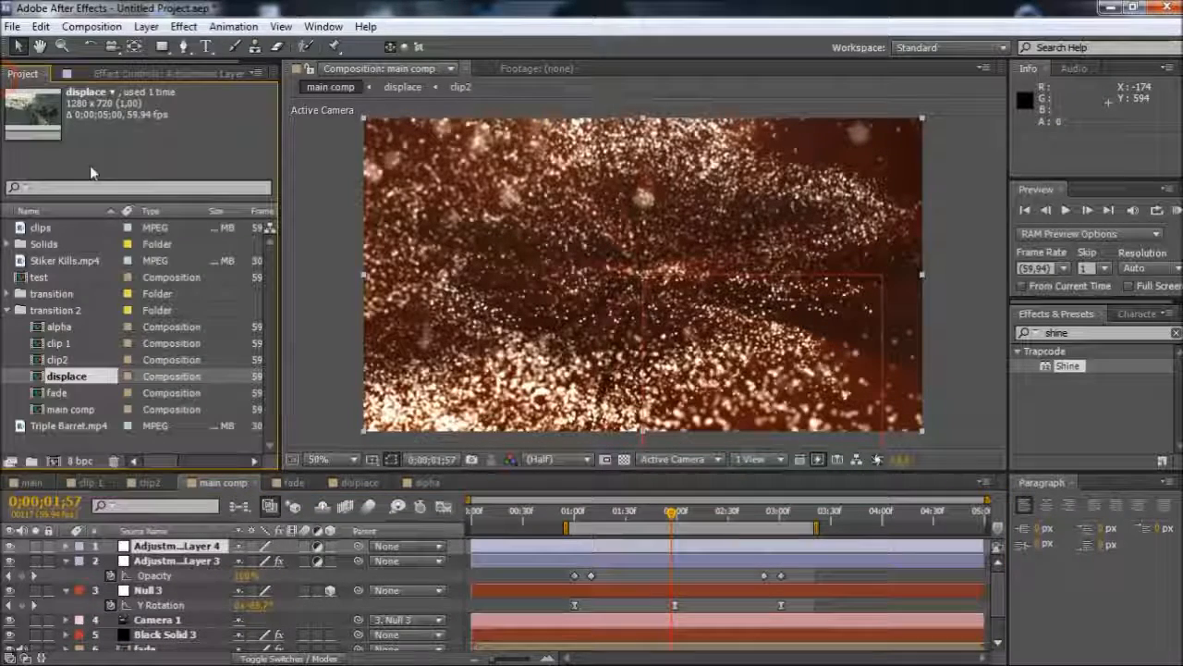
pyautogui.click(105, 74)
# Search the effects for "looks", apply Magic Bullet Looks to the new adjustment layer and open its look editor
pyautogui.click(1098, 335)
pyautogui.write('looks')
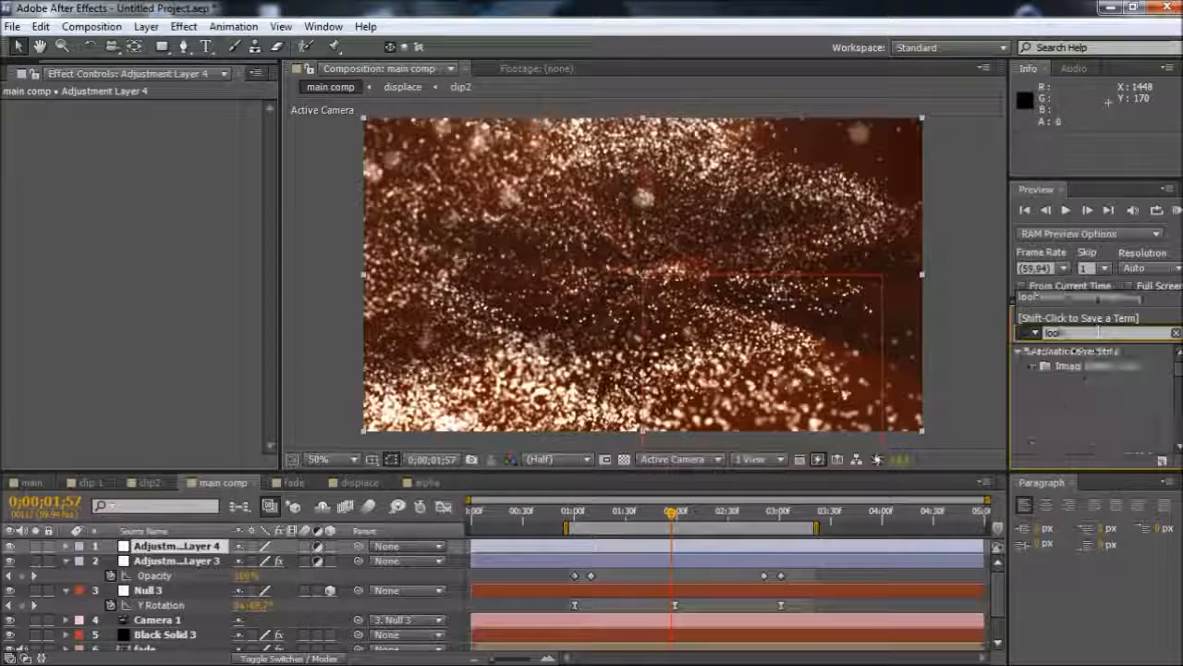
pyautogui.click(1126, 366)
pyautogui.click(1126, 366)
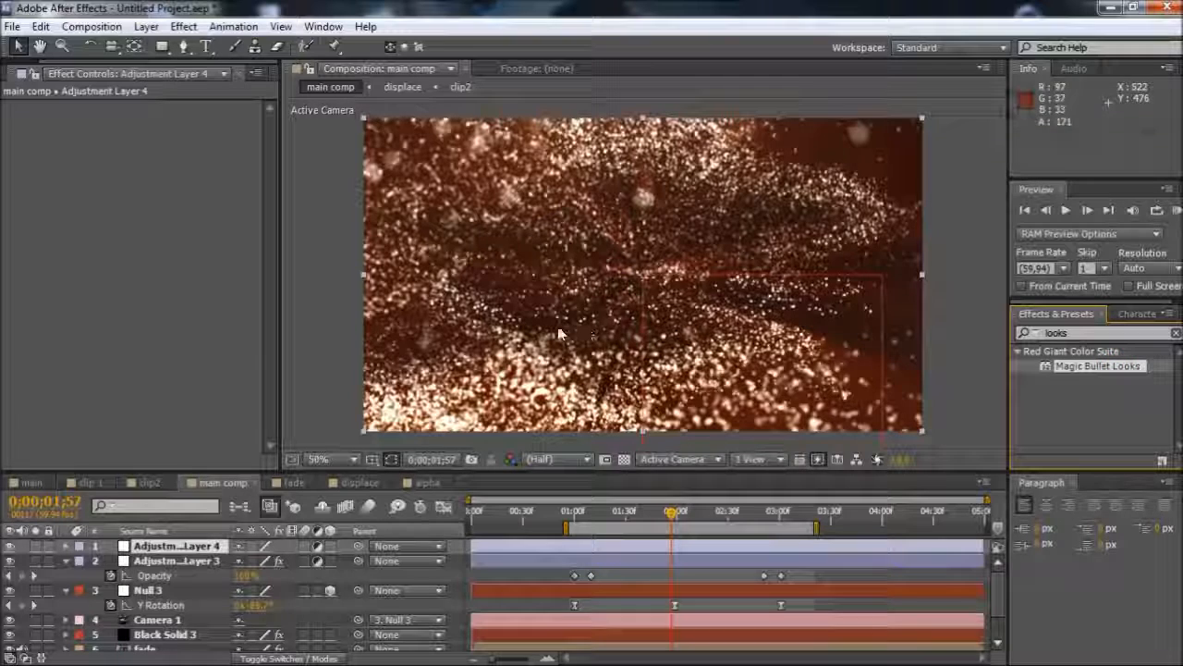
pyautogui.doubleClick(1098, 367)
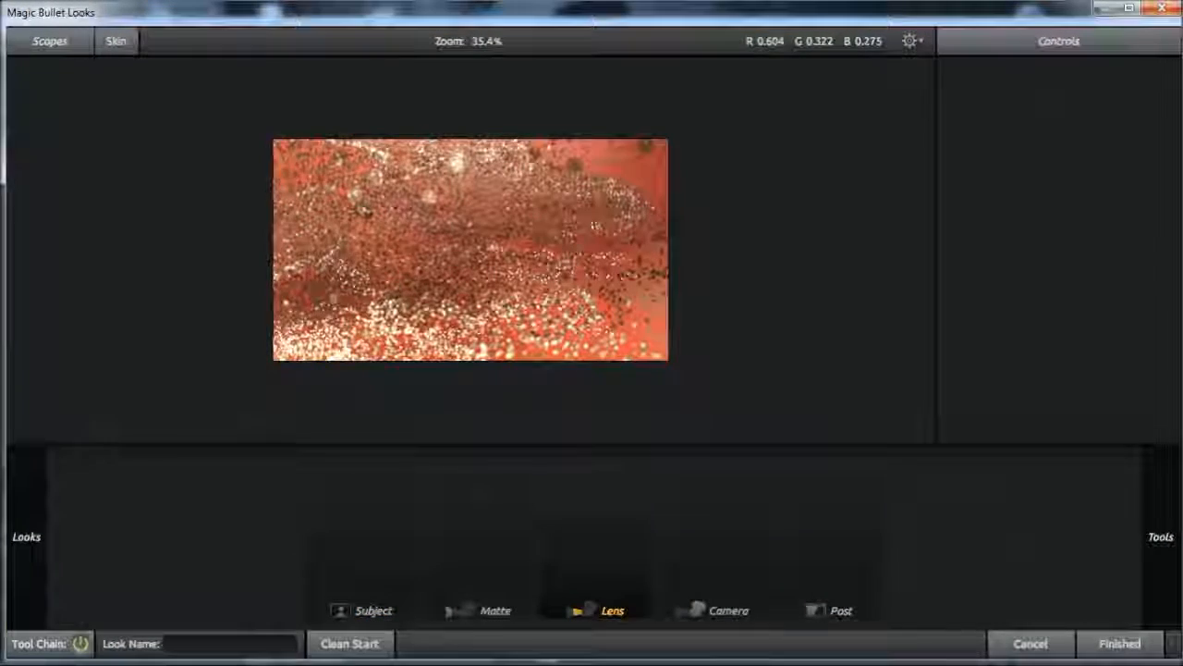
# Browse the Baker CC Pack looks and preview several of them, including baker chill 2
pyautogui.moveTo(74, 356)
pyautogui.click(113, 322)
pyautogui.click(150, 316)
pyautogui.scroll(-1, 151, 320)
pyautogui.scroll(-1, 150, 320)
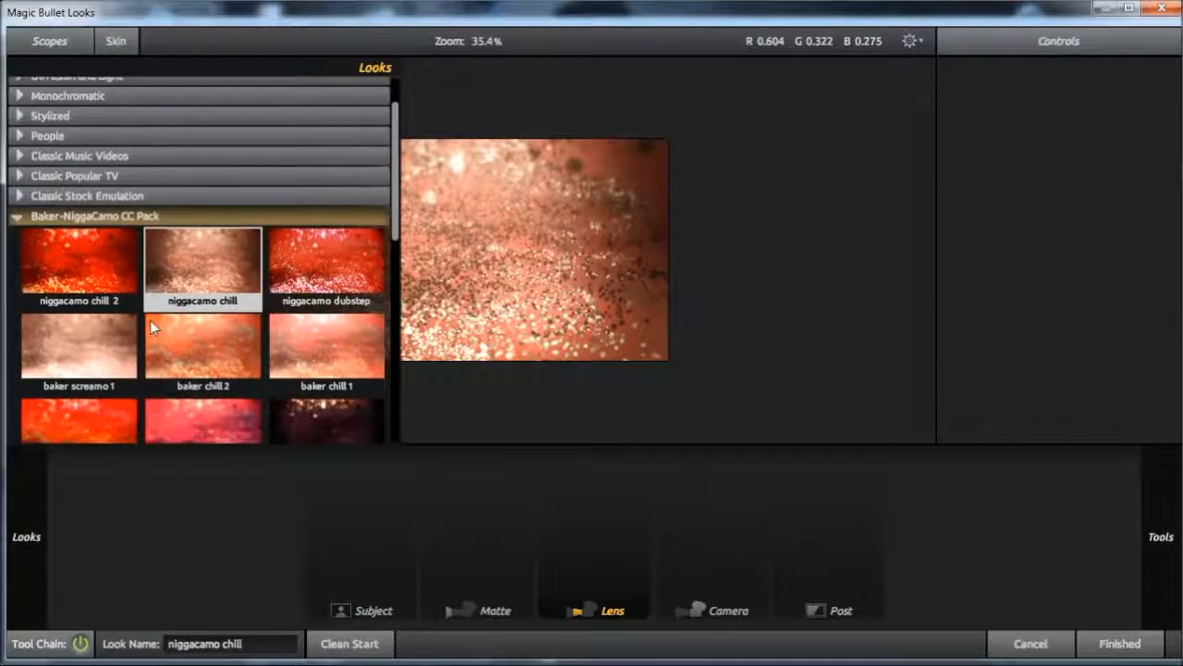
pyautogui.scroll(-1, 238, 311)
pyautogui.scroll(-2, 239, 312)
pyautogui.click(240, 309)
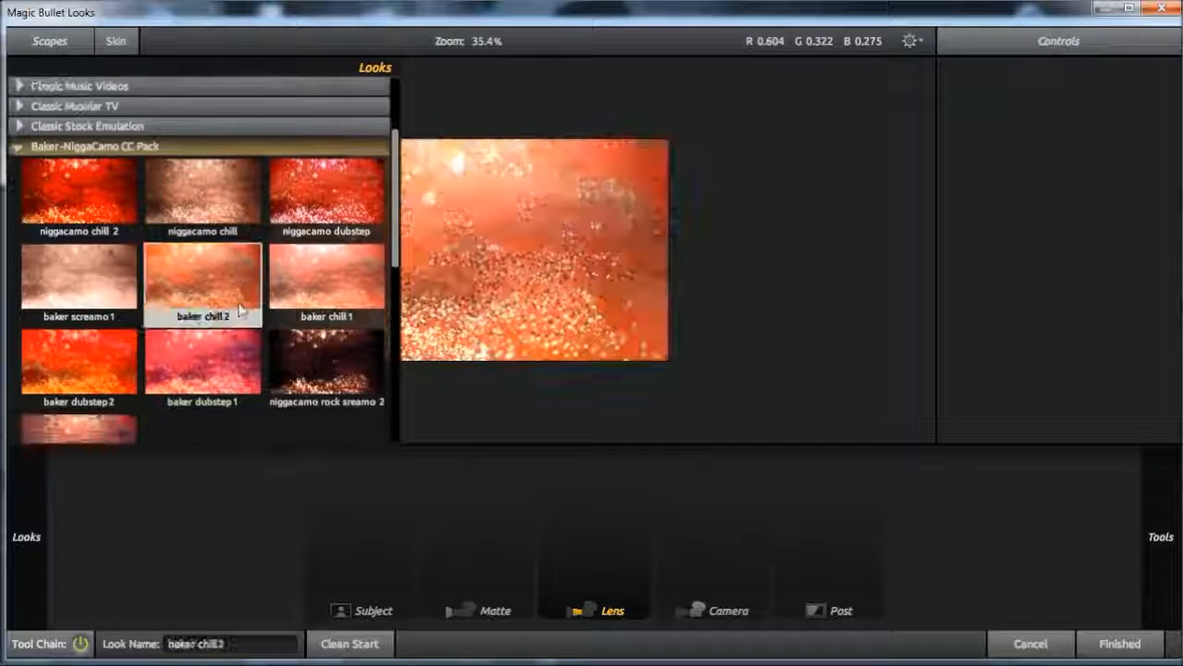
pyautogui.scroll(-1, 277, 379)
pyautogui.click(323, 339)
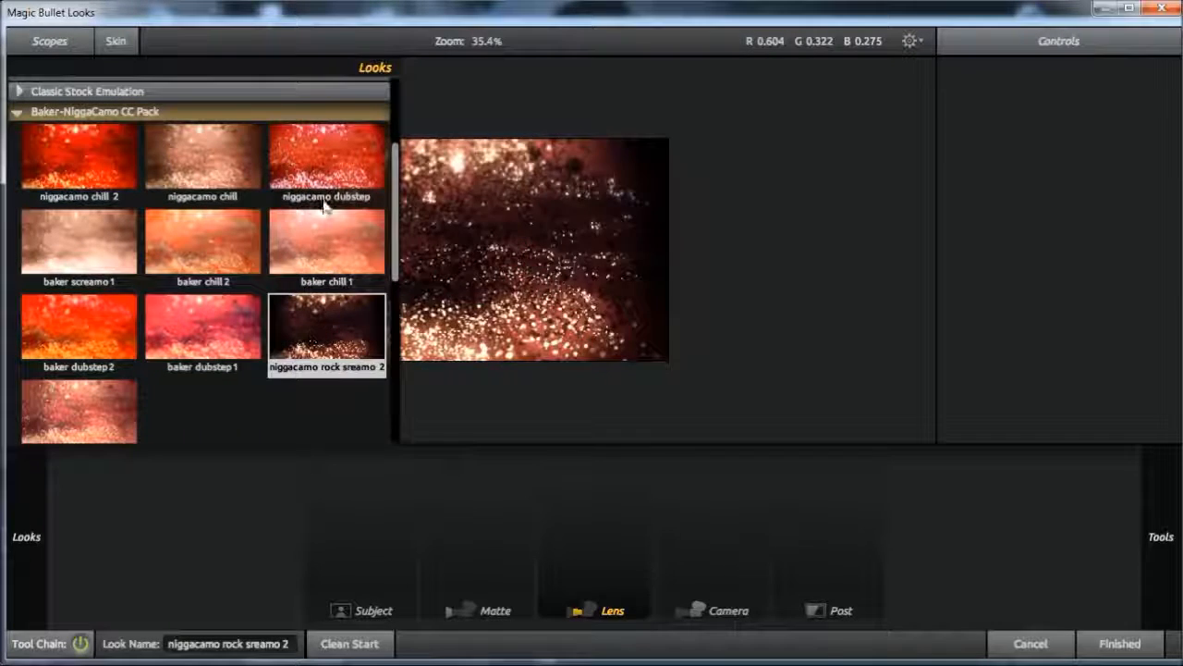
pyautogui.click(325, 155)
pyautogui.click(203, 156)
# Apply the Rock Screamo look at the end of the Baker CC Pack and scrub through the graded transition
pyautogui.scroll(-1, 180, 328)
pyautogui.doubleClick(79, 379)
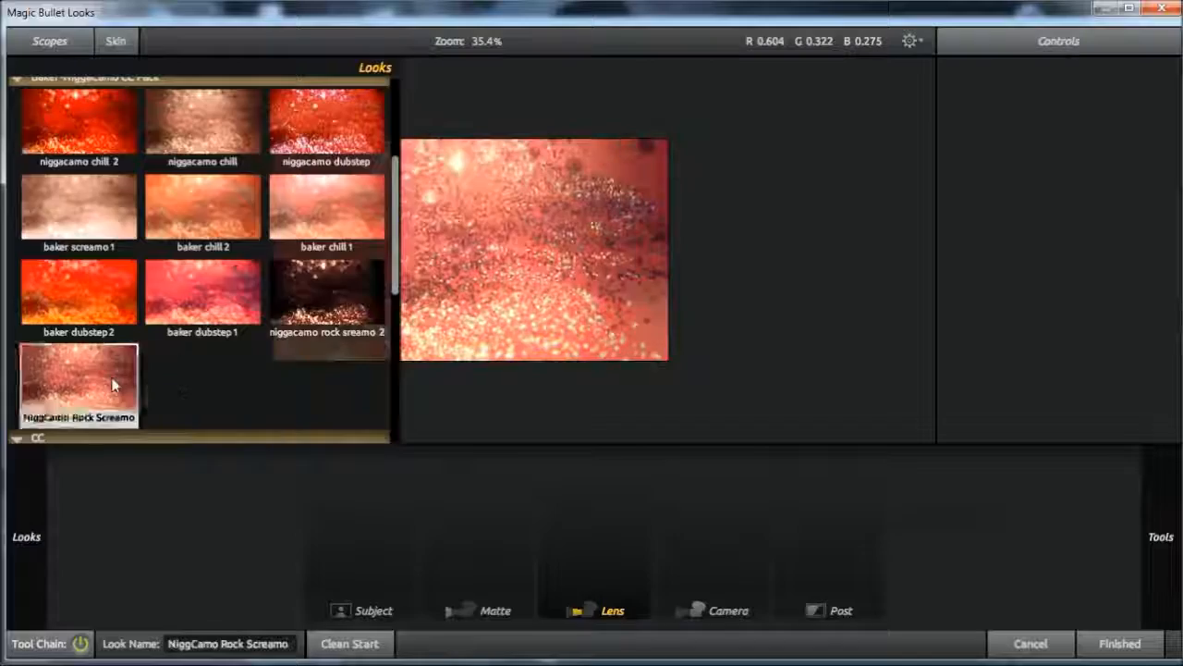
pyautogui.click(1120, 644)
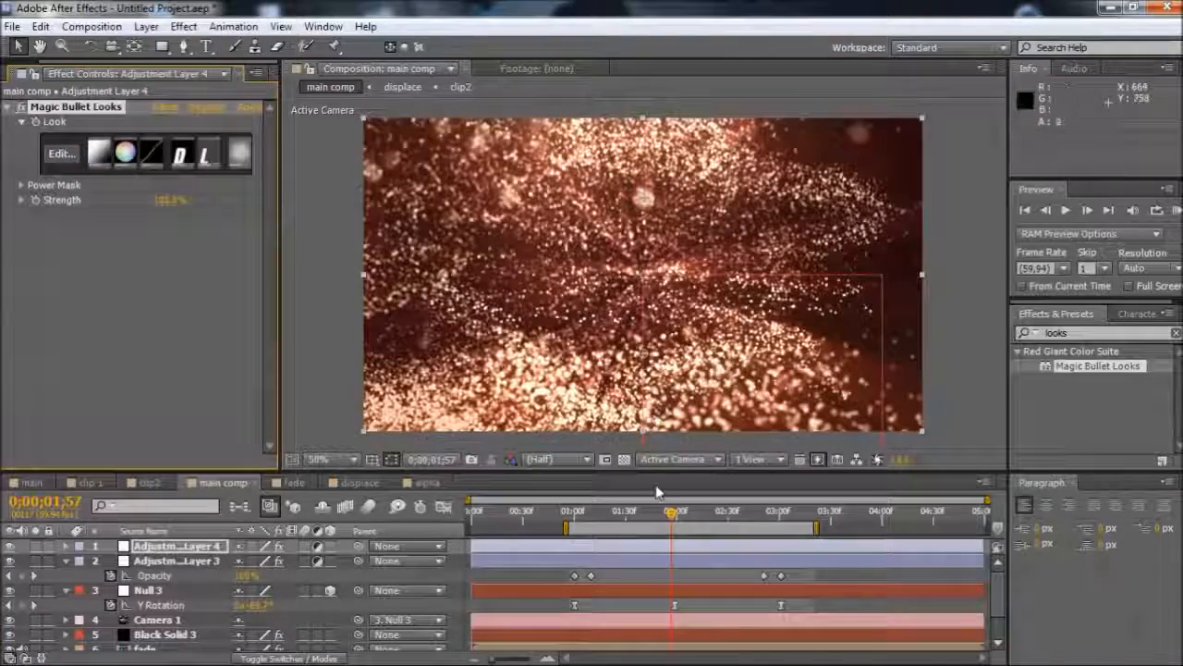
pyautogui.moveTo(650, 518); pyautogui.dragTo(798, 524)
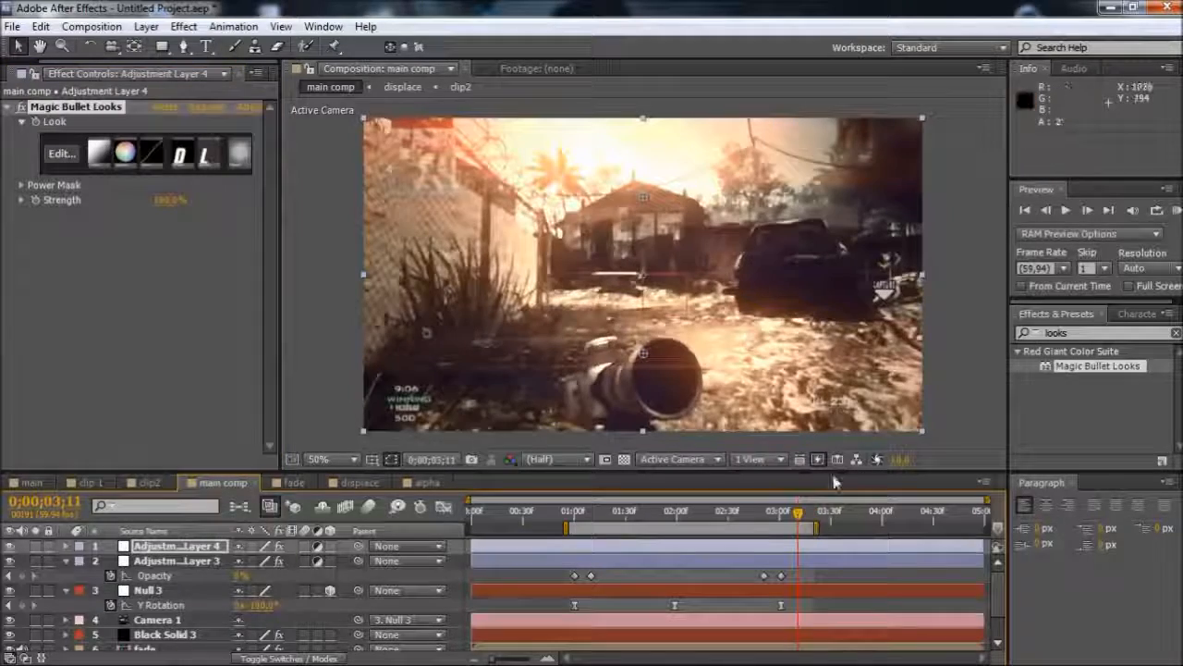
pyautogui.moveTo(795, 524); pyautogui.dragTo(654, 527)
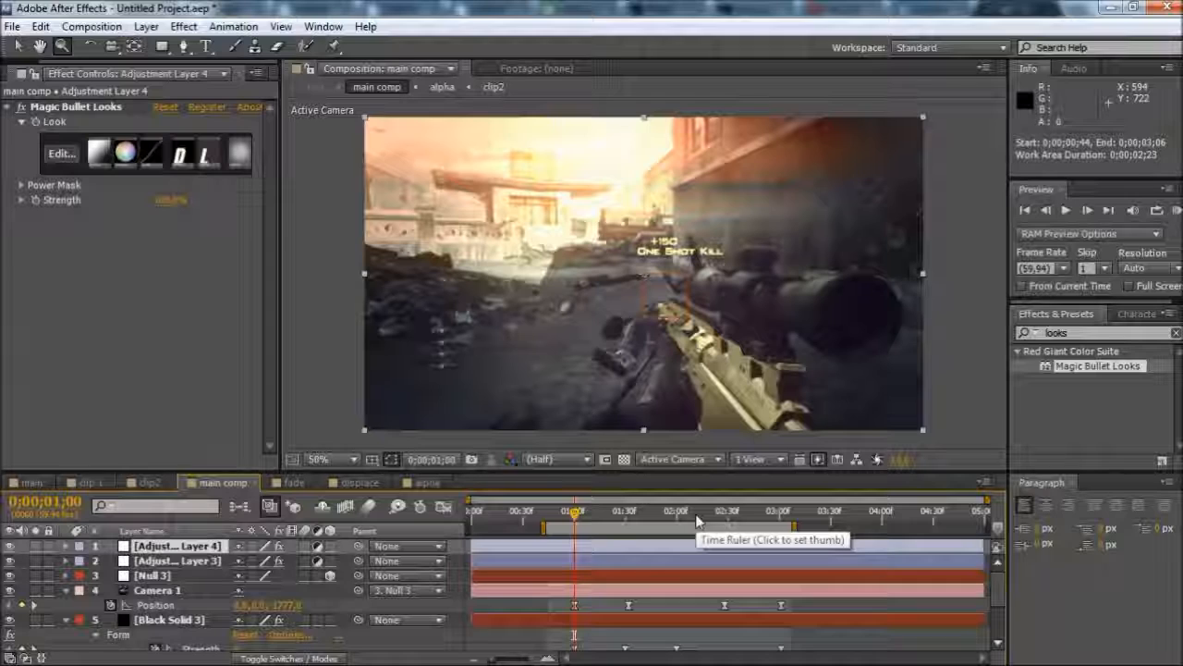
# Extend the end of the work area to 0;00;03;40 and review the Camera 1 and Form keyframes
pyautogui.moveTo(795, 527); pyautogui.dragTo(851, 527)
pyautogui.scroll(-2, 648, 562)
pyautogui.scroll(2, 628, 560)
pyautogui.scroll(-4, 604, 555)
pyautogui.scroll(3, 604, 551)
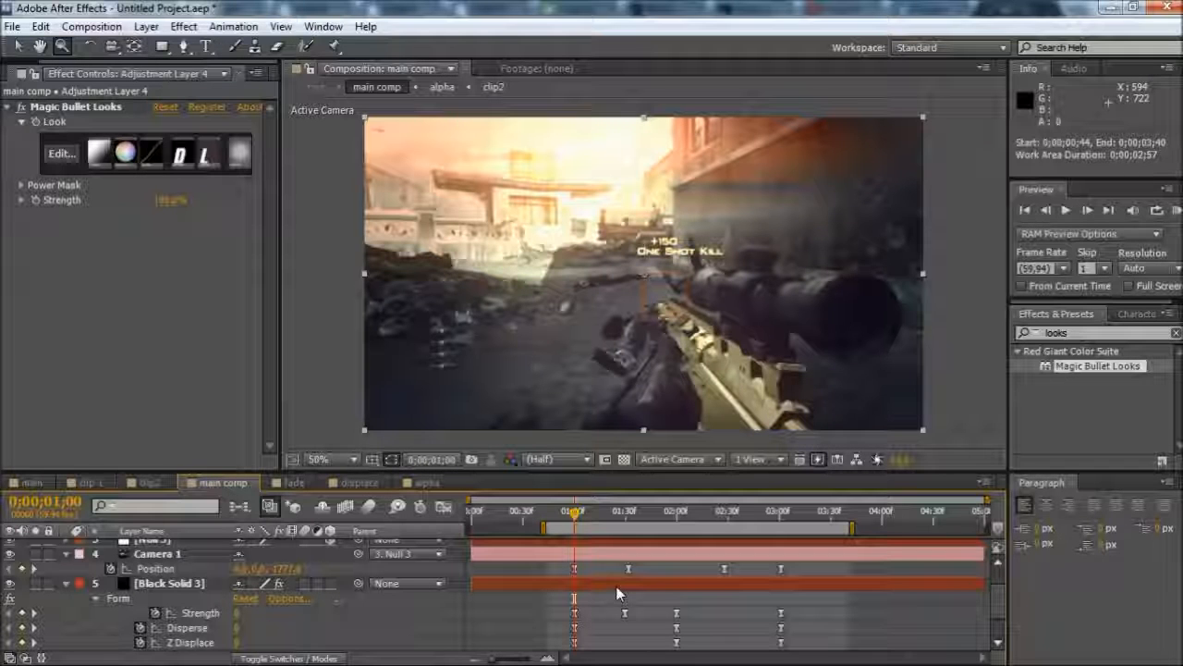
# Set the start of the work area to the first keyframes at 0;00;01;00, after trying an earlier start at 0;00;00;33
pyautogui.press('b')
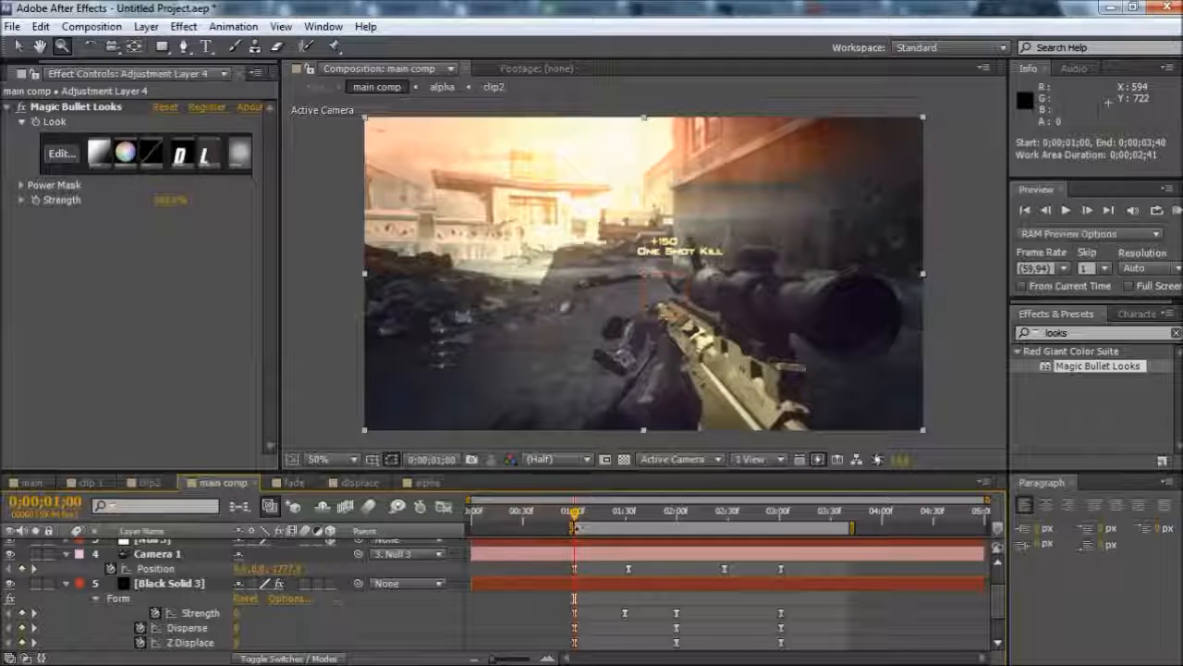
pyautogui.moveTo(571, 527); pyautogui.dragTo(525, 528)
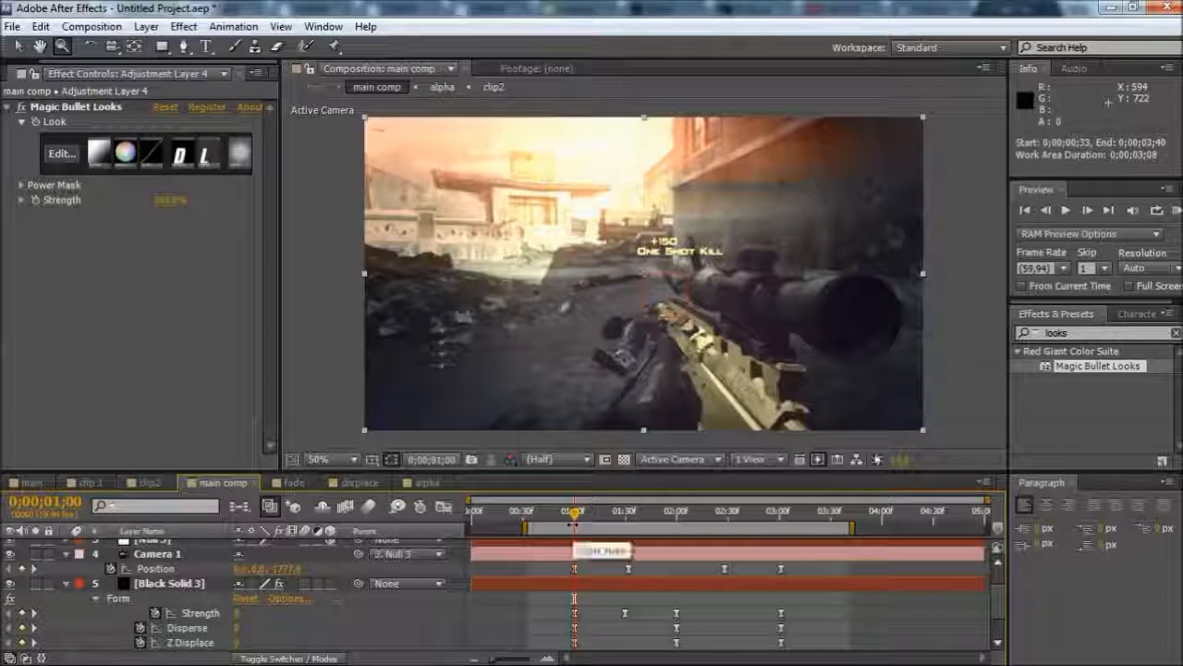
pyautogui.press('b')
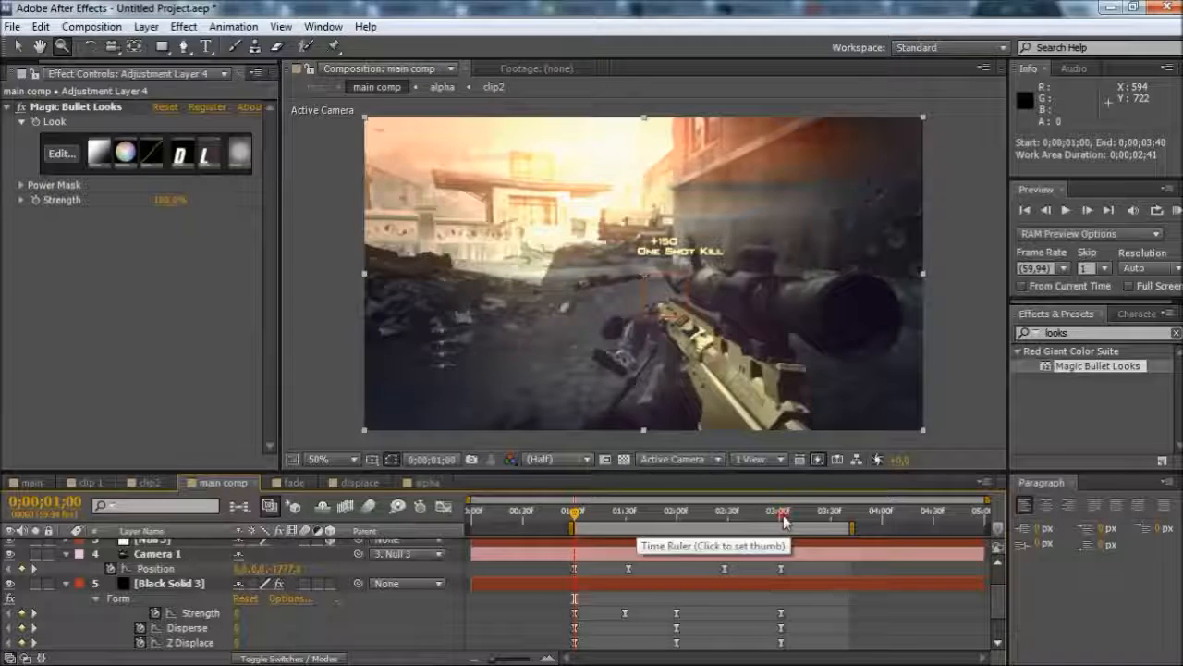
# Set the work area's end at the last keyframes, 0;00;03;01, and extend it to 0;00;03;34
pyautogui.click(783, 520)
pyautogui.scroll(-1, 789, 578)
pyautogui.scroll(1, 788, 579)
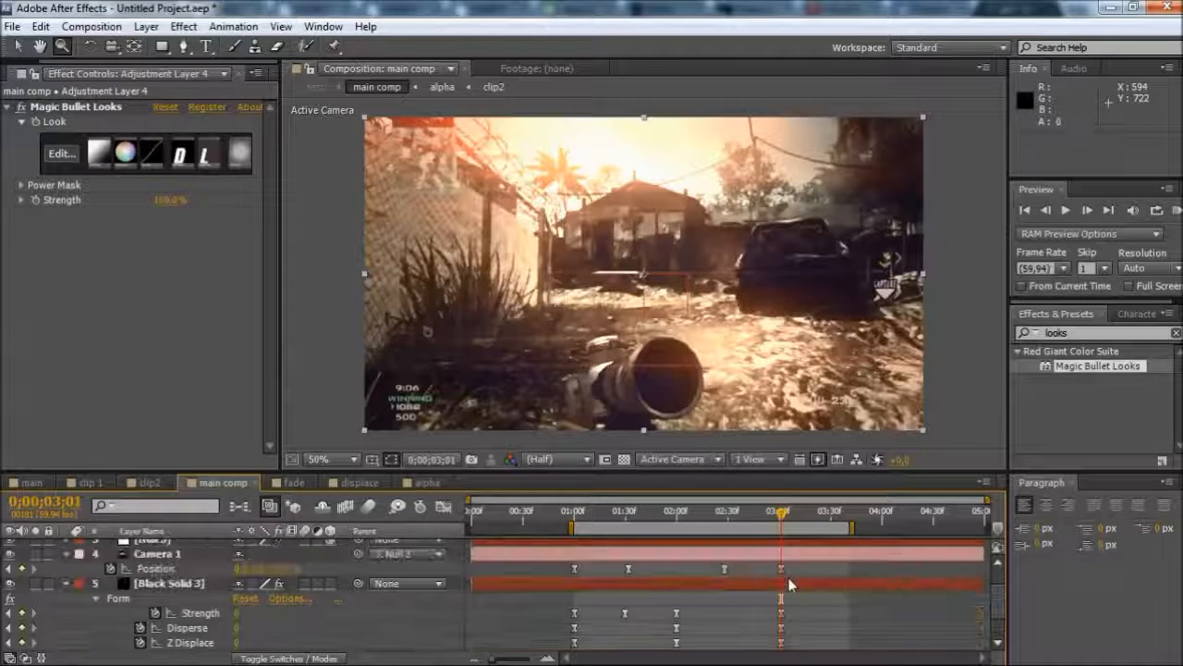
pyautogui.press('n')
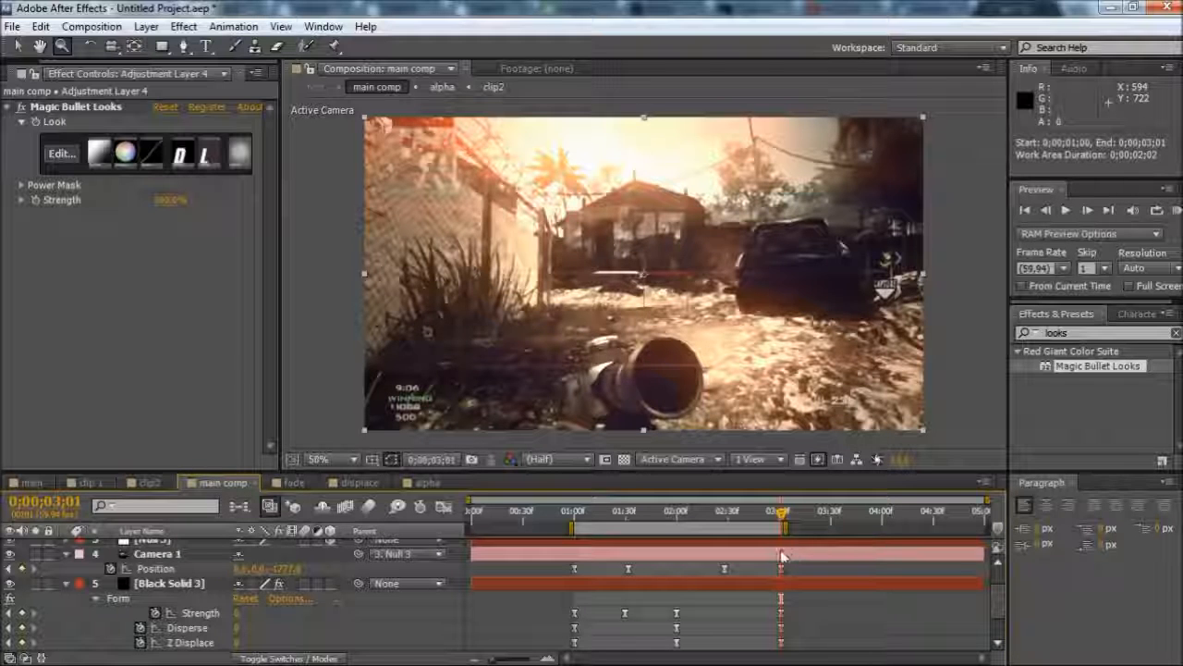
pyautogui.moveTo(785, 528); pyautogui.dragTo(839, 527)
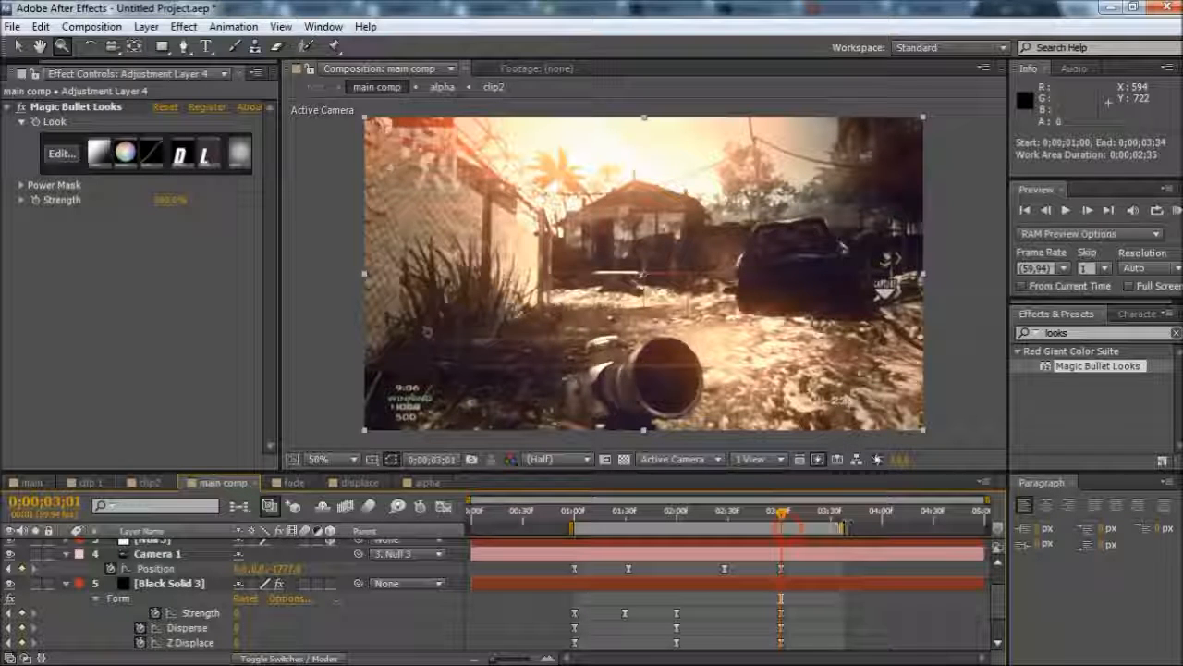
# Set the work area's end at the last keyframes, 0;00;03;01, and trim the main comp to the work area
pyautogui.press('n')
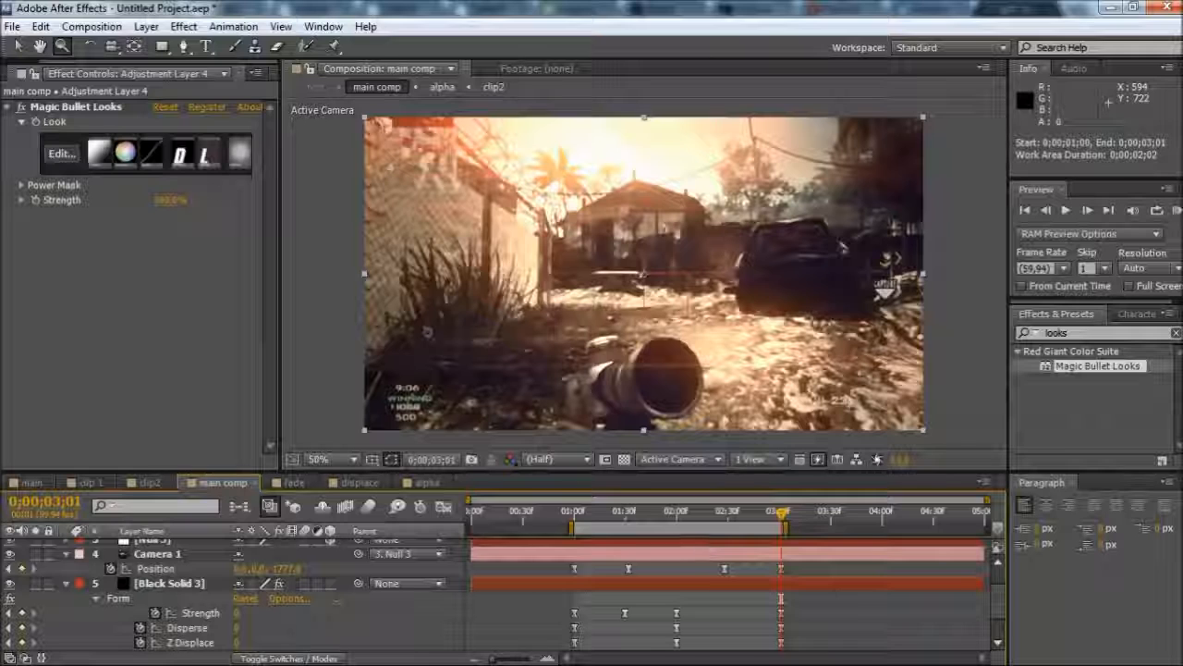
pyautogui.rightClick(698, 523)
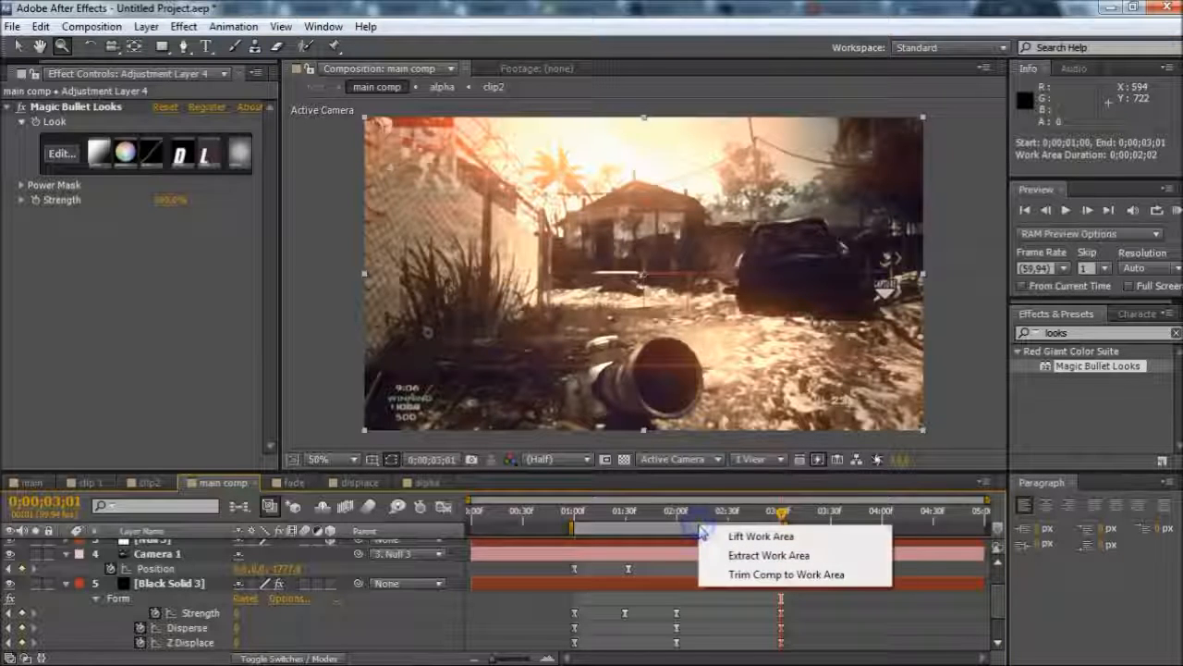
pyautogui.click(786, 574)
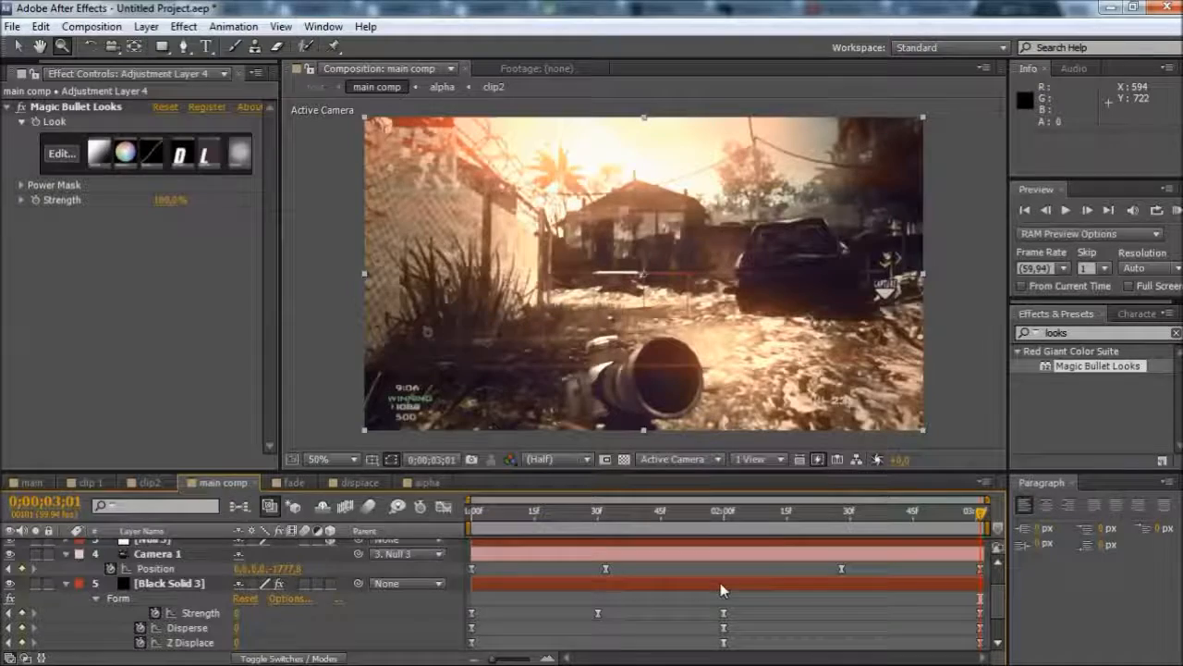
# Scrub through the trimmed main comp and review the Form keyframes on Black Solid 3
pyautogui.scroll(-2, 721, 582)
pyautogui.scroll(3, 720, 582)
pyautogui.click(739, 511)
pyautogui.moveTo(609, 525); pyautogui.dragTo(461, 534)
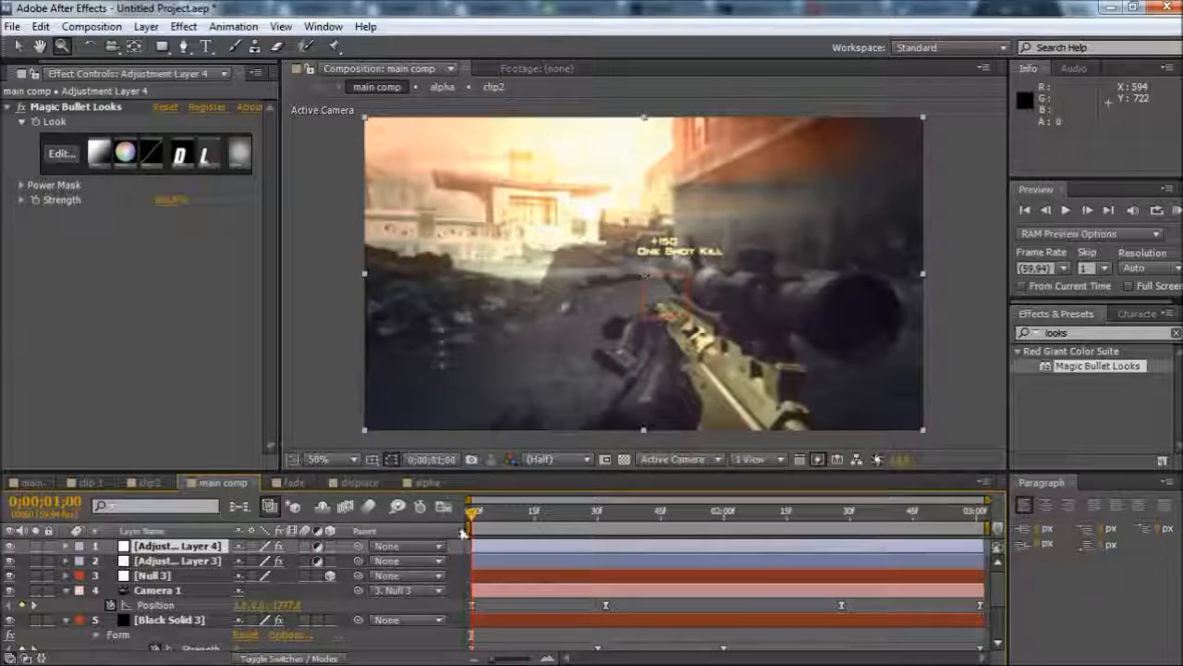
pyautogui.click(590, 523)
pyautogui.moveTo(597, 515); pyautogui.dragTo(463, 529)
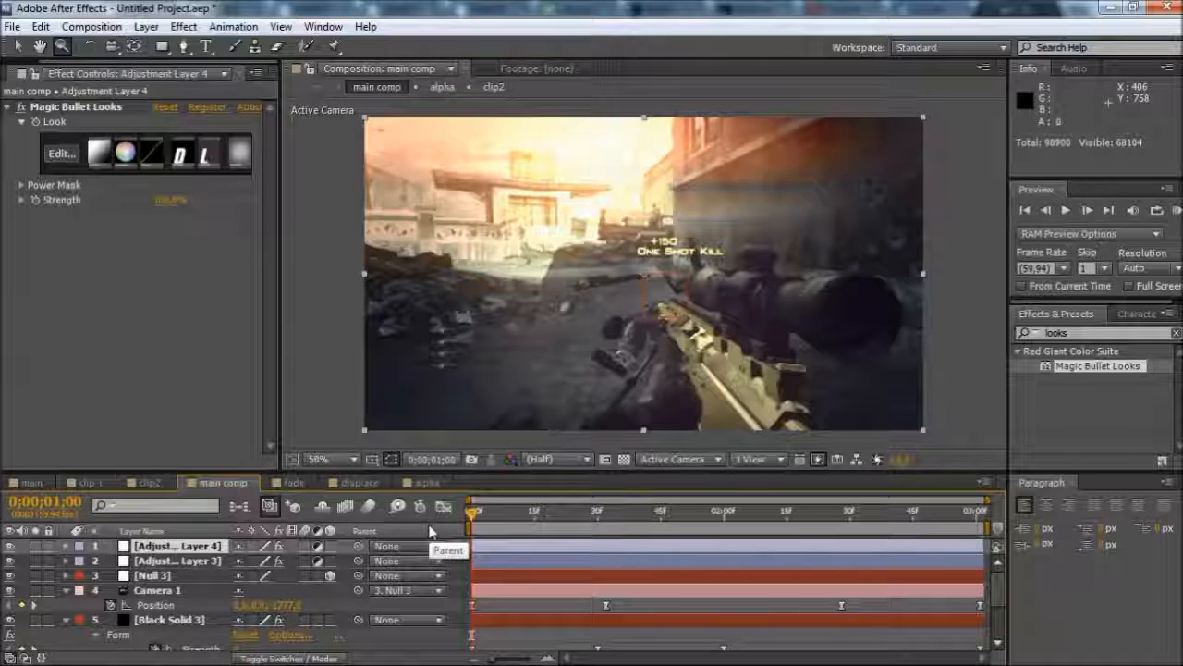
pyautogui.click(171, 620)
pyautogui.scroll(-3, 549, 594)
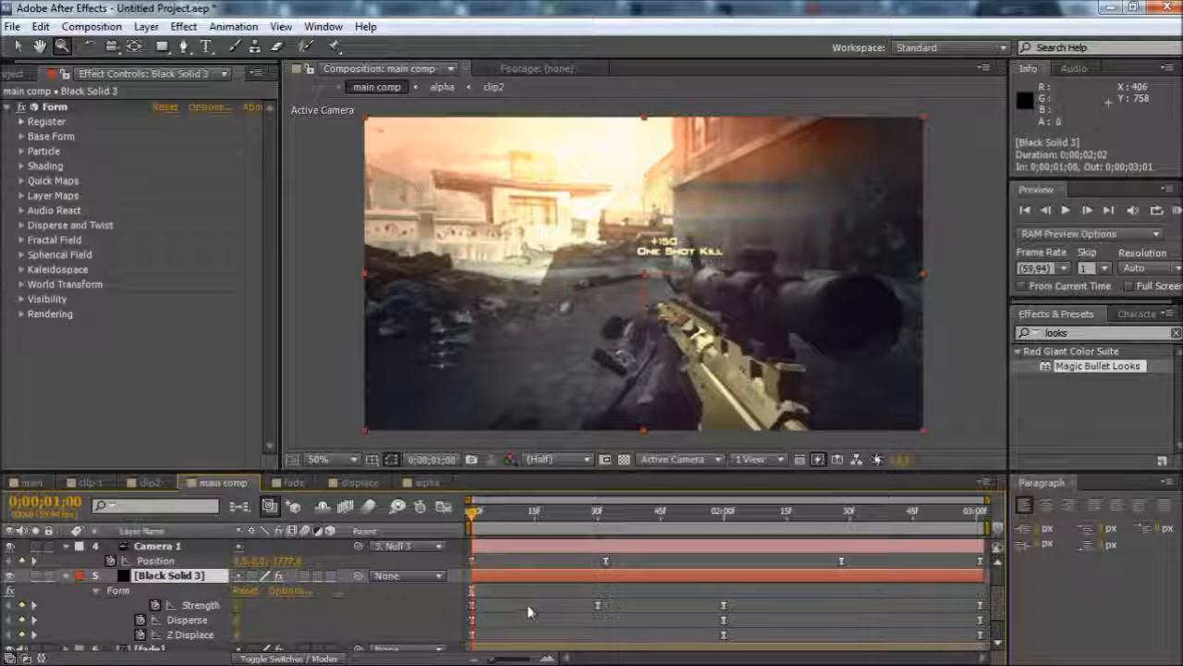
pyautogui.scroll(3, 527, 617)
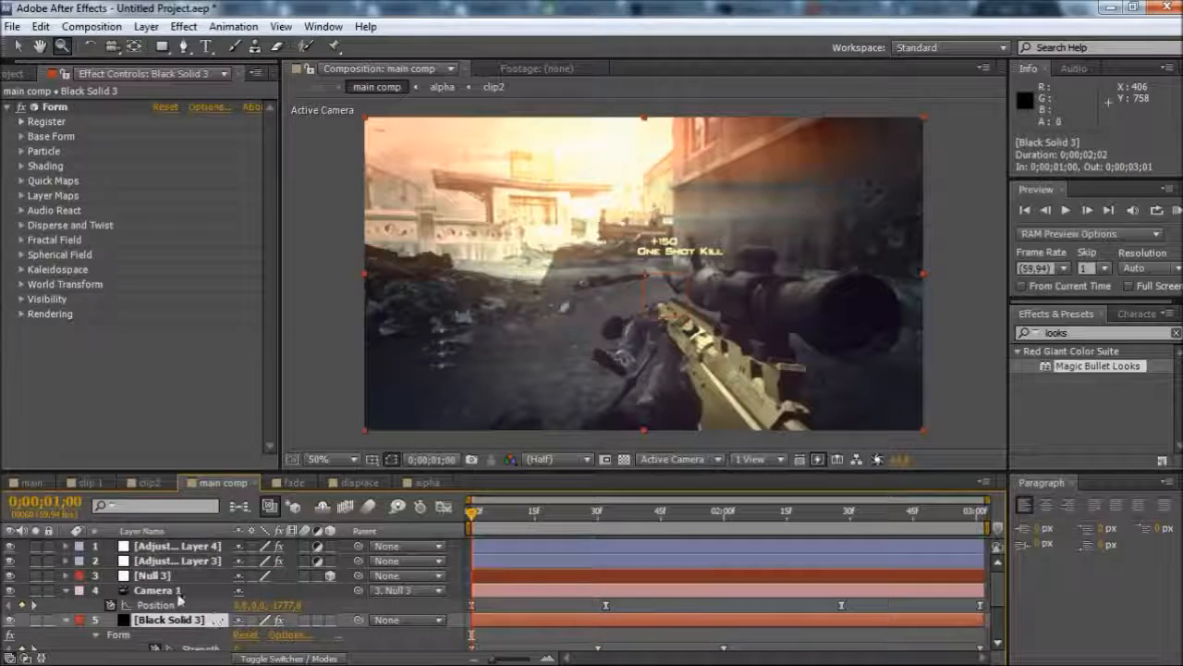
# Set the Z position of Camera 1 to -624 at its keyframe at 0;00;01;32
pyautogui.click(182, 592)
pyautogui.click(607, 514)
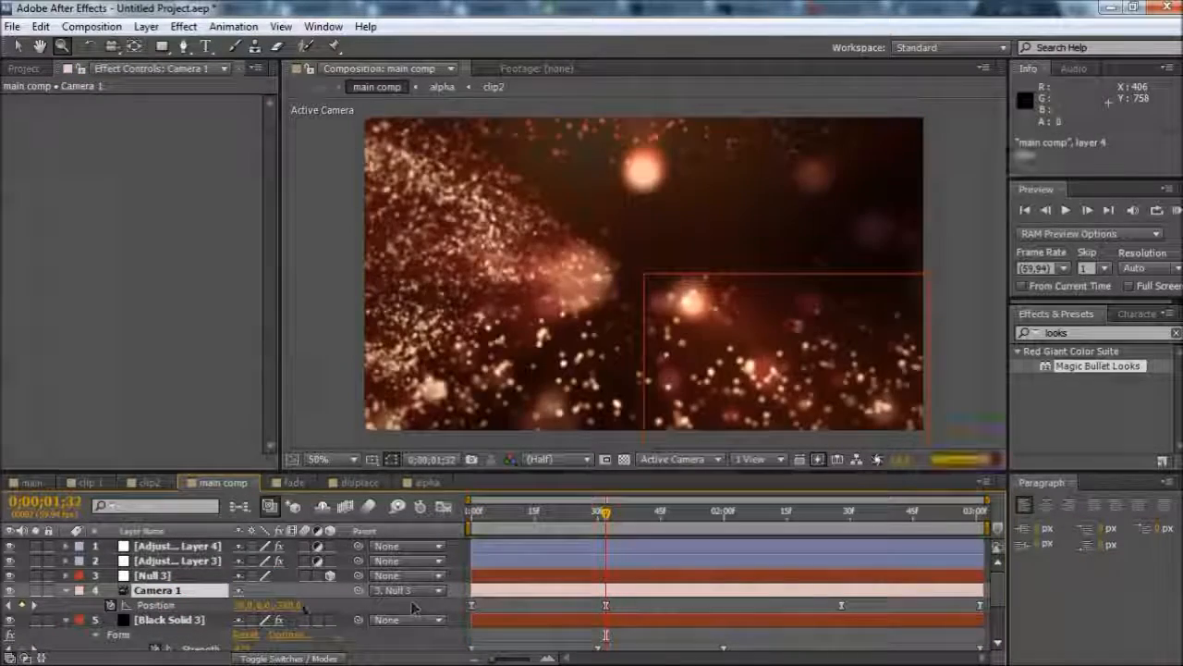
pyautogui.click(289, 605)
pyautogui.click(338, 606)
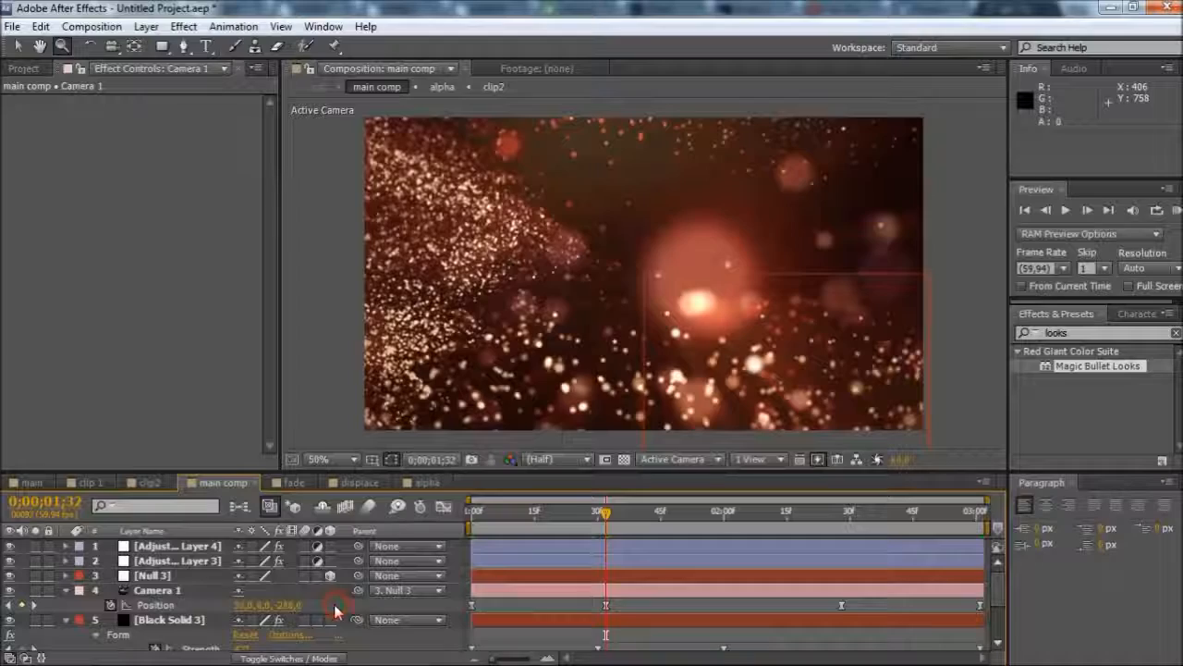
pyautogui.moveTo(289, 606); pyautogui.dragTo(51, 567)
pyautogui.moveTo(296, 607)
pyautogui.mouseDown()
pyautogui.moveTo(347, 600)
pyautogui.moveTo(299, 609)
pyautogui.mouseUp()
pyautogui.click(297, 607)
pyautogui.click(413, 606)
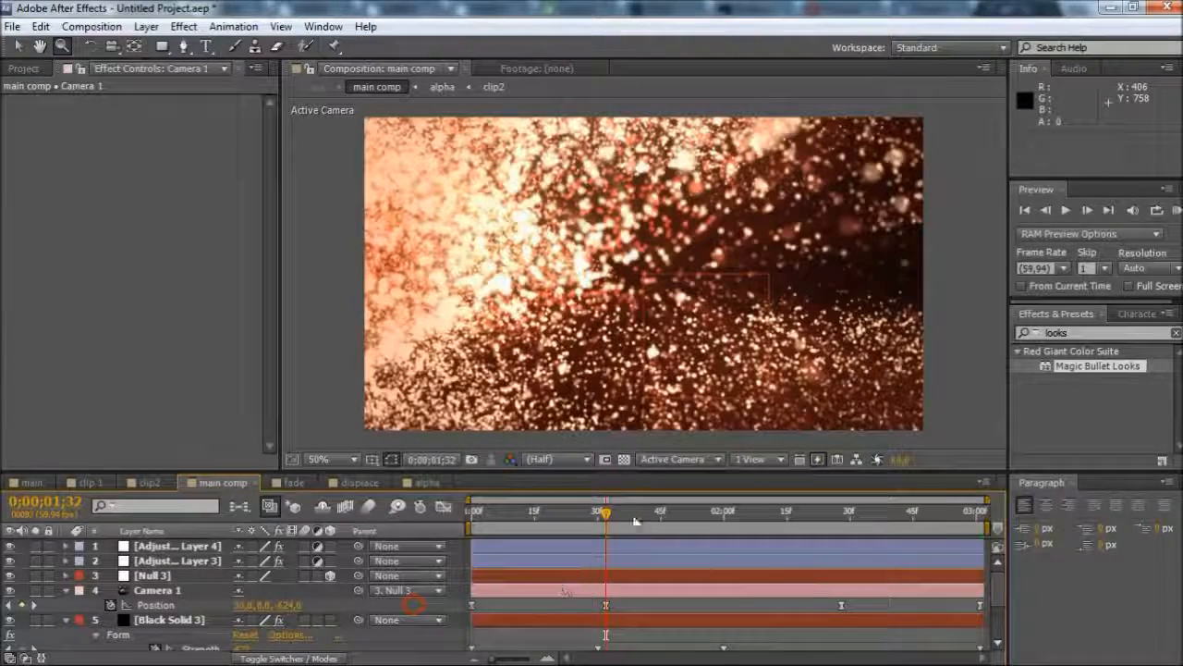
# Examine the Camera 1 keyframe at 0;00;02;28 and the Form keyframes back at the comp's start
pyautogui.moveTo(753, 522); pyautogui.dragTo(841, 518)
pyautogui.scroll(-2, 755, 583)
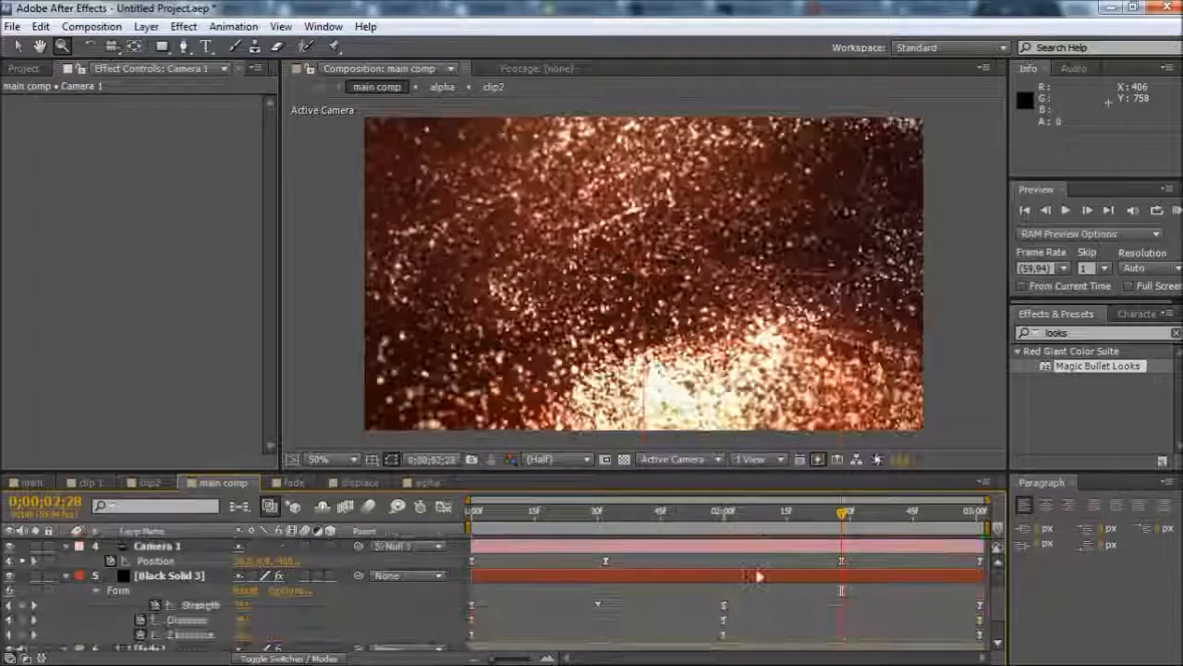
pyautogui.scroll(-2, 755, 582)
pyautogui.moveTo(652, 509); pyautogui.dragTo(477, 514)
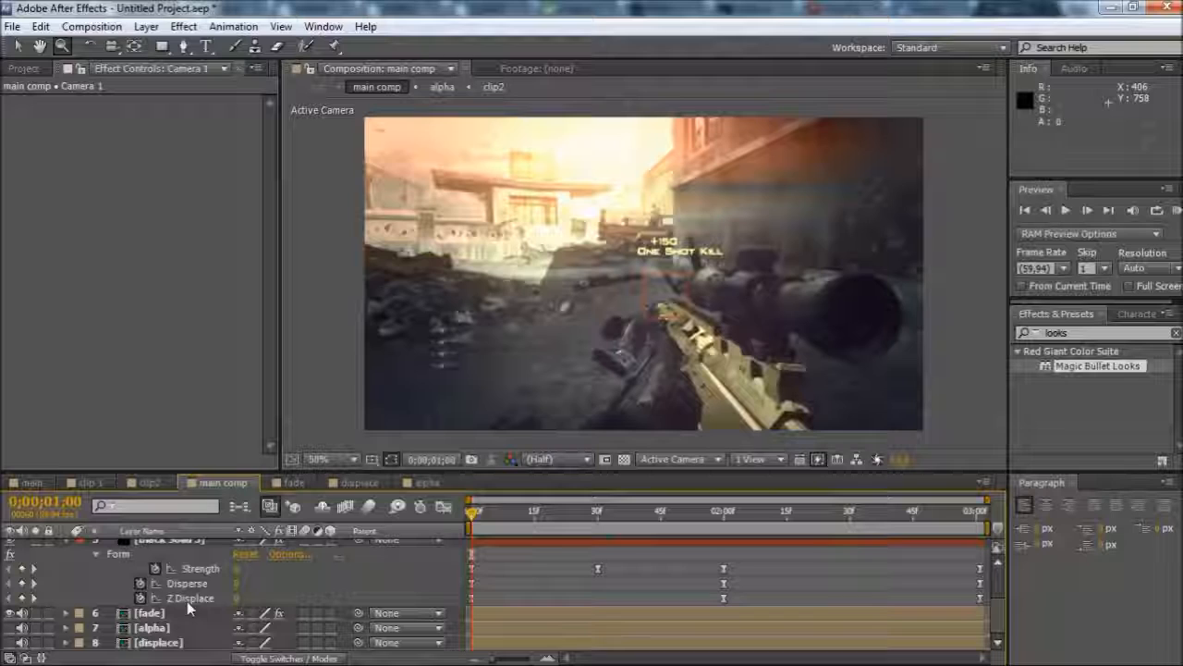
# Try a Form Disperse value of 5 at the 0;00;02;00 keyframe and scrub through the particle transition
pyautogui.click(724, 514)
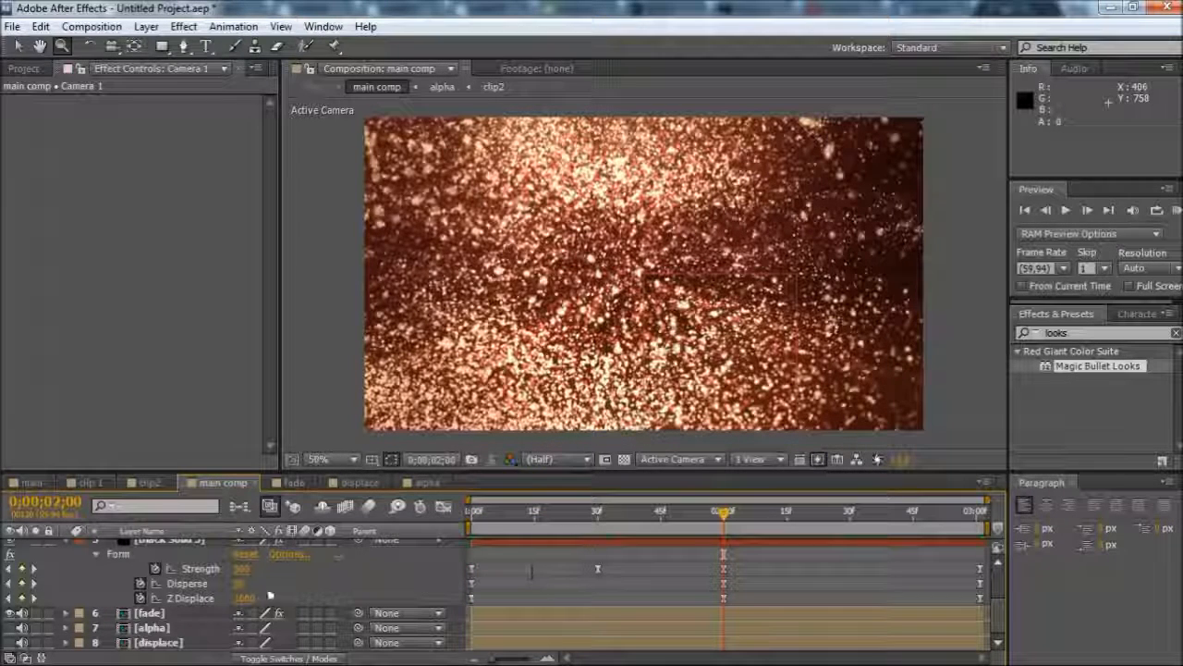
pyautogui.click(240, 585)
pyautogui.write('5')
pyautogui.press('Return')
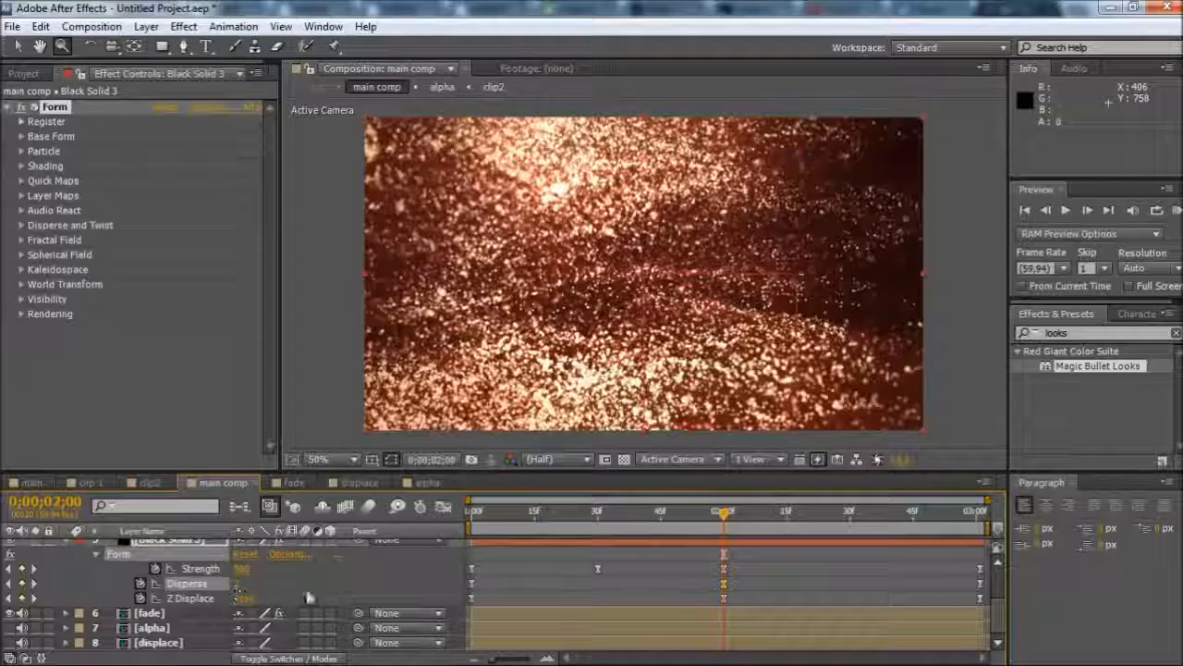
pyautogui.click(493, 511)
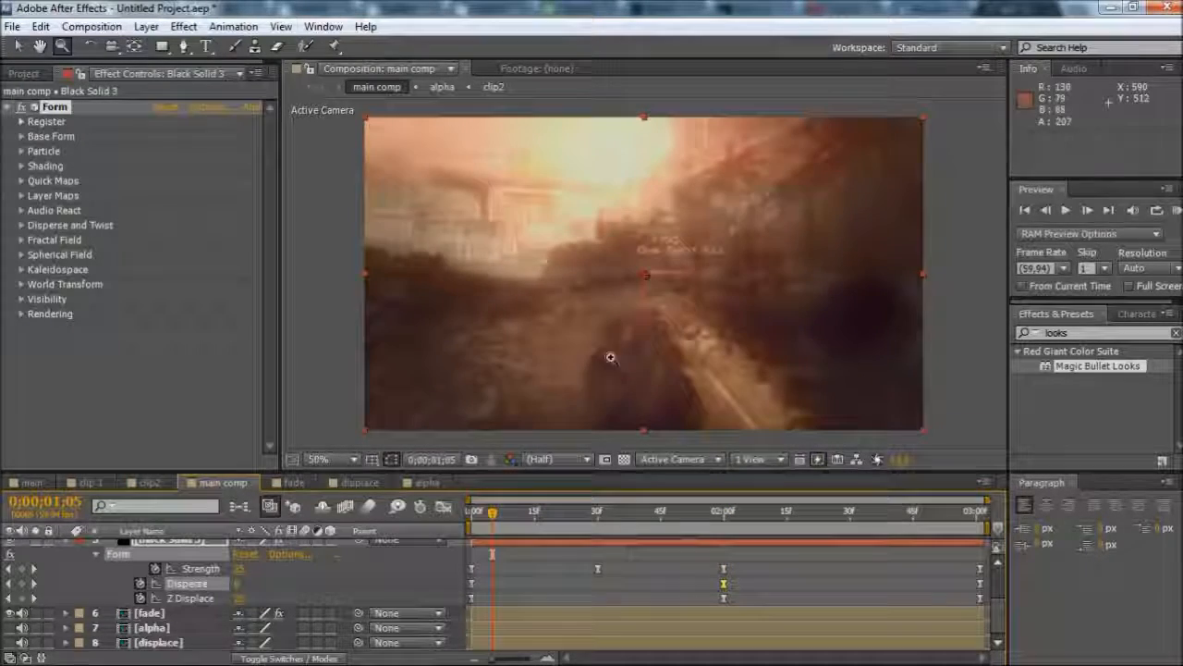
pyautogui.moveTo(513, 511); pyautogui.dragTo(534, 523)
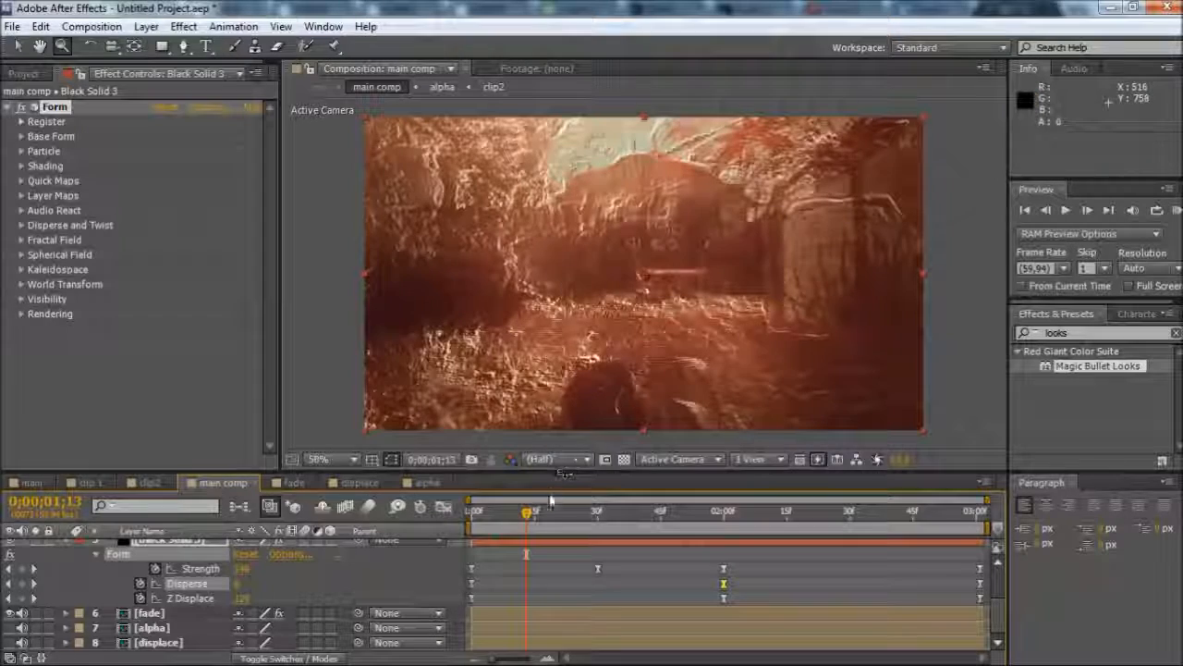
pyautogui.moveTo(533, 520); pyautogui.dragTo(724, 528)
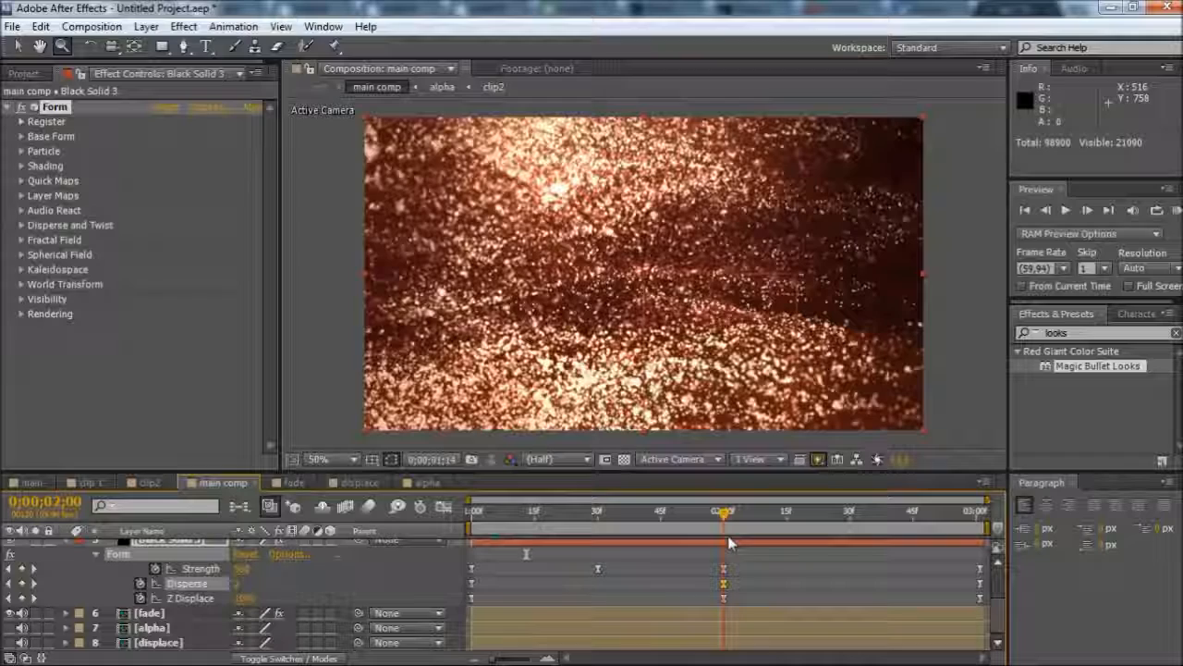
# Set the Form Disperse value back to 50 at 0;00;02;00 and scrub through the transition
pyautogui.click(242, 583)
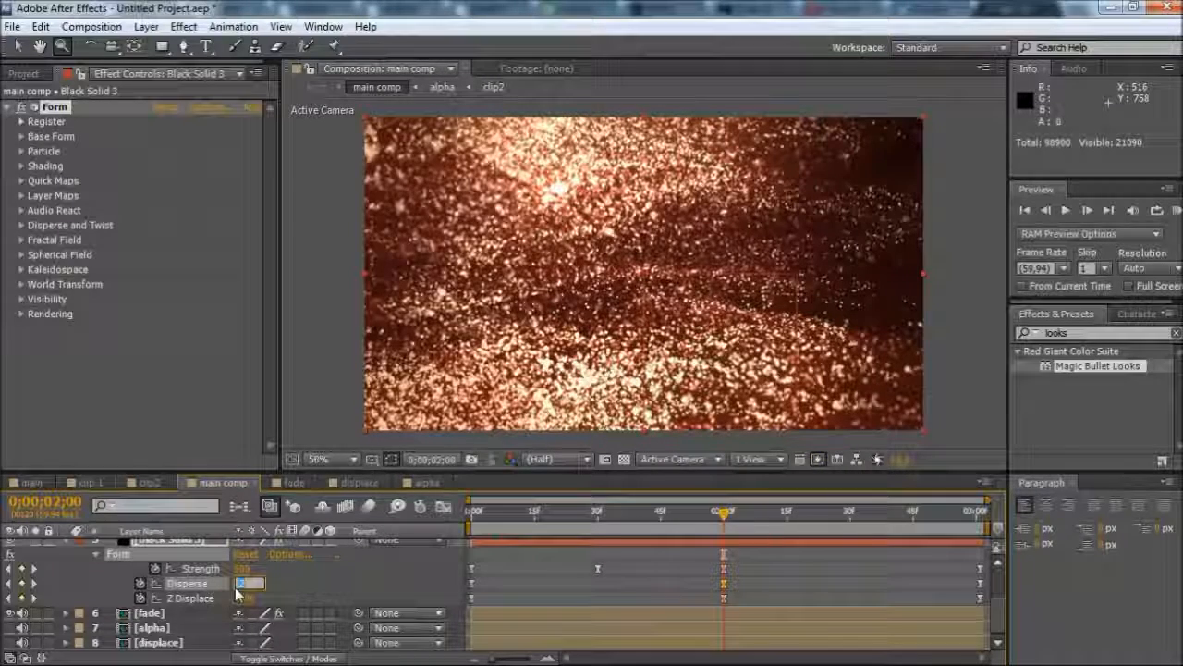
pyautogui.write('50')
pyautogui.press('Return')
pyautogui.click(530, 506)
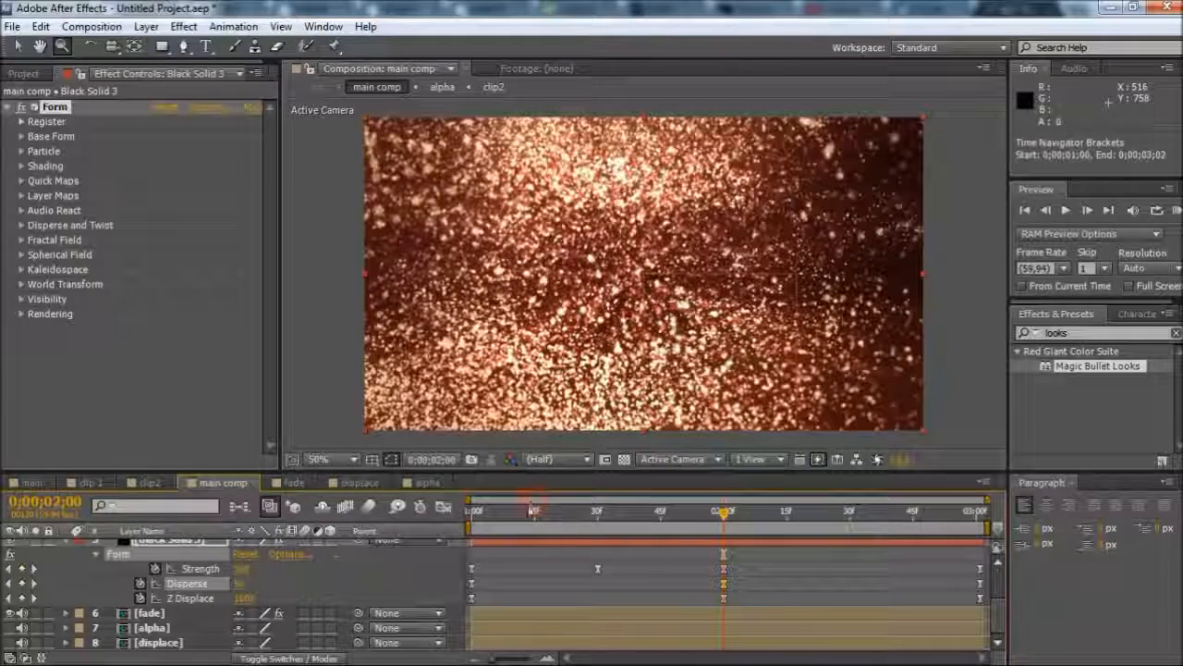
pyautogui.moveTo(517, 516); pyautogui.dragTo(730, 527)
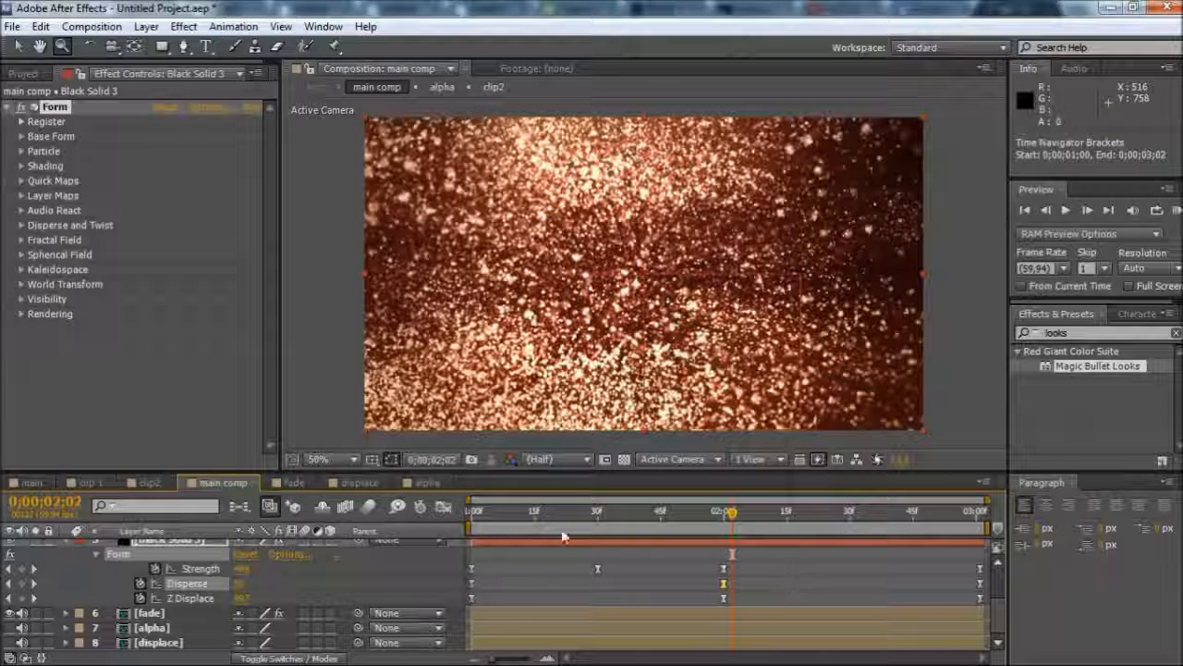
# Replace the clips footage in the clip 1 composition with Triple Barret.mp4
pyautogui.click(90, 482)
pyautogui.click(150, 546)
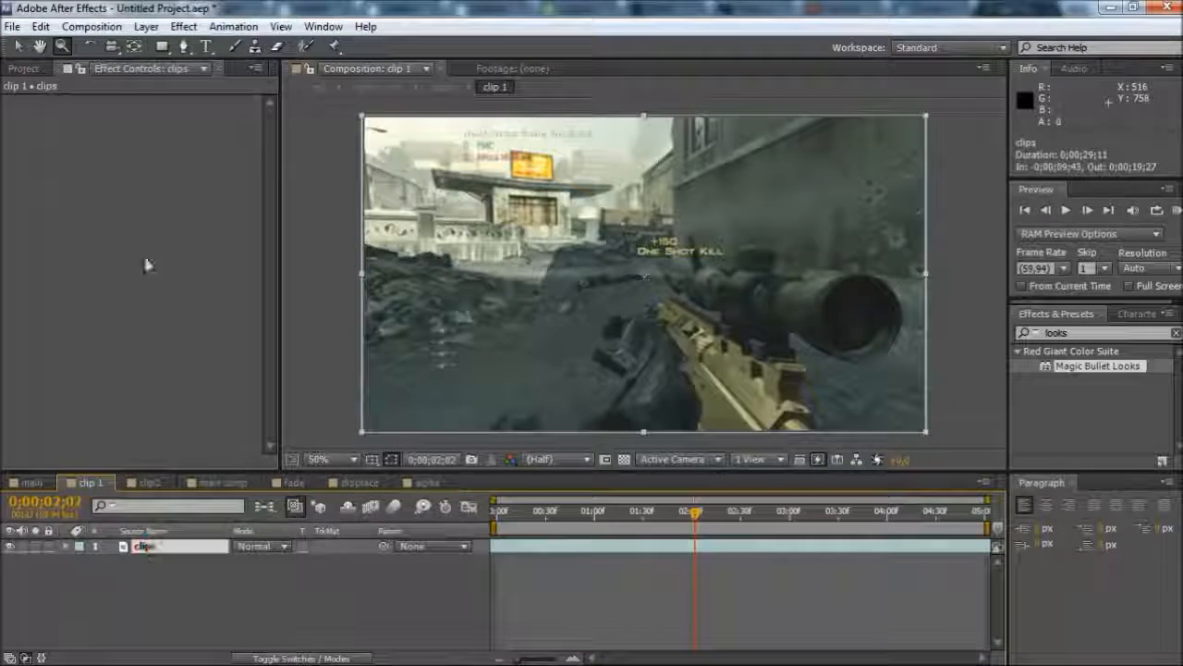
pyautogui.click(24, 69)
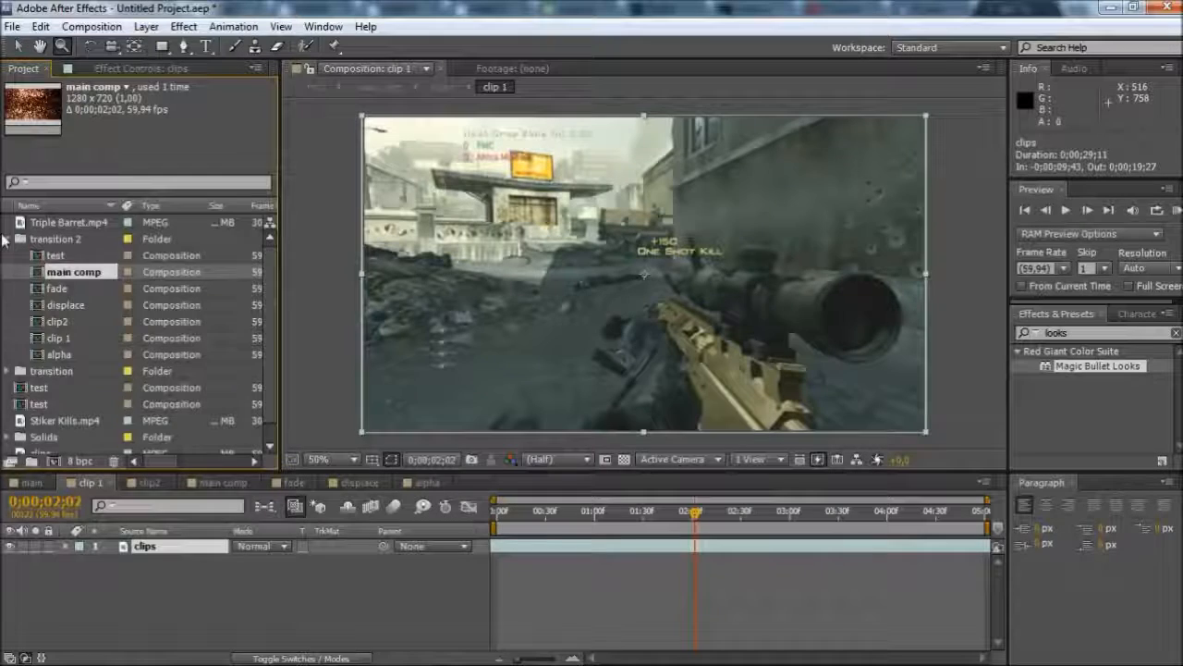
pyautogui.click(21, 239)
pyautogui.click(61, 223)
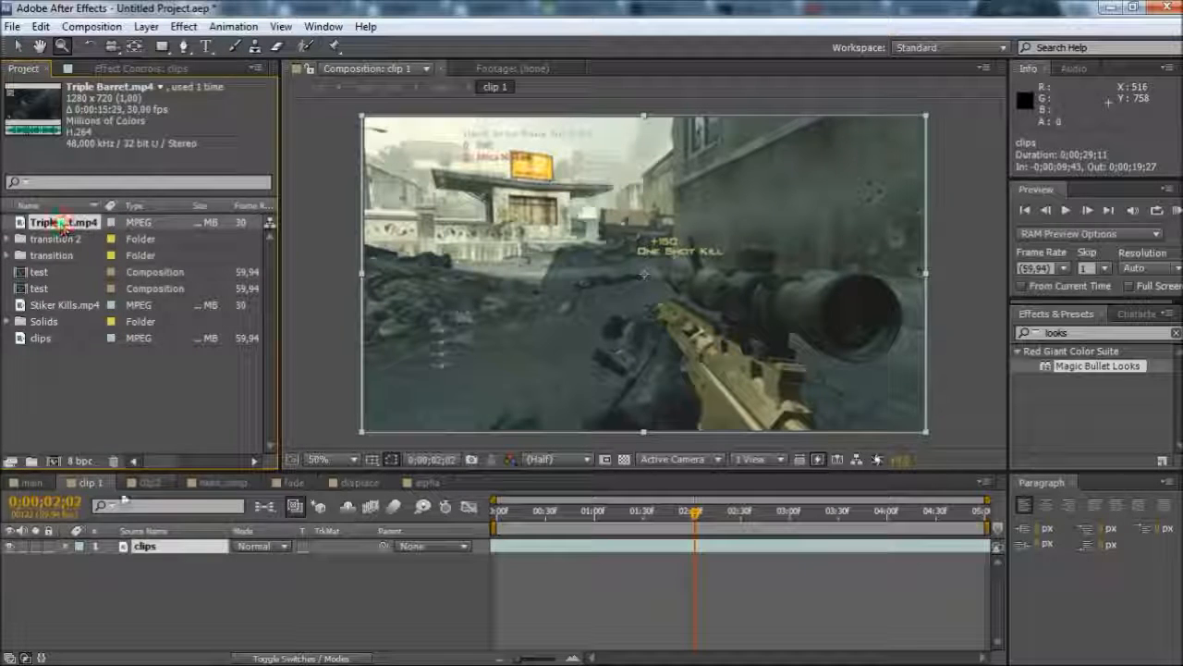
pyautogui.click(87, 483)
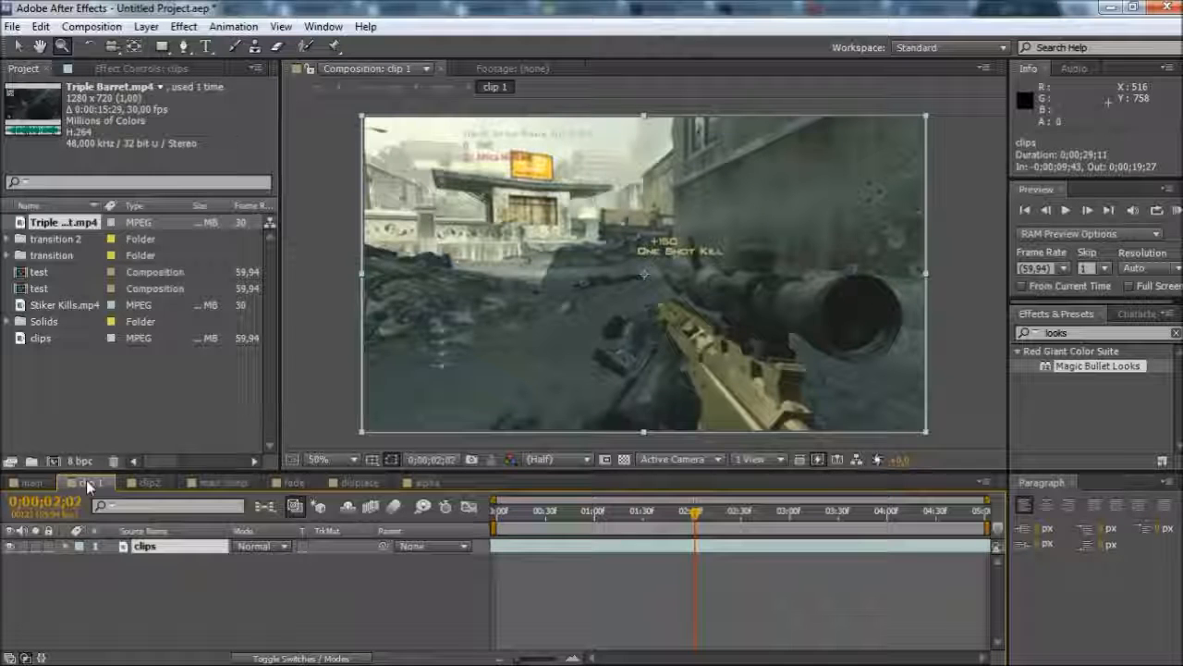
pyautogui.click(185, 546)
pyautogui.press('Delete')
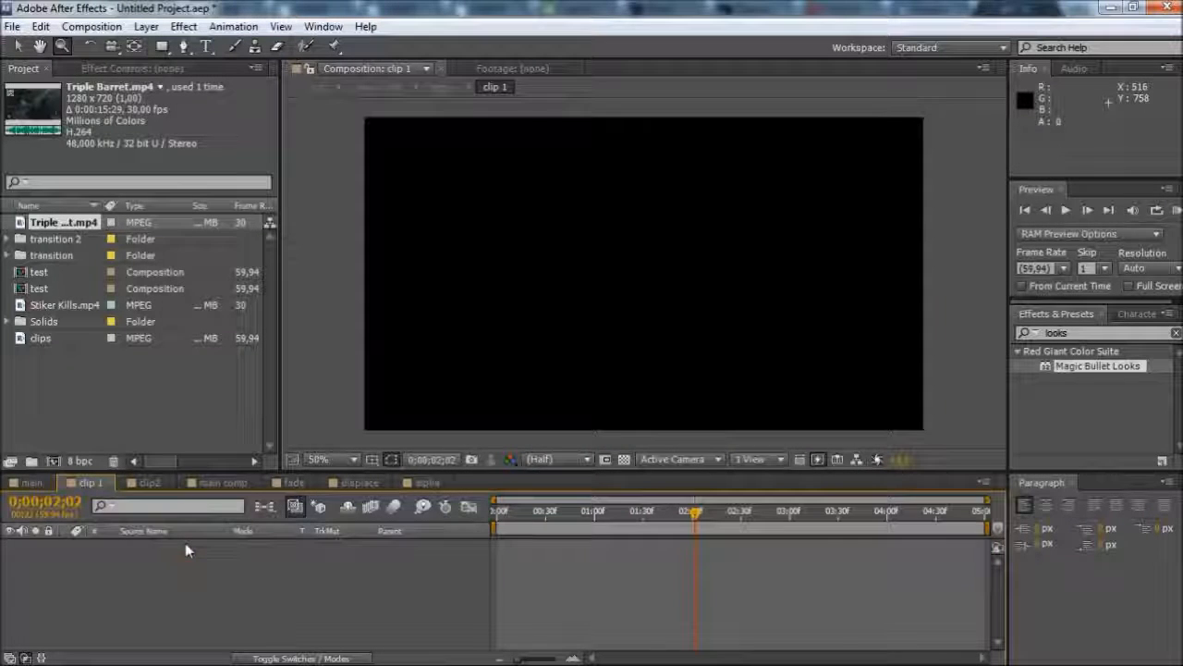
pyautogui.moveTo(59, 222); pyautogui.dragTo(658, 547)
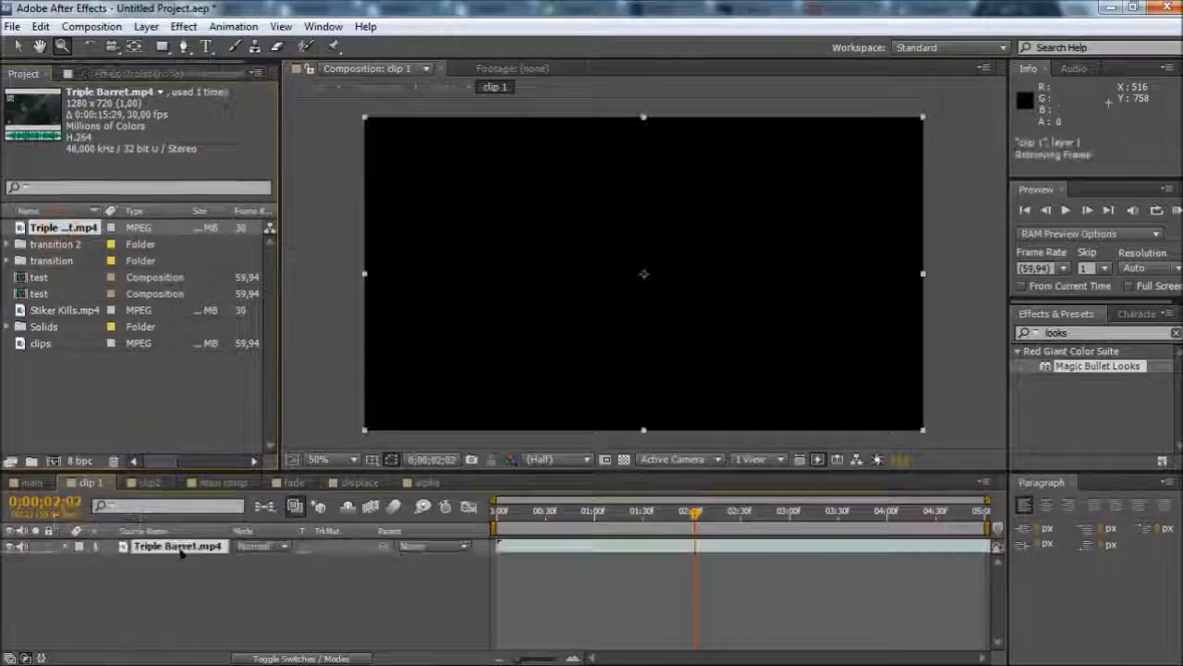
# Preview the new footage, return to the comp's start and scale the Triple Barret.mp4 layer to 101%
pyautogui.click(583, 514)
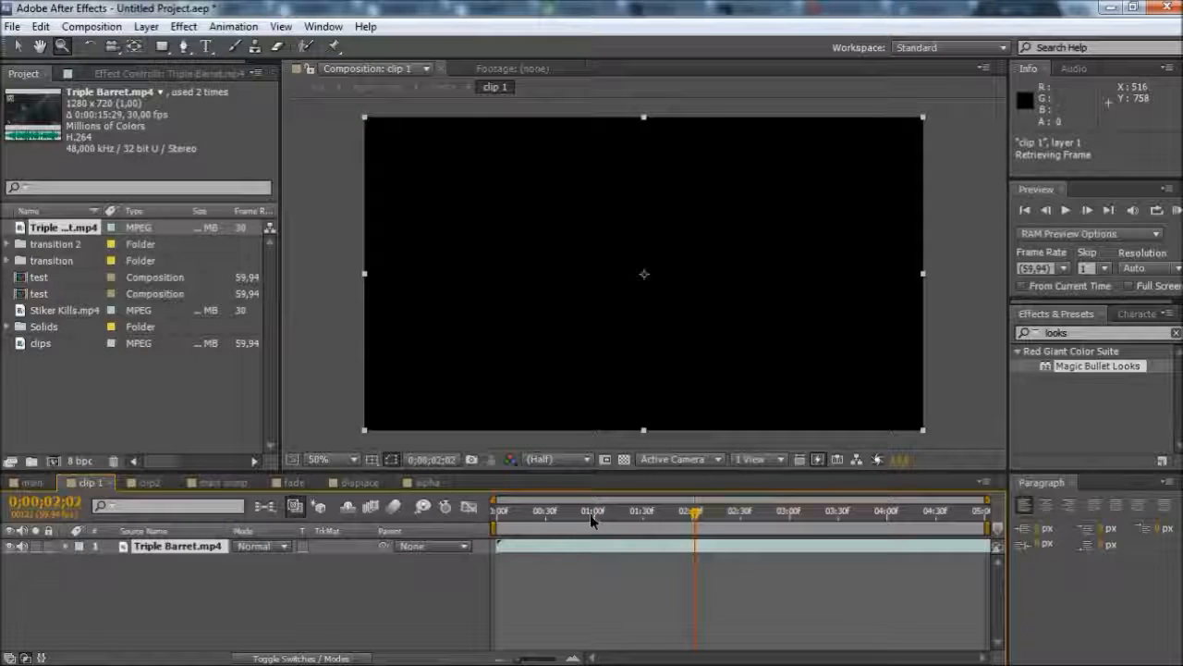
pyautogui.click(668, 515)
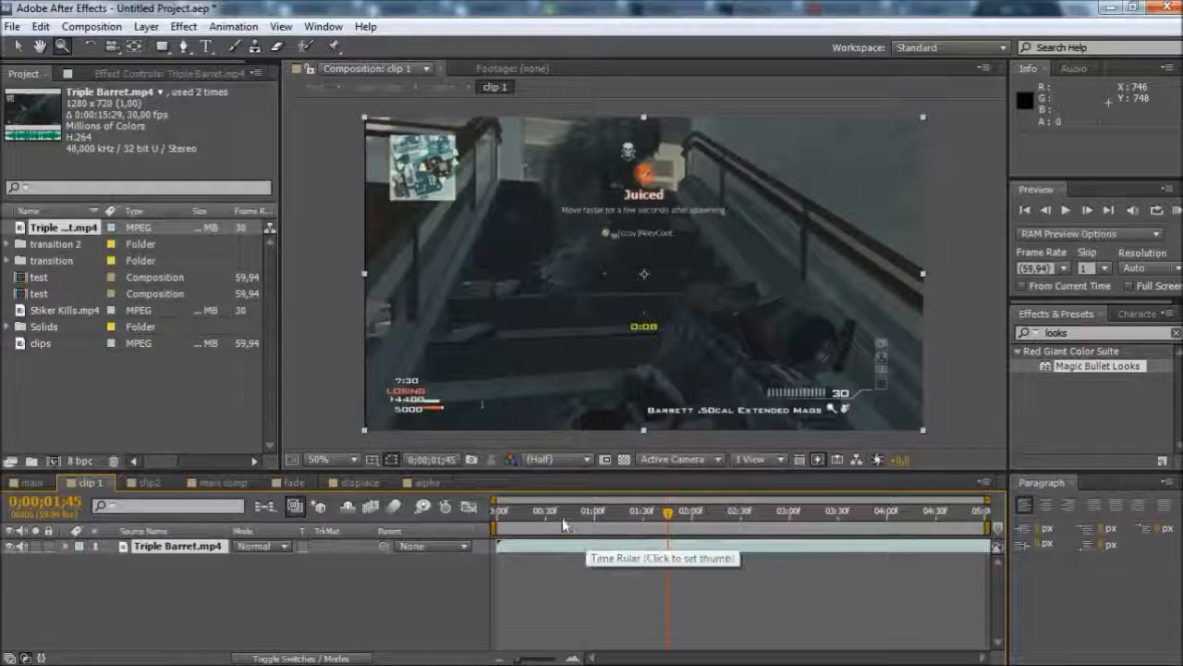
pyautogui.click(498, 515)
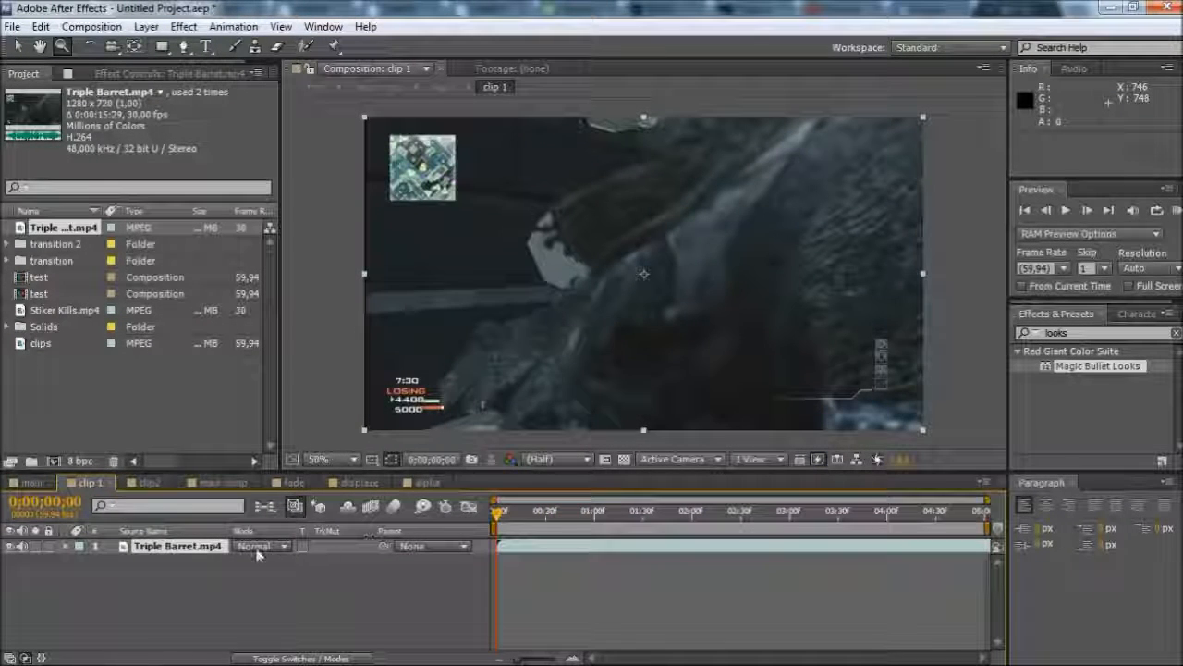
pyautogui.press('s')
pyautogui.moveTo(263, 561); pyautogui.dragTo(270, 560)
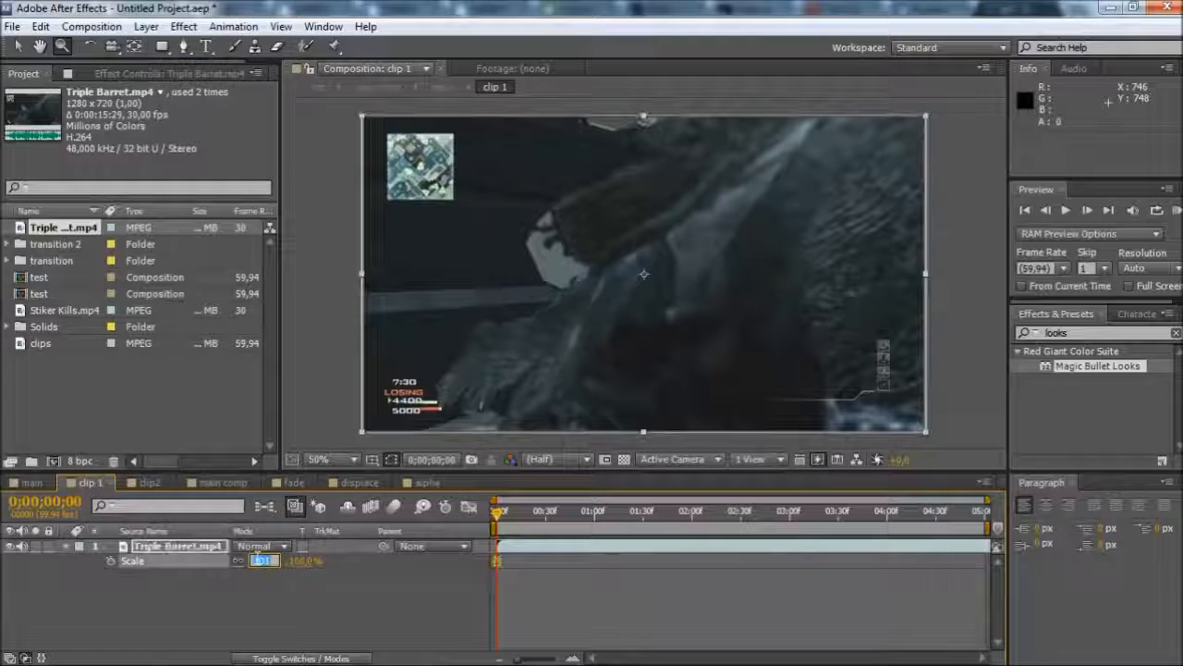
# Shift the Triple Barret.mp4 layer earlier to an in point of -0;00;11;47, so clip 1 starts at the triple kill
pyautogui.moveTo(546, 553); pyautogui.dragTo(7, 533)
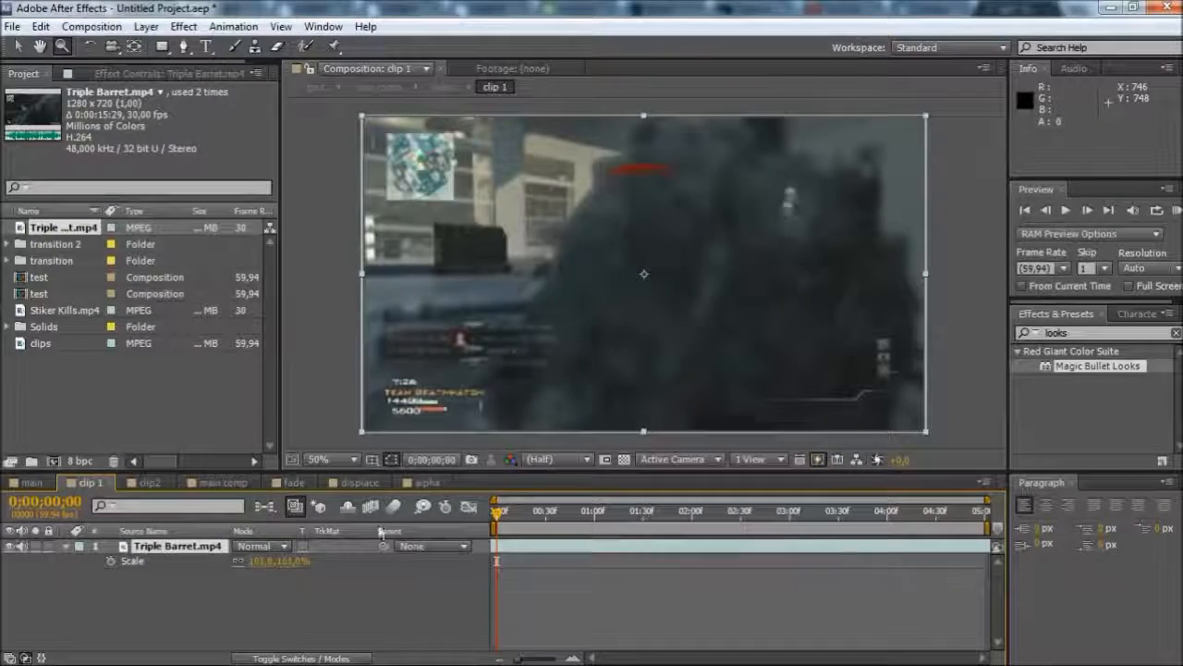
pyautogui.moveTo(518, 548); pyautogui.dragTo(220, 544)
pyautogui.moveTo(575, 549); pyautogui.dragTo(258, 523)
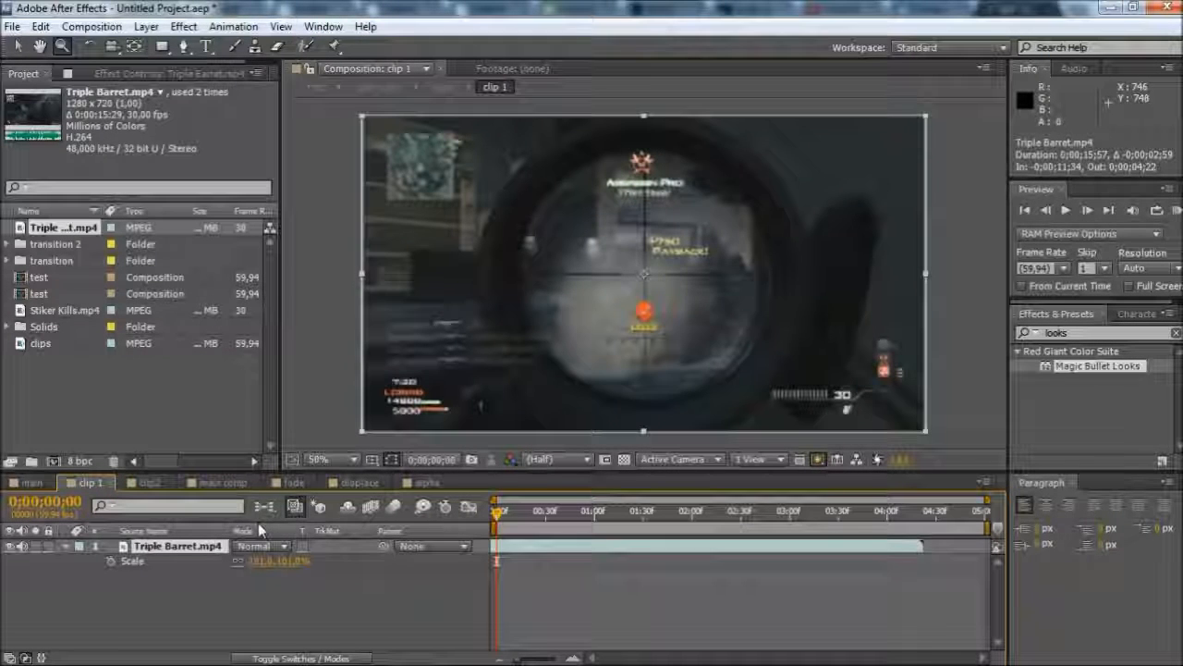
pyautogui.click(530, 557)
pyautogui.moveTo(523, 551); pyautogui.dragTo(504, 552)
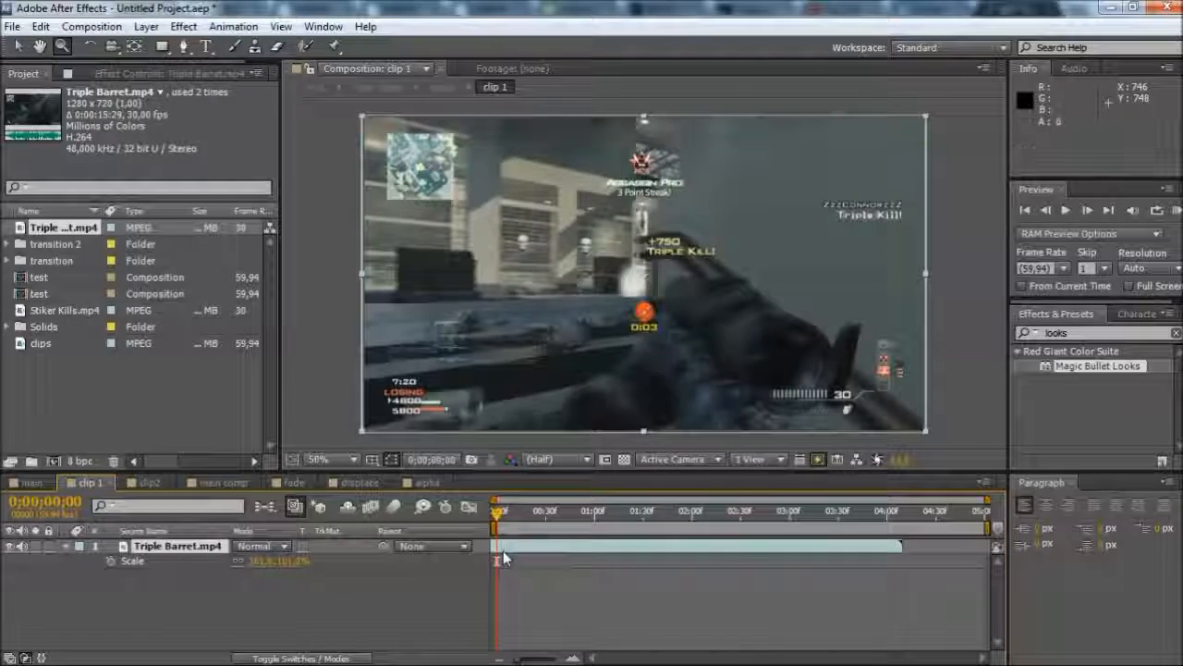
# Enable time remapping on the Triple Barret.mp4 layer and extend its out point past the comp's end to 0;00;05;11
pyautogui.rightClick(503, 552)
pyautogui.moveTo(637, 159)
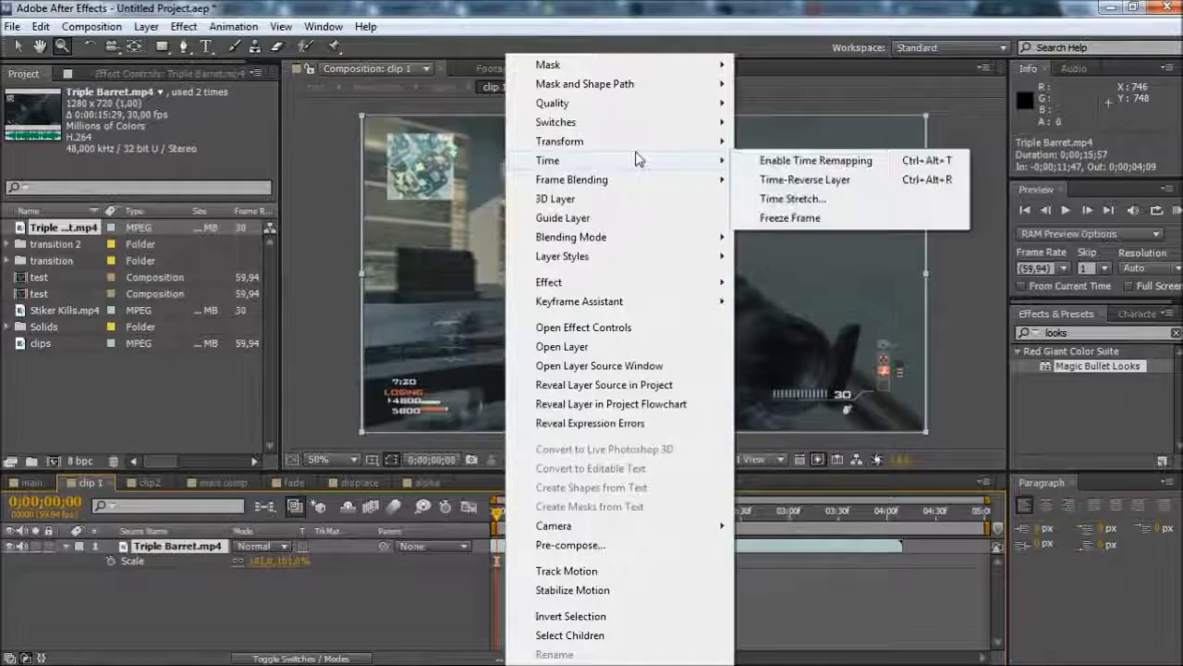
pyautogui.click(786, 160)
pyautogui.moveTo(898, 545); pyautogui.dragTo(994, 547)
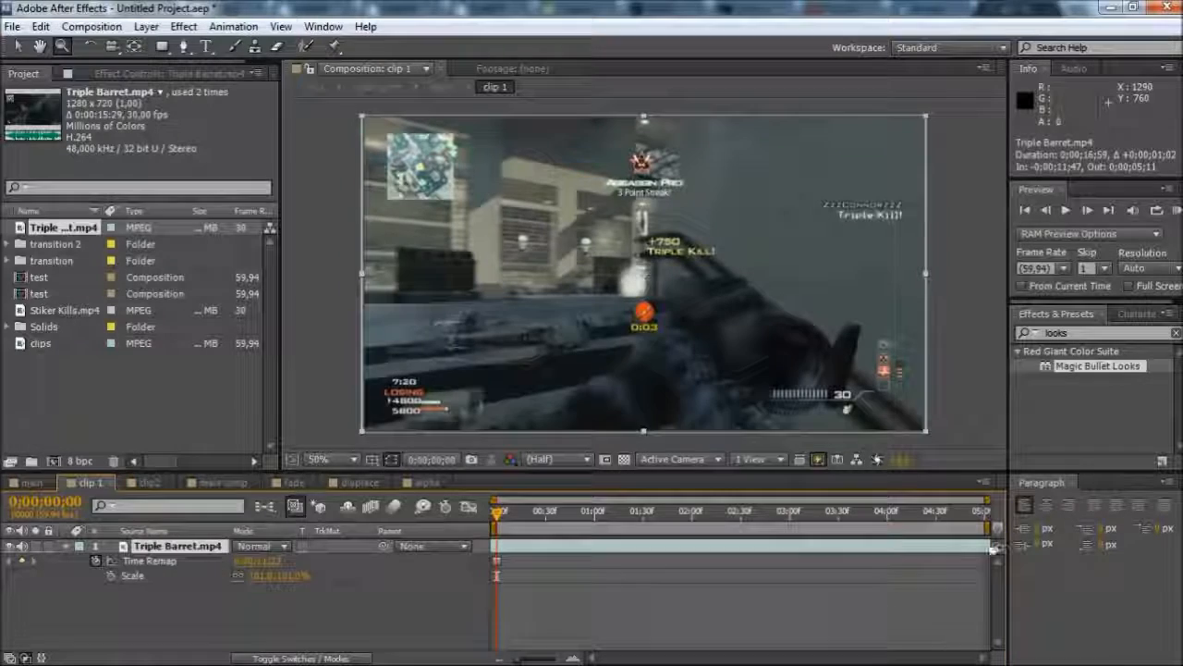
# Open the main comp, move to 0;00;01;00 and RAM preview the particle transition with the new clip
pyautogui.click(224, 482)
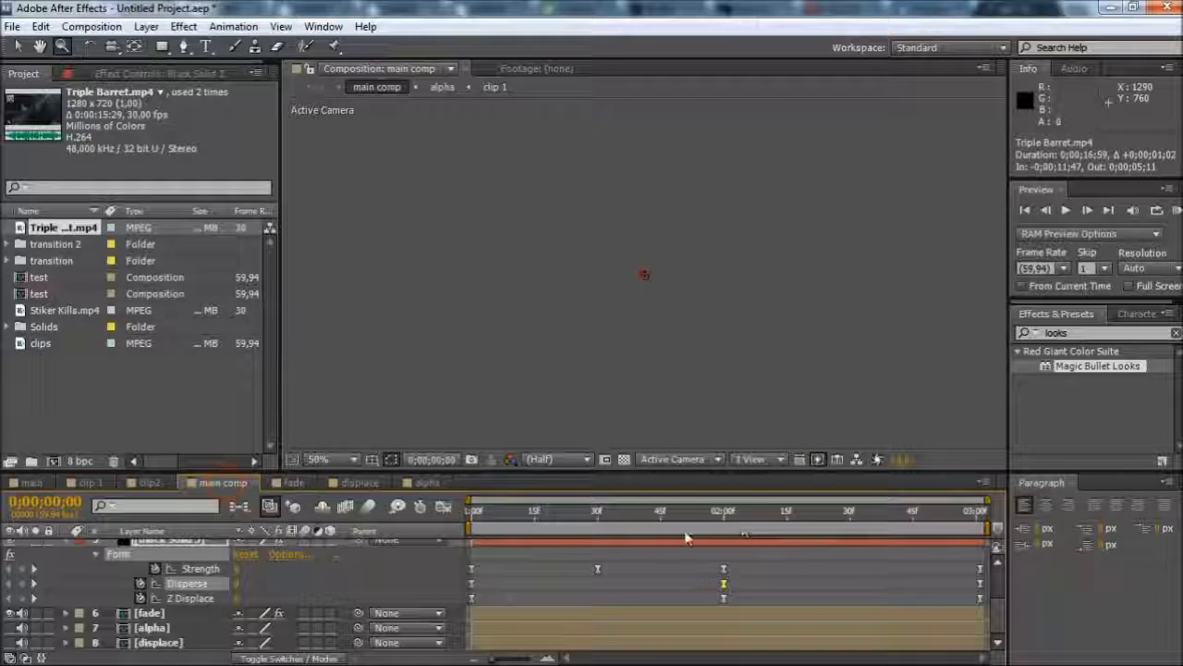
pyautogui.moveTo(656, 518); pyautogui.dragTo(447, 524)
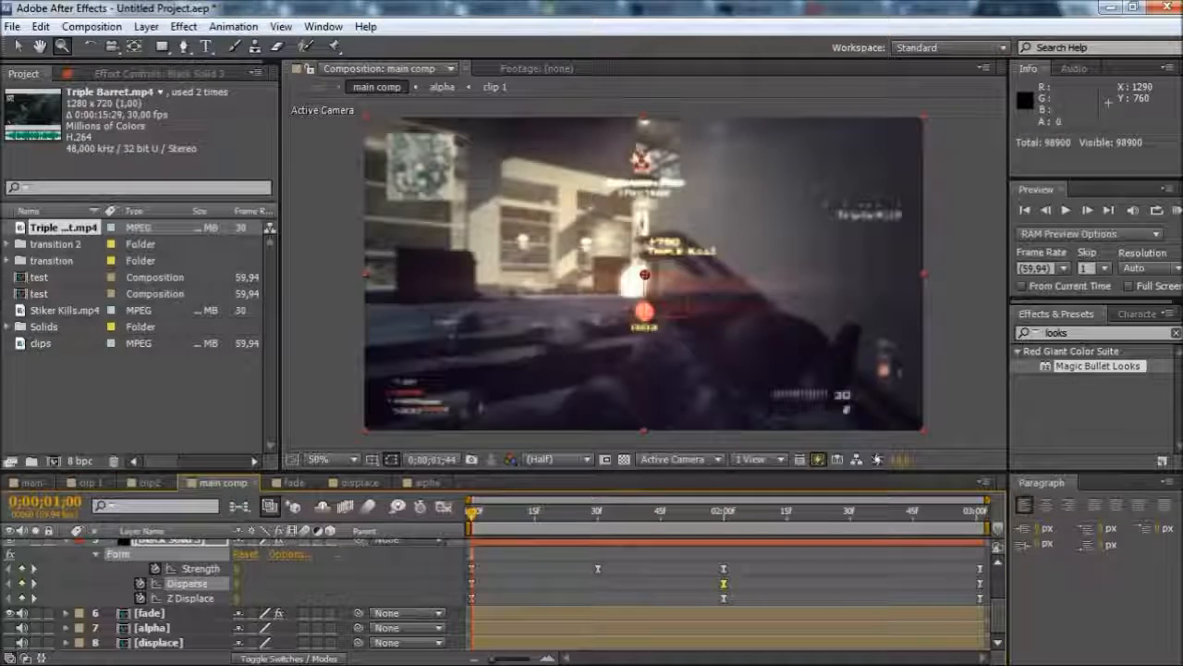
pyautogui.click(1176, 210)
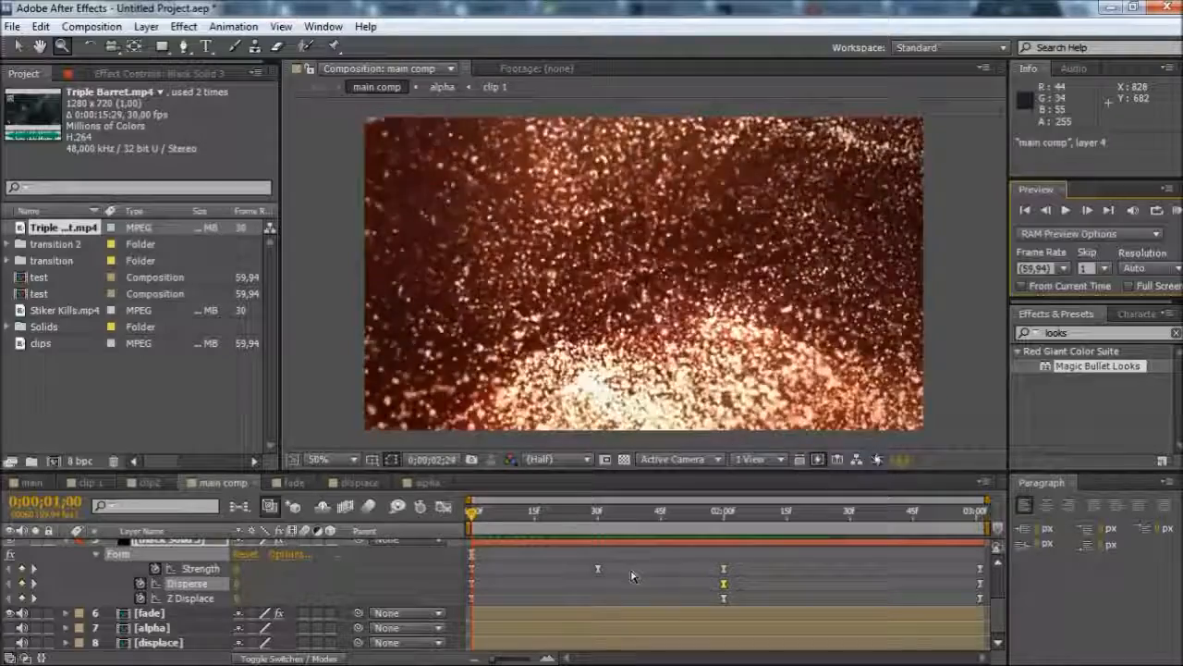
pyautogui.press('space')
# Scrub through the main comp's particle transition between its keyframes and return to 0;00;01;00
pyautogui.click(731, 519)
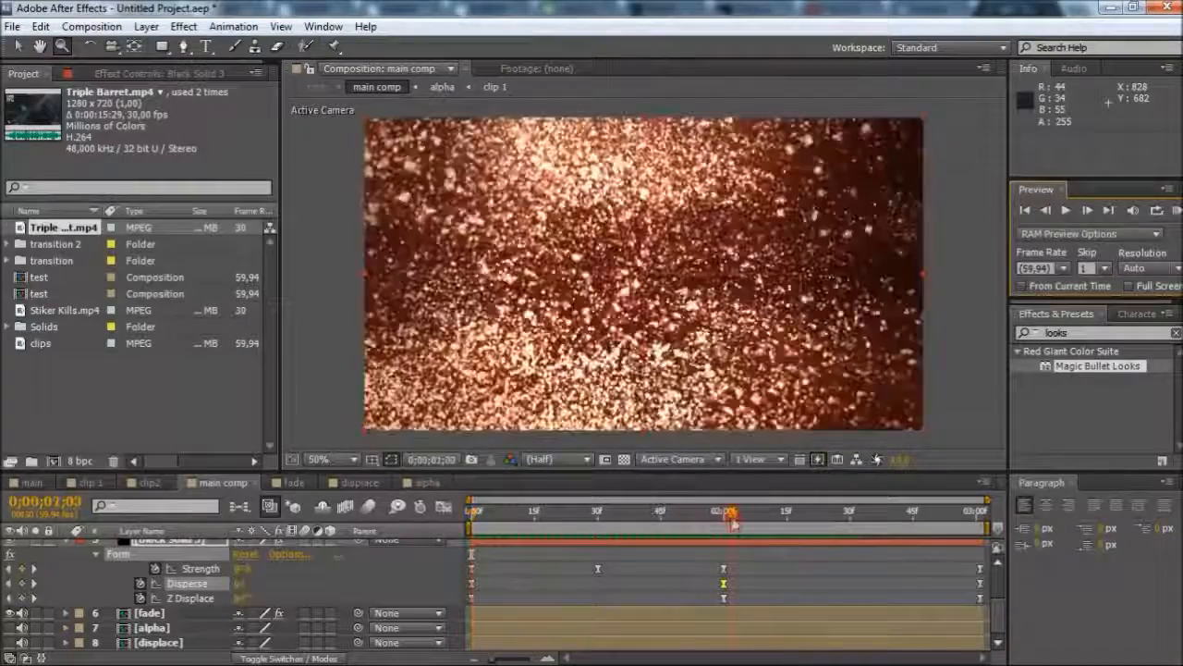
pyautogui.moveTo(820, 532); pyautogui.dragTo(611, 552)
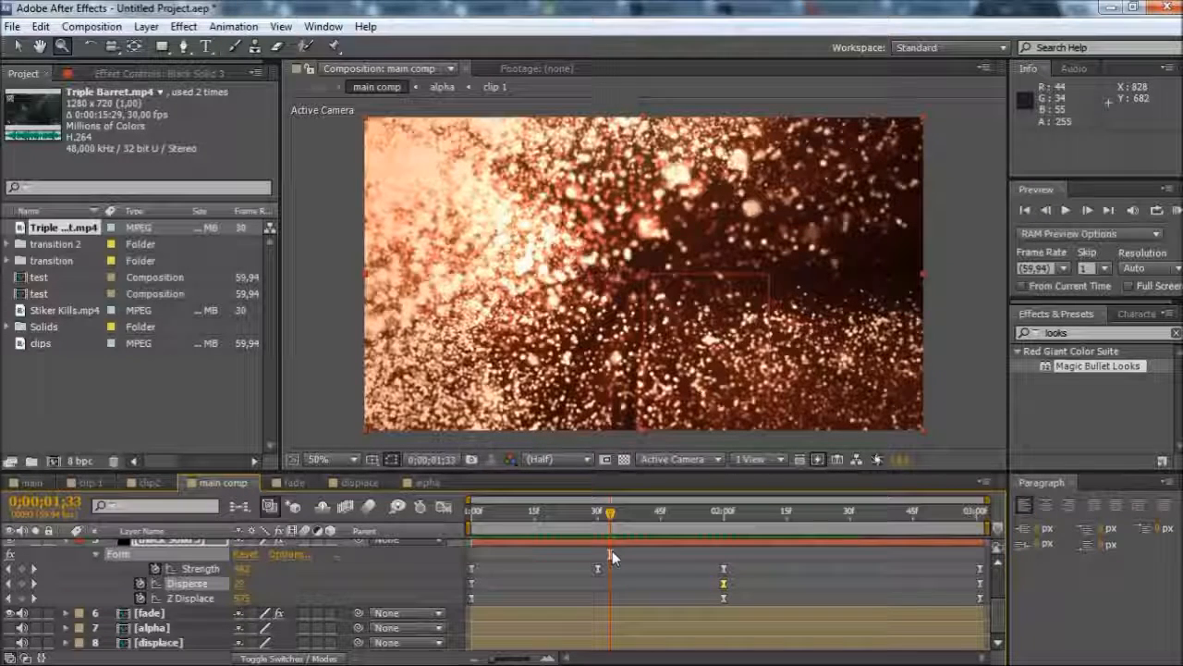
pyautogui.moveTo(710, 519); pyautogui.dragTo(469, 520)
pyautogui.moveTo(467, 664)
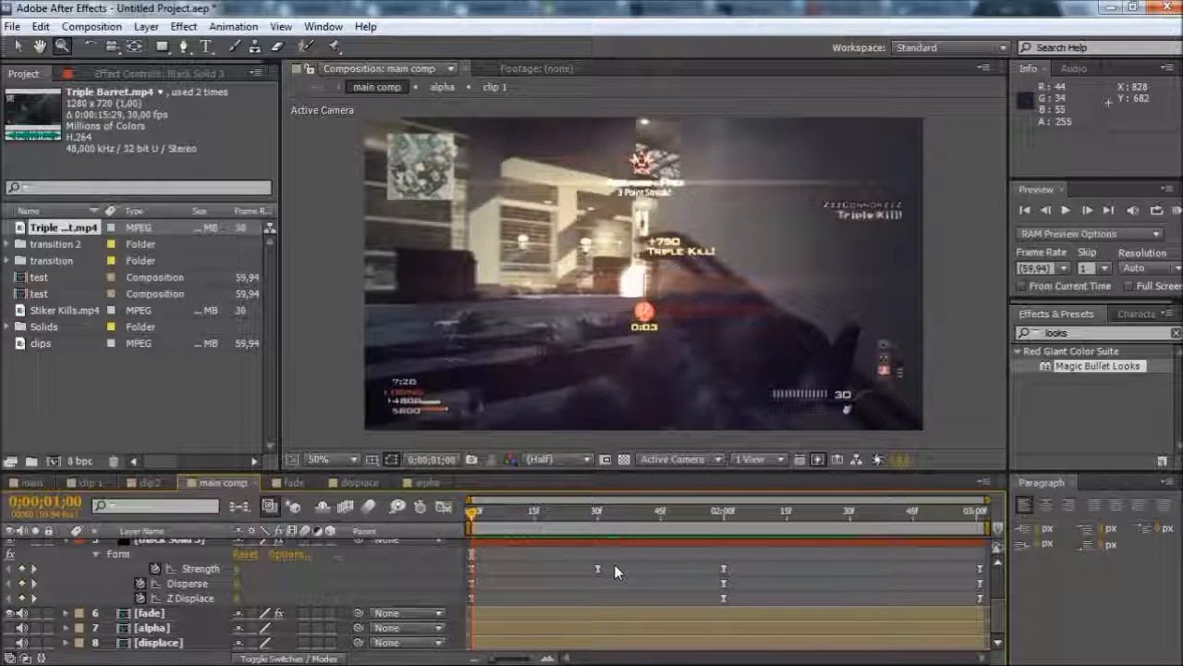
pyautogui.moveTo(470, 644)
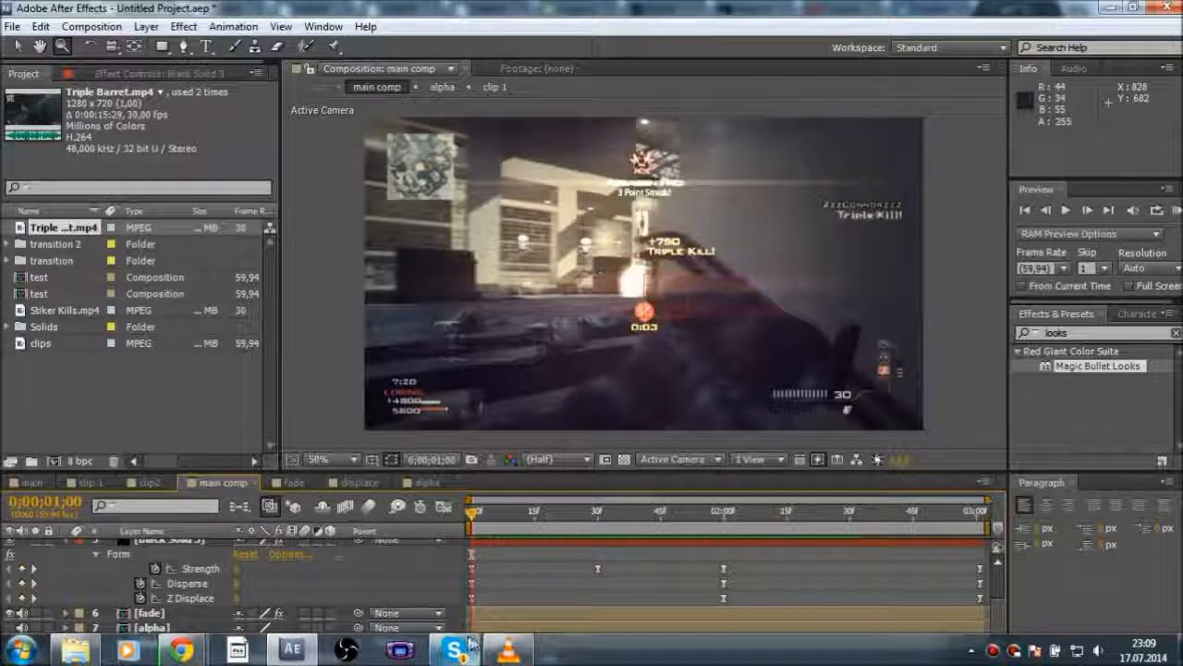
pyautogui.click(998, 653)
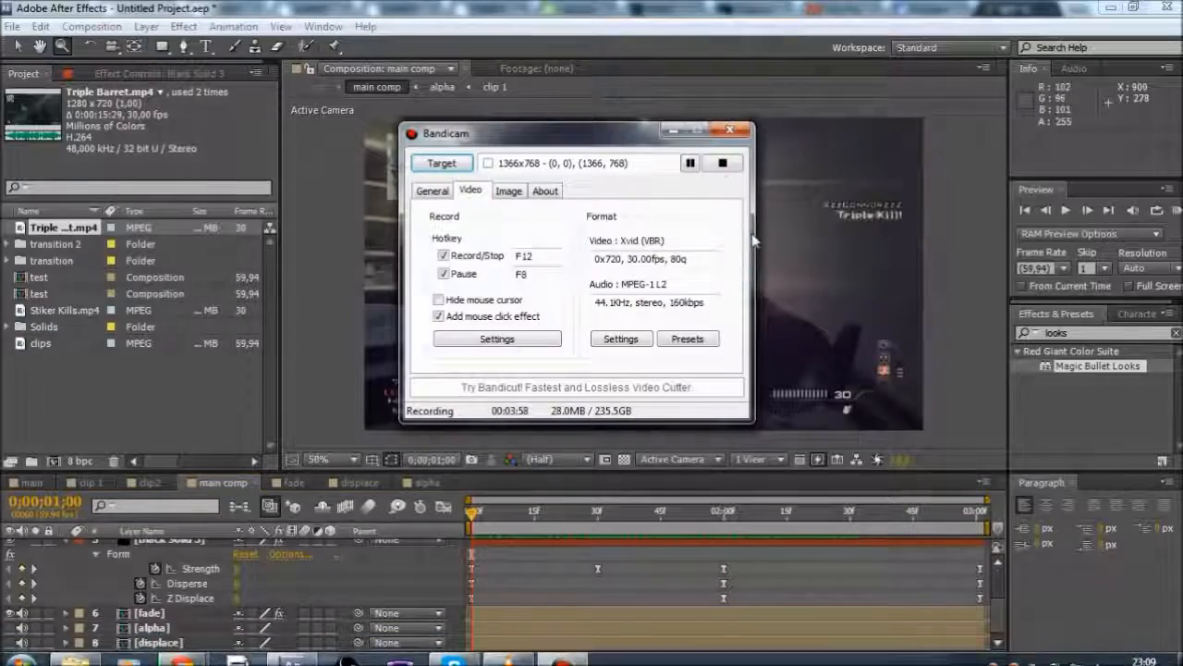